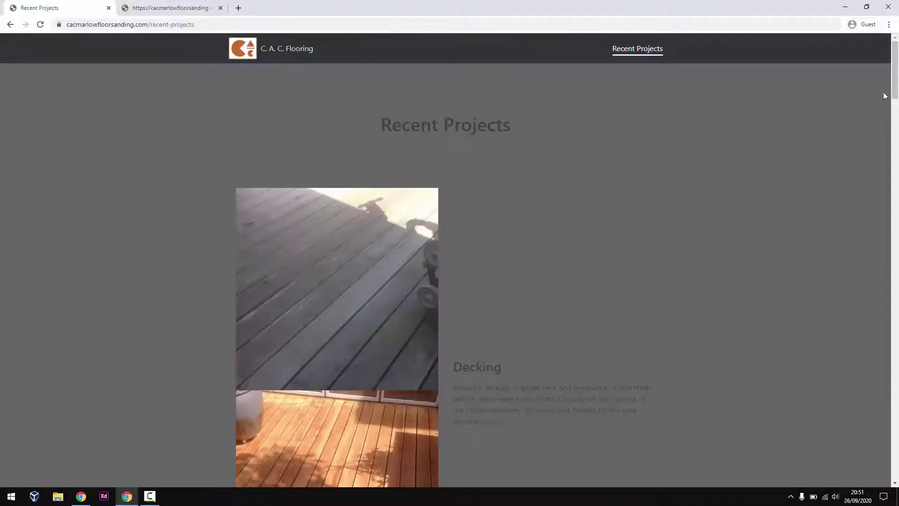
# On the remake site tab, compare the Home and Recent Projects pages
pyautogui.moveTo(896, 77); pyautogui.dragTo(887, 44)
pyautogui.click(171, 8)
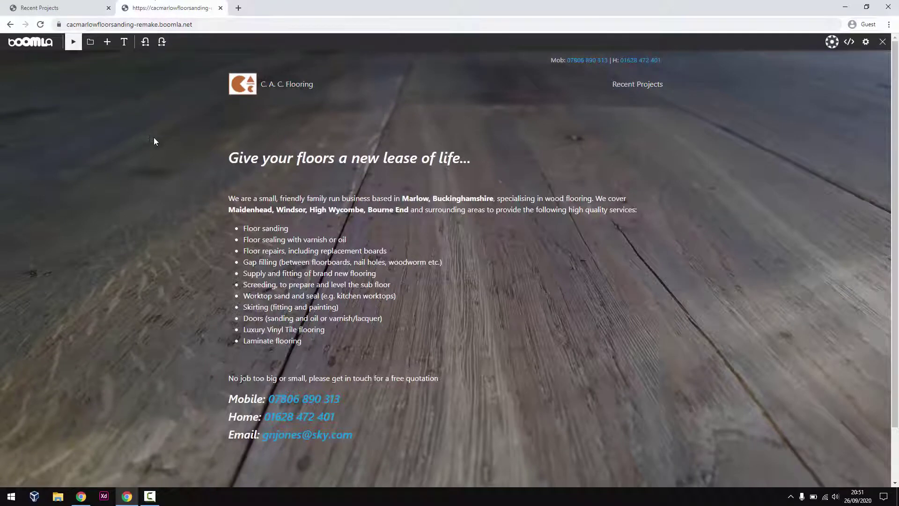
pyautogui.click(626, 93)
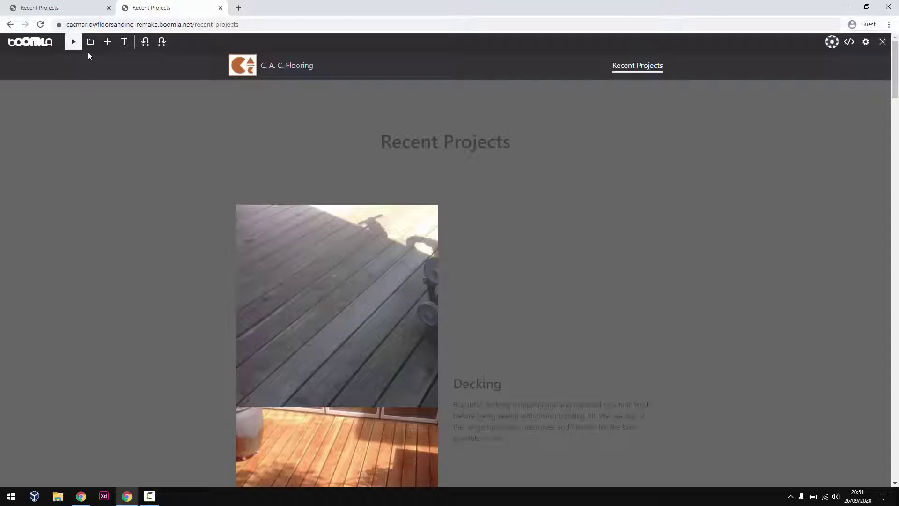
pyautogui.click(279, 69)
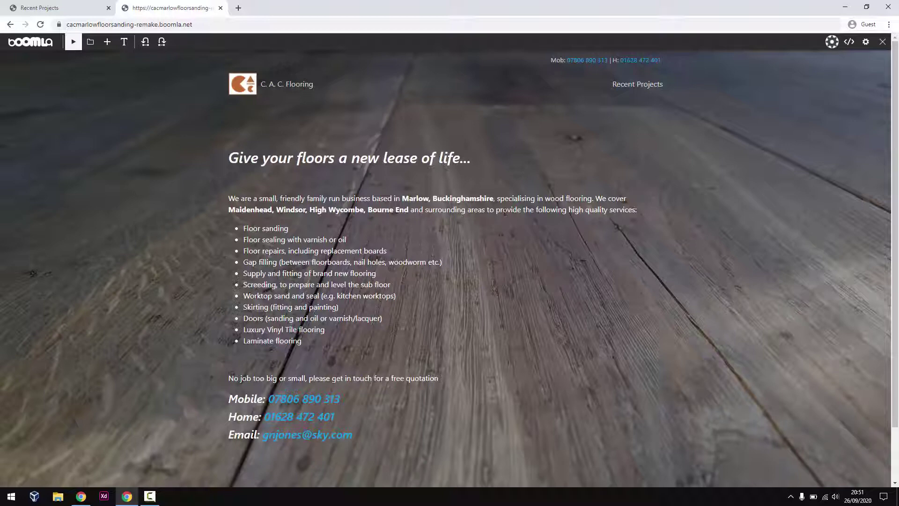
pyautogui.click(644, 88)
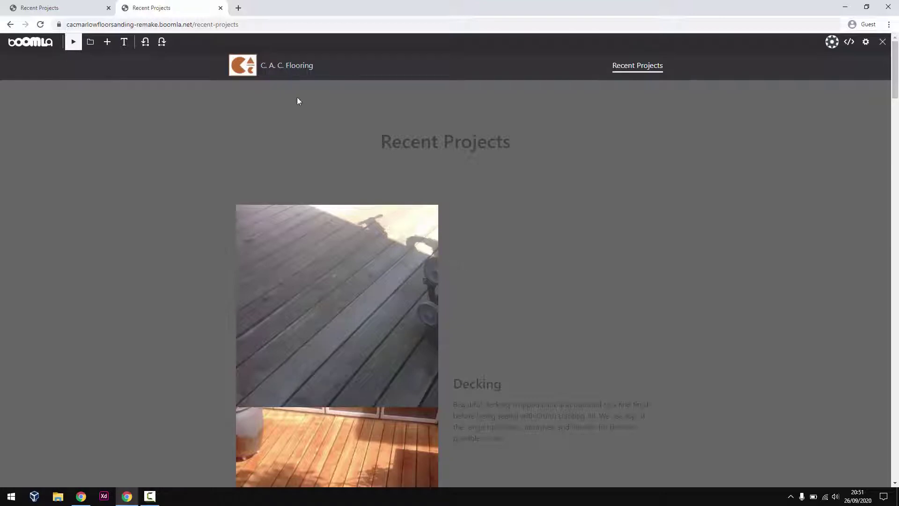
# Return to the reloaded home page and show its structure tree
pyautogui.click(287, 65)
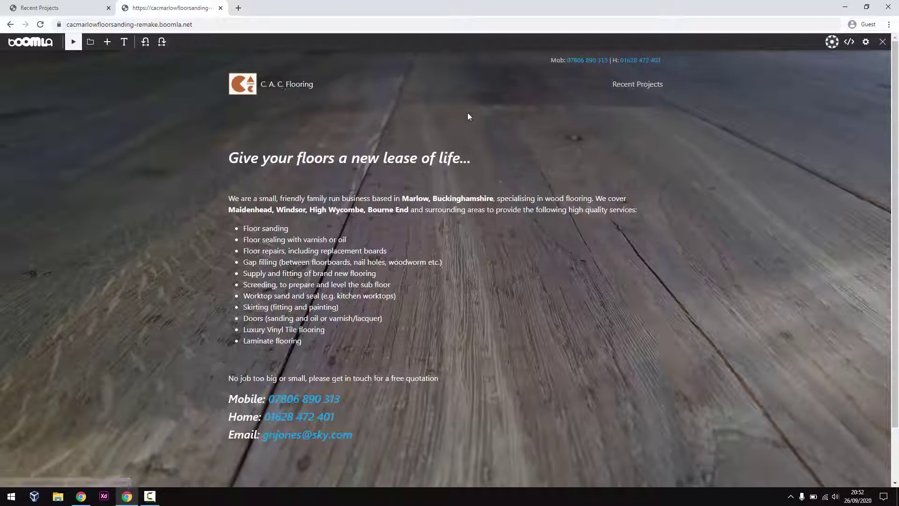
pyautogui.click(294, 83)
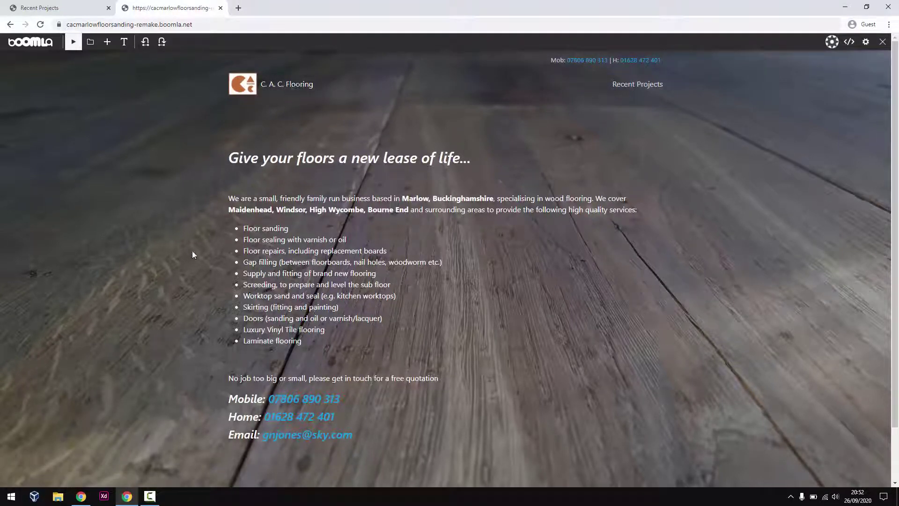
pyautogui.click(90, 42)
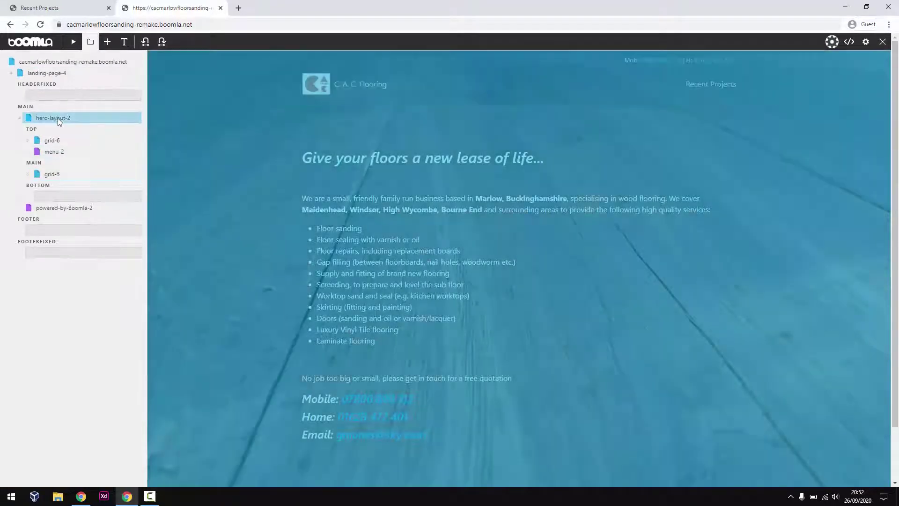
# Copy the home page's hero-layout-2 section from the structure tree
pyautogui.click(77, 121)
pyautogui.scroll(-1, 169, 358)
pyautogui.scroll(1, 165, 373)
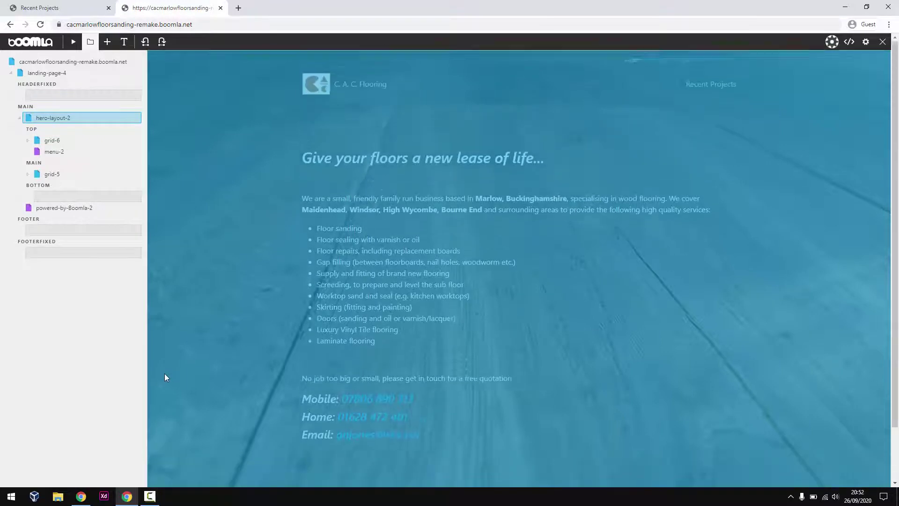
pyautogui.scroll(-1, 164, 373)
pyautogui.scroll(1, 164, 373)
pyautogui.scroll(-1, 155, 177)
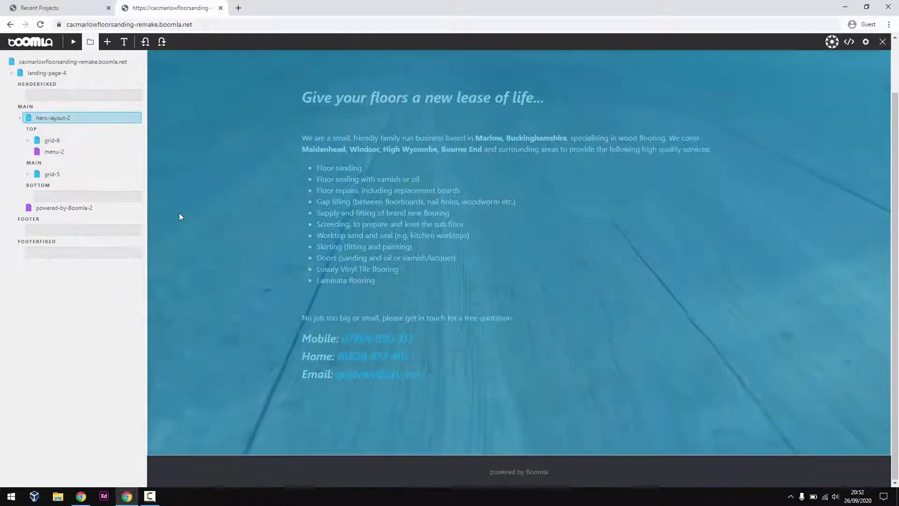
pyautogui.scroll(1, 179, 213)
pyautogui.rightClick(78, 117)
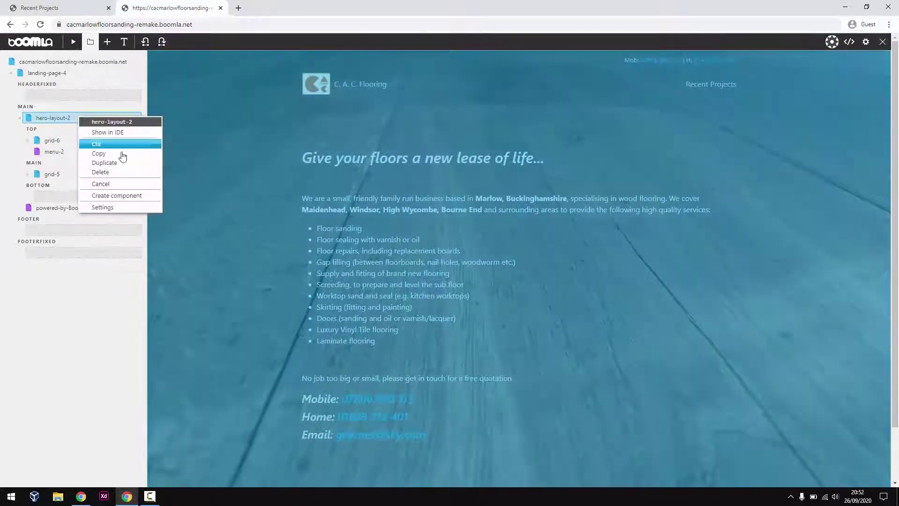
pyautogui.click(114, 156)
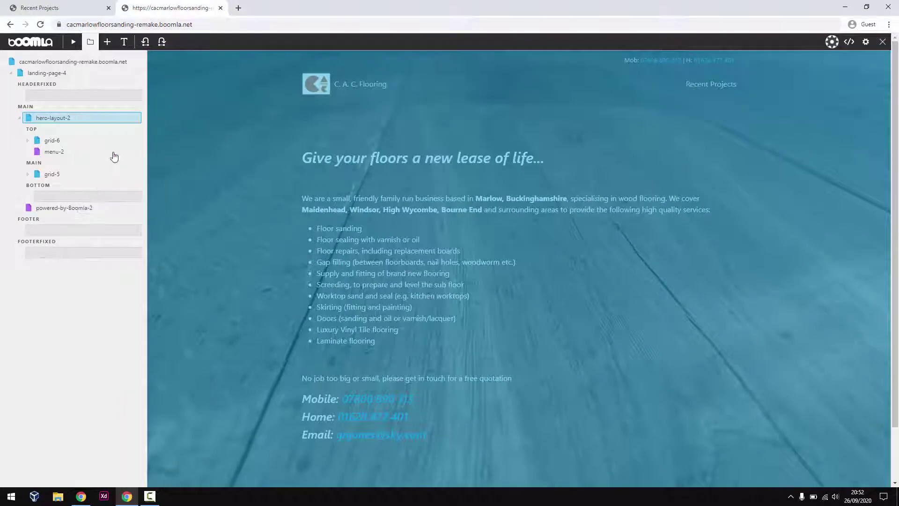
# Open the Recent Projects page and show its structure tree
pyautogui.click(88, 43)
pyautogui.click(623, 86)
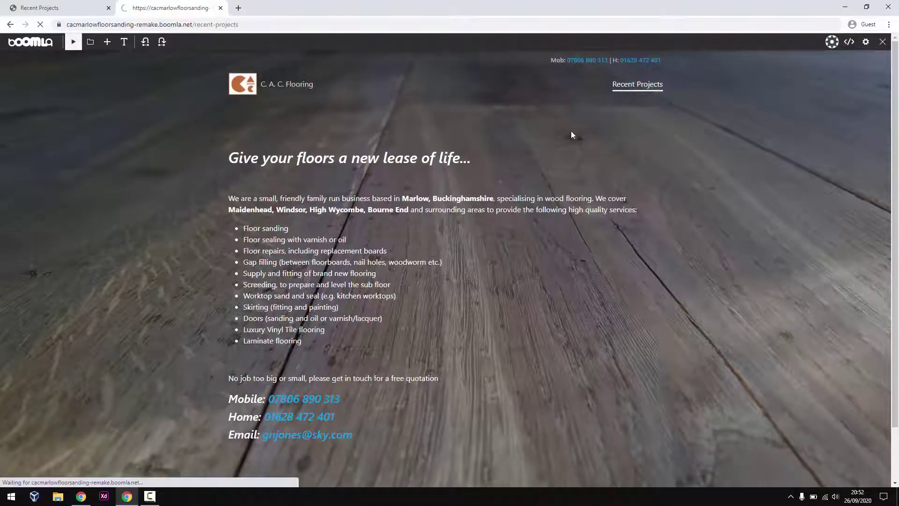
pyautogui.click(90, 42)
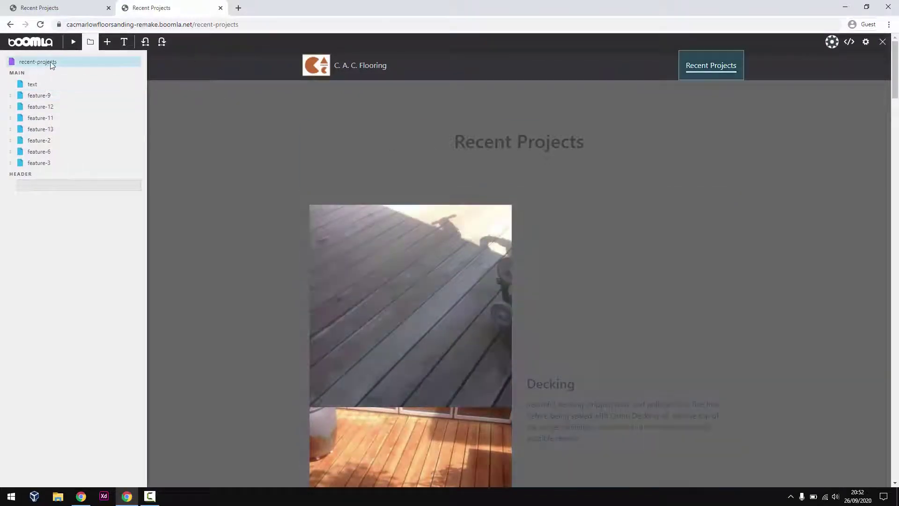
# Detach the Recent Projects page from its recent-projects component
pyautogui.rightClick(52, 61)
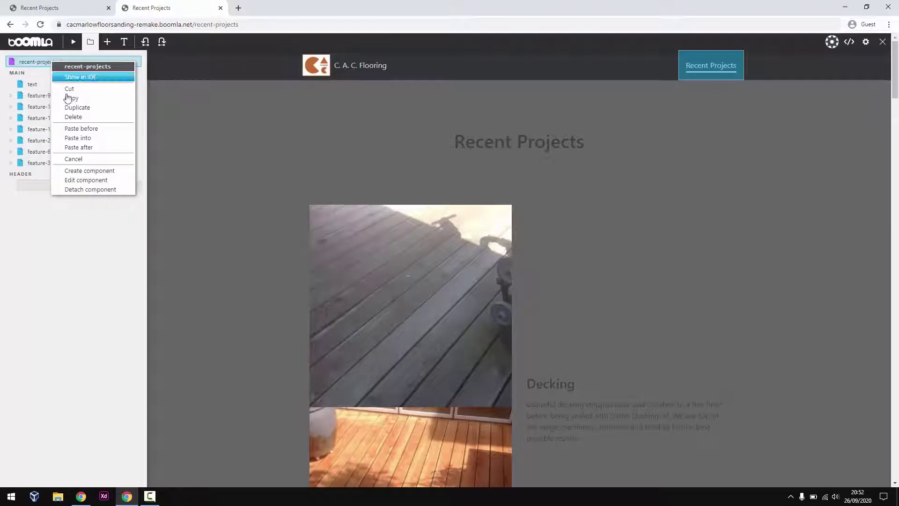
pyautogui.click(124, 191)
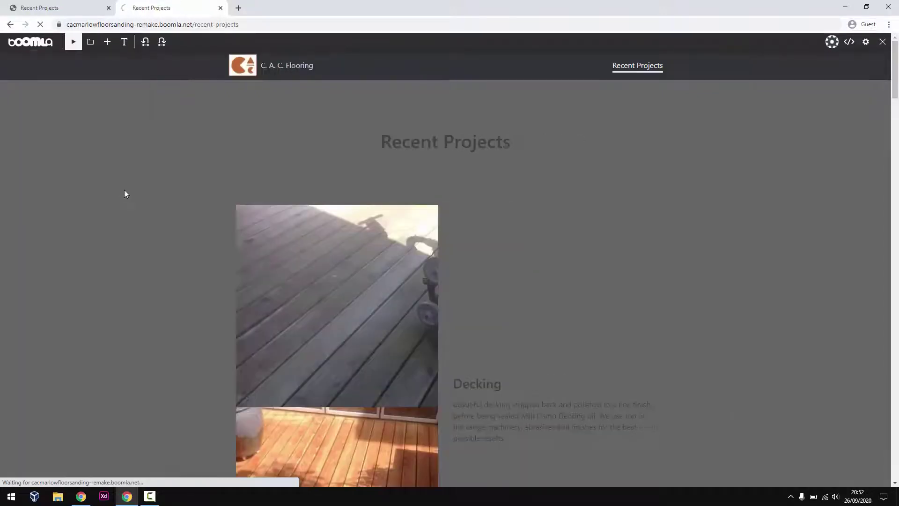
pyautogui.click(91, 42)
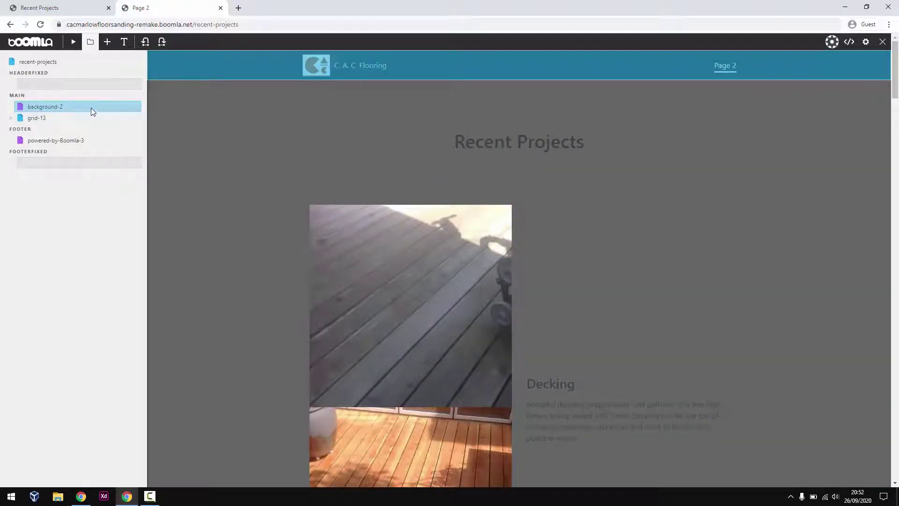
# Paste the copied hero-layout-2 section before background-2 and return to preview
pyautogui.rightClick(177, 62)
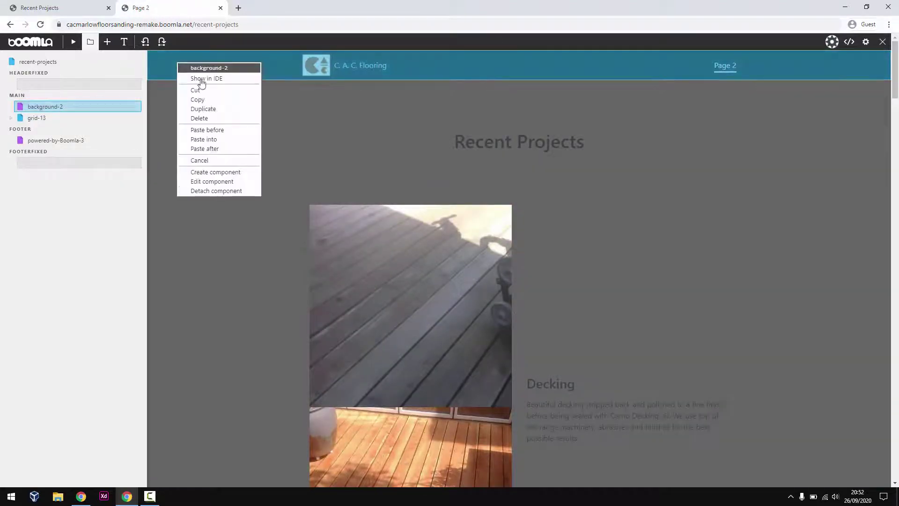
pyautogui.click(230, 133)
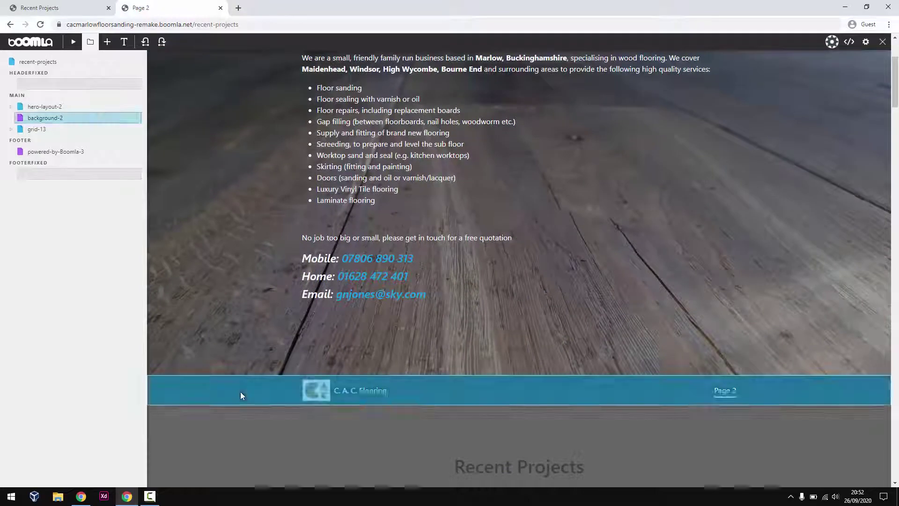
pyautogui.rightClick(240, 392)
pyautogui.click(249, 408)
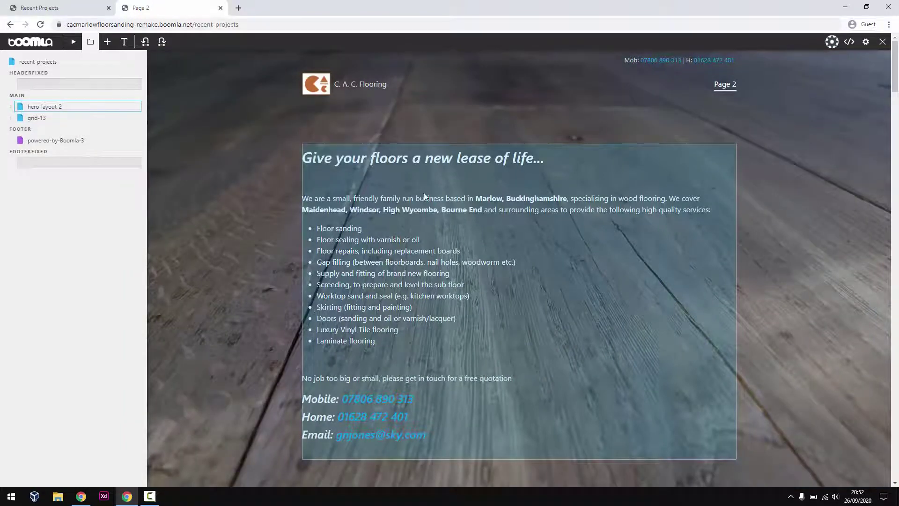
pyautogui.click(73, 42)
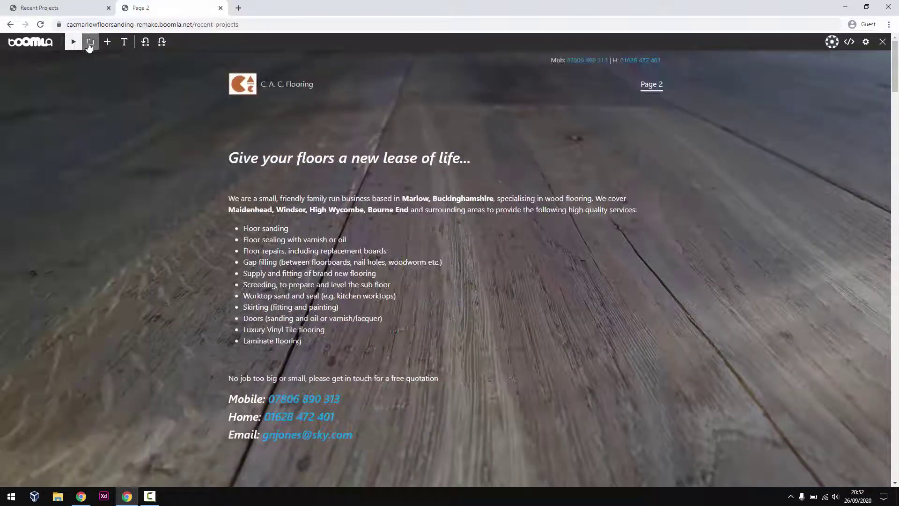
# Copy the 'Recent Projects' heading text and rename the 'Page 2' navigation link with it, then save
pyautogui.scroll(-6, 414, 227)
pyautogui.doubleClick(412, 296)
pyautogui.moveTo(466, 294); pyautogui.dragTo(510, 296)
pyautogui.hotkey('ctrl', 'c')
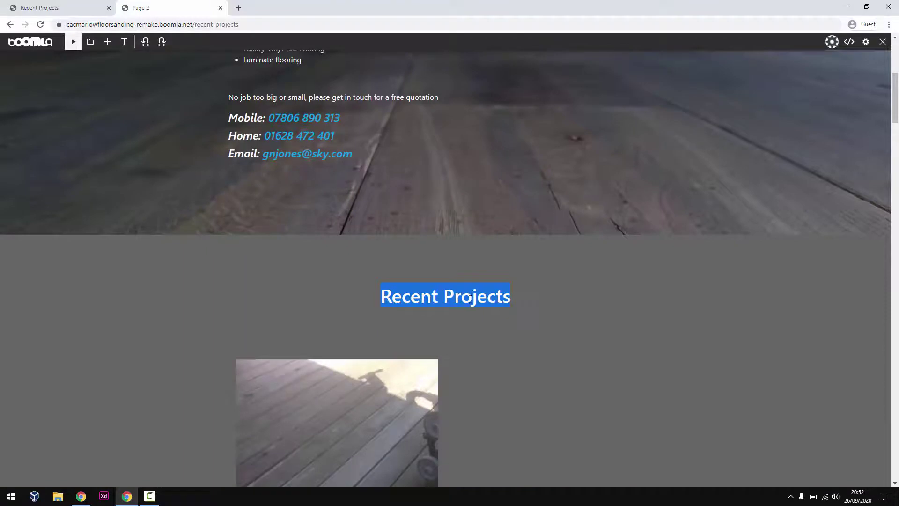
pyautogui.scroll(6, 438, 356)
pyautogui.click(125, 42)
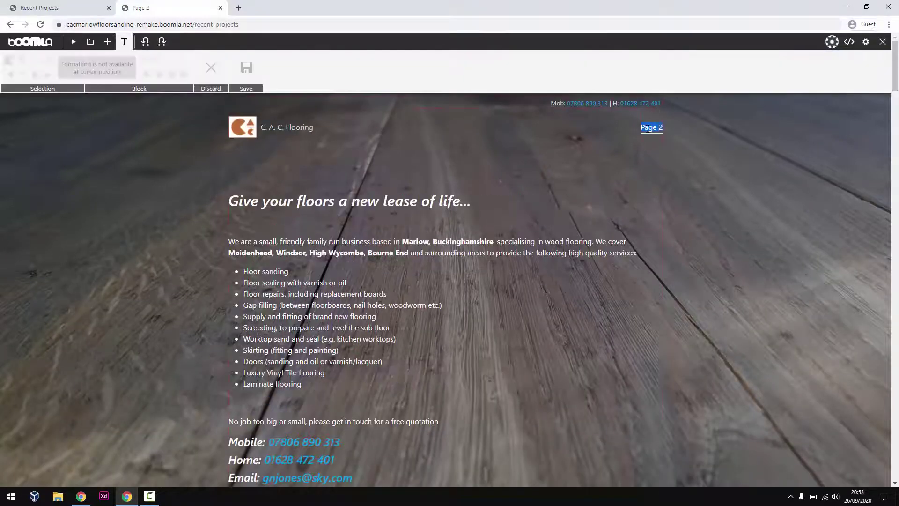
pyautogui.hotkey('ctrl', 'v')
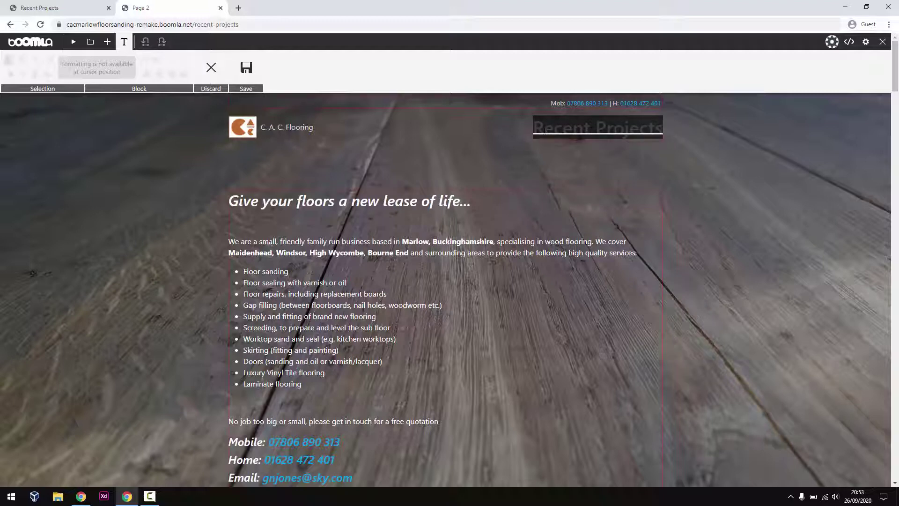
pyautogui.click(245, 67)
pyautogui.click(124, 42)
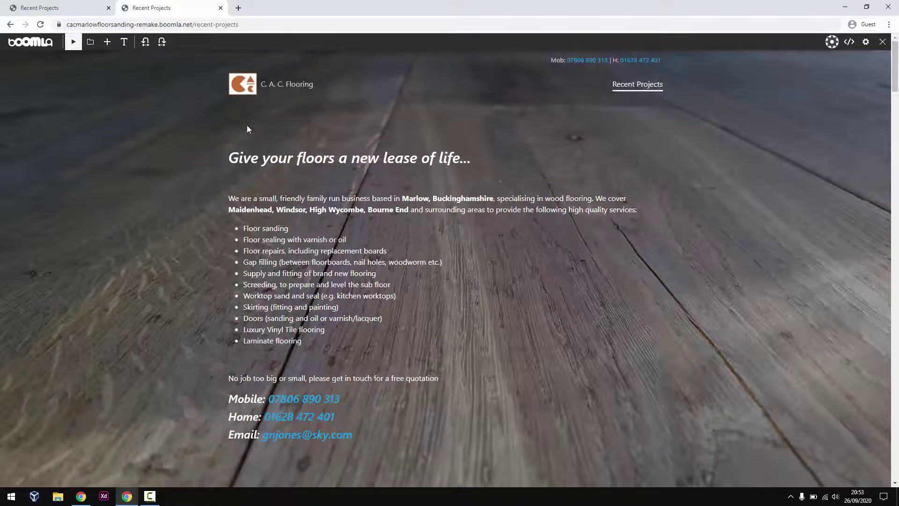
# Replace all hero text with a centred H1 'Recent Projects' heading and save
pyautogui.click(124, 42)
pyautogui.click(261, 216)
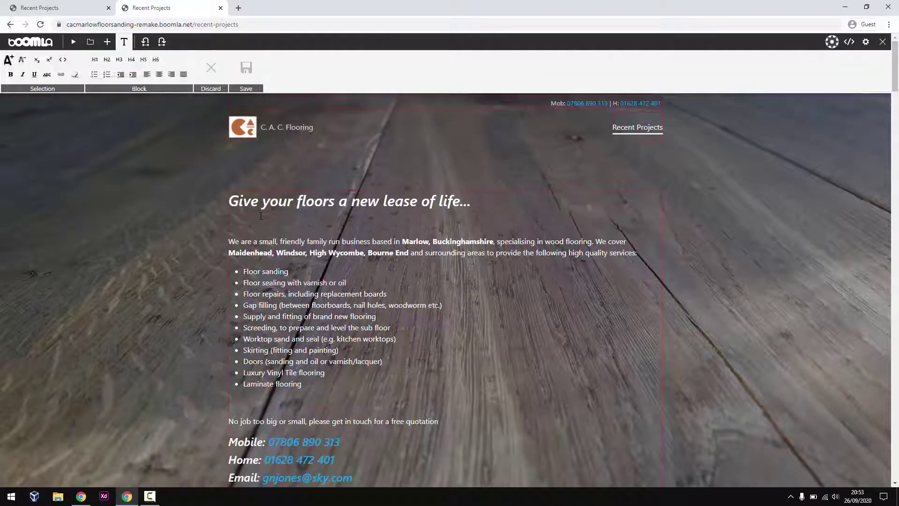
pyautogui.hotkey('ctrl', 'a')
pyautogui.hotkey('ctrl', 'v')
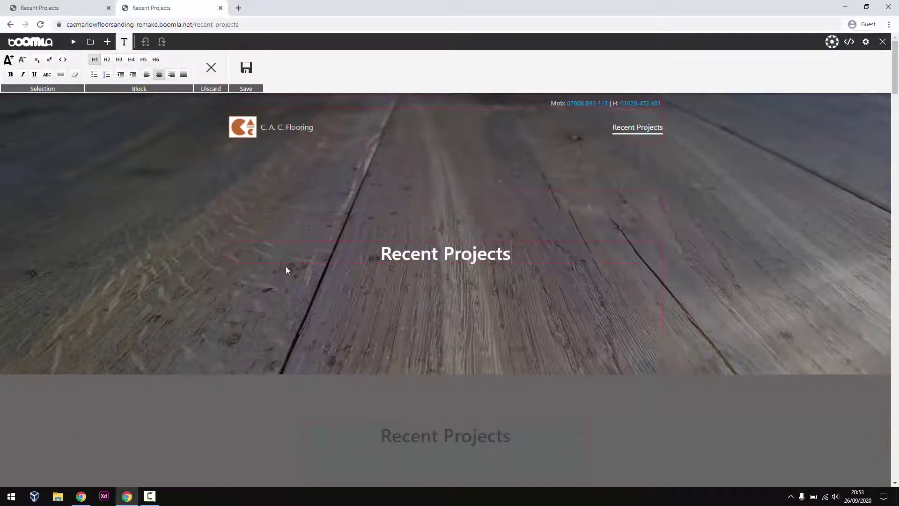
pyautogui.click(95, 60)
pyautogui.click(95, 60)
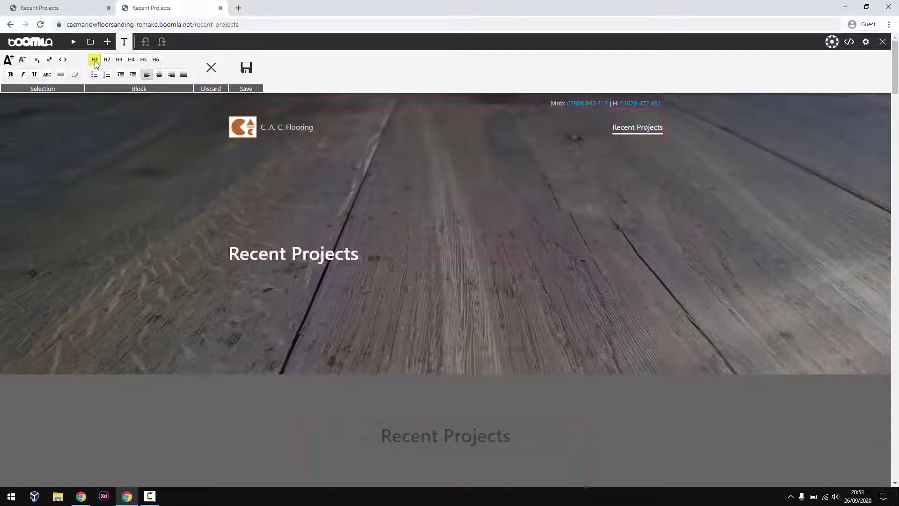
pyautogui.click(159, 75)
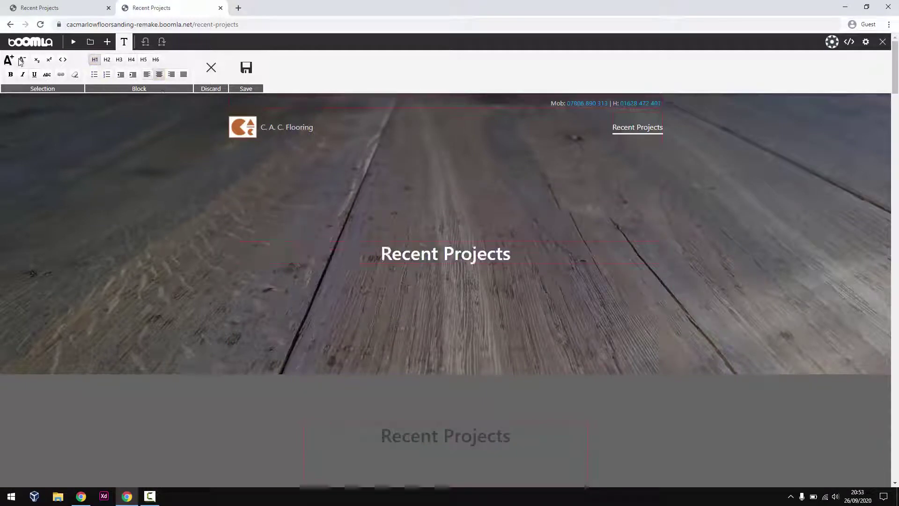
pyautogui.click(124, 42)
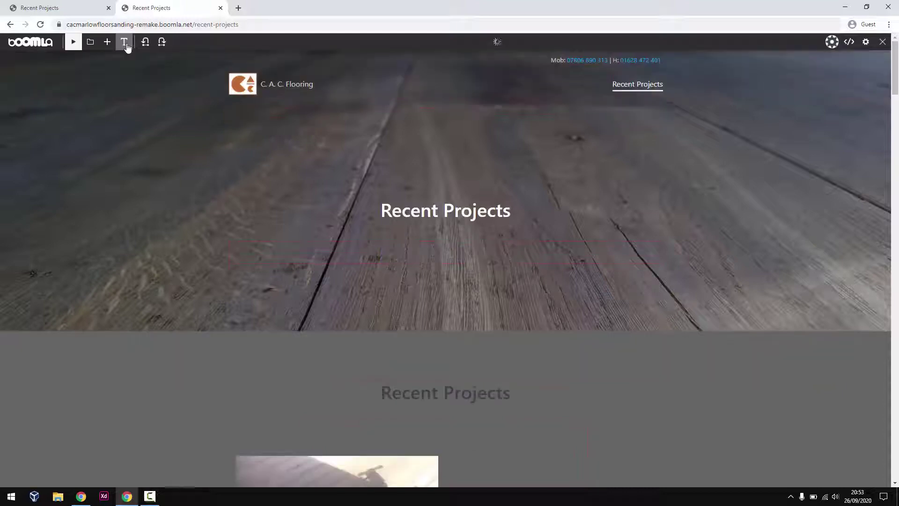
pyautogui.click(90, 41)
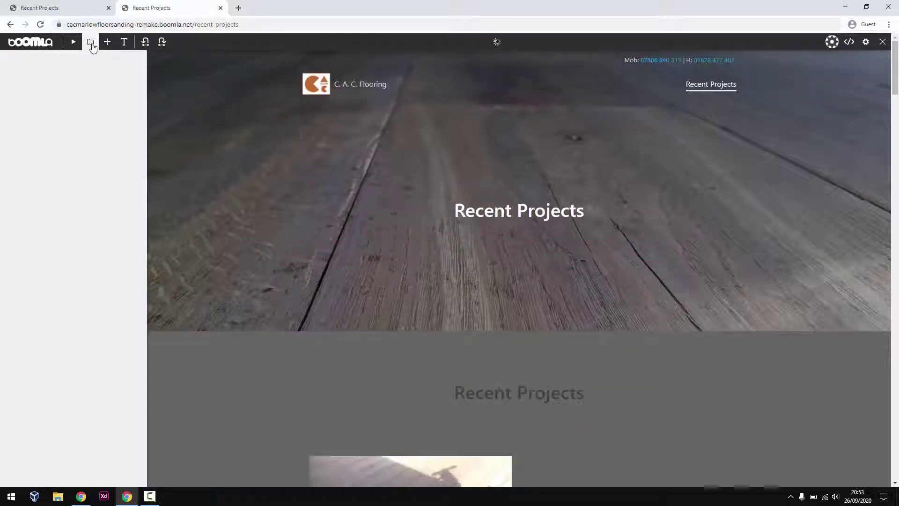
# Select the hero heading, its grid-5, then the hero-layout-2 section in the tree
pyautogui.click(389, 209)
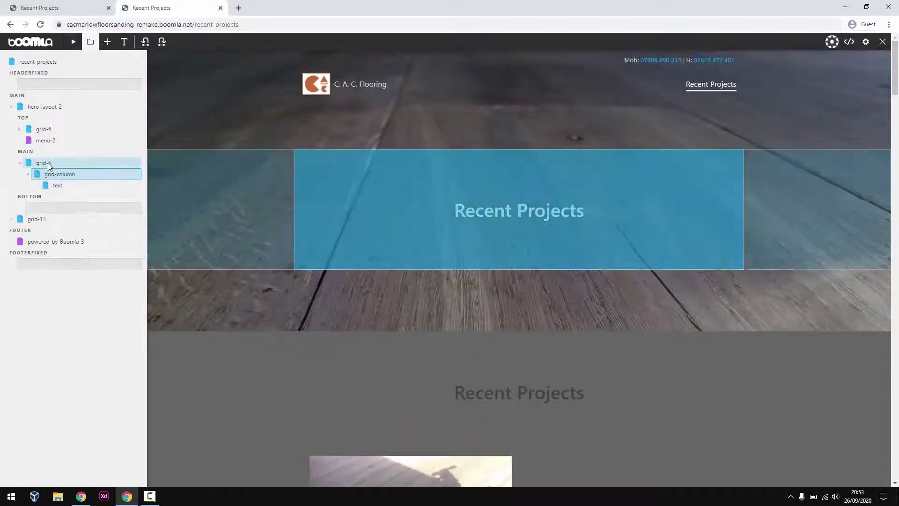
pyautogui.click(48, 164)
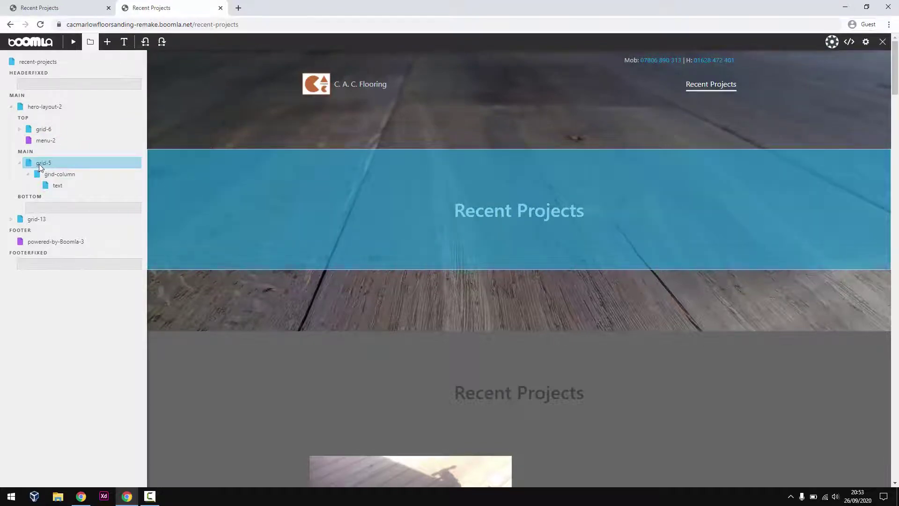
pyautogui.click(44, 109)
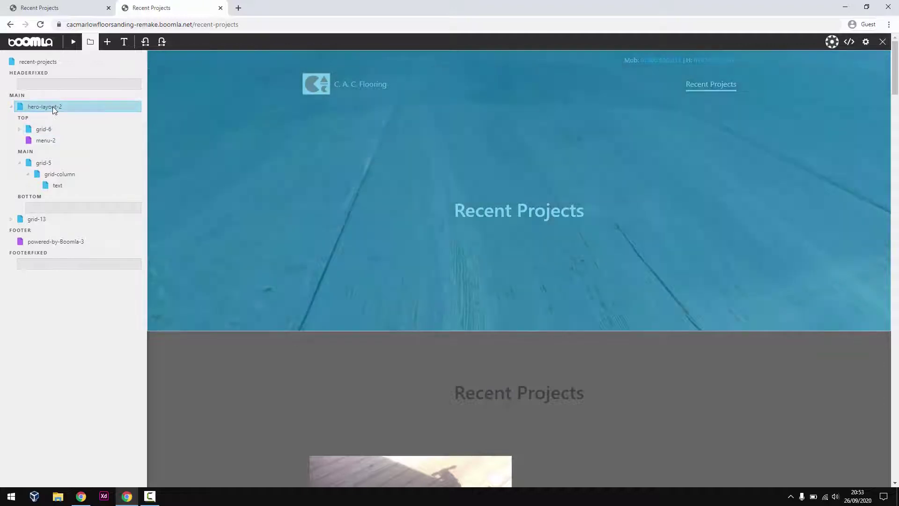
pyautogui.rightClick(52, 106)
# Change hero-layout-2's minimum height from 600 to 0 px in its settings
pyautogui.click(97, 229)
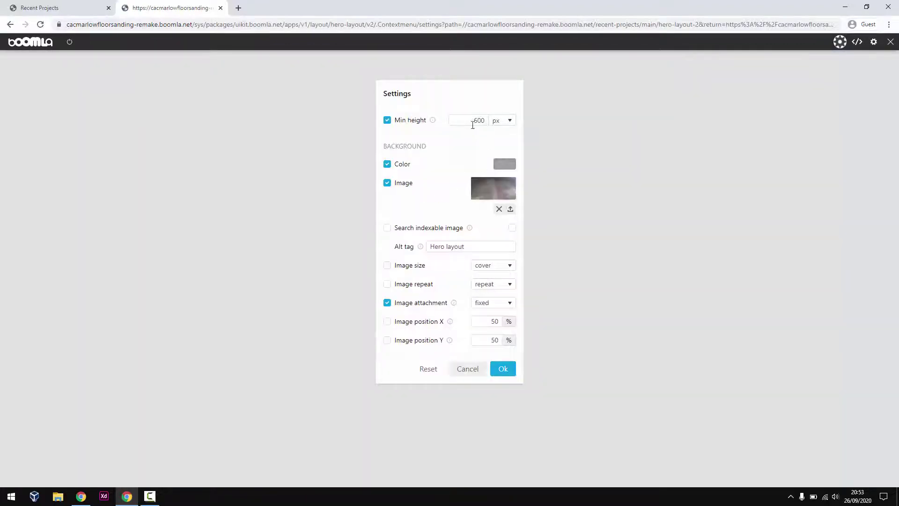
pyautogui.moveTo(473, 121); pyautogui.dragTo(494, 124)
pyautogui.click(388, 121)
pyautogui.click(413, 124)
pyautogui.click(510, 121)
pyautogui.click(496, 139)
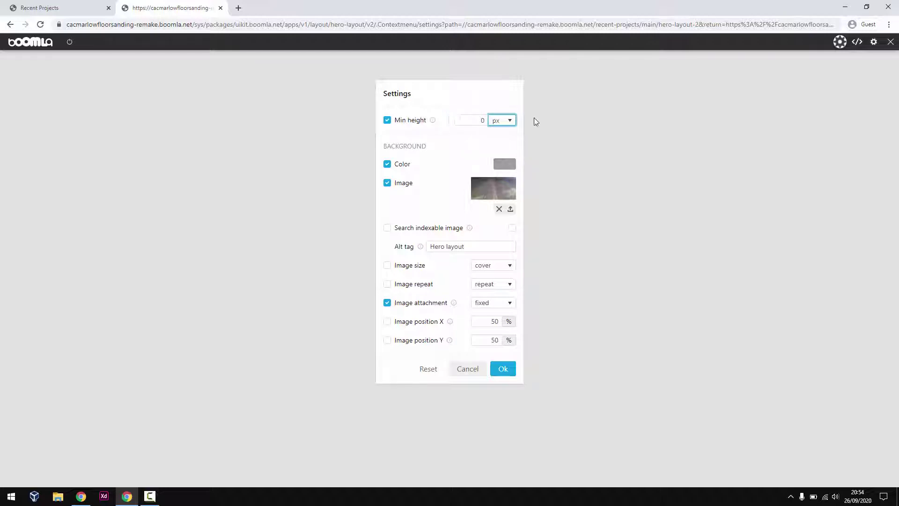
pyautogui.click(504, 369)
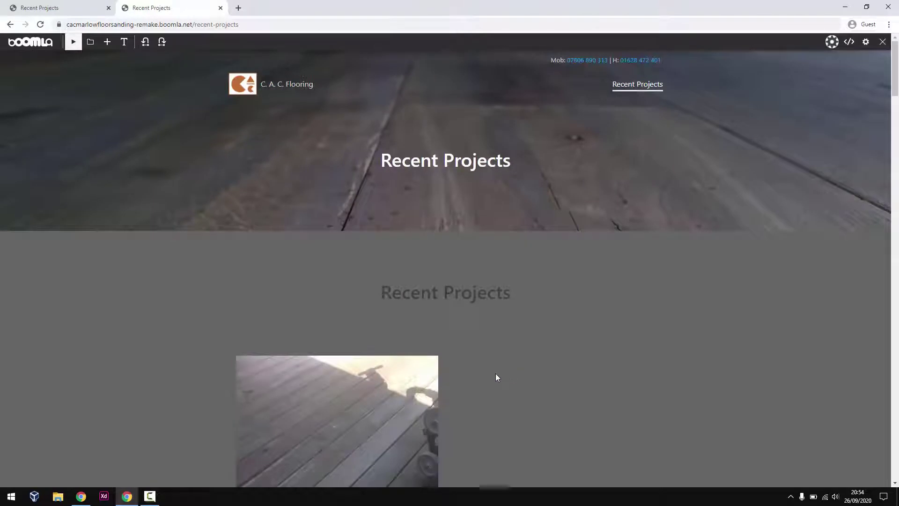
# Set grid-5's vertical margins to 32 px on mobile (was 64) and desktop (was 96)
pyautogui.click(89, 42)
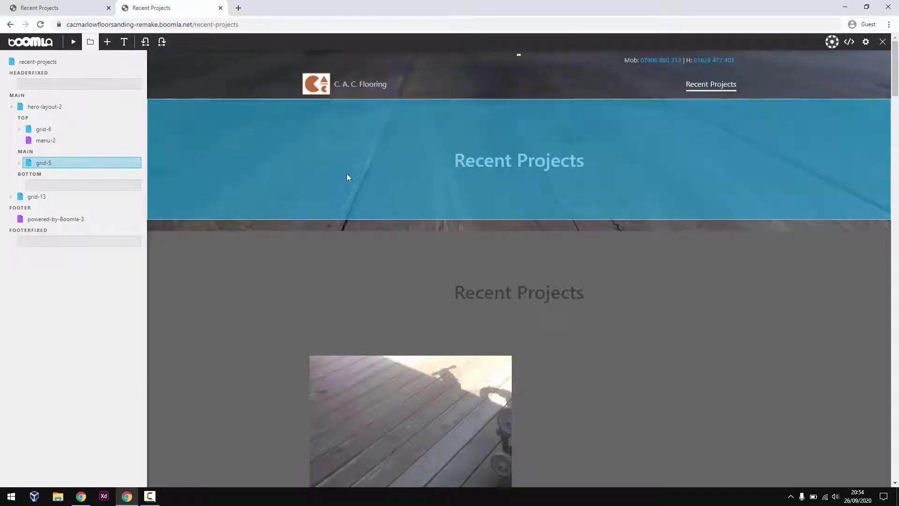
pyautogui.rightClick(78, 163)
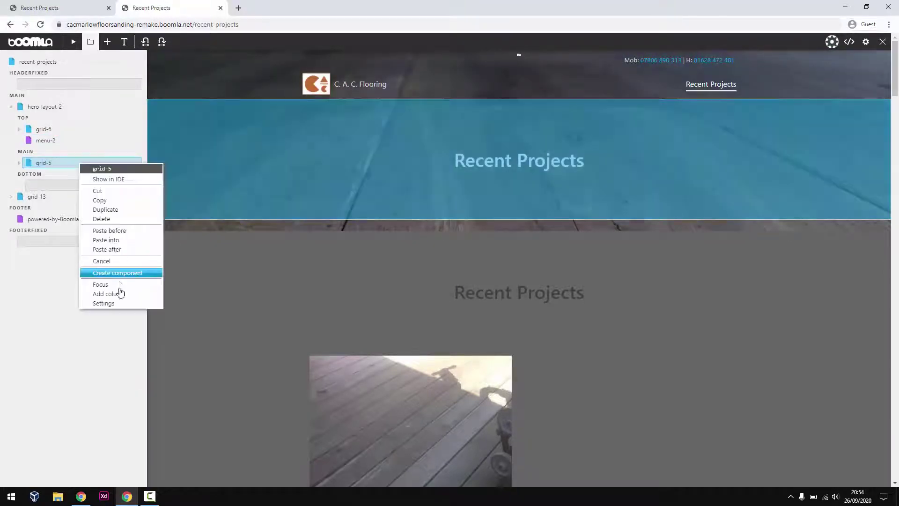
pyautogui.click(103, 304)
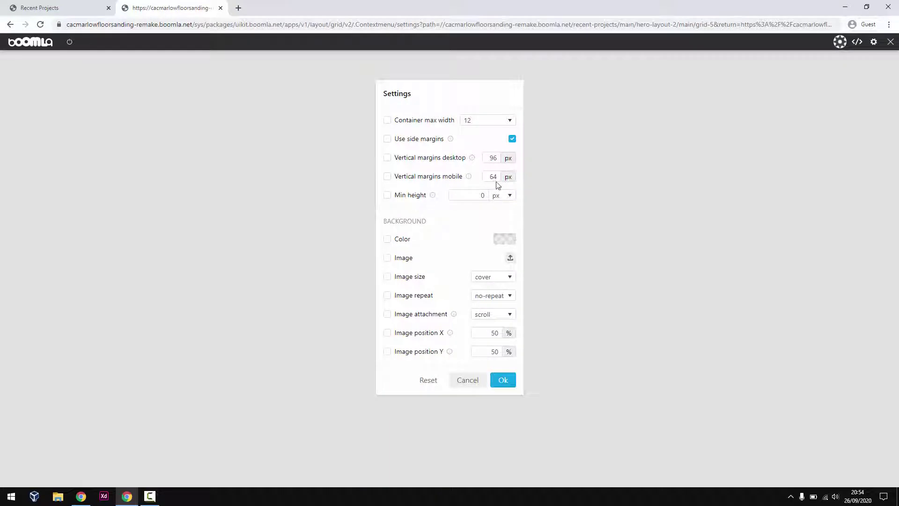
pyautogui.moveTo(492, 177); pyautogui.dragTo(493, 194)
pyautogui.write('32')
pyautogui.doubleClick(491, 157)
pyautogui.write('32')
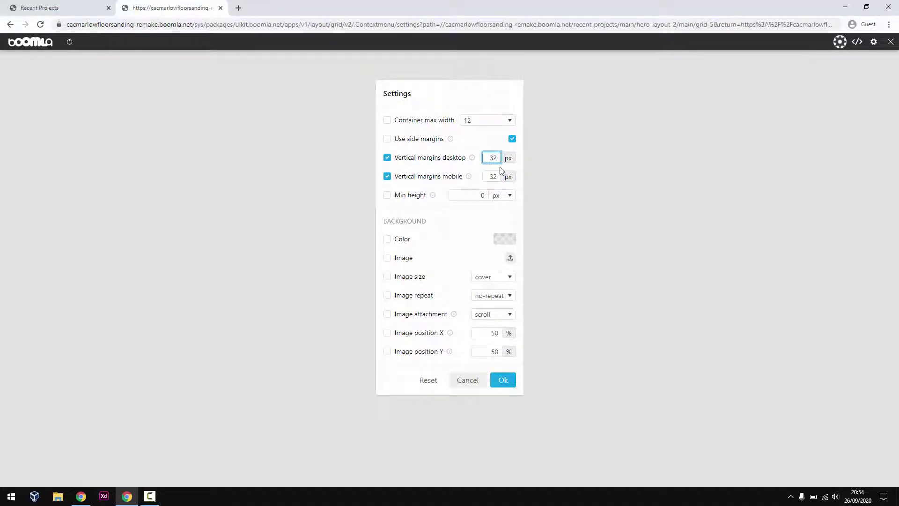
pyautogui.click(505, 380)
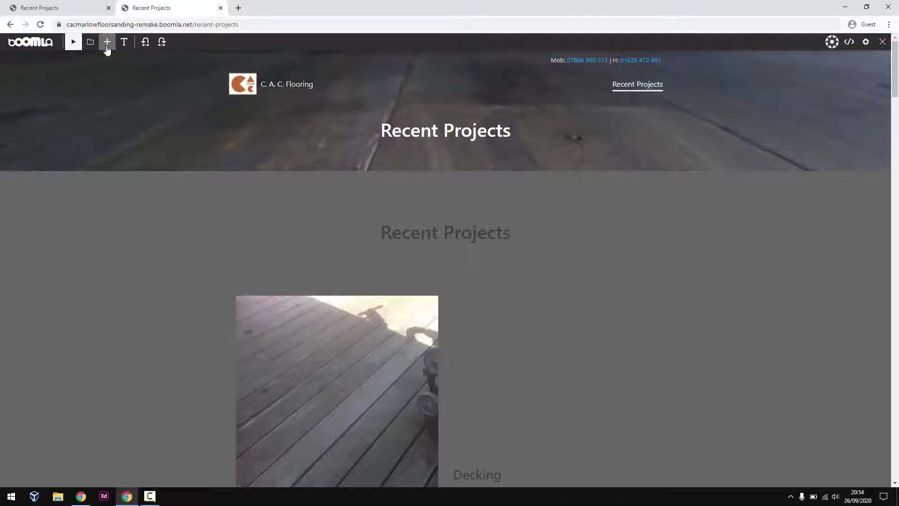
# Go to the home page, show its structure and expand the header grid grid-6
pyautogui.click(290, 85)
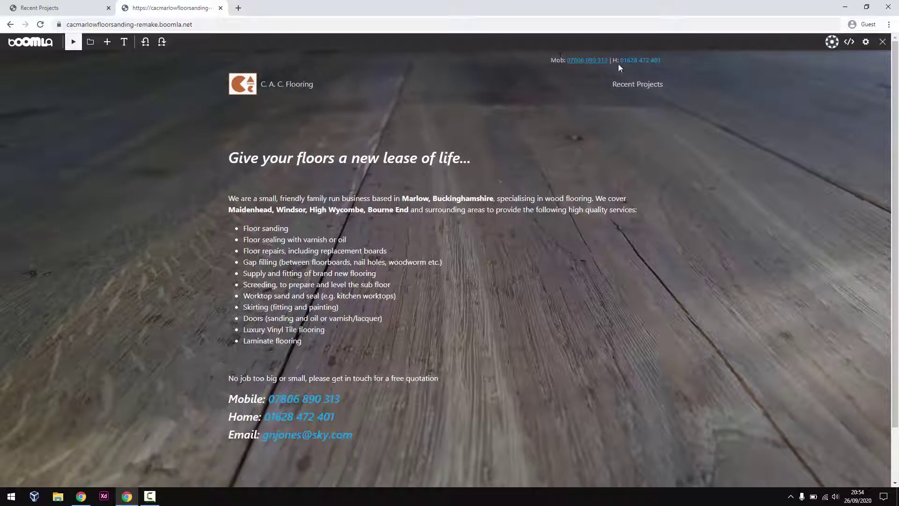
pyautogui.click(91, 41)
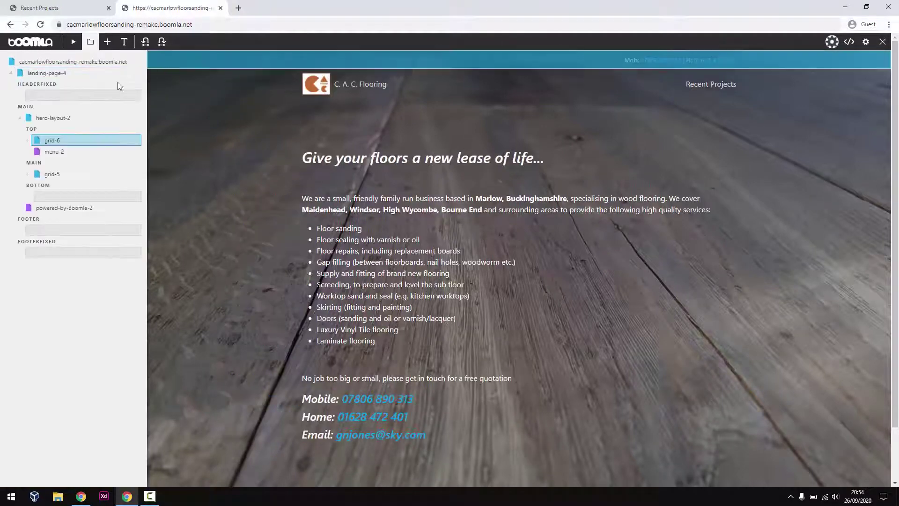
pyautogui.click(83, 139)
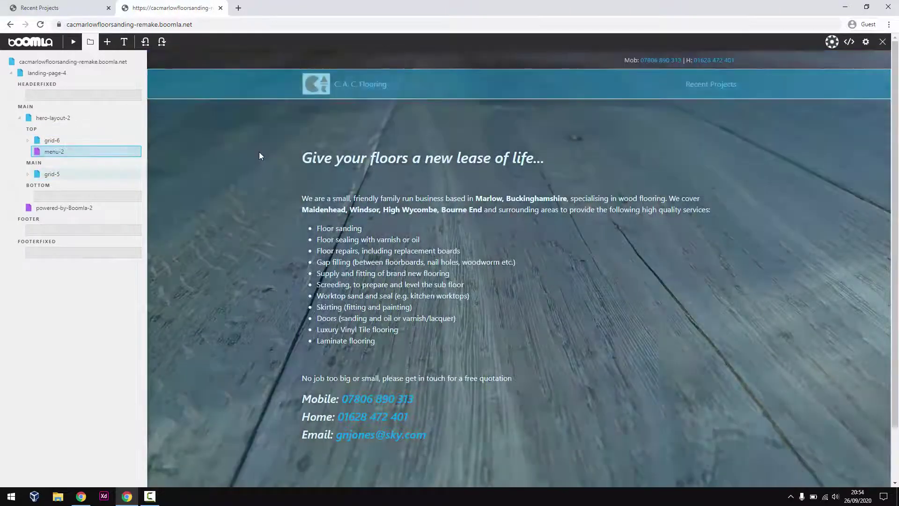
pyautogui.click(260, 151)
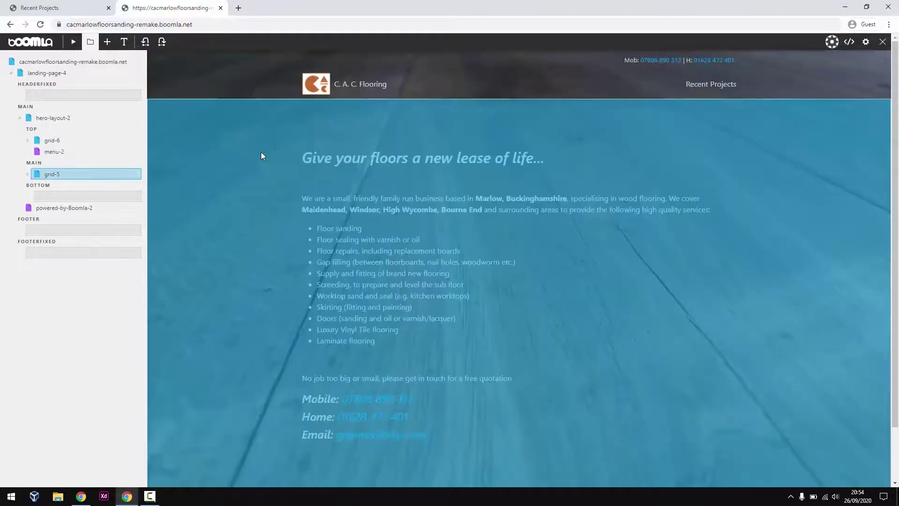
pyautogui.click(325, 77)
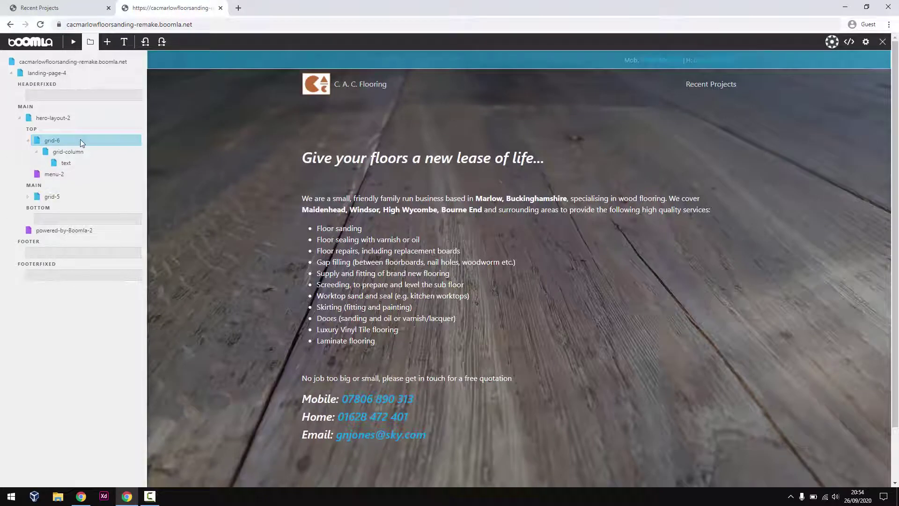
pyautogui.rightClick(80, 140)
# Give grid-6 a black, mostly transparent background colour
pyautogui.click(100, 275)
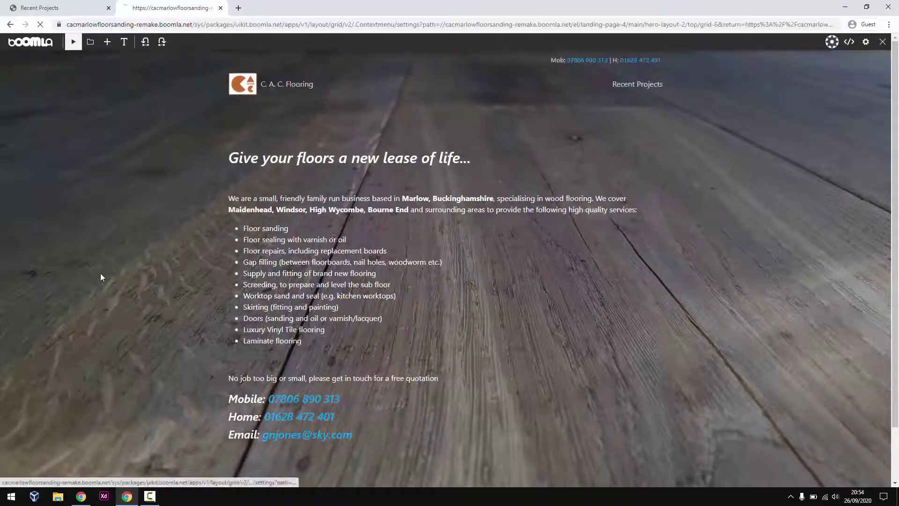
pyautogui.click(500, 238)
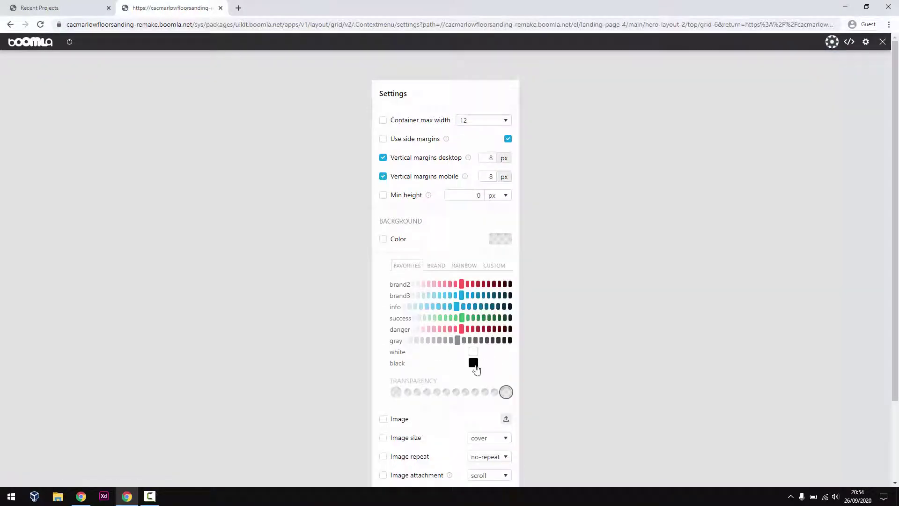
pyautogui.click(474, 365)
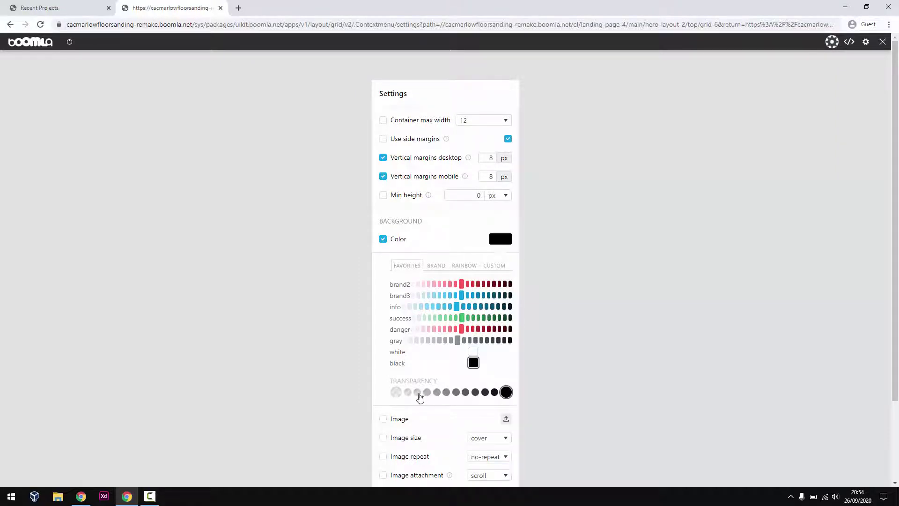
pyautogui.click(417, 392)
pyautogui.scroll(-2, 509, 355)
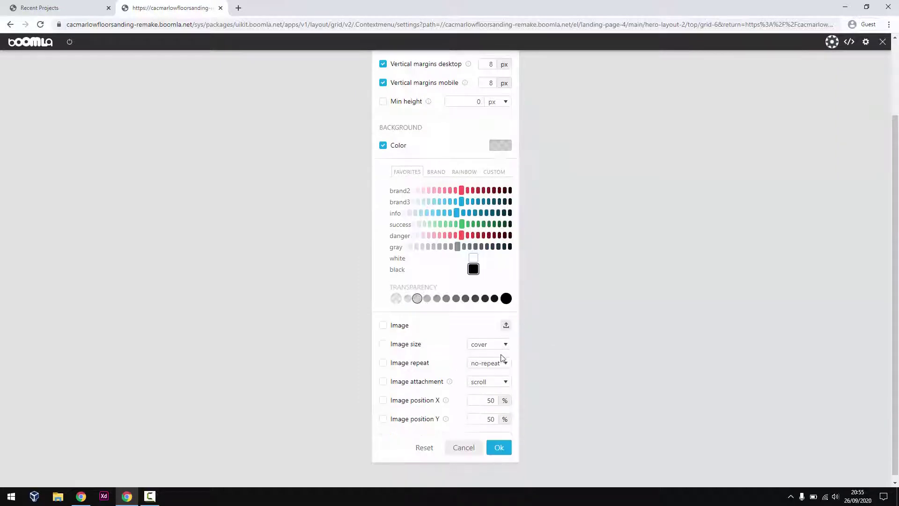
pyautogui.click(500, 446)
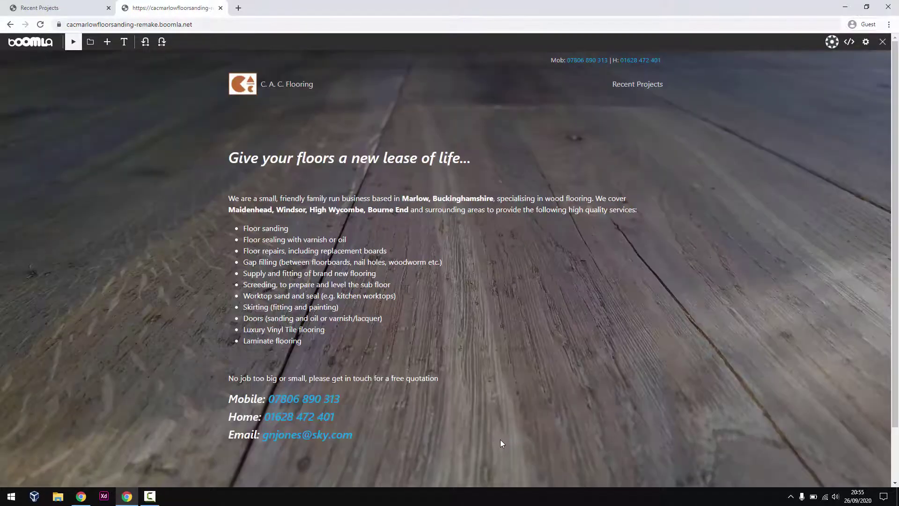
# Adjust grid-6's black background to a different transparency level
pyautogui.click(91, 42)
pyautogui.rightClick(218, 59)
pyautogui.click(240, 198)
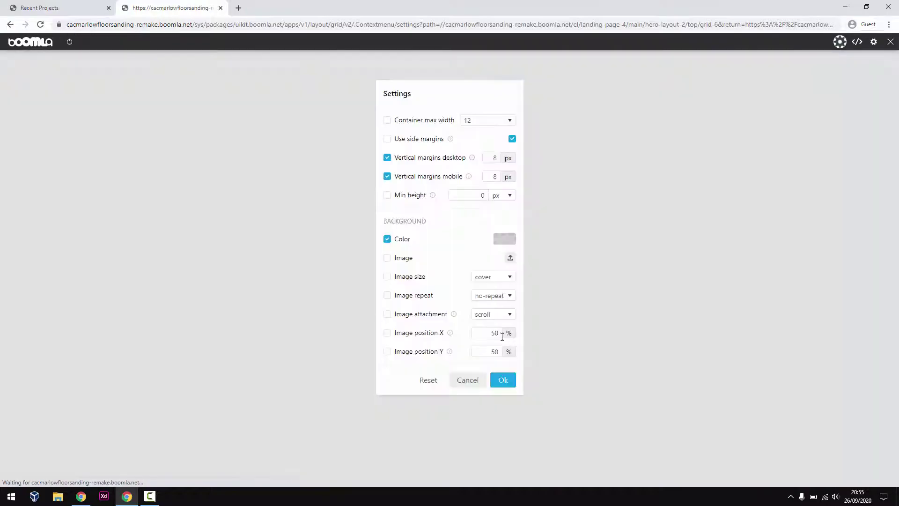
pyautogui.click(502, 239)
pyautogui.click(428, 392)
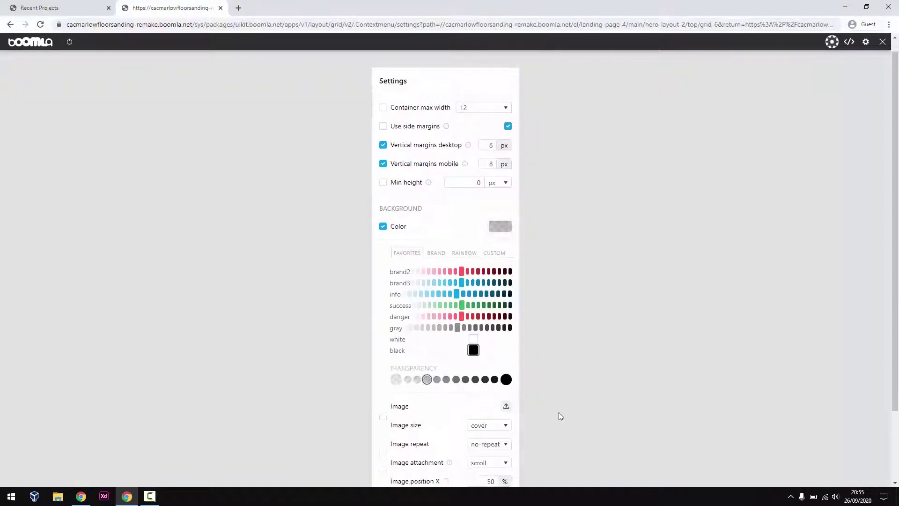
pyautogui.scroll(-3, 560, 415)
pyautogui.click(500, 442)
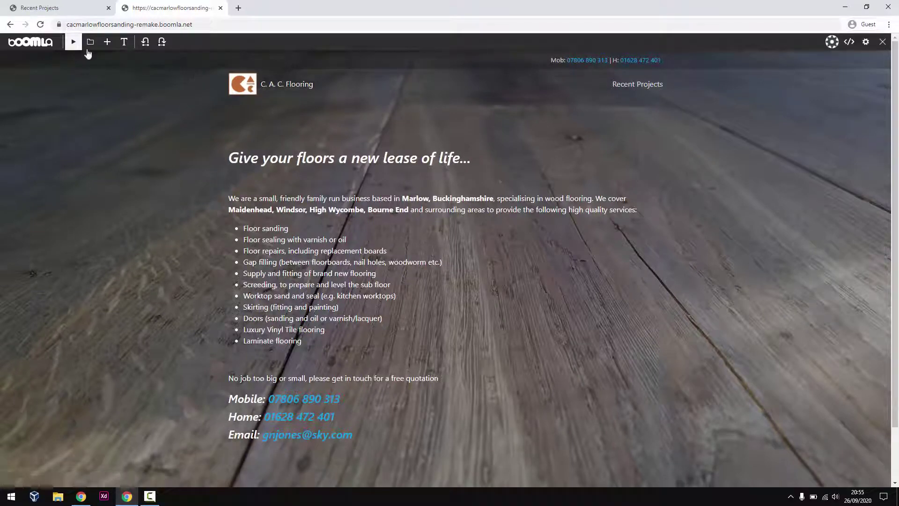
pyautogui.click(638, 88)
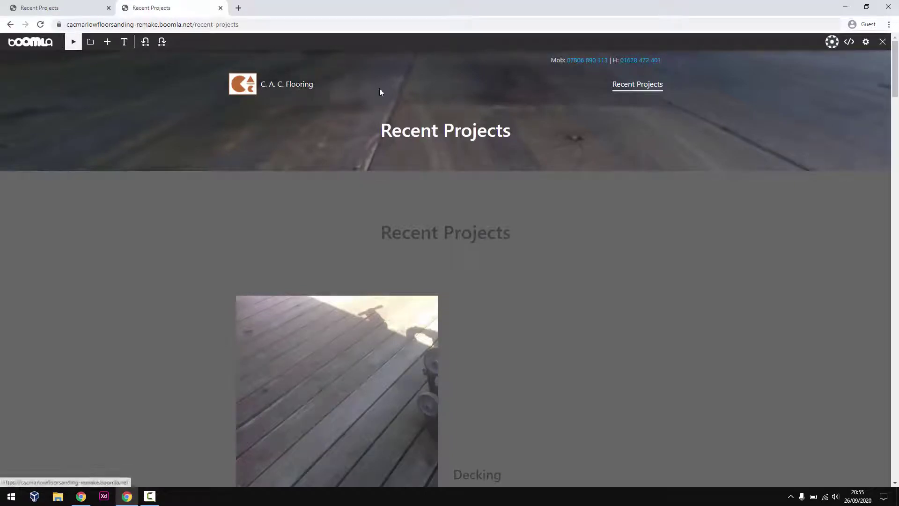
pyautogui.click(293, 86)
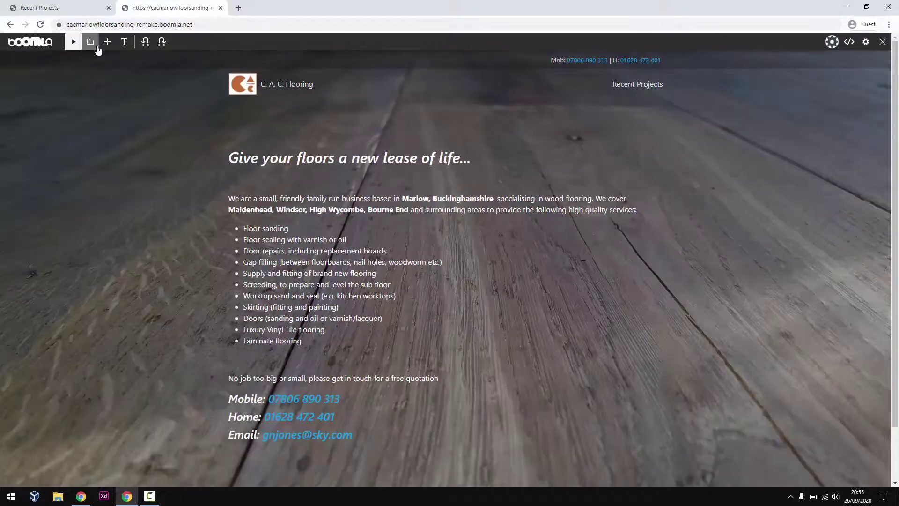
pyautogui.click(91, 43)
pyautogui.click(189, 61)
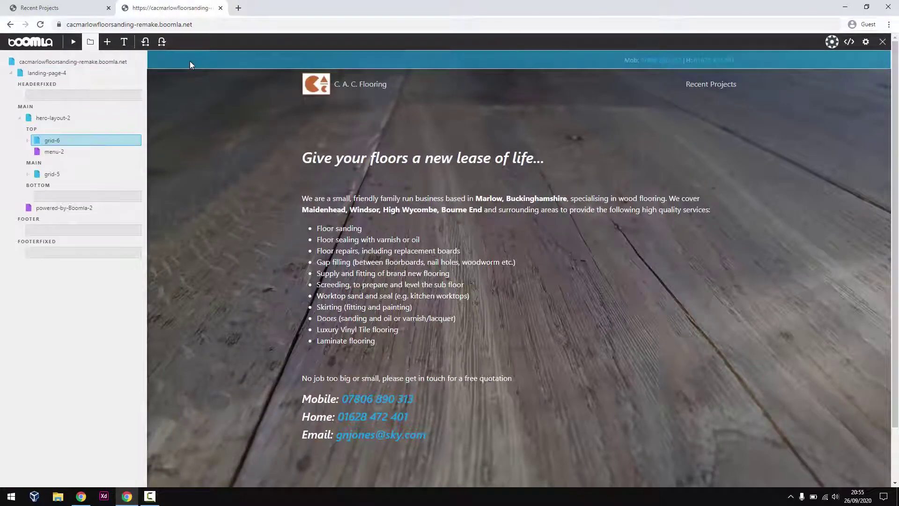
pyautogui.rightClick(190, 61)
pyautogui.click(261, 171)
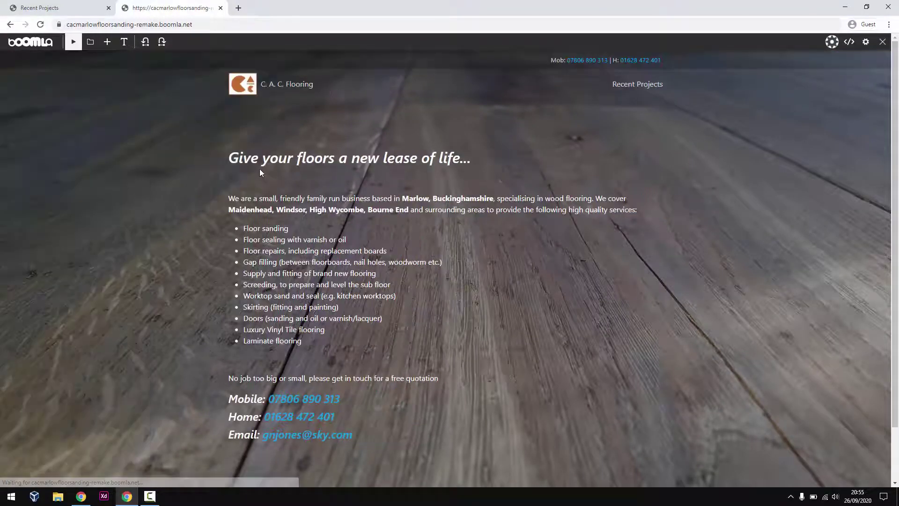
pyautogui.click(107, 41)
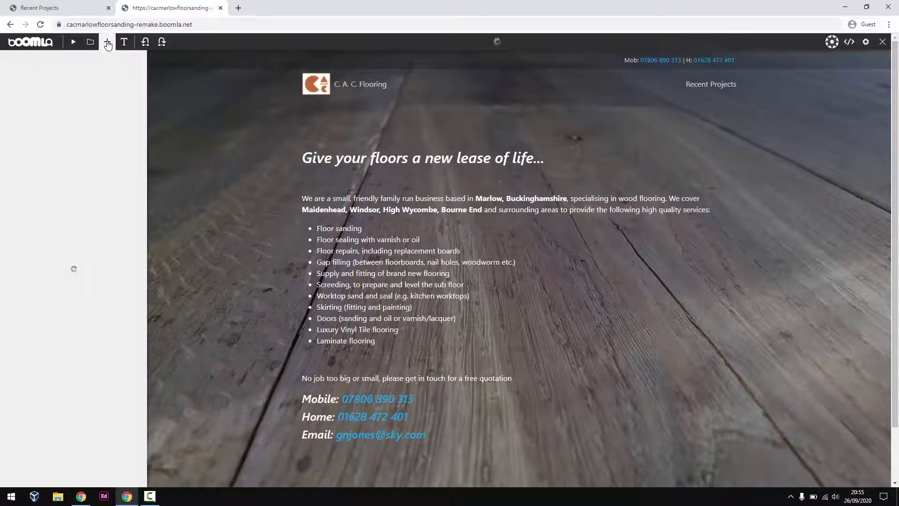
pyautogui.click(67, 87)
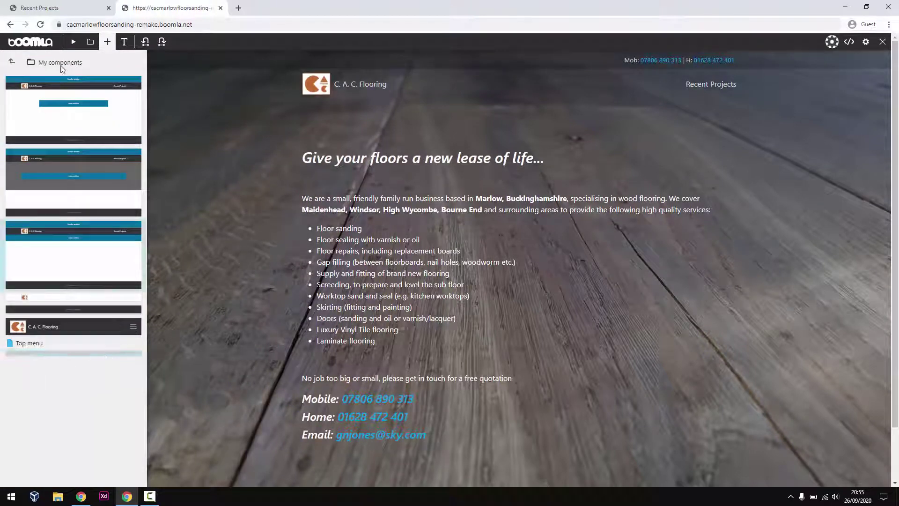
pyautogui.moveTo(146, 377); pyautogui.dragTo(398, 372)
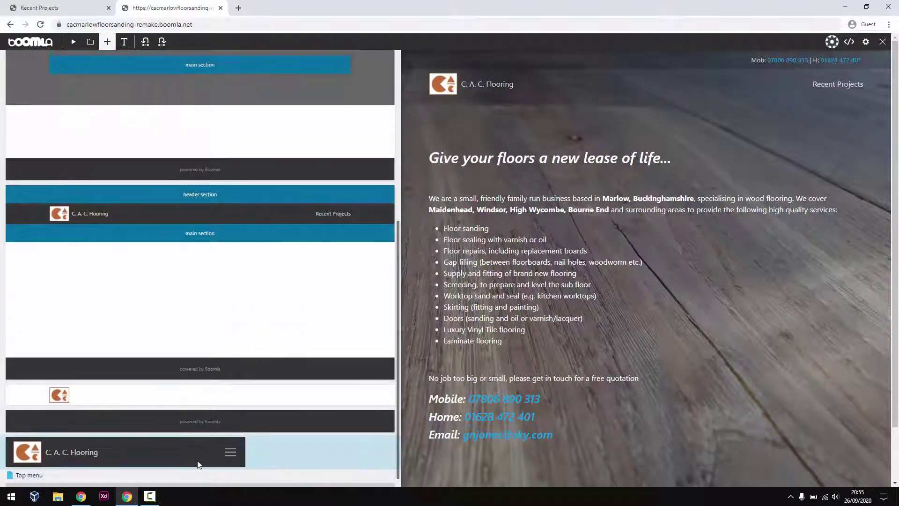
pyautogui.moveTo(401, 418); pyautogui.dragTo(130, 380)
pyautogui.click(73, 41)
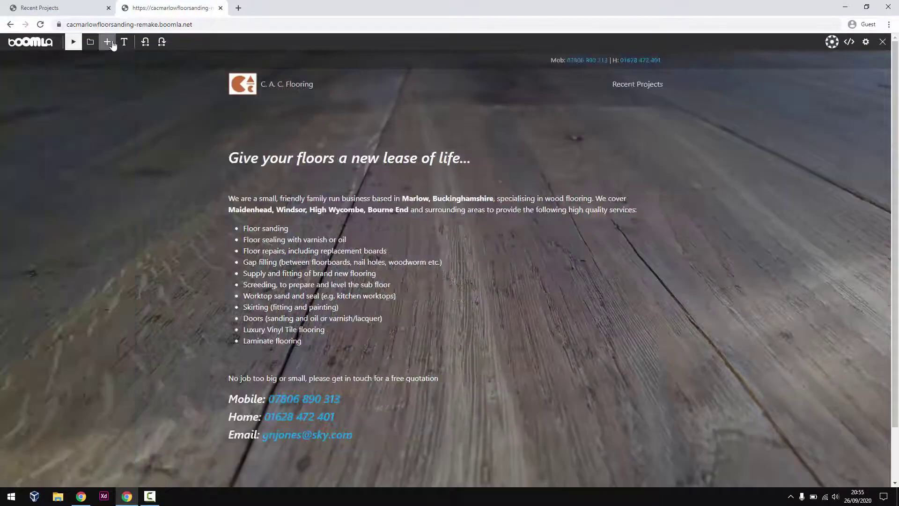
# On the Recent Projects page, delete the old top contact bar grid-6
pyautogui.click(620, 98)
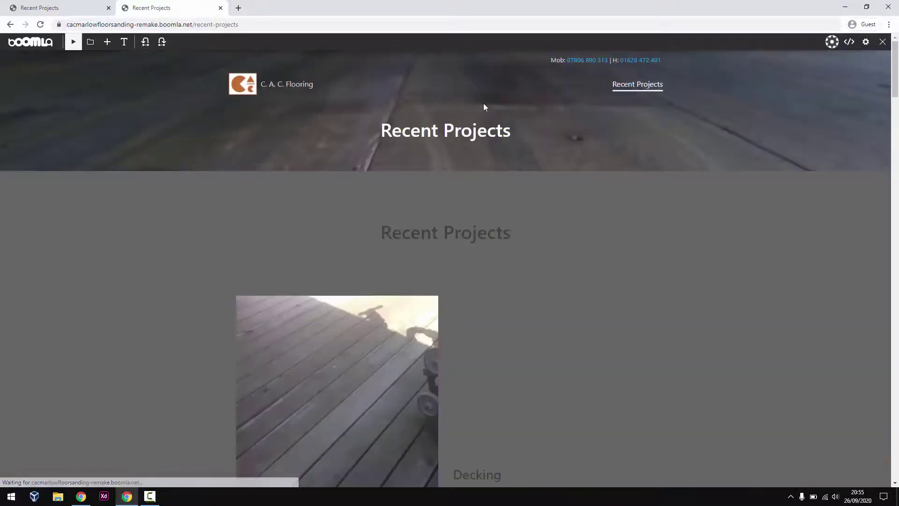
pyautogui.click(107, 42)
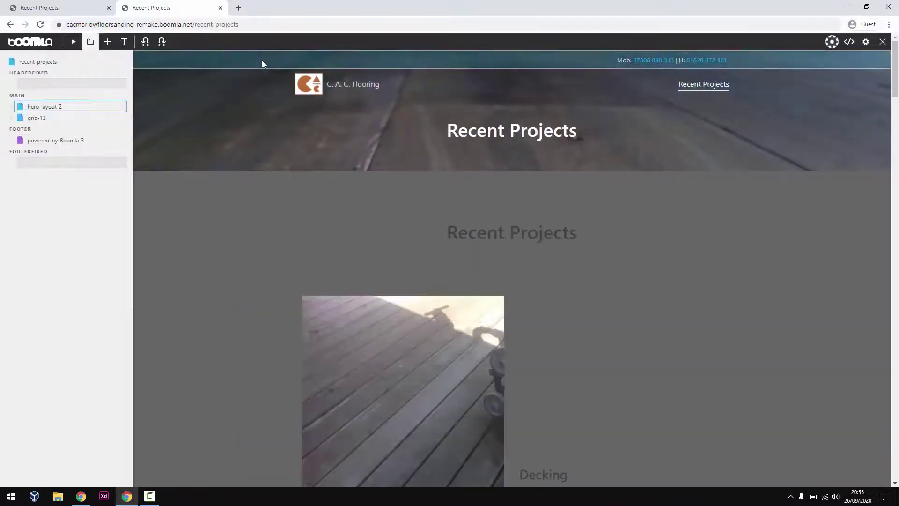
pyautogui.rightClick(262, 60)
pyautogui.click(288, 116)
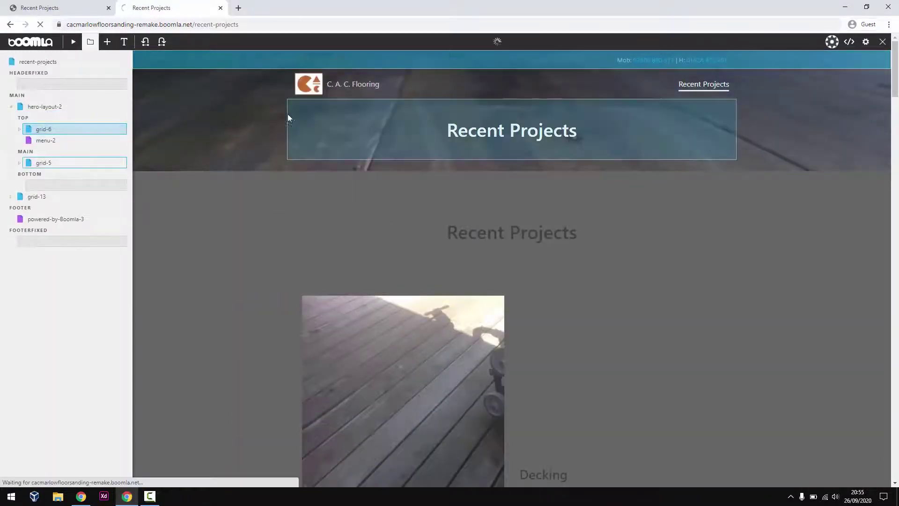
# Drag the saved header component from My components to the top of the page
pyautogui.click(107, 42)
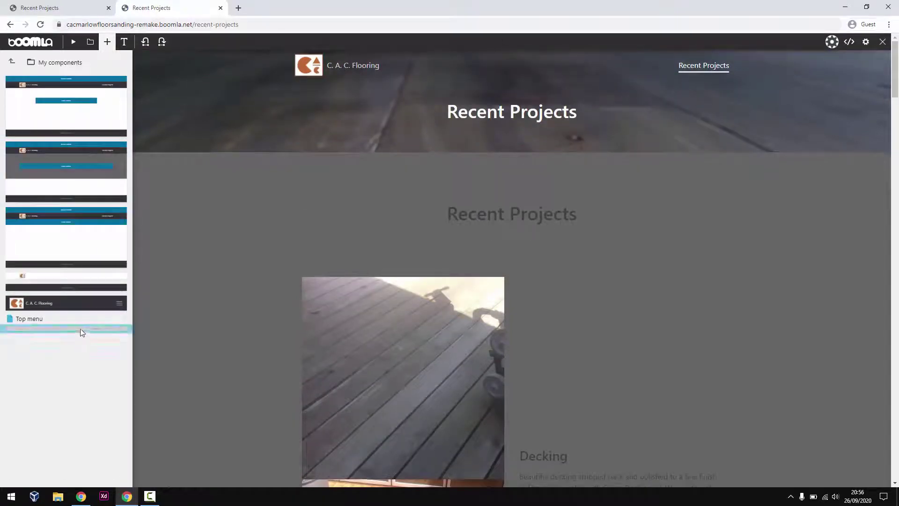
pyautogui.moveTo(66, 234); pyautogui.dragTo(181, 71)
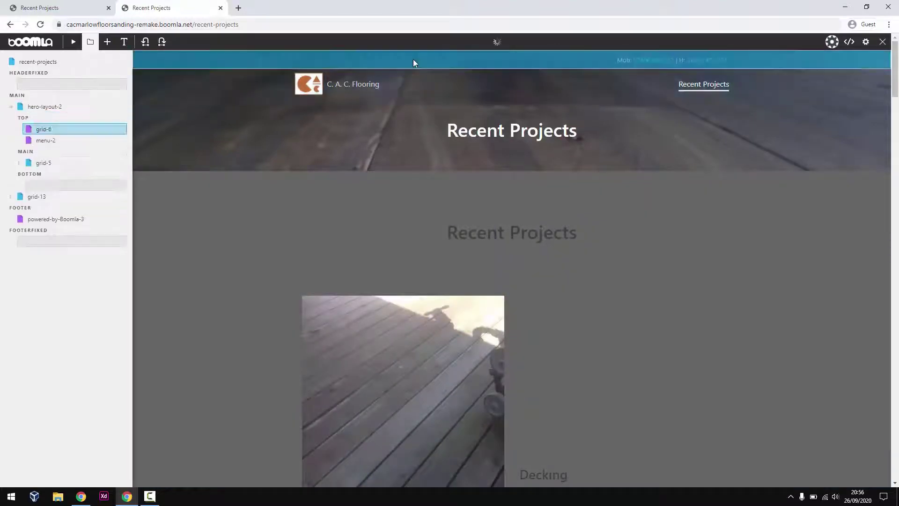
pyautogui.click(124, 42)
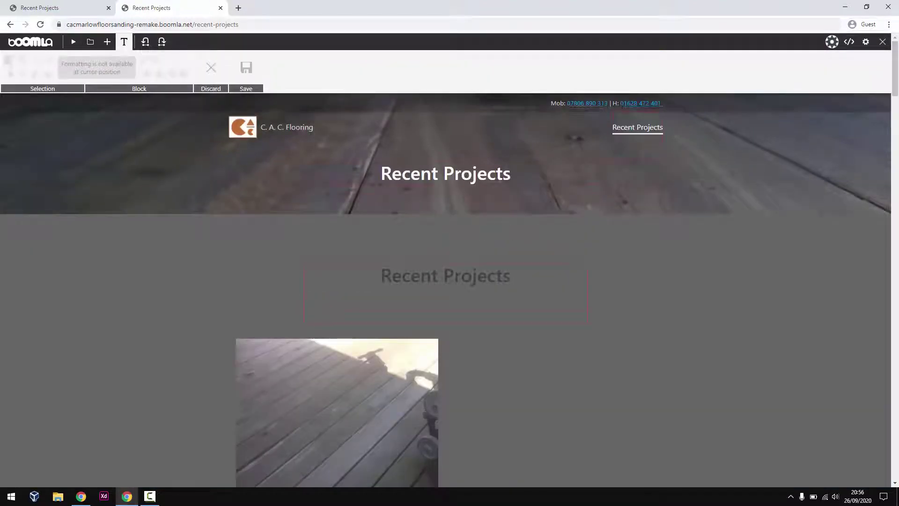
pyautogui.click(90, 42)
pyautogui.rightClick(312, 61)
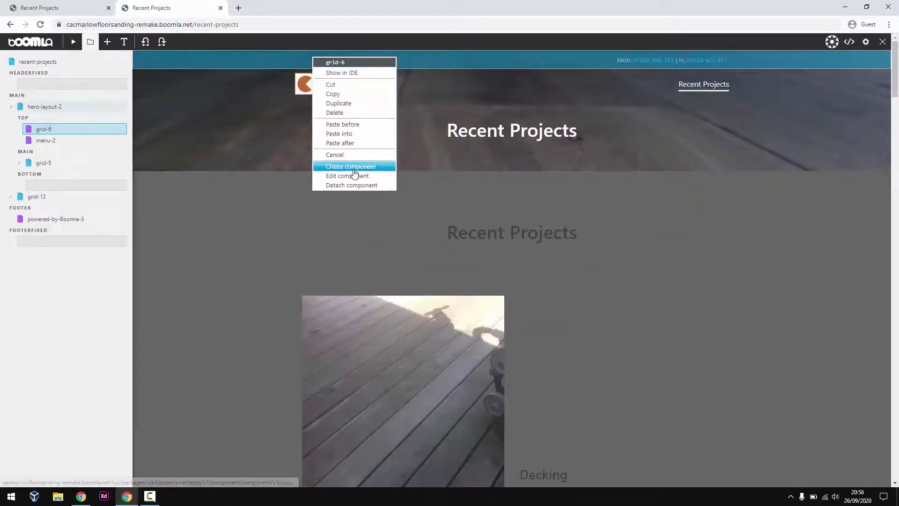
# Edit the header component, select its phone-number line, and apply the changes back to Recent Projects
pyautogui.click(337, 178)
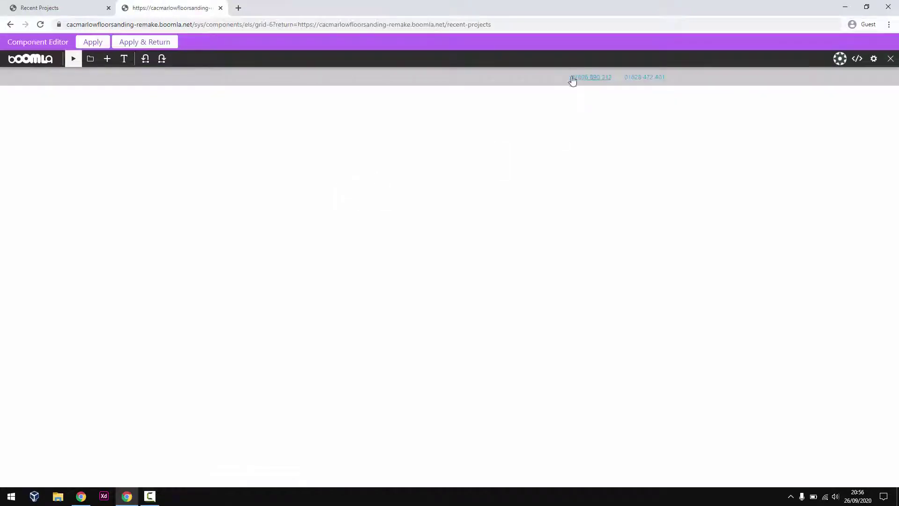
pyautogui.click(122, 62)
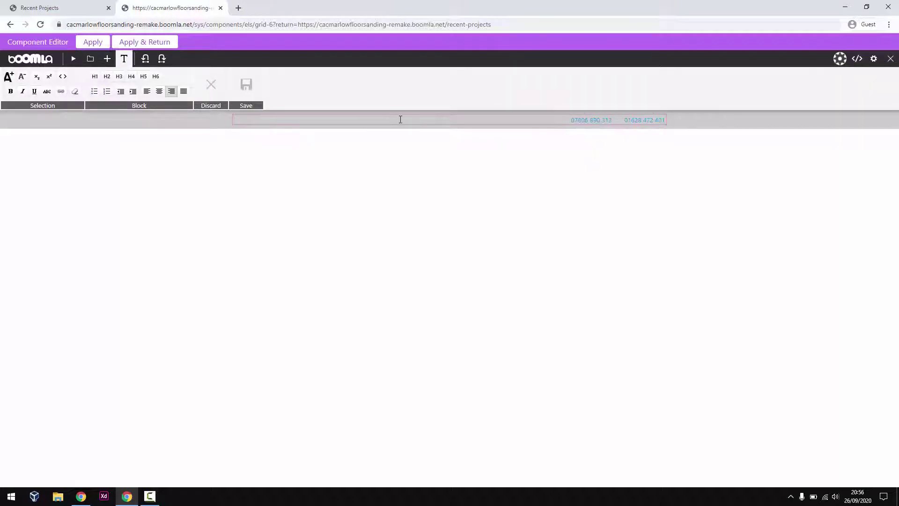
pyautogui.moveTo(400, 119); pyautogui.dragTo(628, 120)
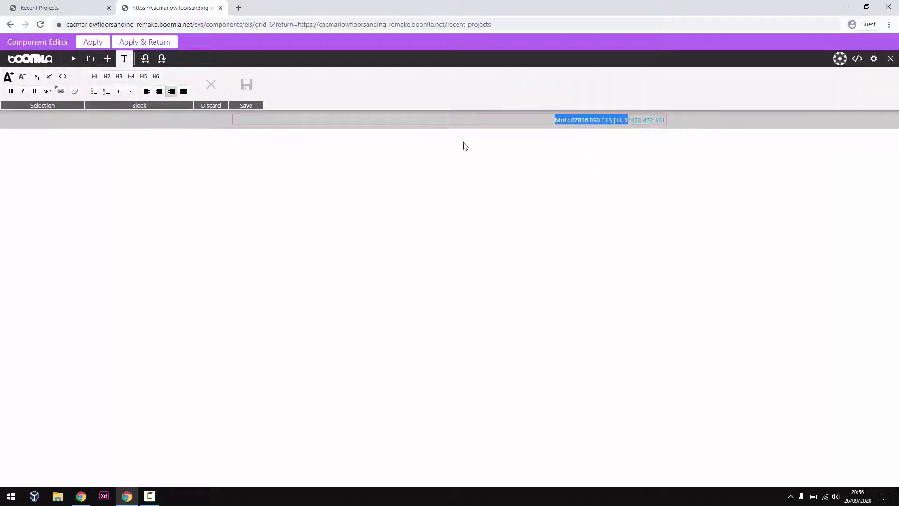
pyautogui.click(123, 66)
pyautogui.click(141, 43)
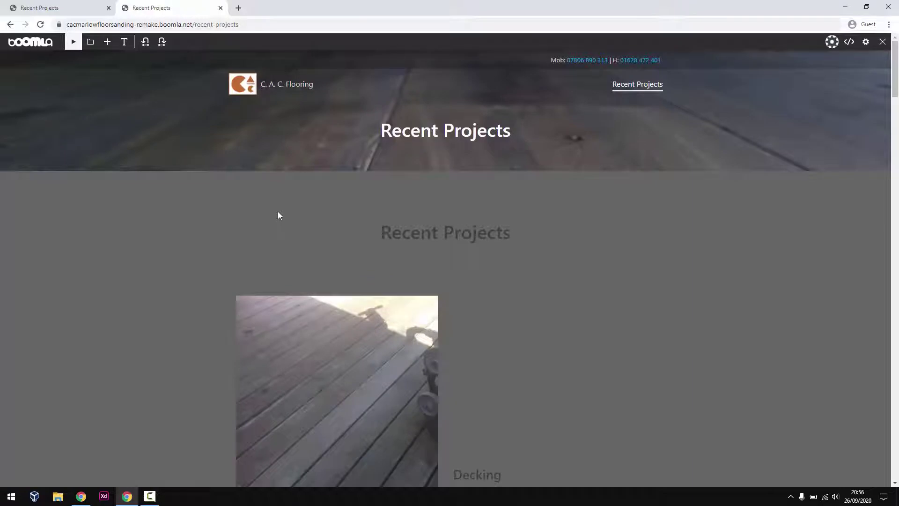
# Check the home page, return to Recent Projects, and select the duplicate Recent Projects heading block
pyautogui.click(272, 86)
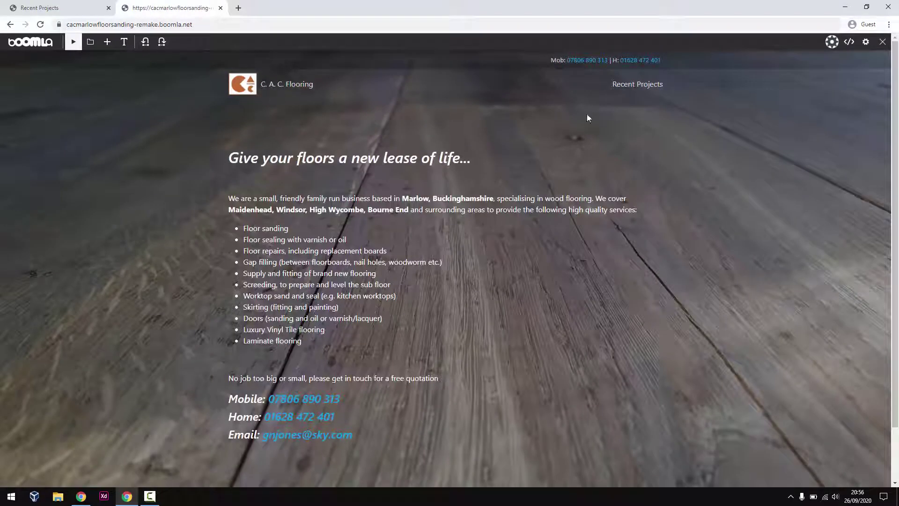
pyautogui.click(635, 87)
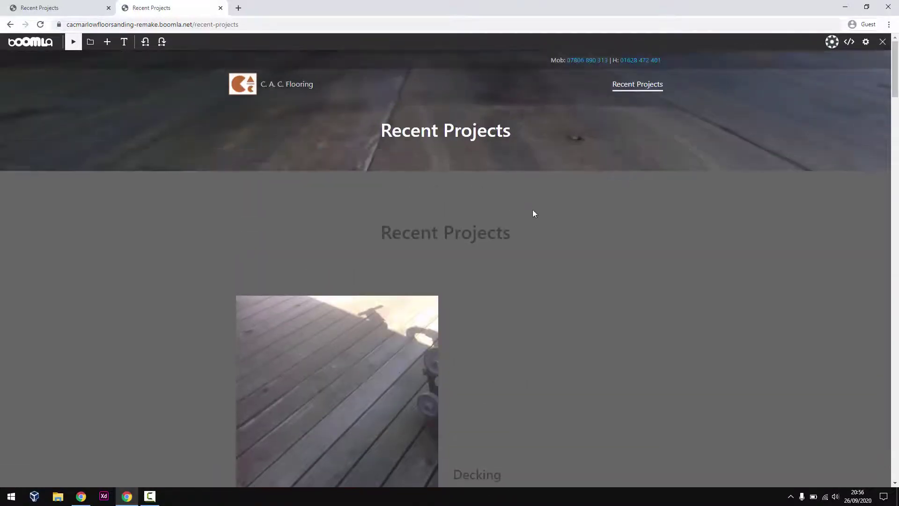
pyautogui.scroll(-1, 471, 196)
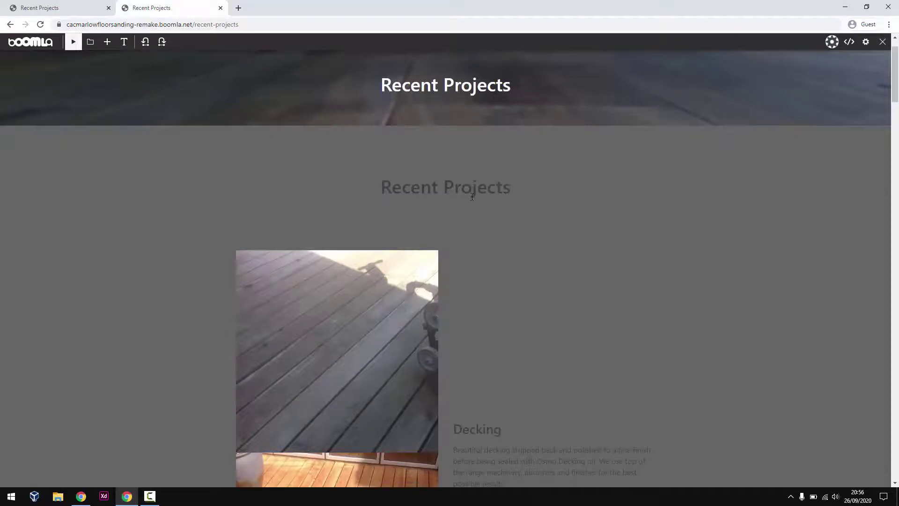
pyautogui.moveTo(895, 87)
pyautogui.mouseDown()
pyautogui.moveTo(896, 103)
pyautogui.moveTo(895, 81)
pyautogui.mouseUp()
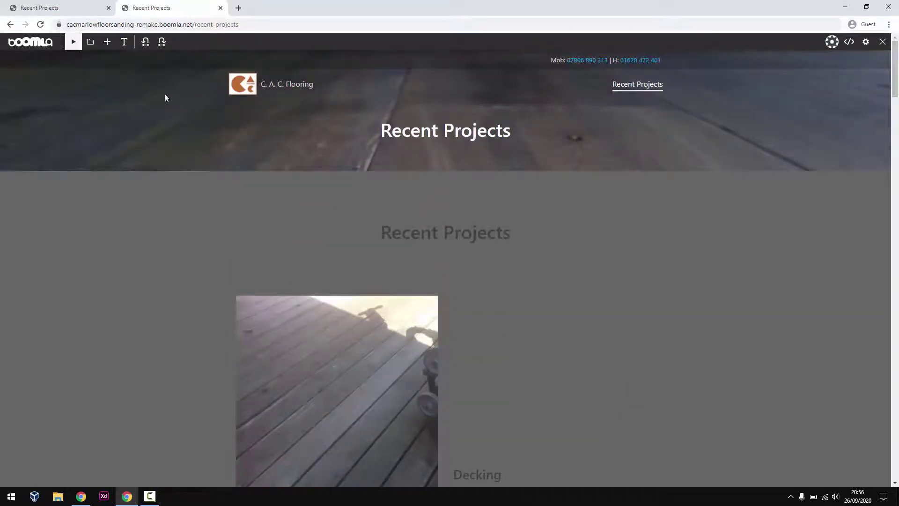
pyautogui.click(89, 44)
pyautogui.click(378, 229)
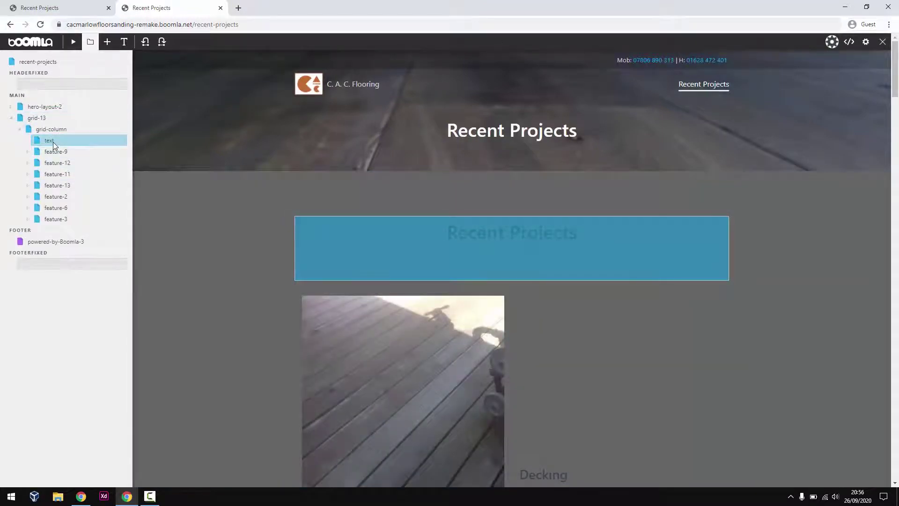
# Delete the duplicate Recent Projects heading block and close the page structure panel
pyautogui.rightClick(52, 141)
pyautogui.click(74, 197)
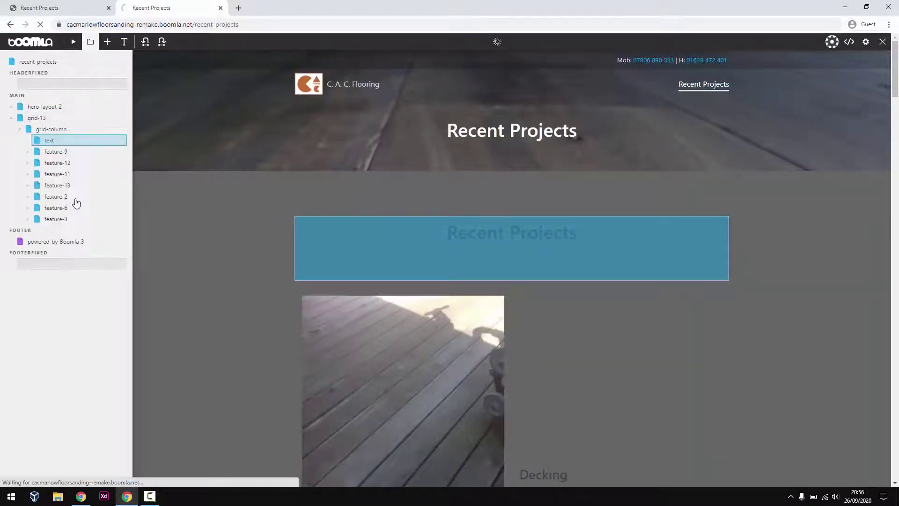
pyautogui.click(90, 42)
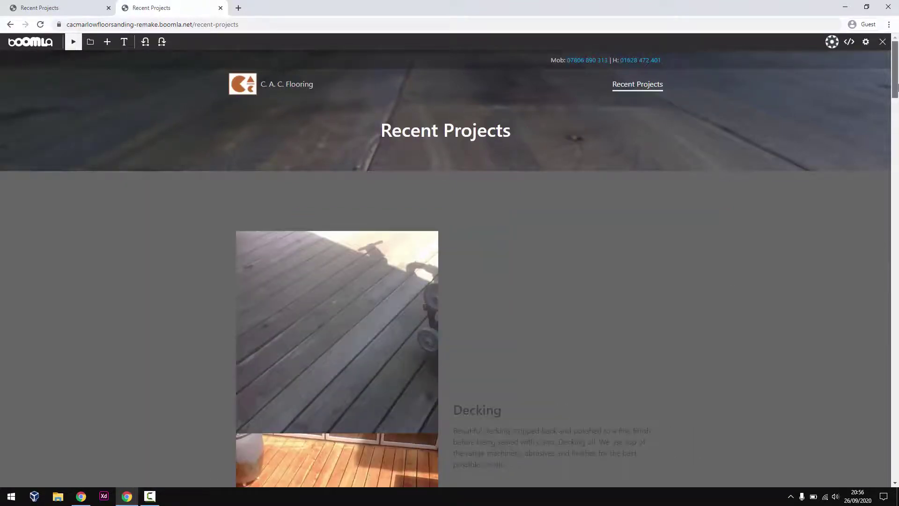
# Scroll through the Recent Projects page to review the Decking section with its photo and description
pyautogui.scroll(-4, 493, 184)
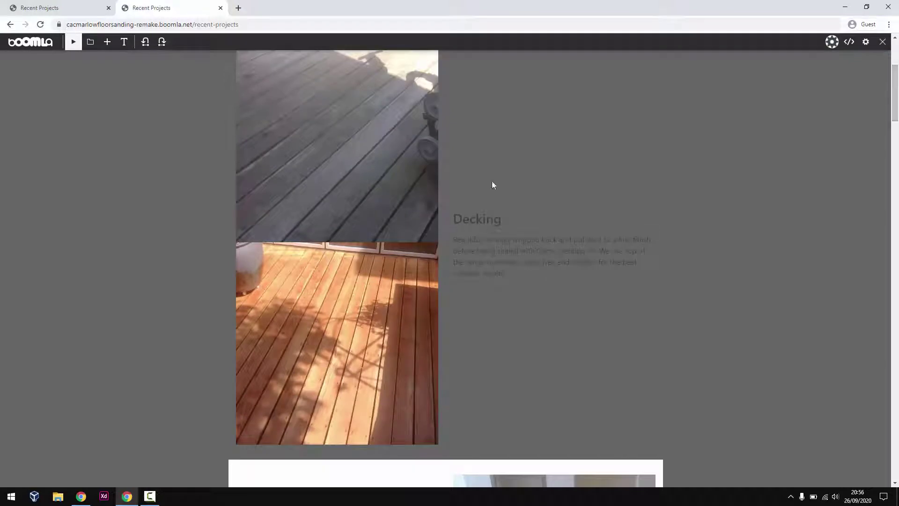
pyautogui.scroll(-9, 465, 319)
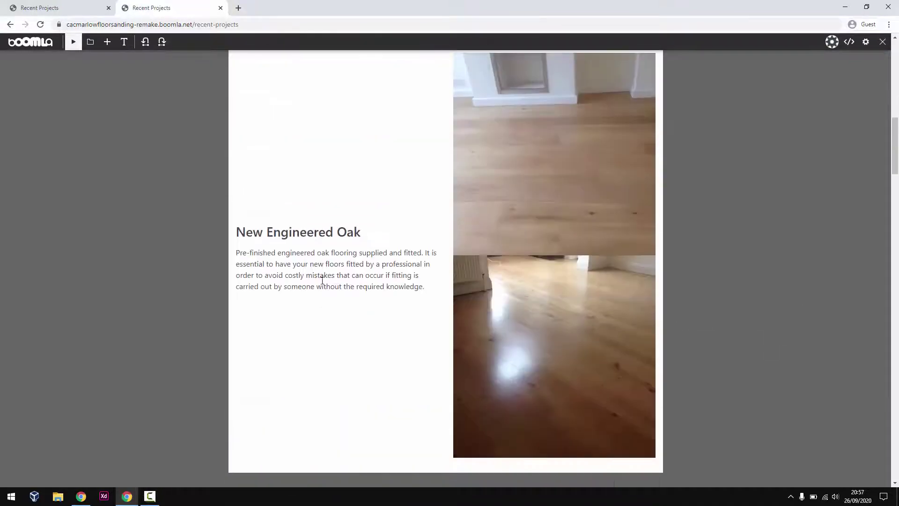
pyautogui.scroll(-8, 750, 376)
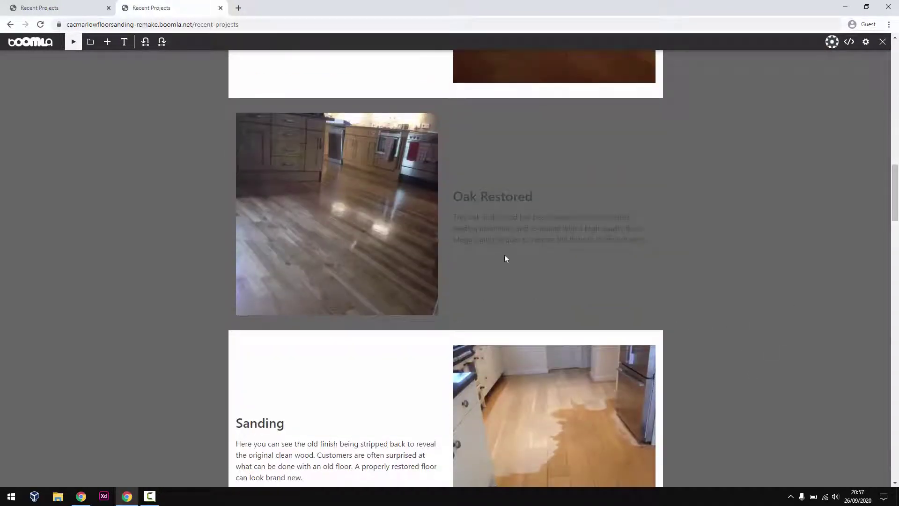
pyautogui.scroll(-4, 777, 281)
pyautogui.scroll(-6, 780, 341)
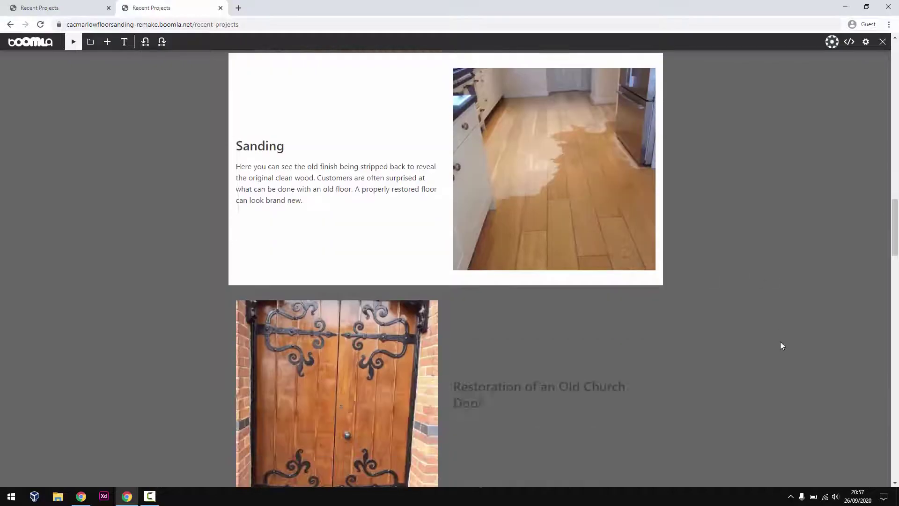
pyautogui.moveTo(897, 243); pyautogui.dragTo(884, 38)
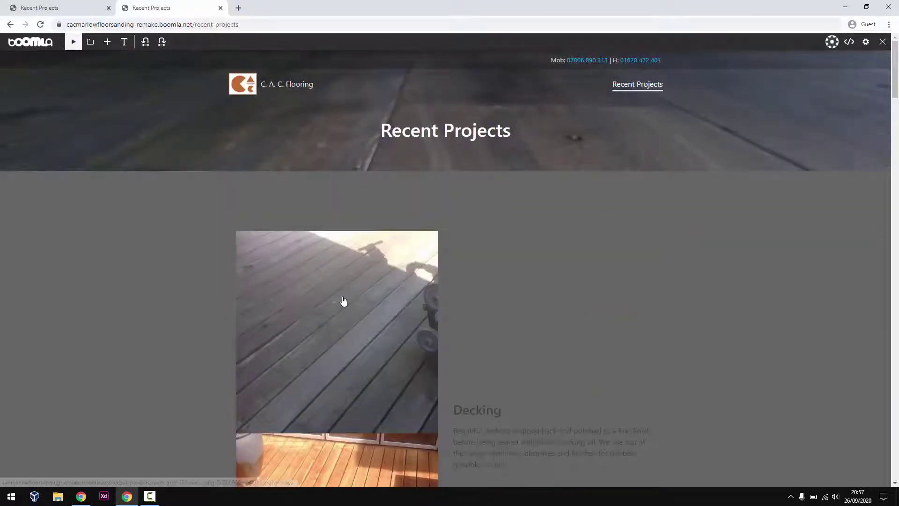
pyautogui.scroll(-3, 706, 339)
pyautogui.scroll(2, 685, 338)
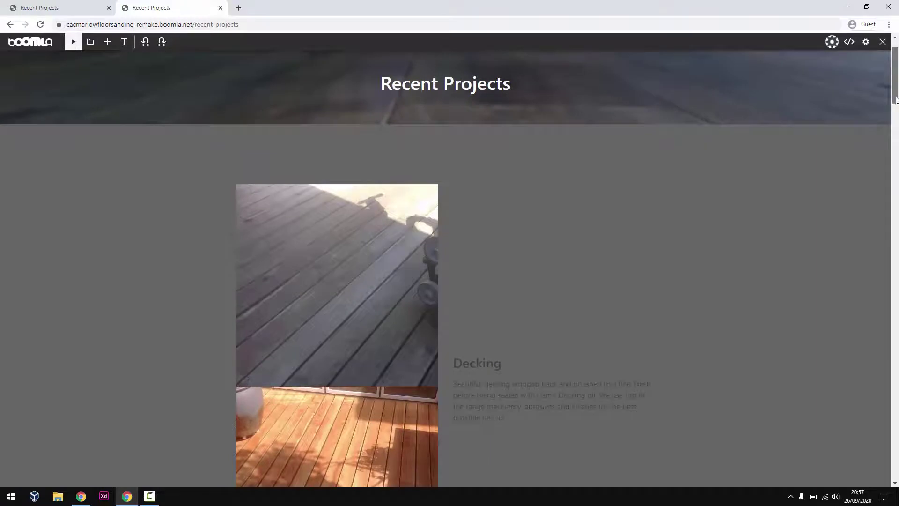
pyautogui.scroll(-4, 608, 122)
pyautogui.scroll(5, 281, 75)
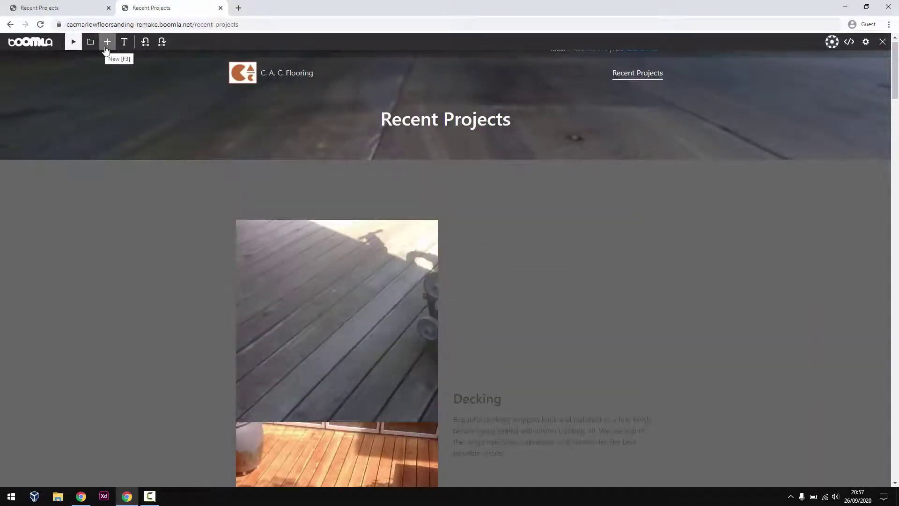
pyautogui.scroll(-1, 168, 219)
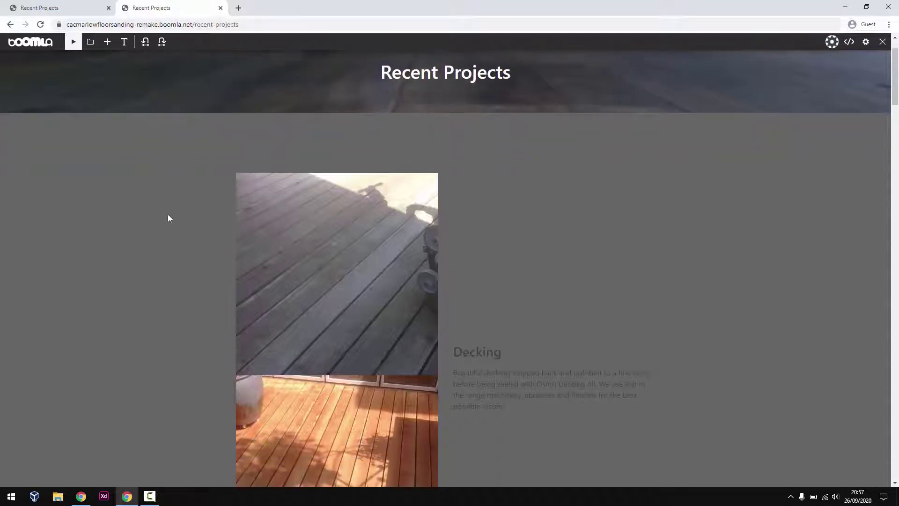
pyautogui.scroll(2, 154, 168)
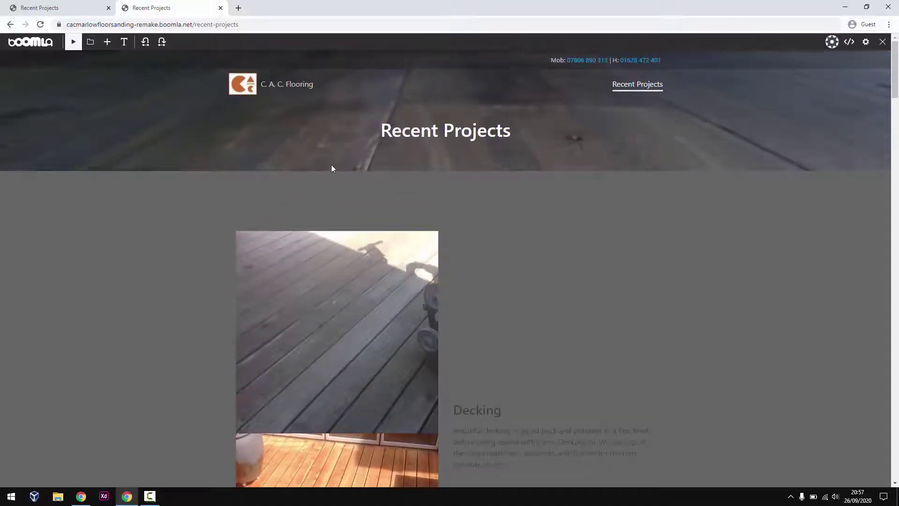
# Drag the six-photo Gallery block from uikit.boomla.net Full-width blocks > Main onto the page
pyautogui.click(107, 42)
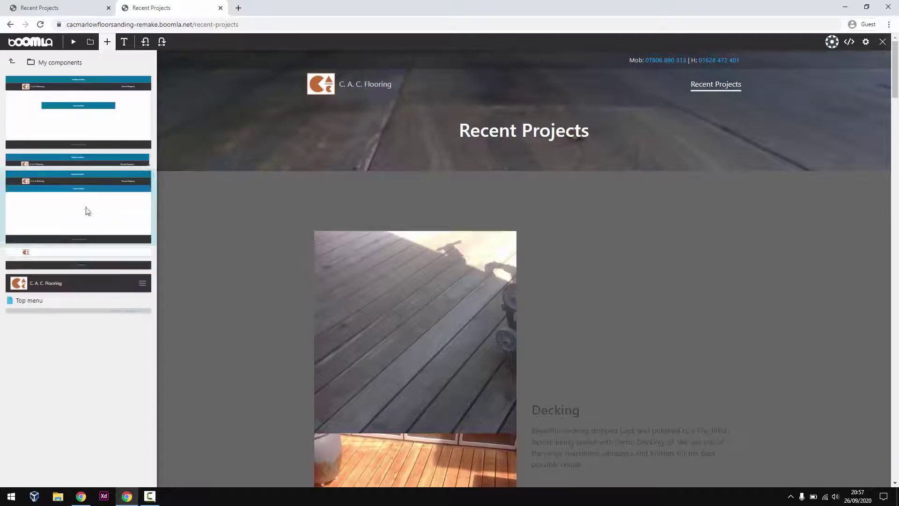
pyautogui.click(12, 61)
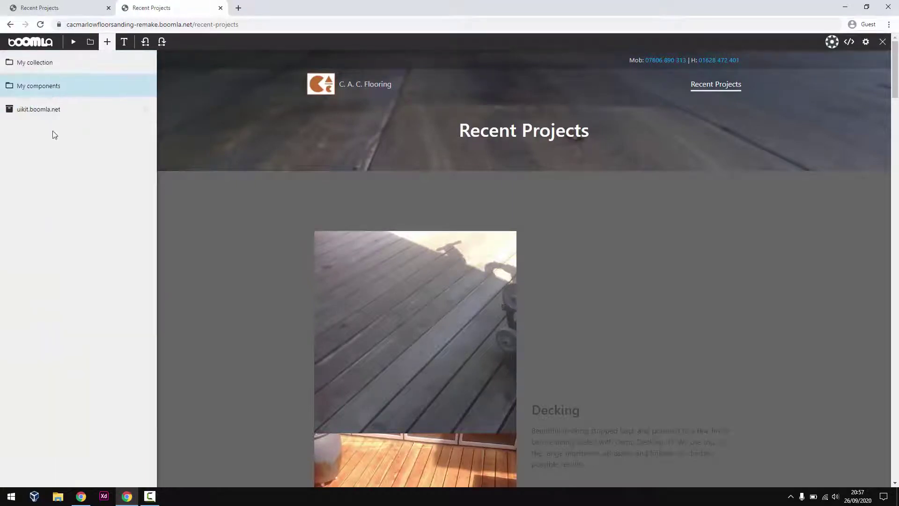
pyautogui.click(54, 111)
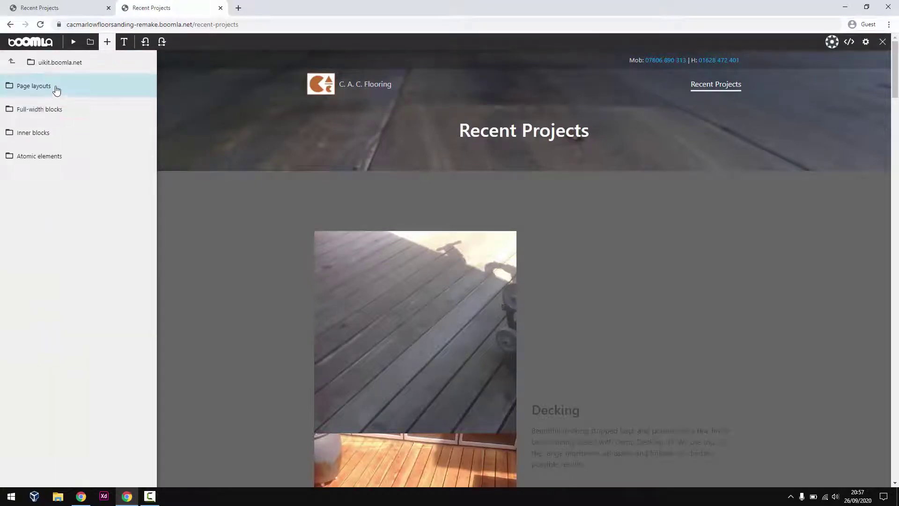
pyautogui.click(52, 112)
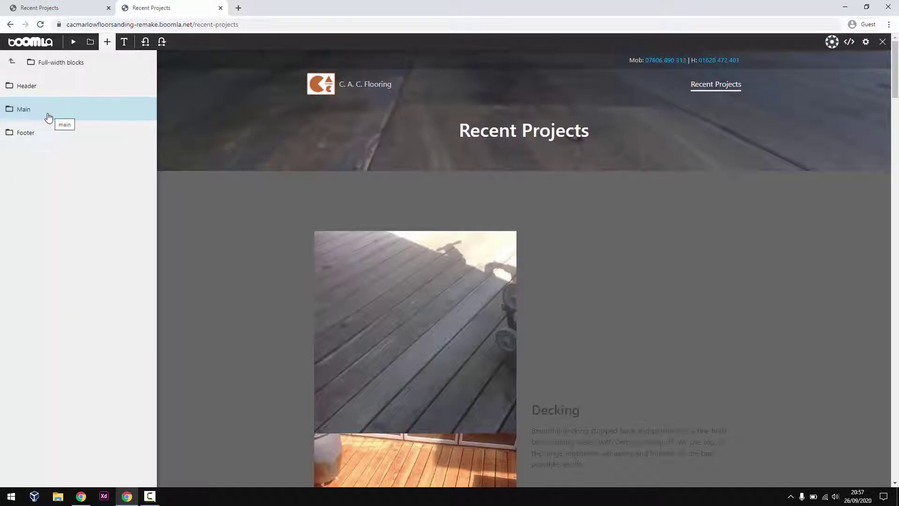
pyautogui.click(43, 110)
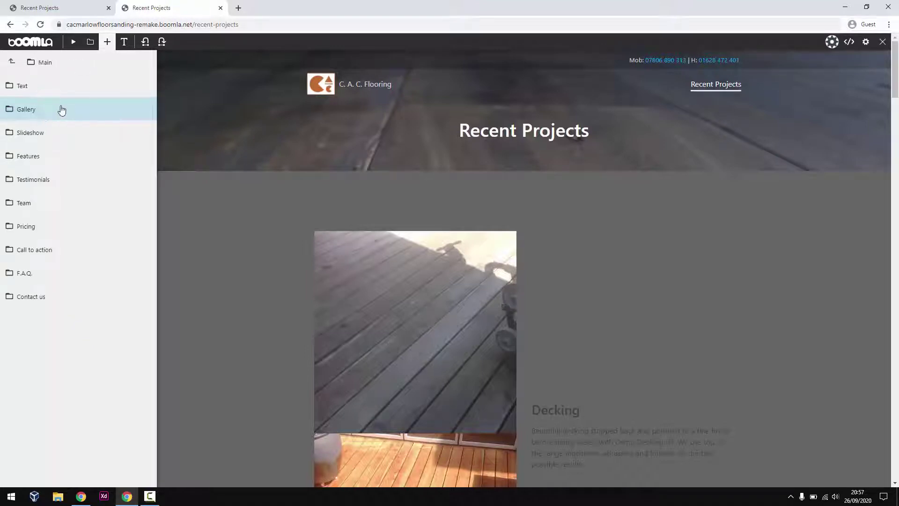
pyautogui.click(47, 160)
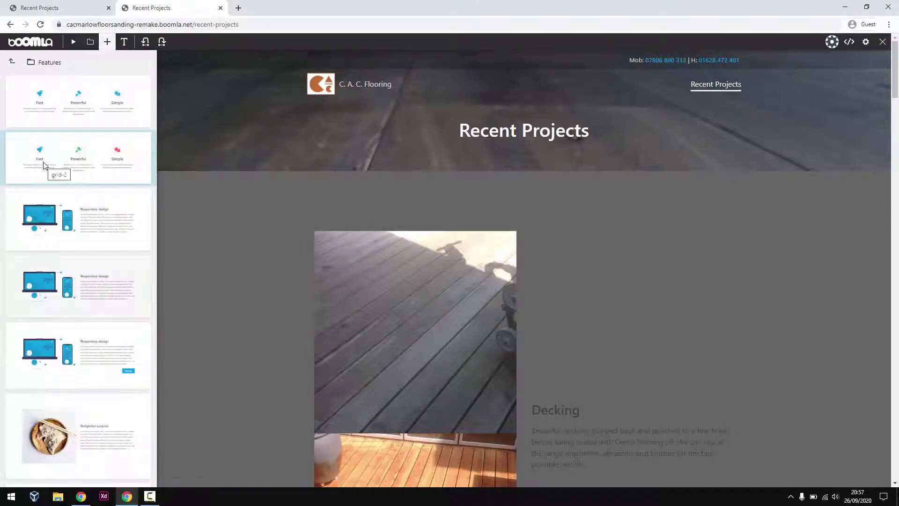
pyautogui.click(13, 62)
pyautogui.click(36, 112)
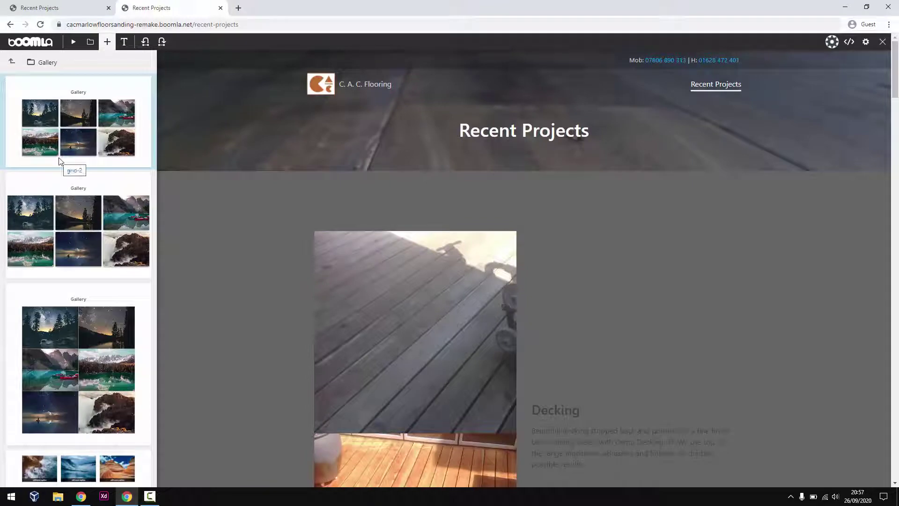
pyautogui.moveTo(29, 89); pyautogui.dragTo(172, 193)
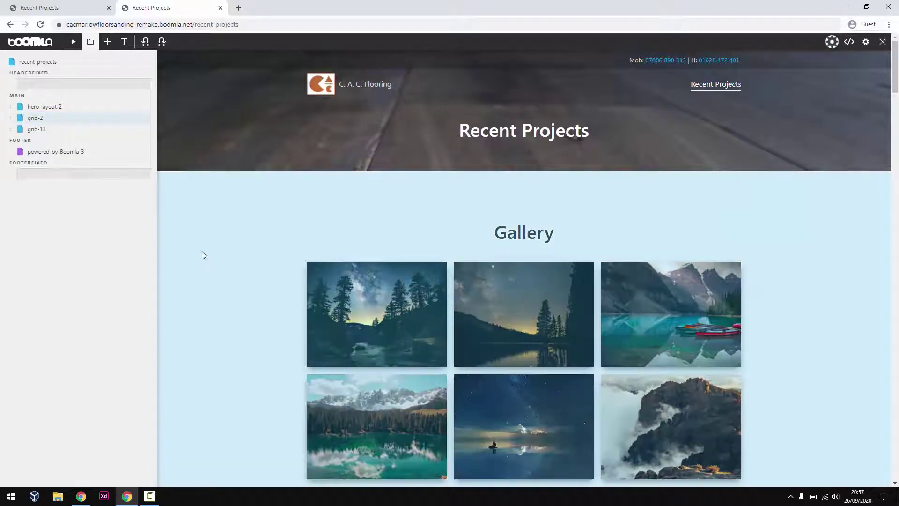
# Copy the Decking heading and description and paste them over the Gallery heading
pyautogui.scroll(-1, 226, 250)
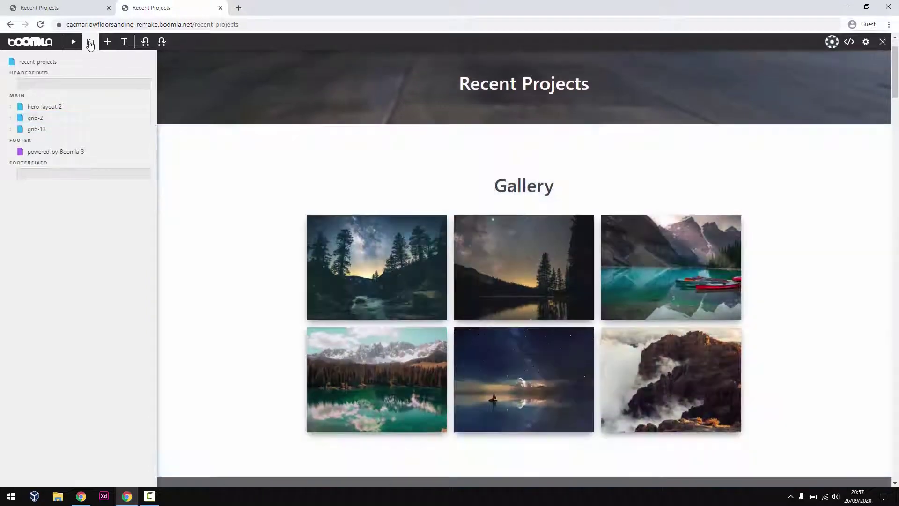
pyautogui.click(90, 43)
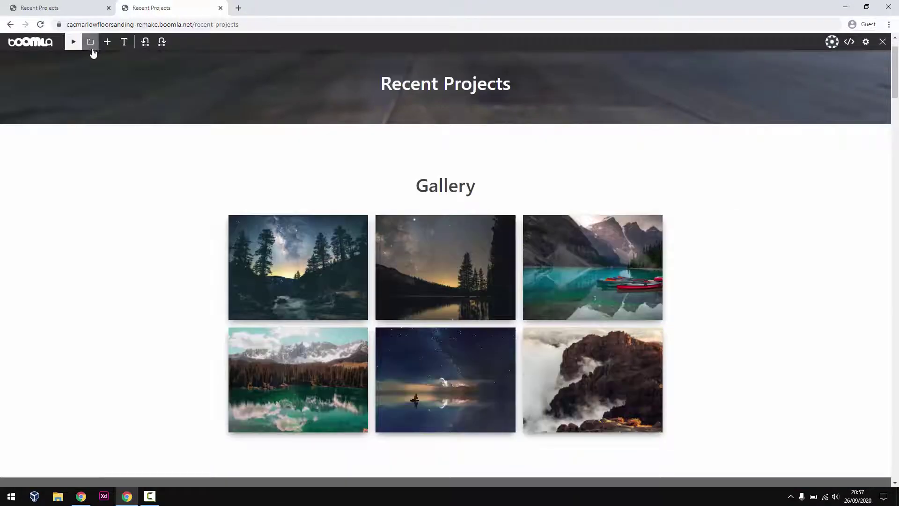
pyautogui.scroll(-9, 149, 221)
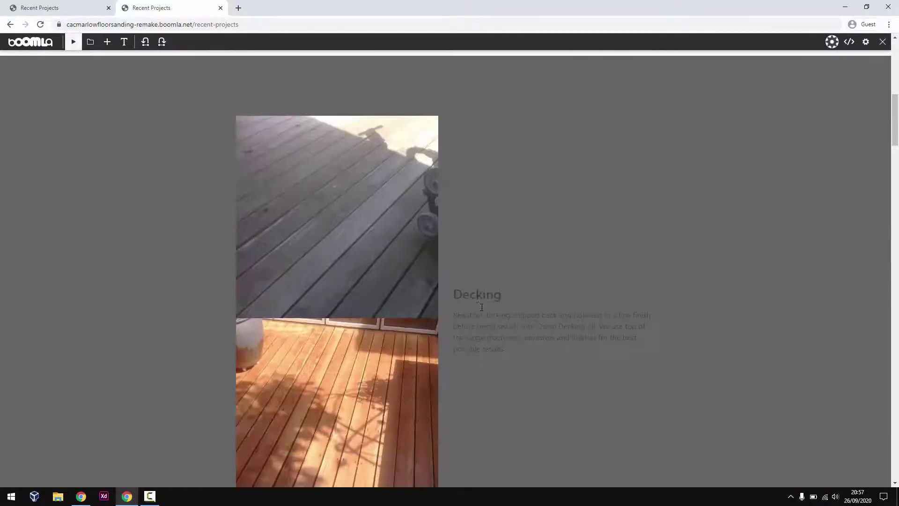
pyautogui.moveTo(481, 307); pyautogui.dragTo(515, 349)
pyautogui.hotkey('ctrl', 'c')
pyautogui.press('F5')
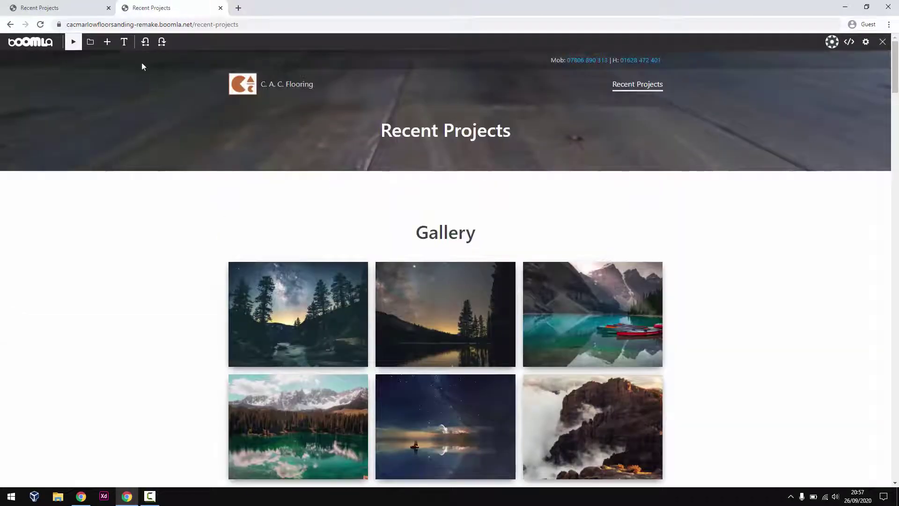
pyautogui.click(124, 41)
pyautogui.click(438, 275)
pyautogui.doubleClick(438, 275)
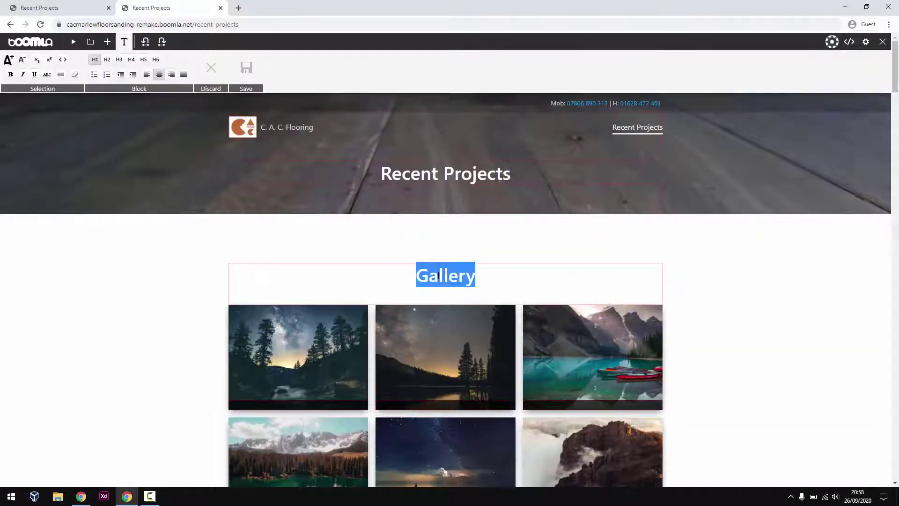
pyautogui.hotkey('ctrl', 'v')
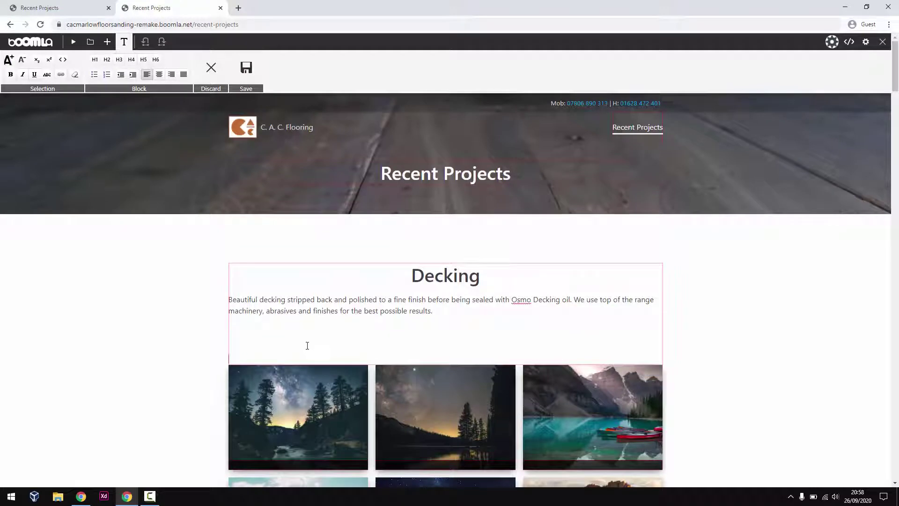
pyautogui.press('BackSpace')
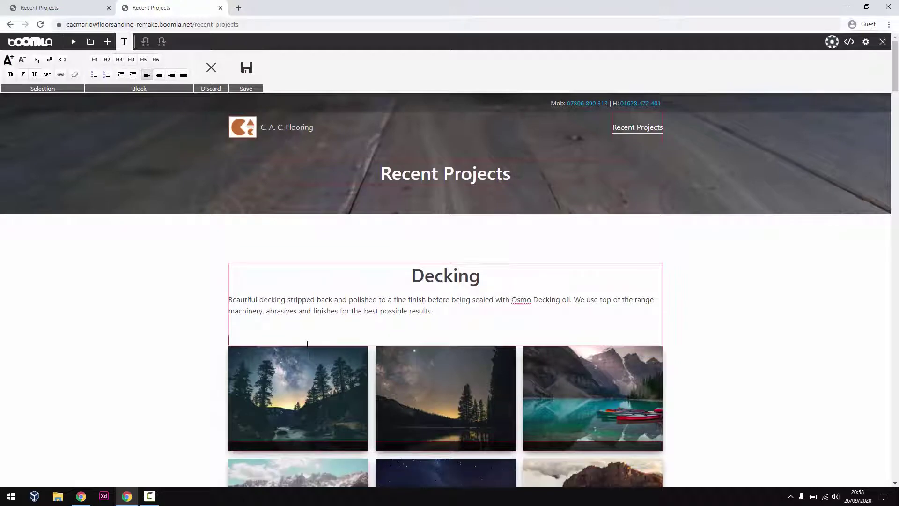
# Make the Decking heading a smaller H2 level and save the text edits
pyautogui.click(443, 276)
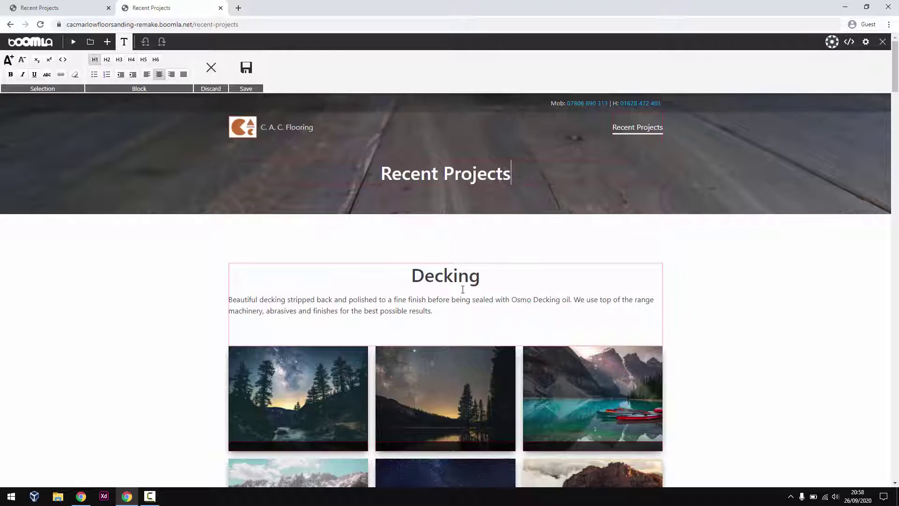
pyautogui.doubleClick(457, 278)
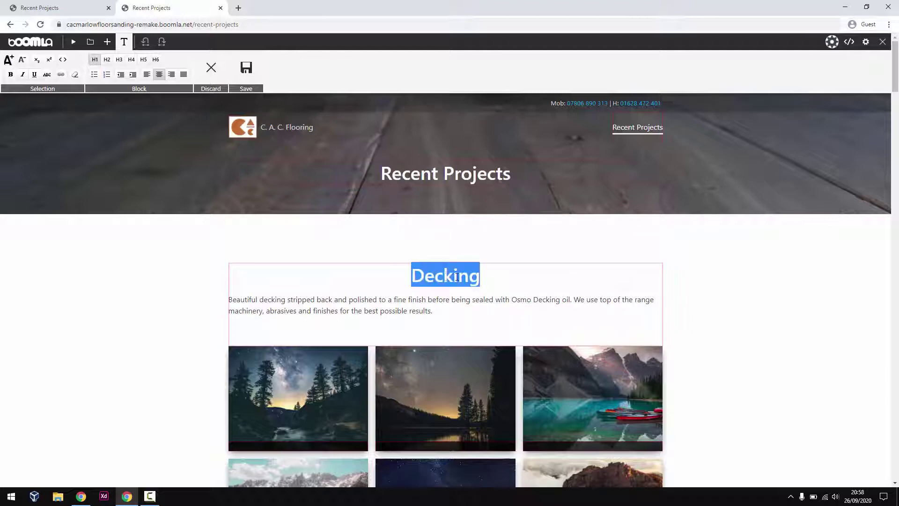
pyautogui.click(119, 59)
pyautogui.click(433, 306)
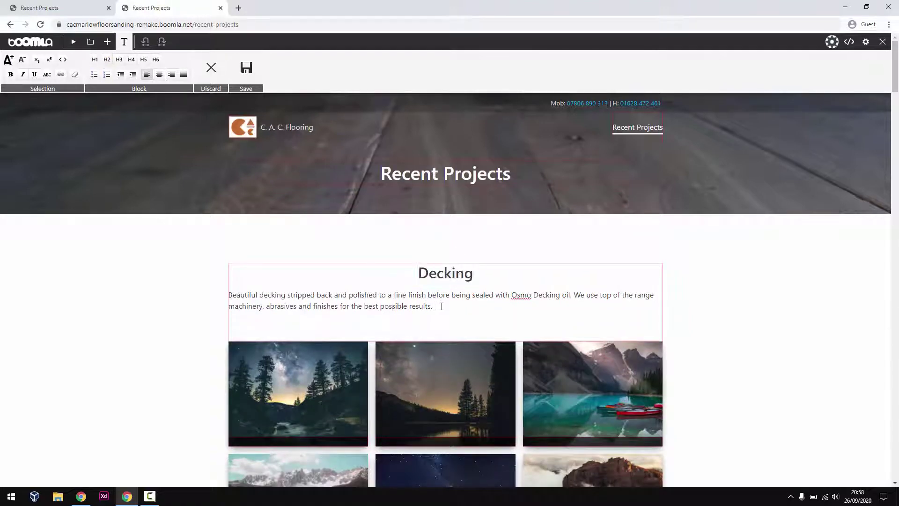
pyautogui.moveTo(441, 307); pyautogui.dragTo(227, 306)
pyautogui.tripleClick(448, 318)
pyautogui.click(455, 308)
pyautogui.click(124, 43)
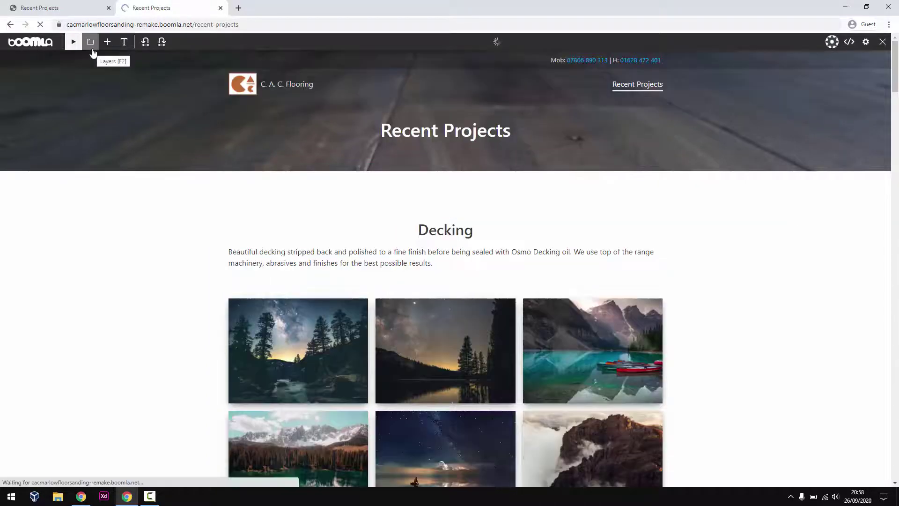
# Set the Decking text block's Max width to 8 in its Settings
pyautogui.click(90, 41)
pyautogui.rightClick(435, 255)
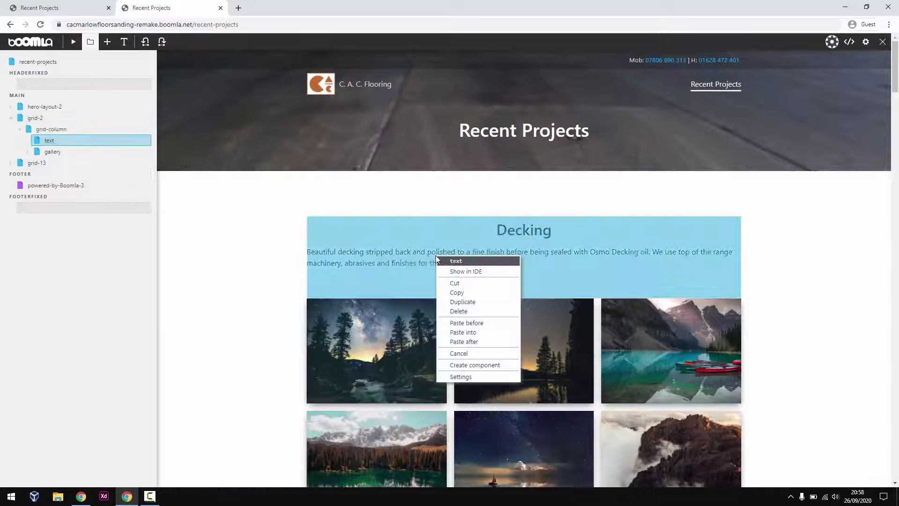
pyautogui.click(495, 383)
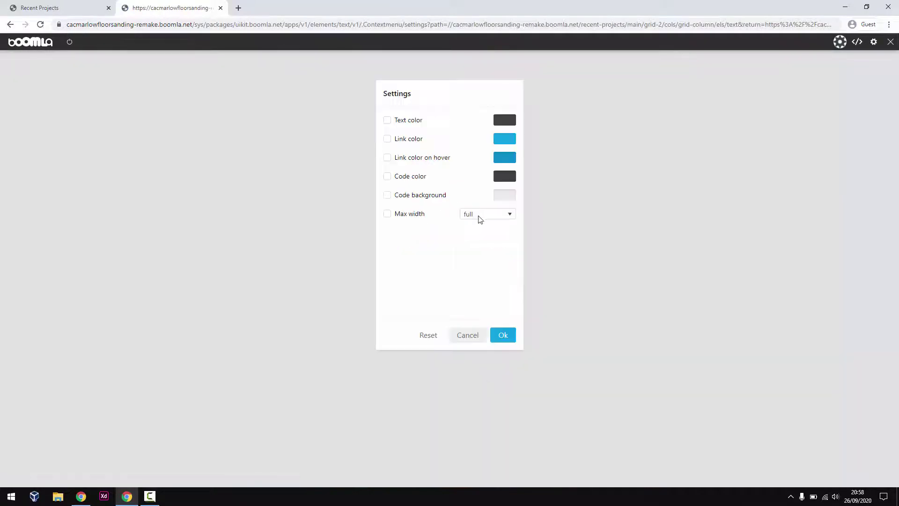
pyautogui.click(478, 215)
pyautogui.click(481, 253)
pyautogui.click(512, 338)
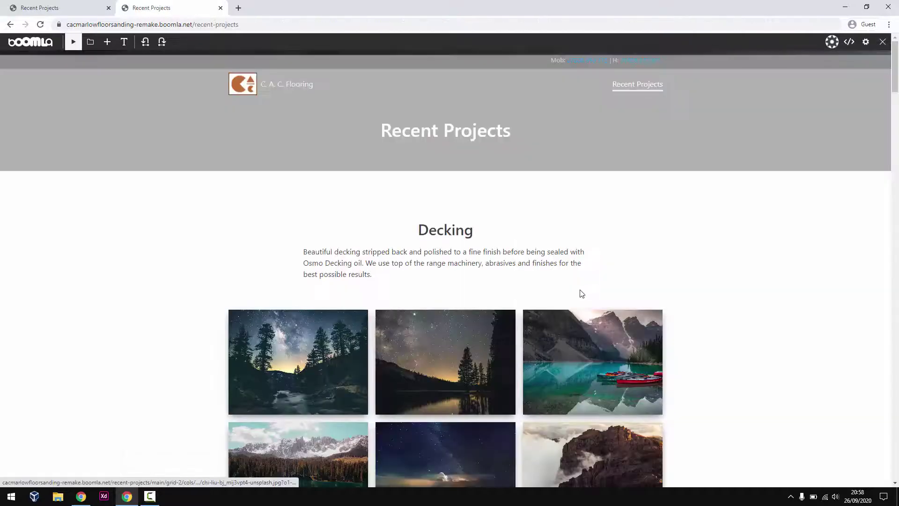
# Centre-align the Decking description paragraph and save
pyautogui.click(124, 42)
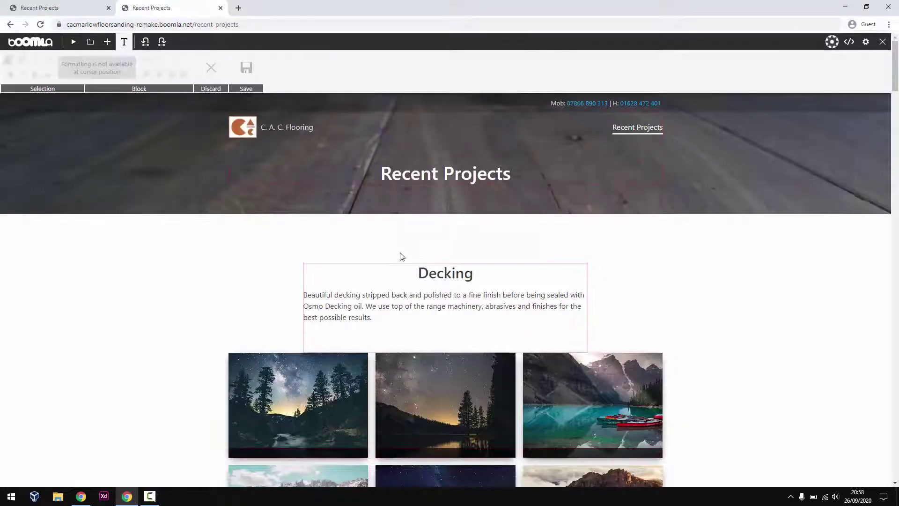
pyautogui.click(393, 295)
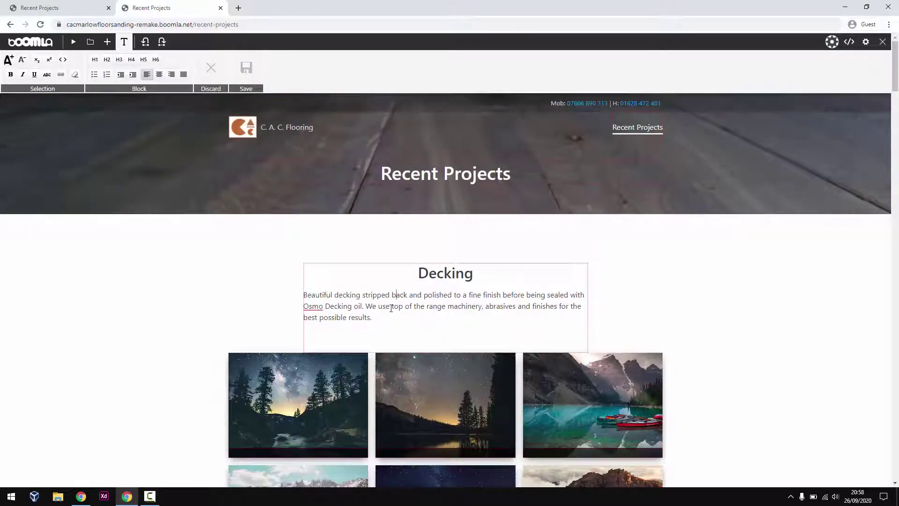
pyautogui.click(159, 75)
pyautogui.click(129, 44)
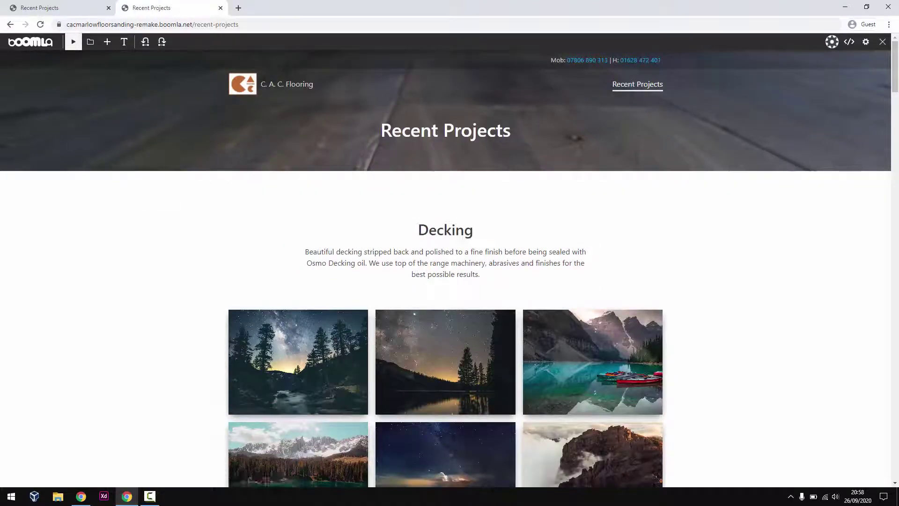
# Copy the two deck photos and paste them at the start of the gallery
pyautogui.scroll(-10, 720, 152)
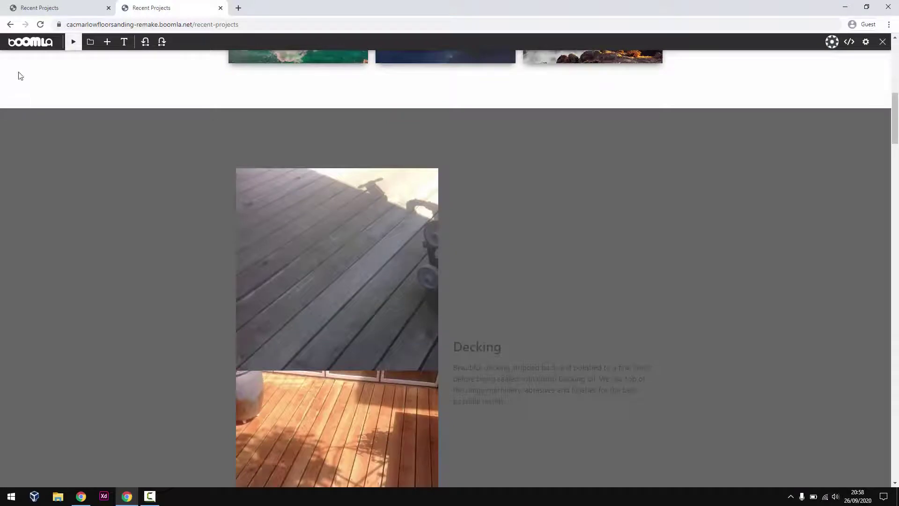
pyautogui.click(90, 41)
pyautogui.scroll(-3, 396, 362)
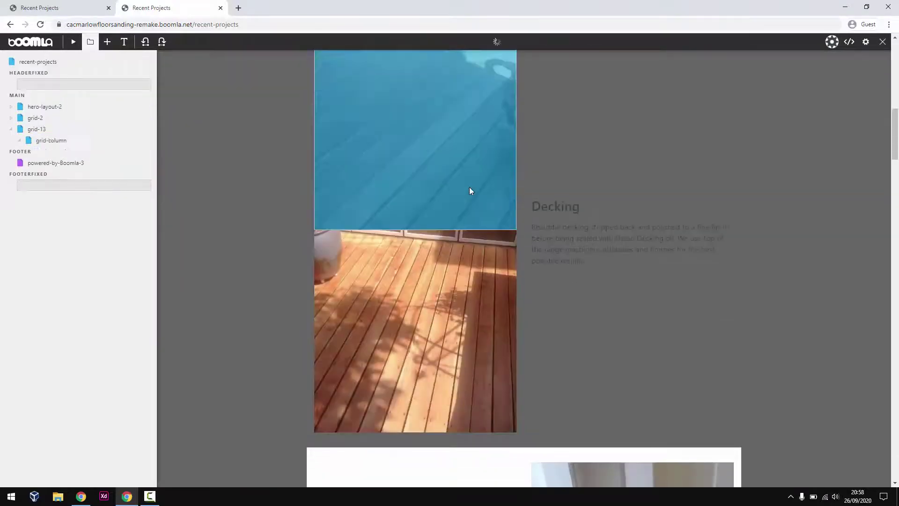
pyautogui.click(470, 187)
pyautogui.keyDown('shift'); pyautogui.click(419, 262); pyautogui.keyUp('shift')
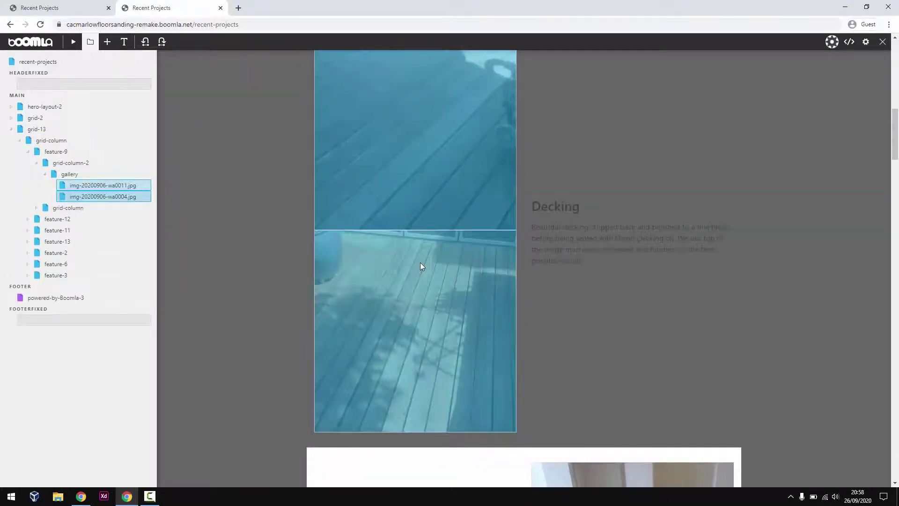
pyautogui.rightClick(420, 262)
pyautogui.click(418, 296)
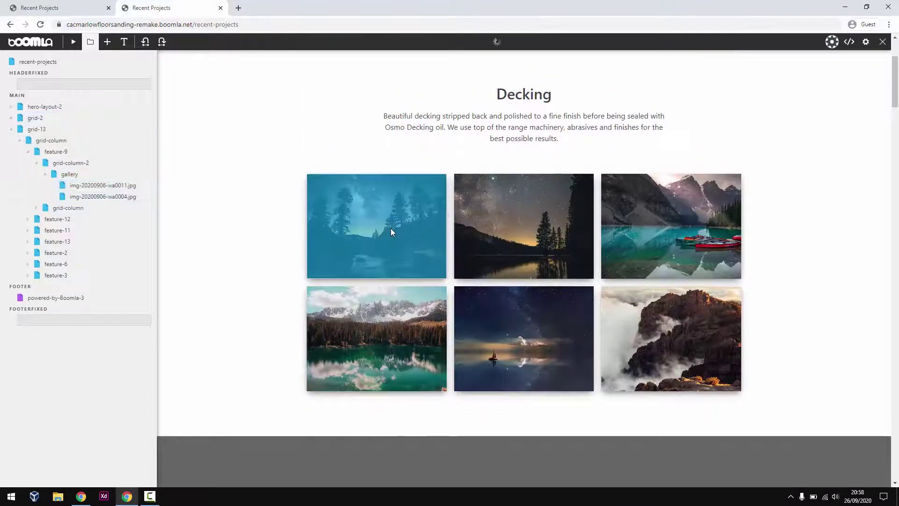
pyautogui.rightClick(391, 229)
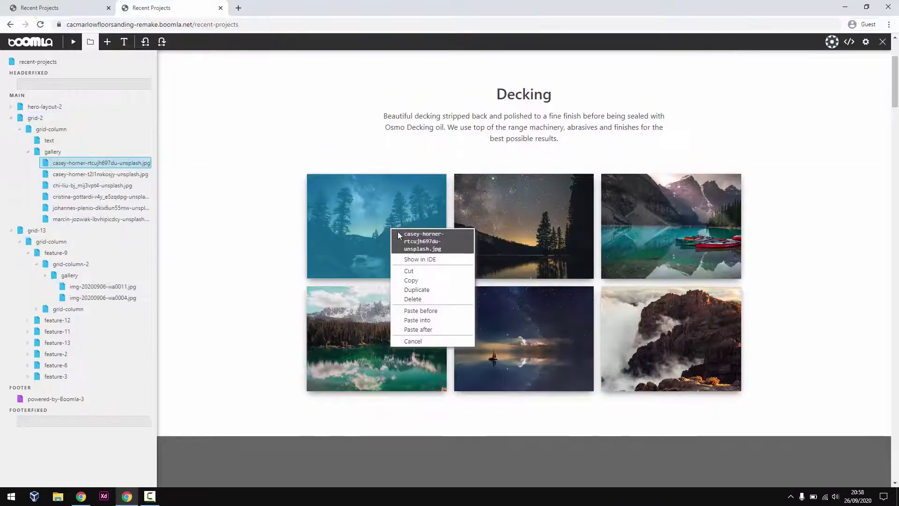
pyautogui.click(434, 310)
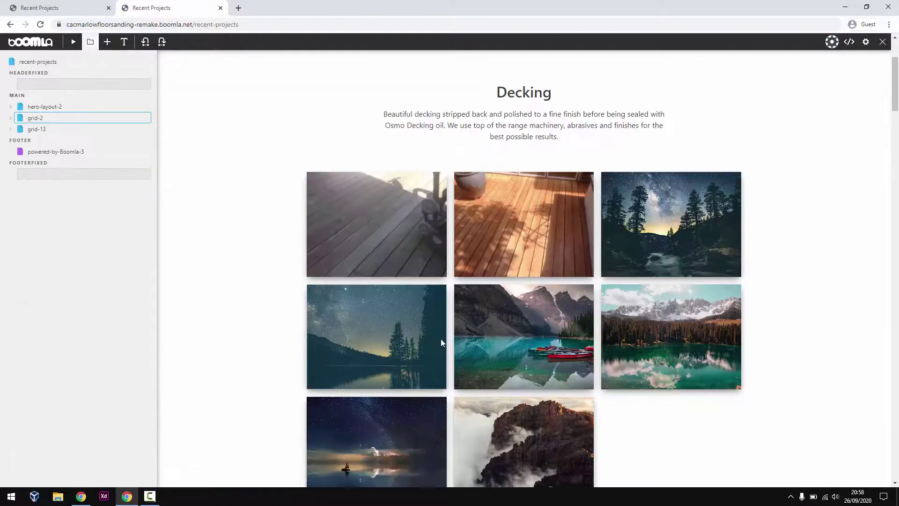
# Delete the six placeholder landscape images and open the Decking gallery's settings
pyautogui.keyDown('ctrl'); pyautogui.click(706, 204); pyautogui.keyUp('ctrl')
pyautogui.keyDown('ctrl'); pyautogui.click(622, 281); pyautogui.keyUp('ctrl')
pyautogui.keyDown('ctrl'); pyautogui.click(523, 285); pyautogui.keyUp('ctrl')
pyautogui.keyDown('ctrl'); pyautogui.click(409, 272); pyautogui.keyUp('ctrl')
pyautogui.keyDown('ctrl'); pyautogui.click(374, 403); pyautogui.keyUp('ctrl')
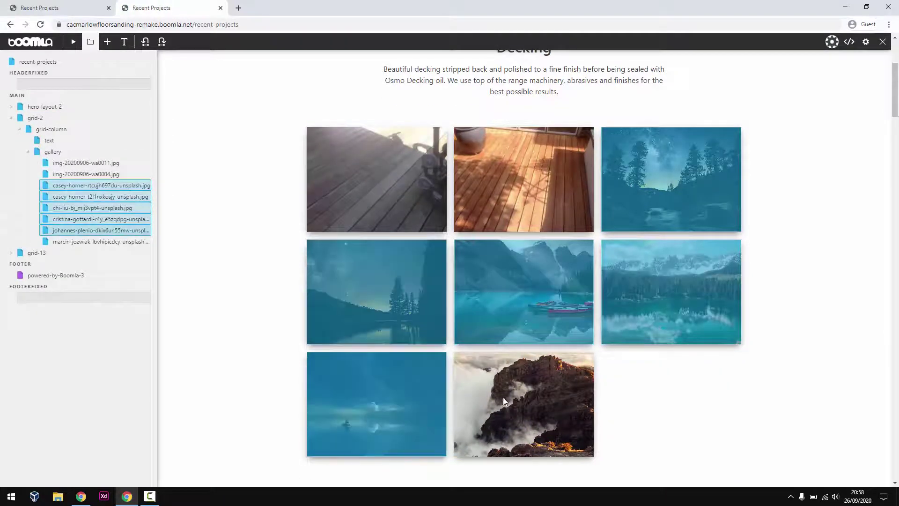
pyautogui.keyDown('ctrl'); pyautogui.click(505, 397); pyautogui.keyUp('ctrl')
pyautogui.rightClick(509, 397)
pyautogui.click(528, 429)
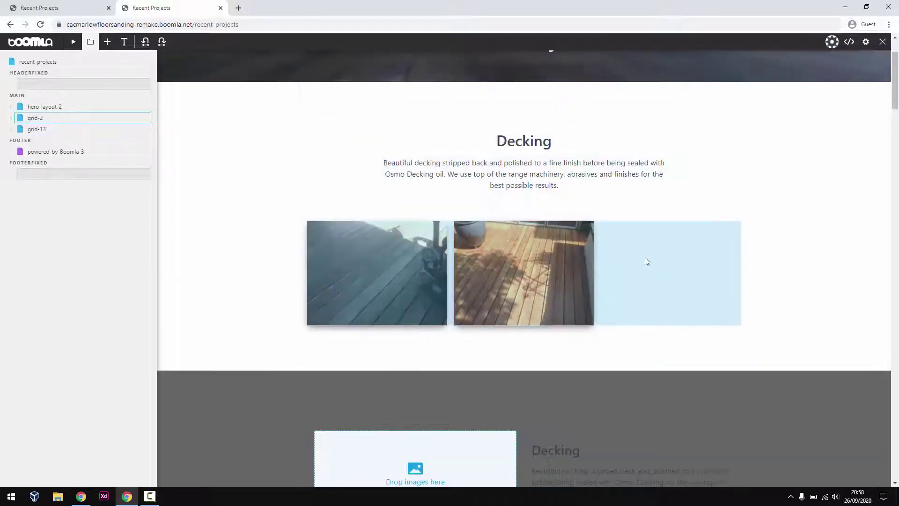
pyautogui.rightClick(646, 261)
pyautogui.click(674, 347)
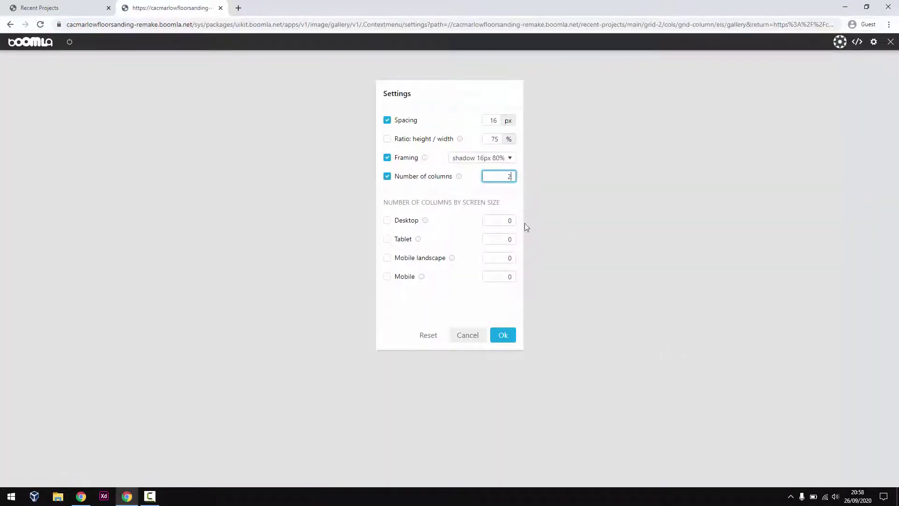
# Apply 2 columns to the gallery and preview the left deck photo full-screen
pyautogui.click(504, 336)
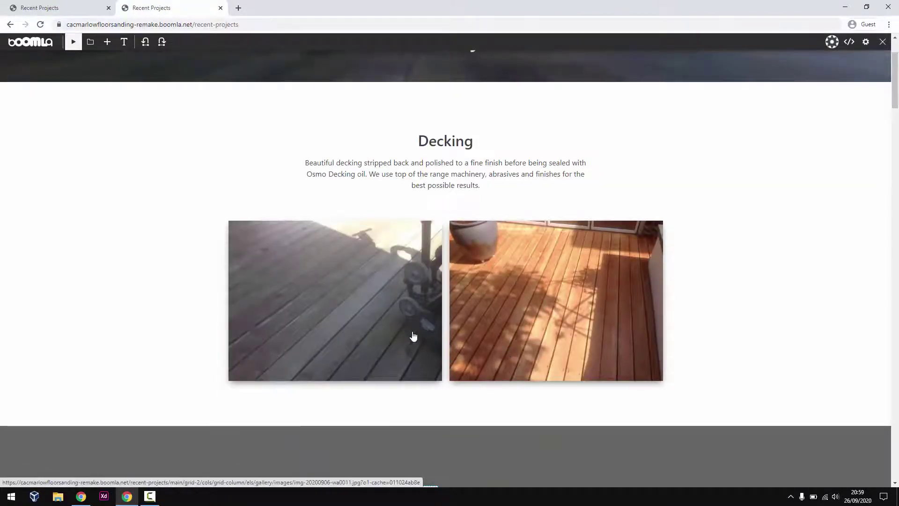
pyautogui.click(418, 261)
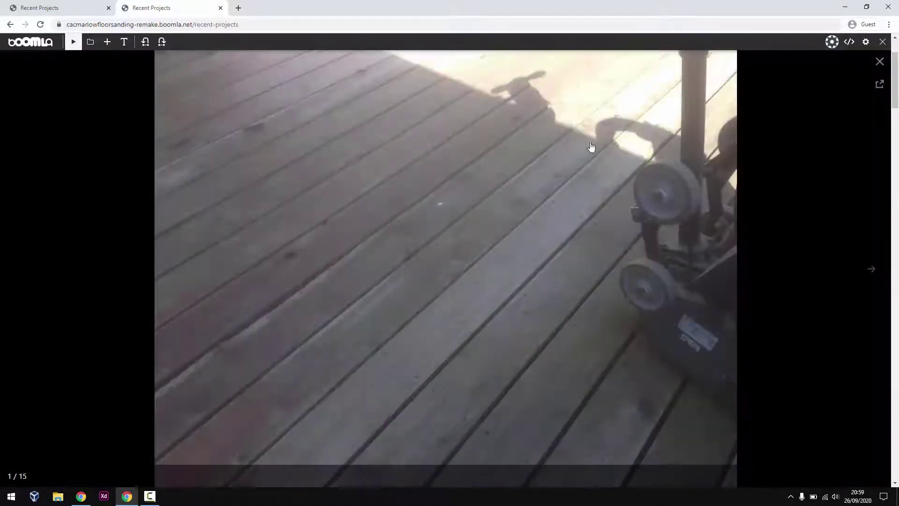
pyautogui.click(878, 63)
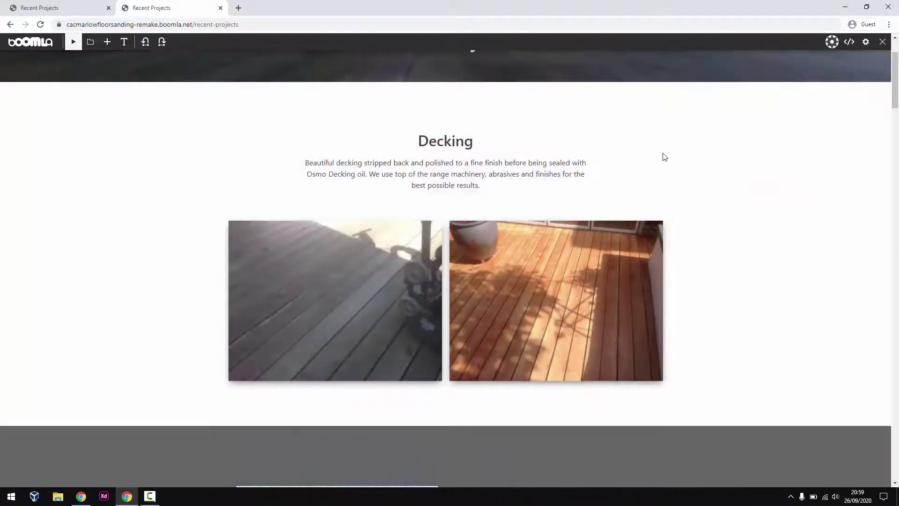
pyautogui.click(379, 239)
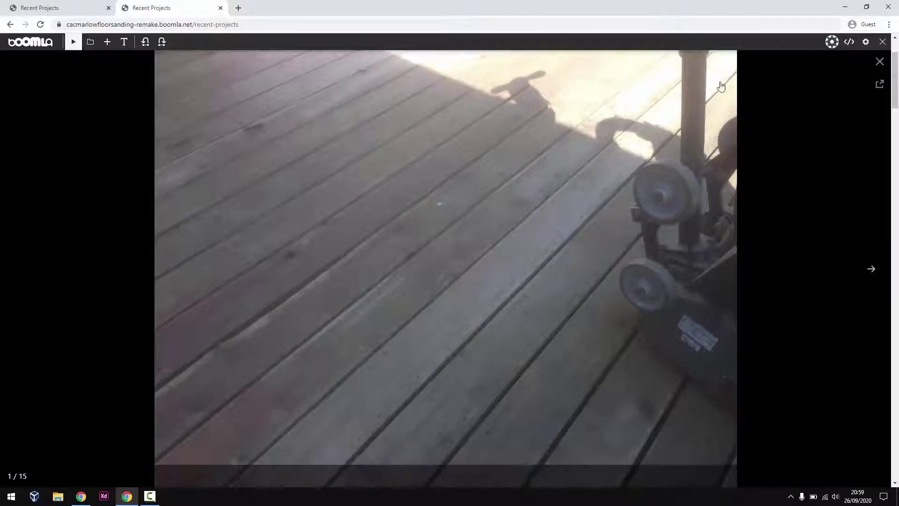
pyautogui.click(879, 62)
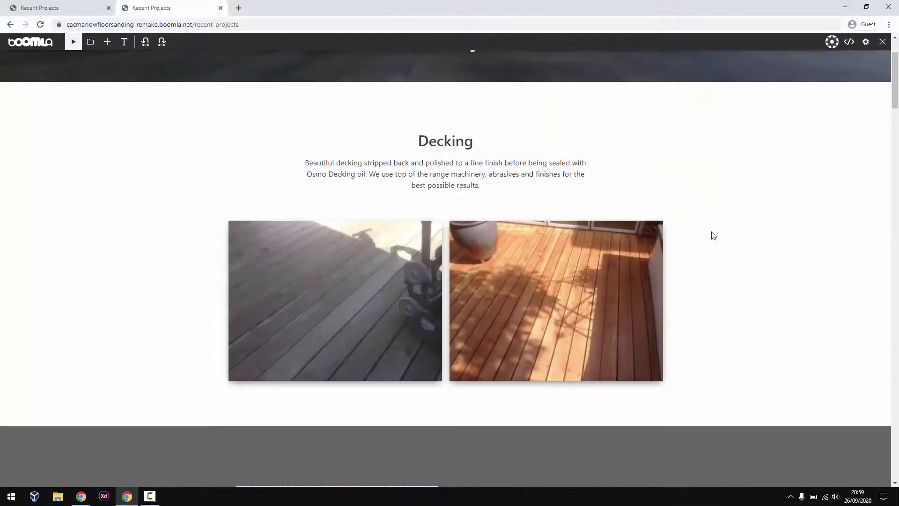
pyautogui.scroll(2, 679, 239)
pyautogui.scroll(-1, 665, 252)
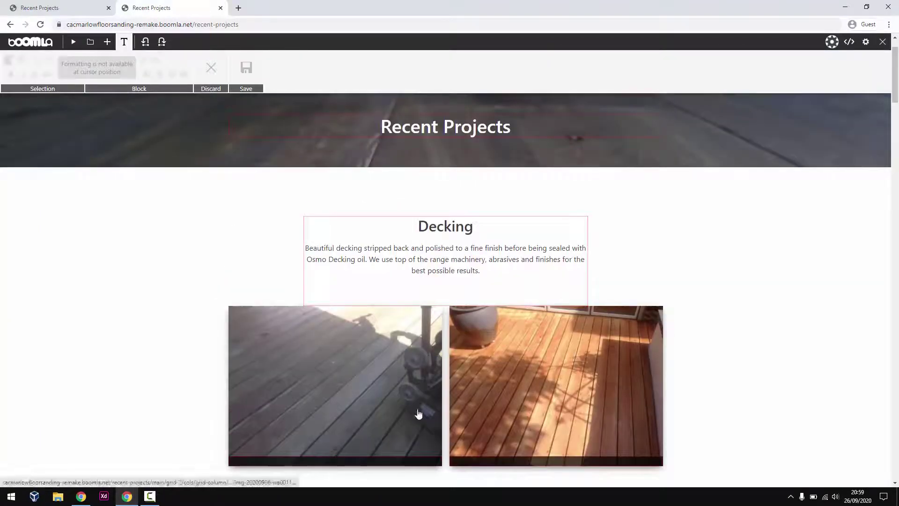
# Caption the left deck photo 'Before' and the right one 'After', then save
pyautogui.write('Before')
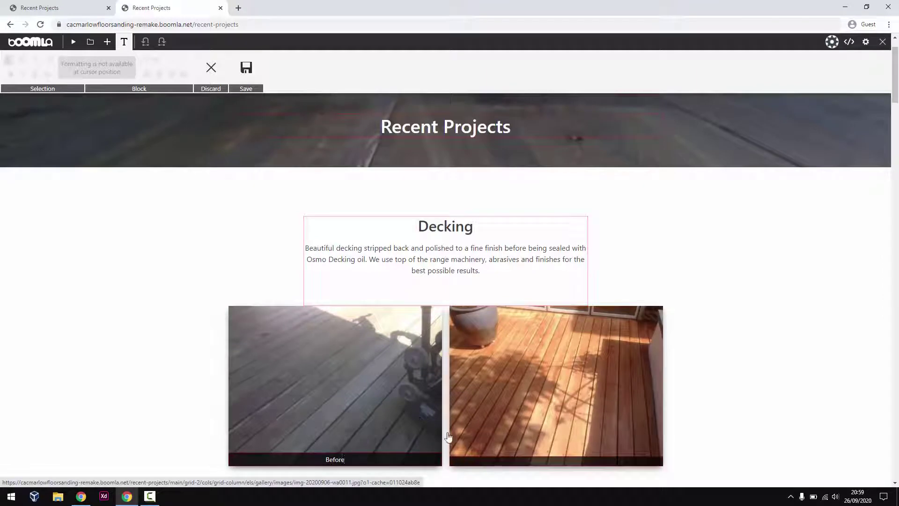
pyautogui.click(556, 459)
pyautogui.write('Af')
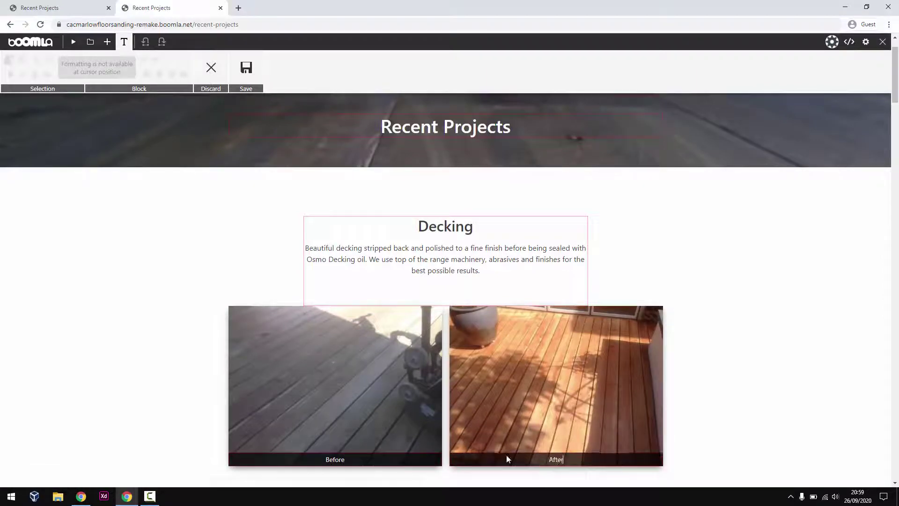
pyautogui.write('ter')
pyautogui.click(124, 41)
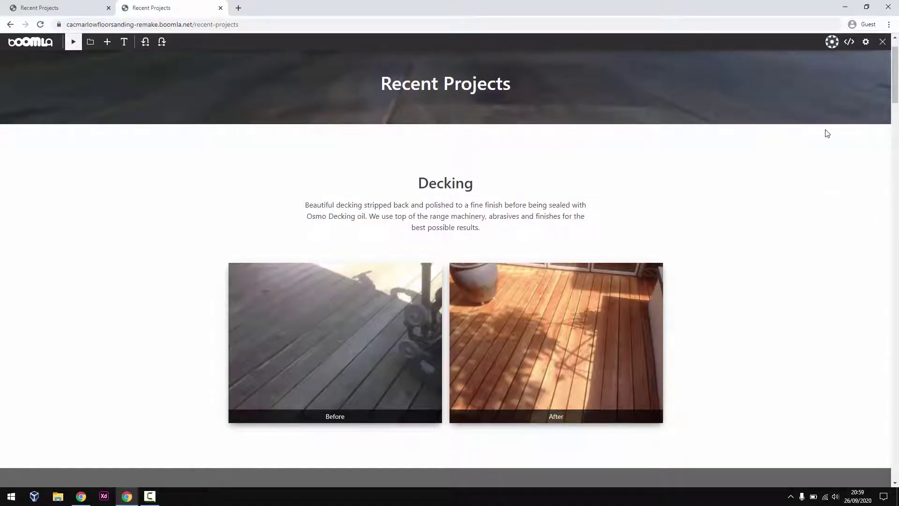
pyautogui.scroll(1, 819, 134)
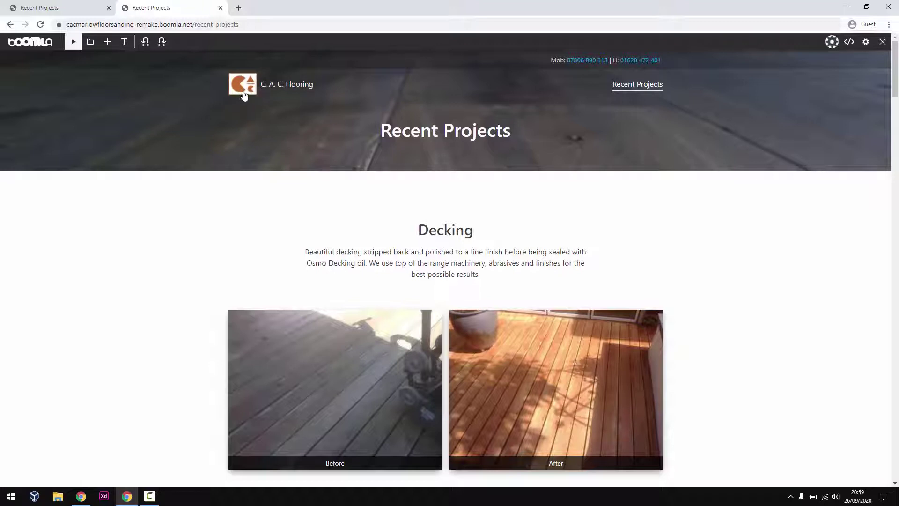
# Place a Separator from Inner blocks > Layout above the Decking text
pyautogui.click(108, 48)
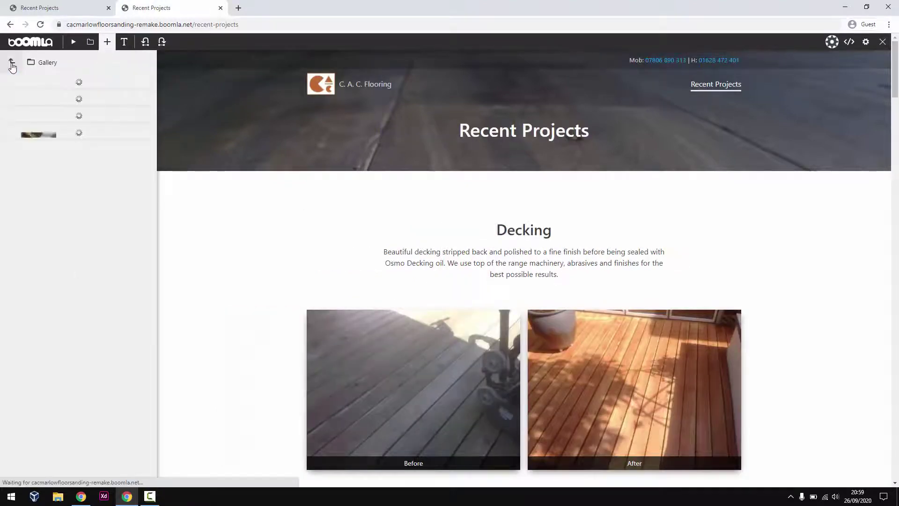
pyautogui.click(11, 64)
pyautogui.click(12, 64)
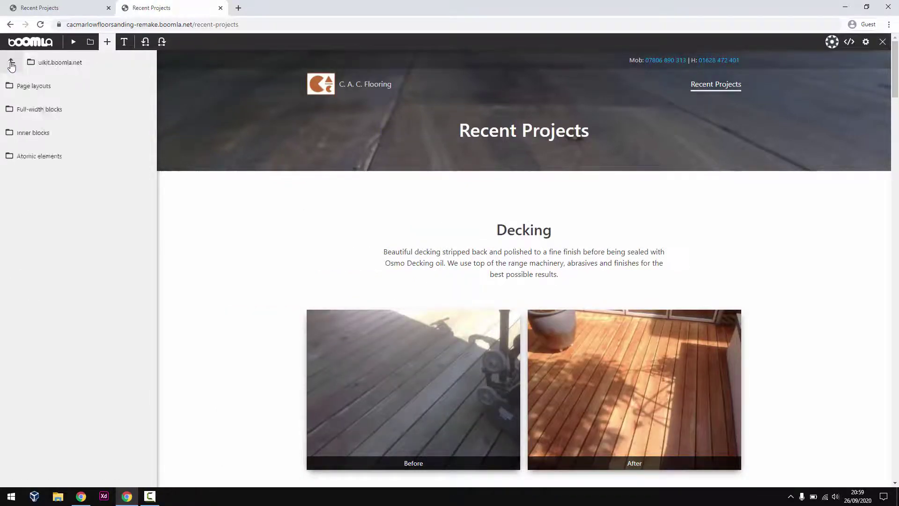
pyautogui.click(41, 136)
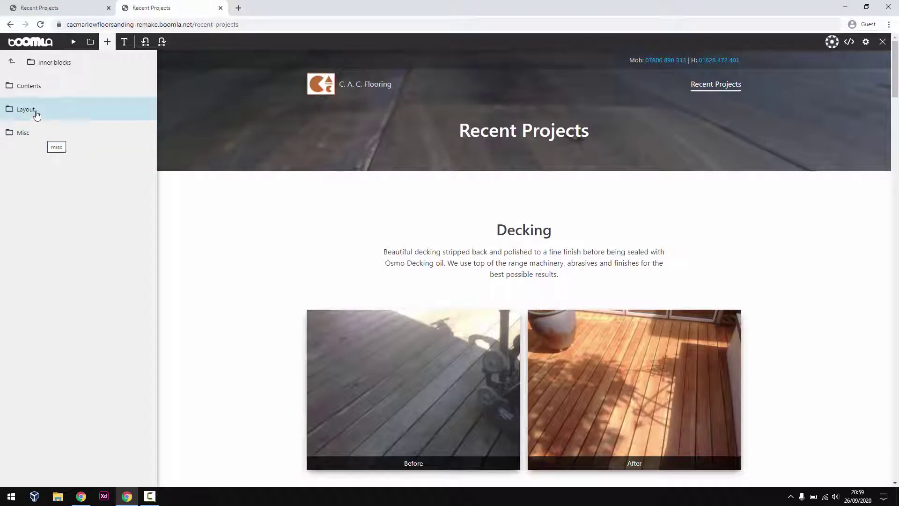
pyautogui.click(37, 113)
pyautogui.click(51, 115)
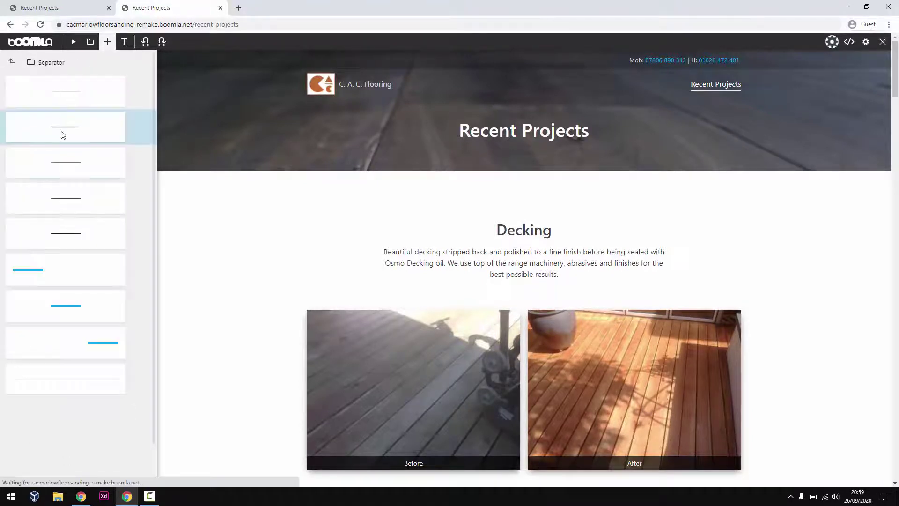
pyautogui.moveTo(75, 320); pyautogui.dragTo(400, 255)
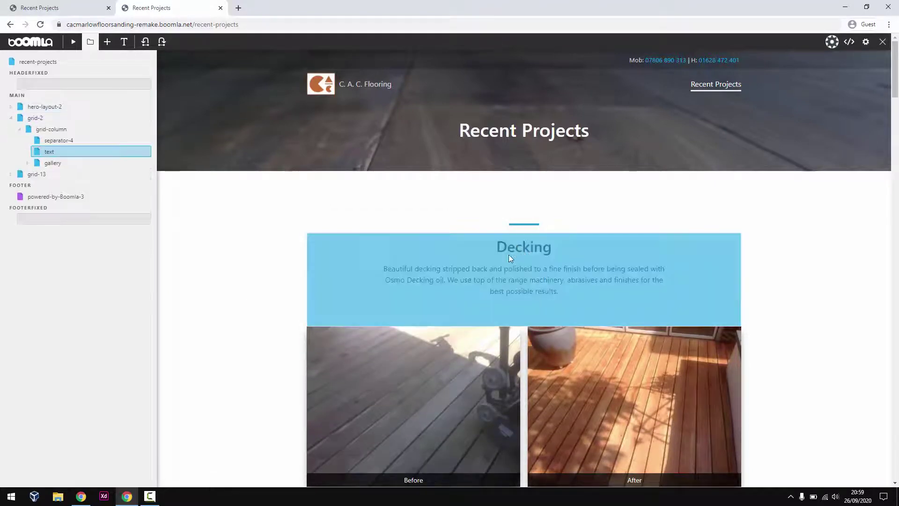
# Duplicate the Decking text block, keeping the heading in one copy and the paragraph in the other, and save
pyautogui.rightClick(550, 251)
pyautogui.click(580, 290)
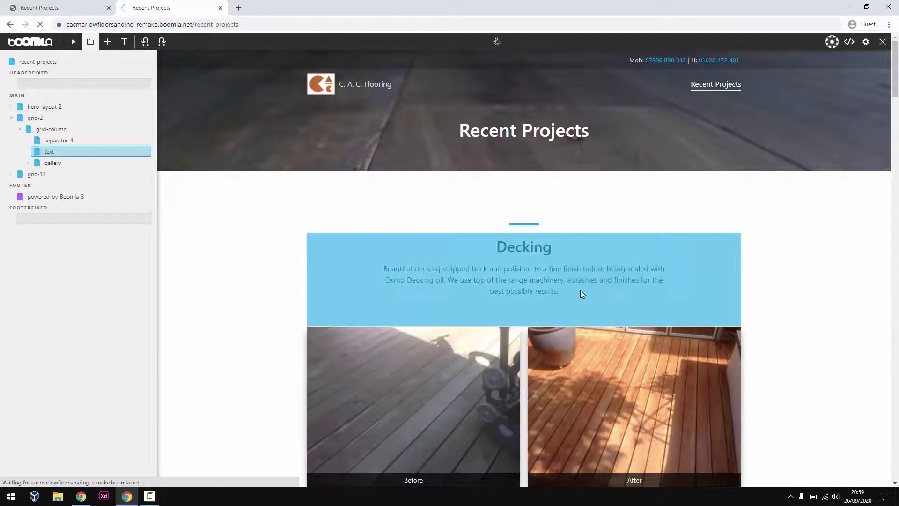
pyautogui.doubleClick(519, 341)
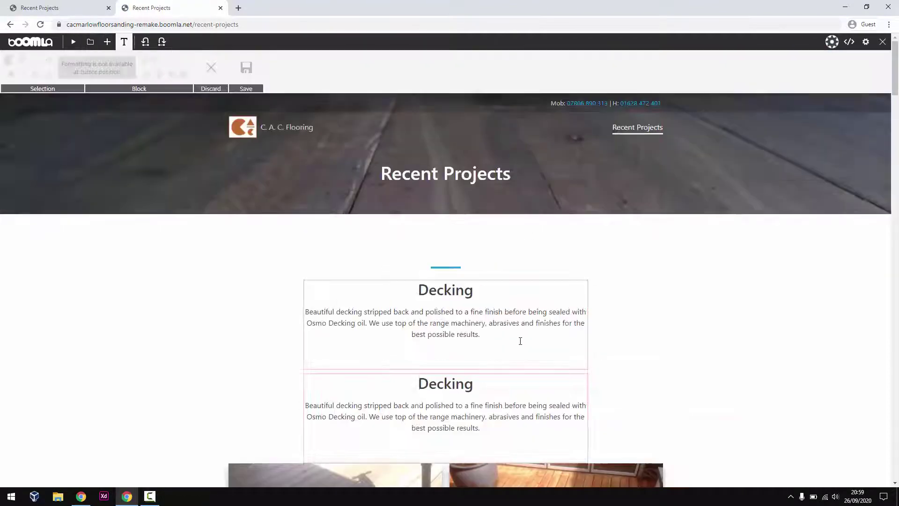
pyautogui.moveTo(457, 362); pyautogui.dragTo(302, 313)
pyautogui.press('BackSpace')
pyautogui.press('BackSpace')
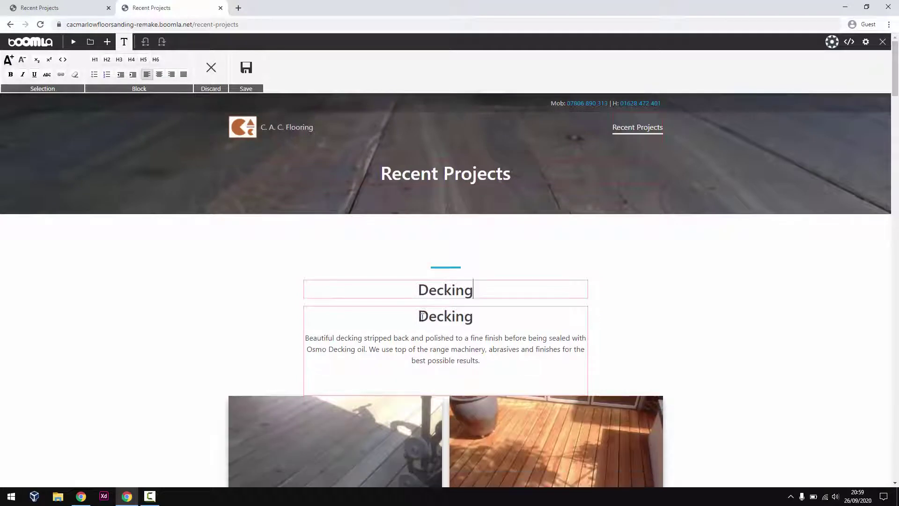
pyautogui.moveTo(480, 315); pyautogui.dragTo(361, 317)
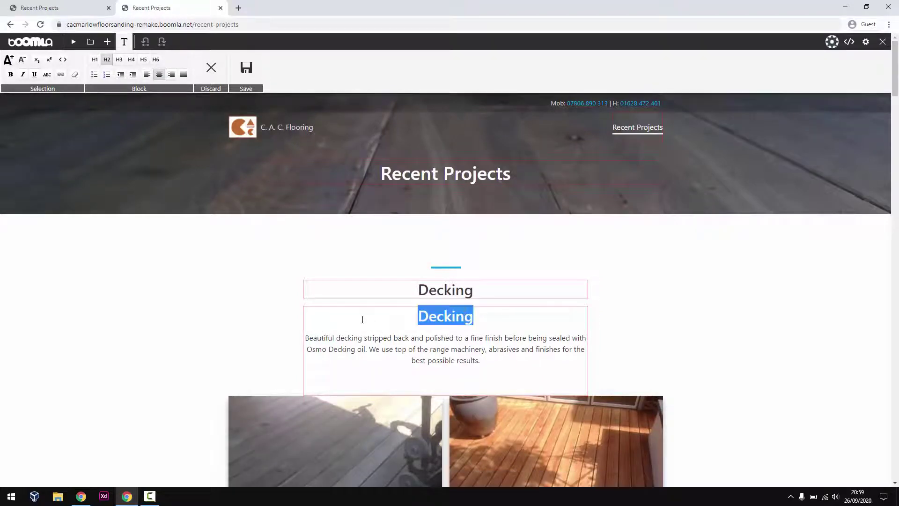
pyautogui.press('BackSpace')
pyautogui.click(305, 337)
pyautogui.press('BackSpace')
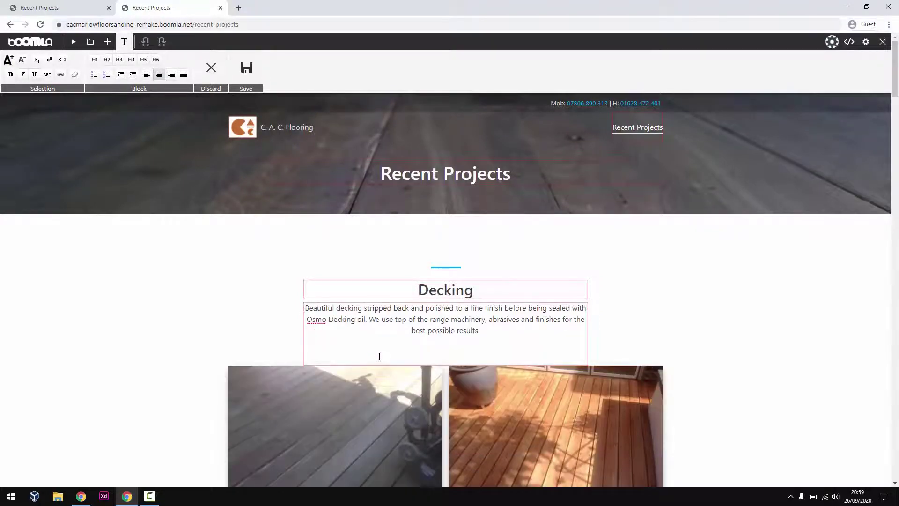
pyautogui.click(405, 352)
pyautogui.press('BackSpace')
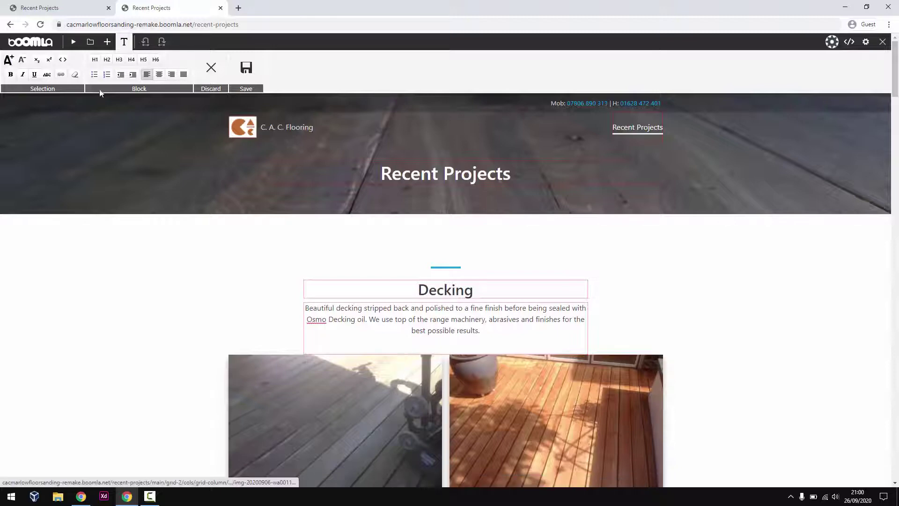
pyautogui.click(124, 42)
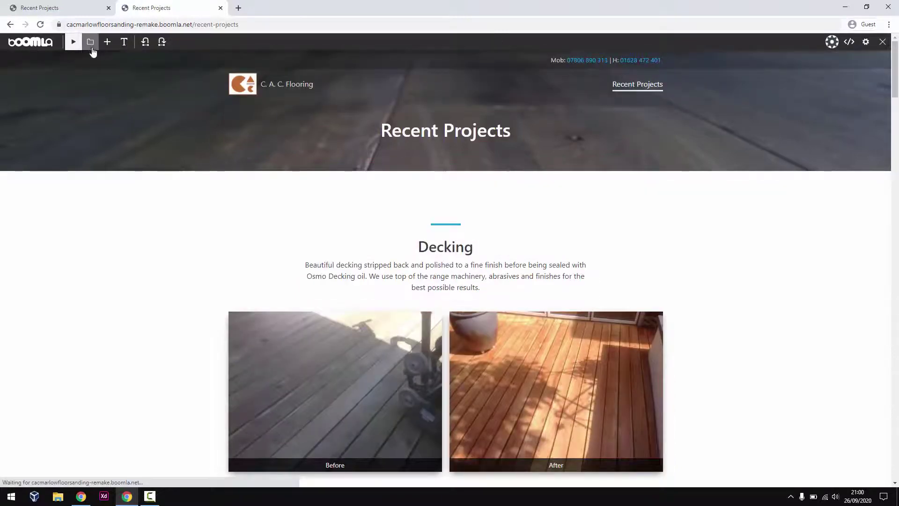
# Color the divider under the Decking heading orange from the Rainbow palette
pyautogui.click(90, 42)
pyautogui.moveTo(666, 247); pyautogui.dragTo(666, 248)
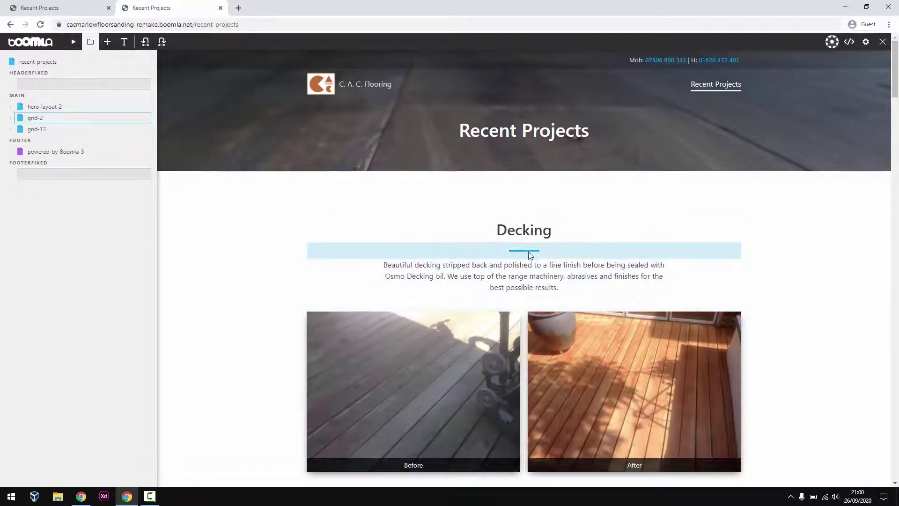
pyautogui.rightClick(526, 249)
pyautogui.click(538, 415)
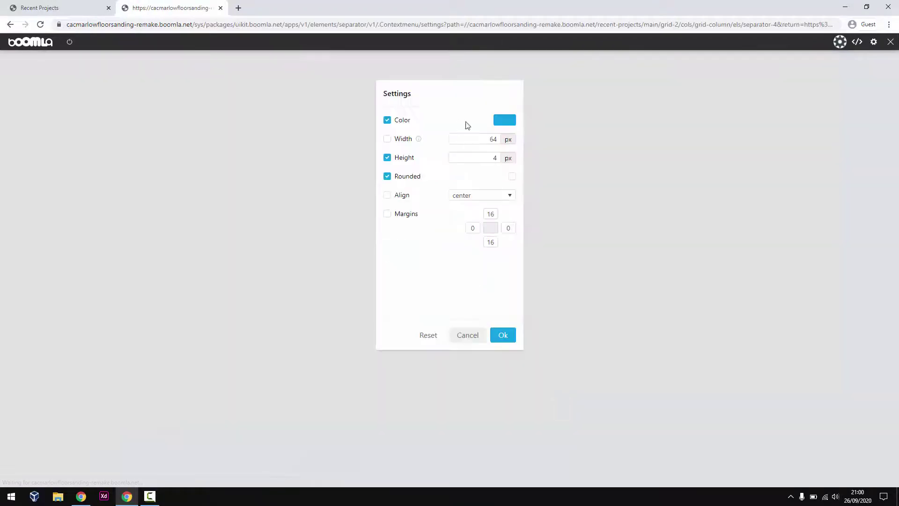
pyautogui.click(504, 122)
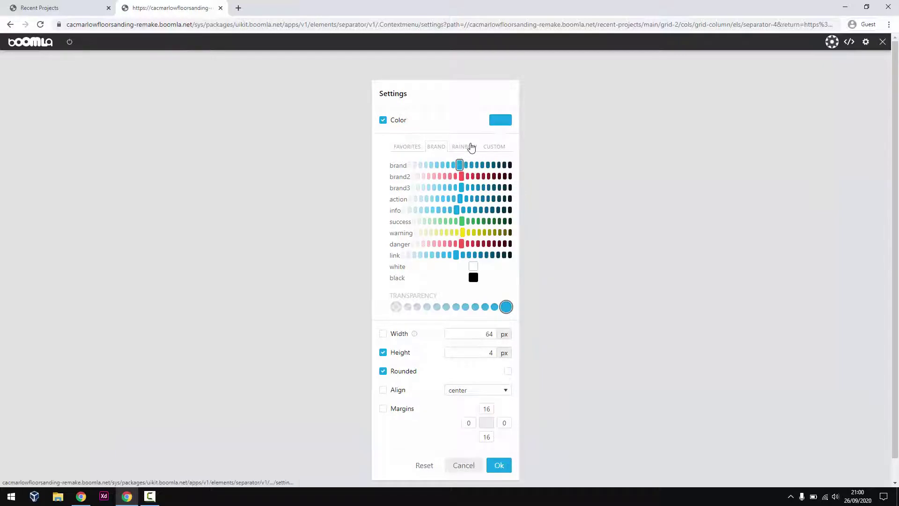
pyautogui.click(466, 147)
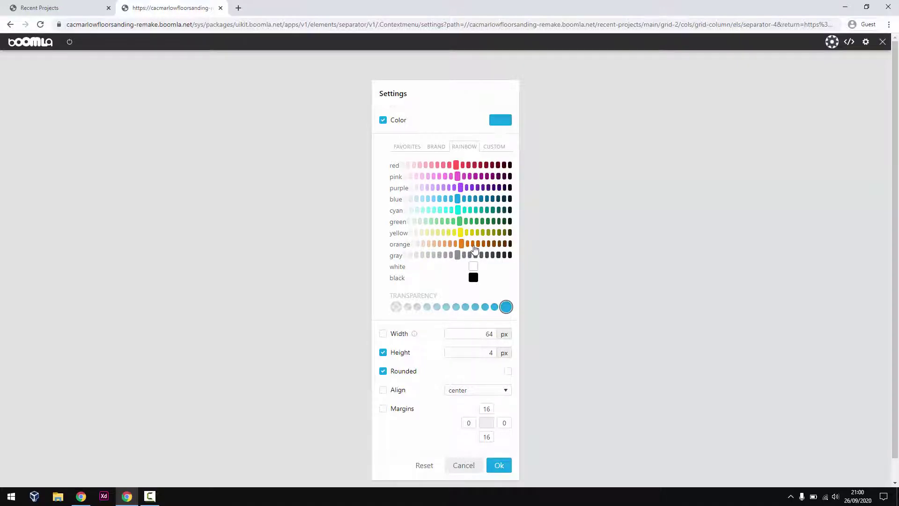
pyautogui.click(472, 244)
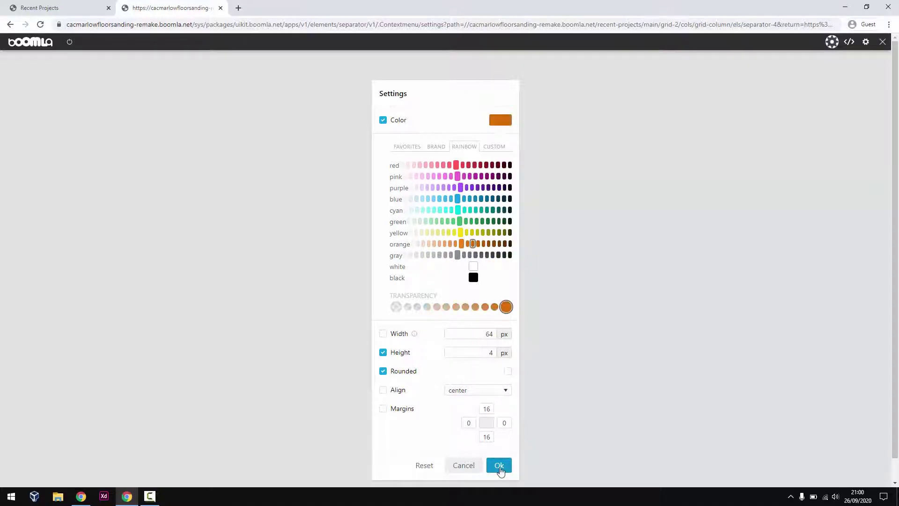
pyautogui.click(499, 466)
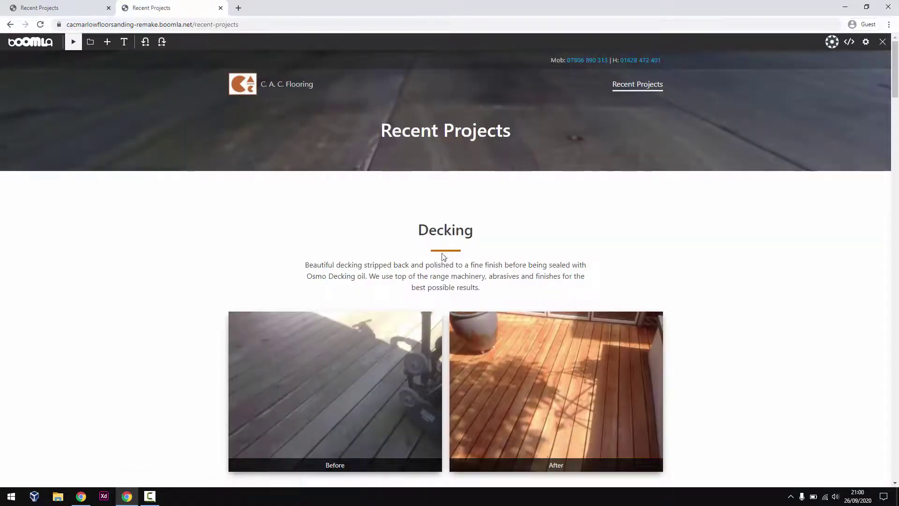
# Make the orange divider slightly more transparent
pyautogui.click(90, 42)
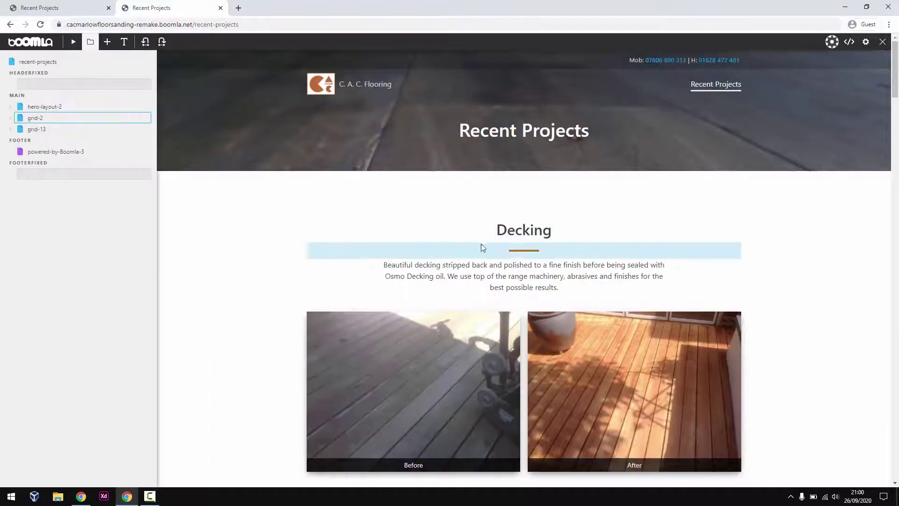
pyautogui.rightClick(515, 255)
pyautogui.click(539, 417)
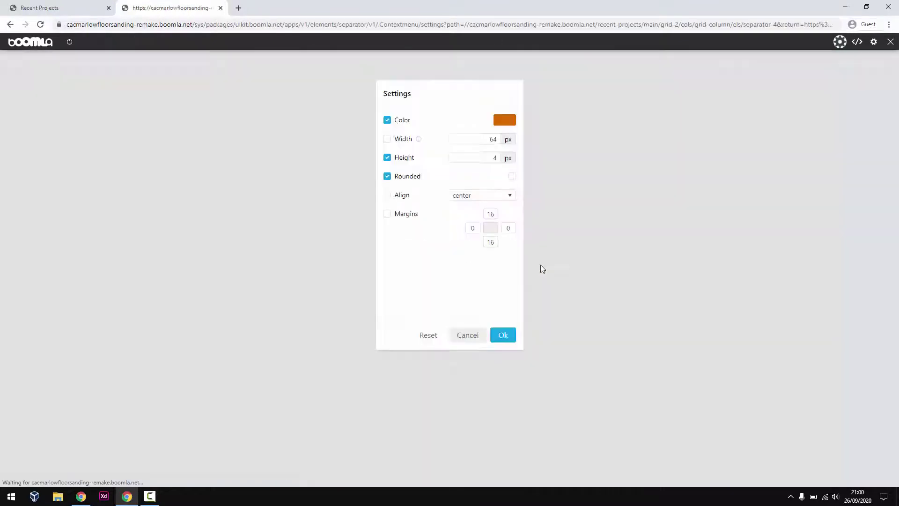
pyautogui.click(502, 123)
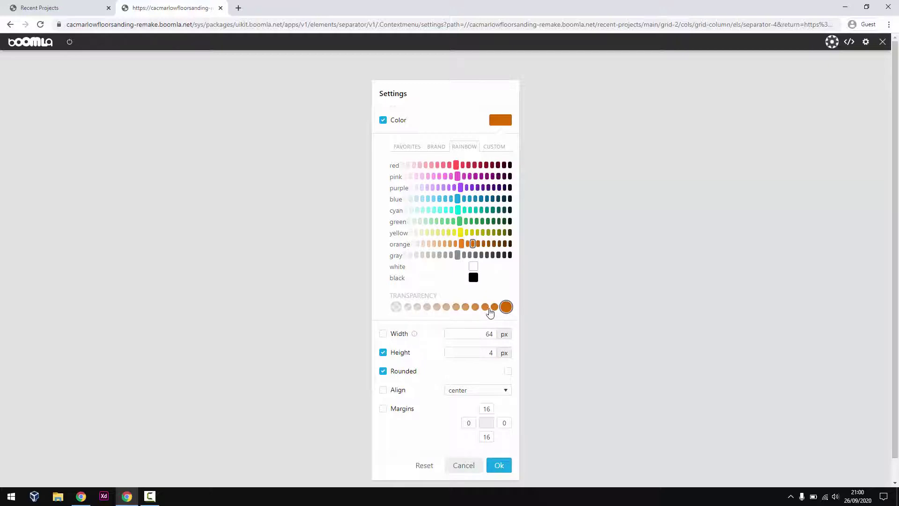
pyautogui.click(494, 308)
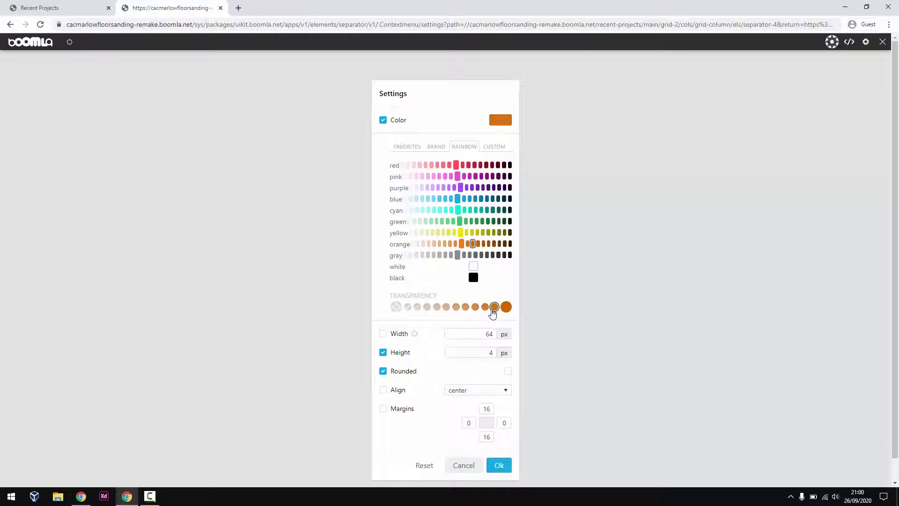
pyautogui.click(504, 464)
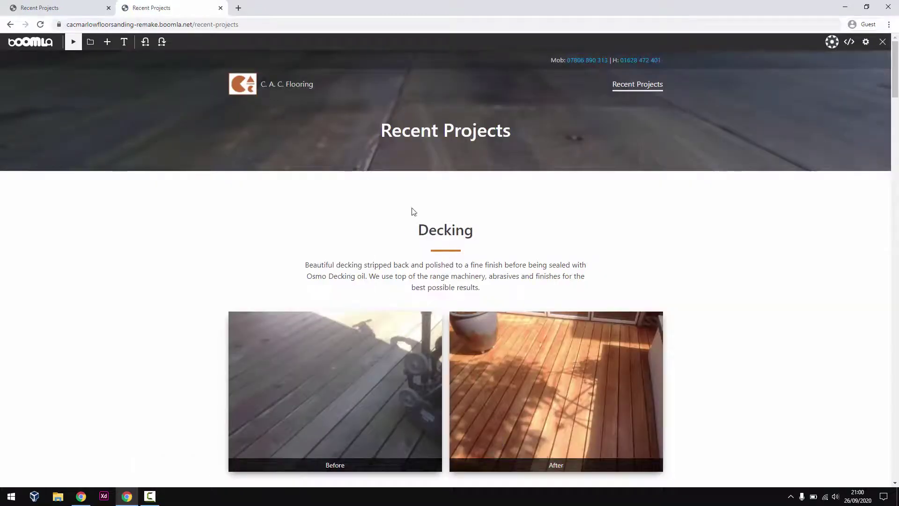
# Lighten the divider's orange by choosing the next transparency step
pyautogui.click(91, 41)
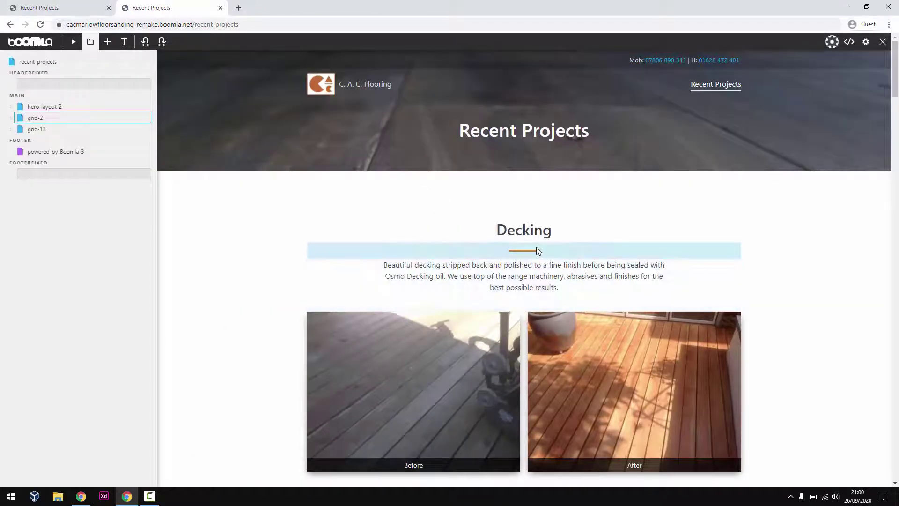
pyautogui.rightClick(536, 249)
pyautogui.click(568, 410)
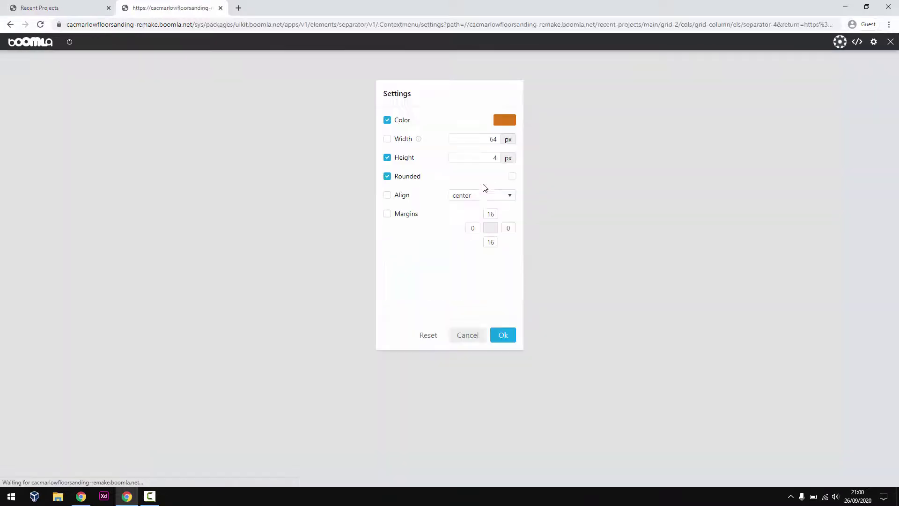
pyautogui.click(504, 121)
pyautogui.click(485, 306)
pyautogui.click(500, 465)
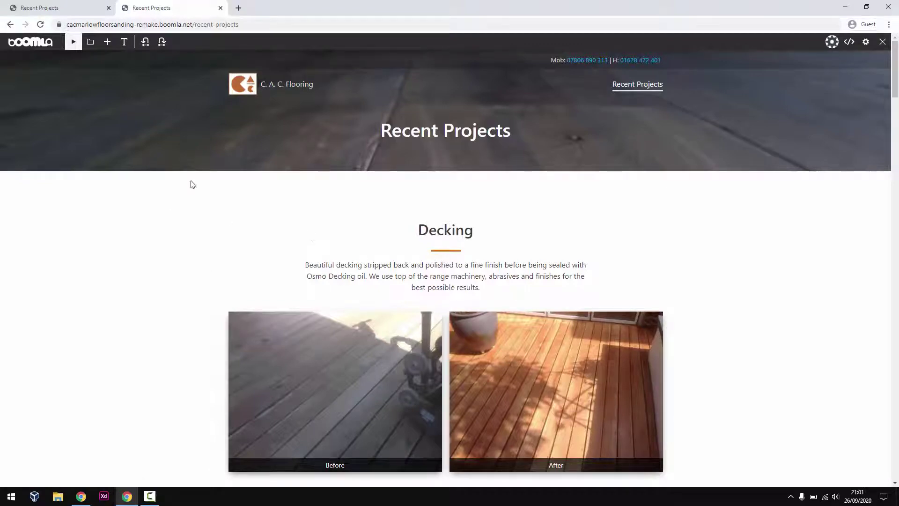
pyautogui.click(90, 41)
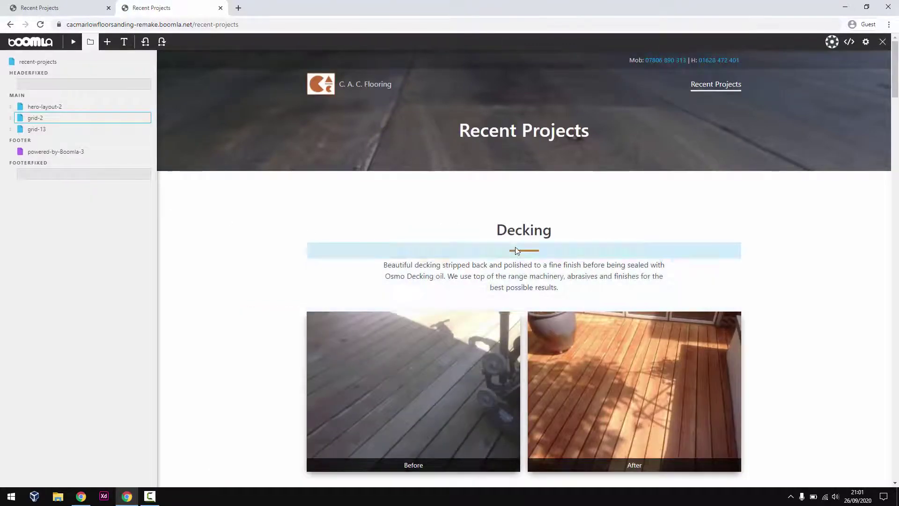
# Remove the empty feature-9 Decking block with its image drop area from the page
pyautogui.click(73, 42)
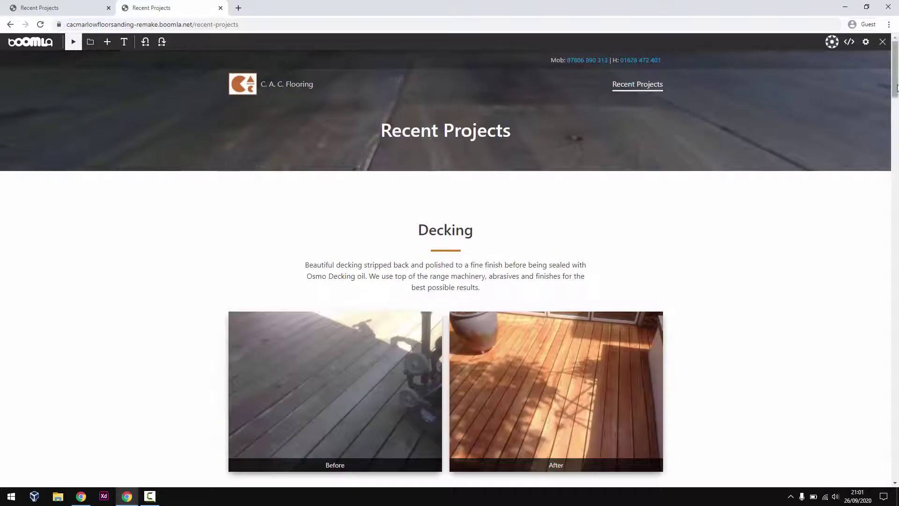
pyautogui.scroll(-2, 894, 99)
pyautogui.scroll(-7, 155, 114)
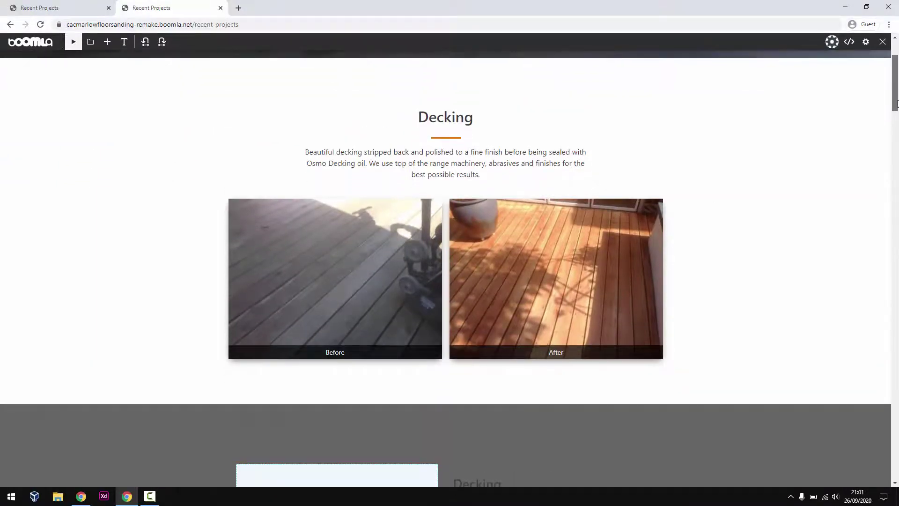
pyautogui.click(94, 46)
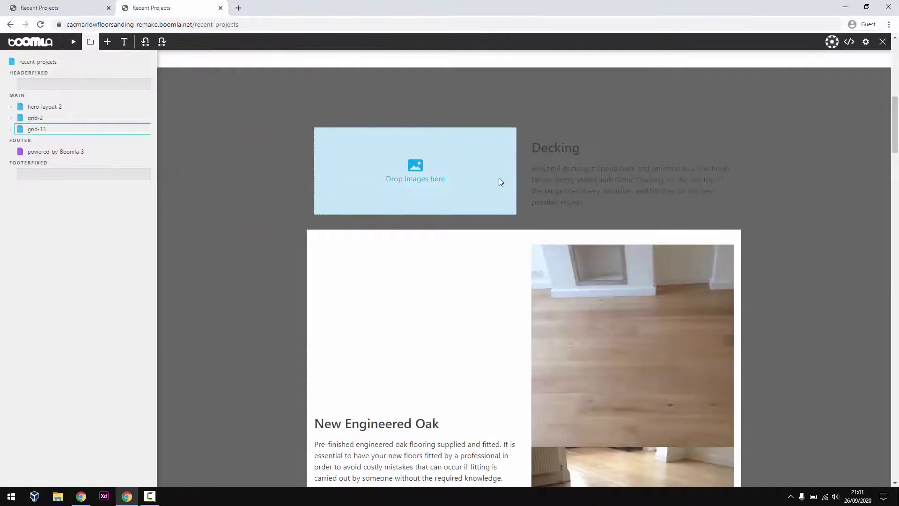
pyautogui.click(498, 178)
pyautogui.click(64, 154)
pyautogui.rightClick(63, 154)
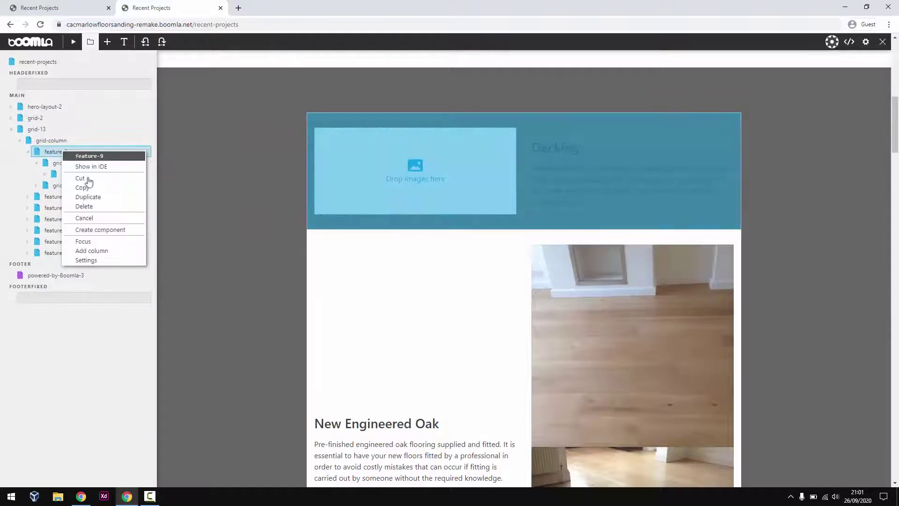
pyautogui.click(92, 204)
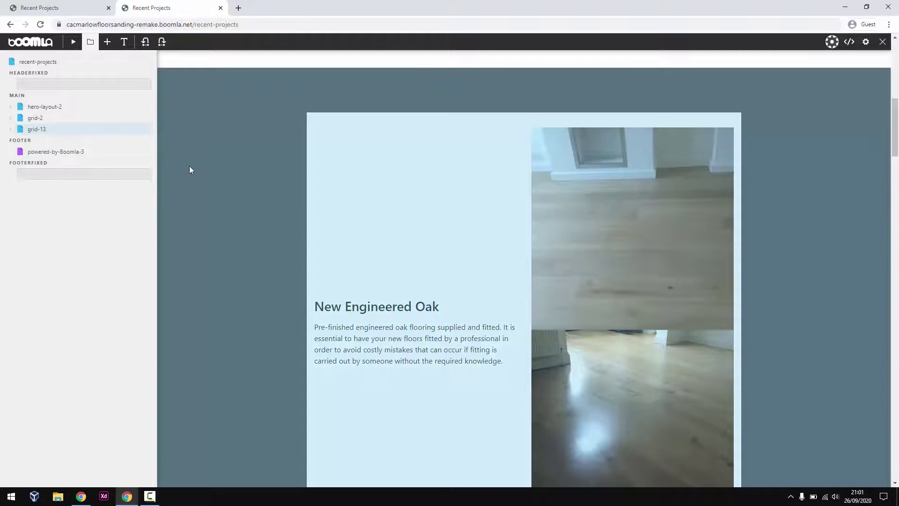
# Close the structure panel and scroll the page to confirm the block is gone
pyautogui.scroll(-2, 200, 179)
pyautogui.click(91, 43)
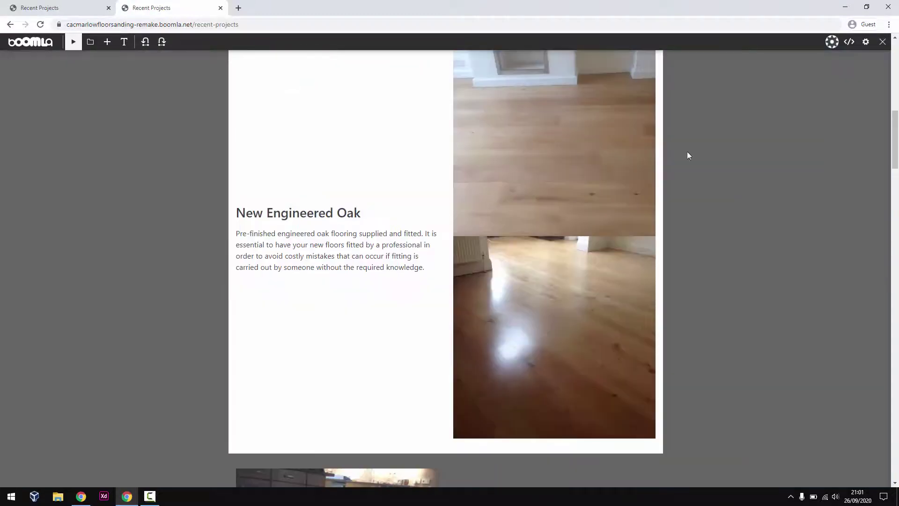
pyautogui.scroll(10, 473, 211)
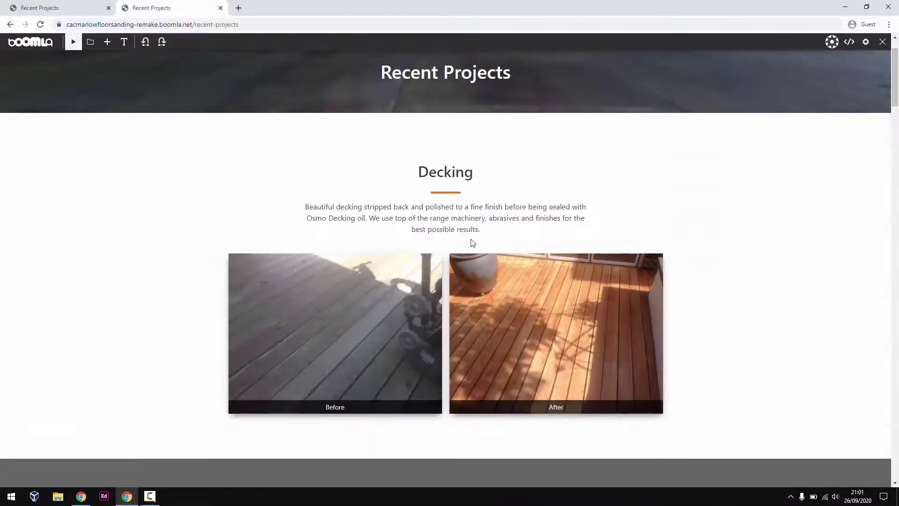
pyautogui.moveTo(894, 101)
pyautogui.mouseDown()
pyautogui.moveTo(894, 452)
pyautogui.moveTo(896, 85)
pyautogui.mouseUp()
pyautogui.scroll(-1, 431, 216)
# Duplicate the grid-2 Decking section
pyautogui.click(91, 42)
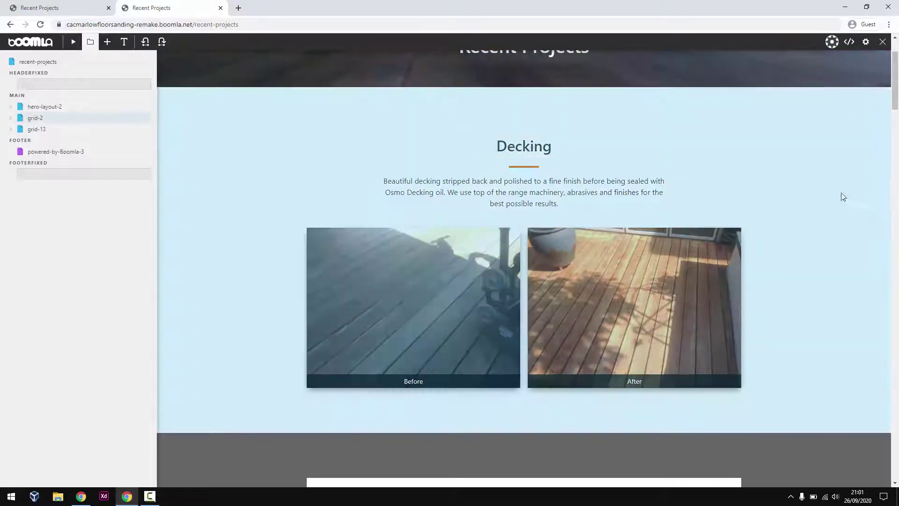
pyautogui.rightClick(843, 195)
pyautogui.click(844, 240)
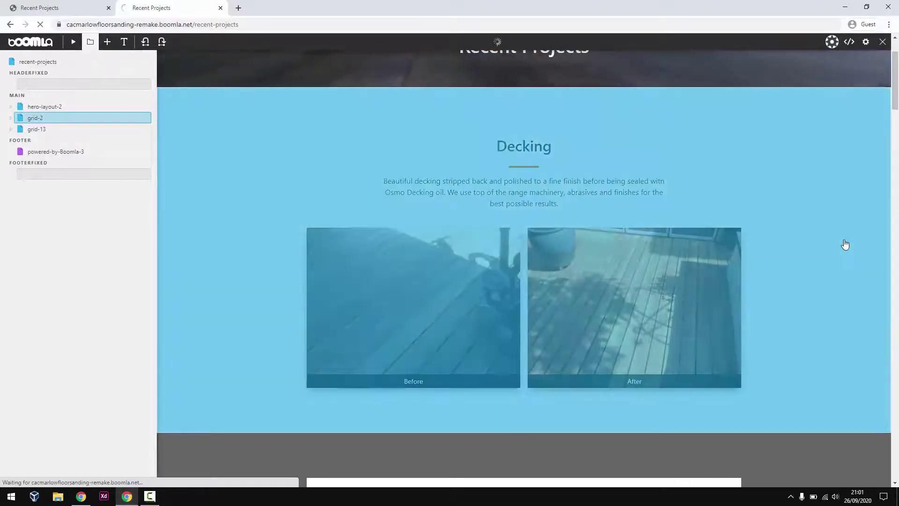
# Give the new grid-3 section the lightest gray background colour
pyautogui.scroll(-2, 842, 243)
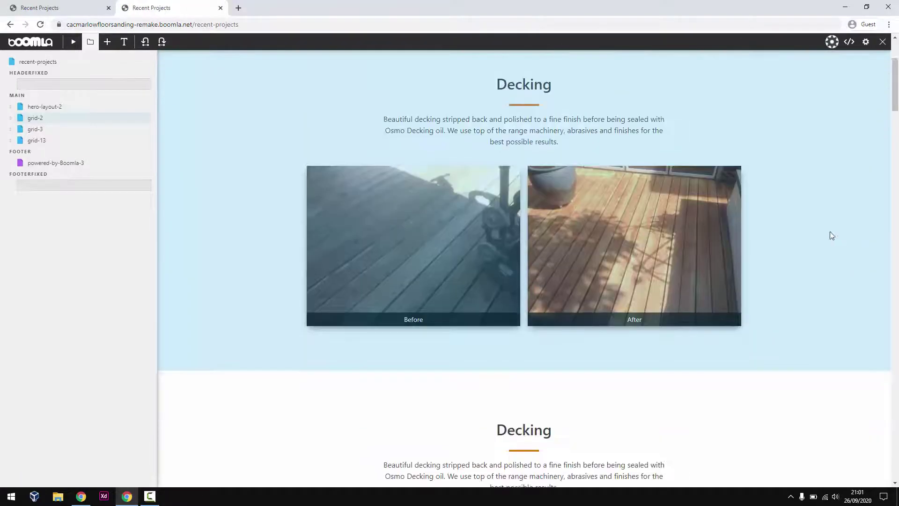
pyautogui.rightClick(833, 357)
pyautogui.click(847, 466)
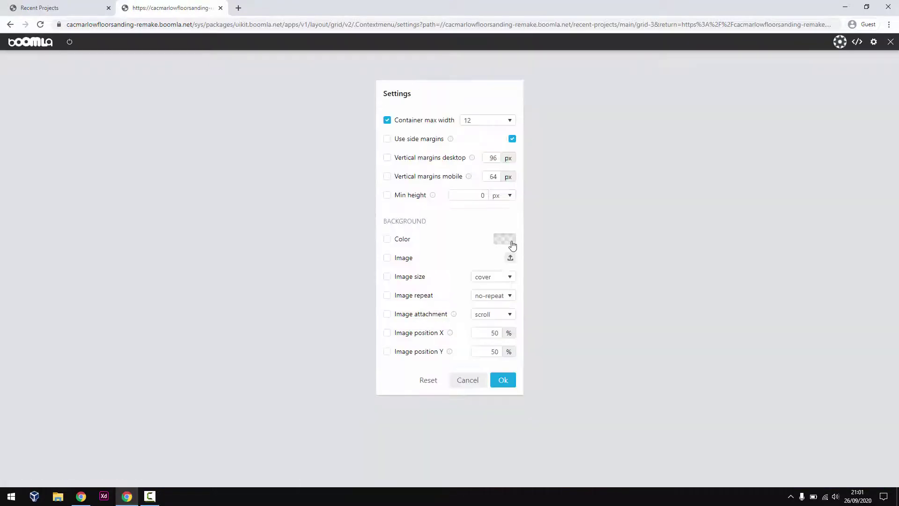
pyautogui.click(507, 243)
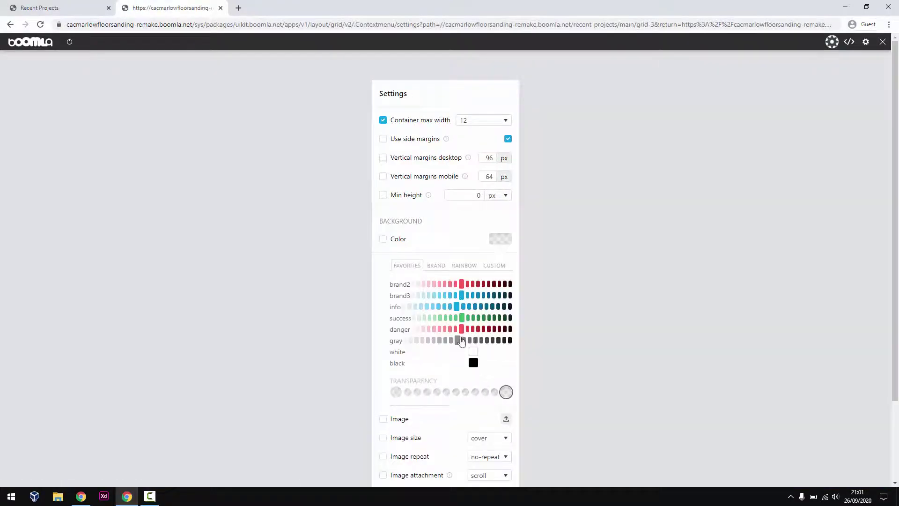
pyautogui.click(405, 340)
pyautogui.click(508, 245)
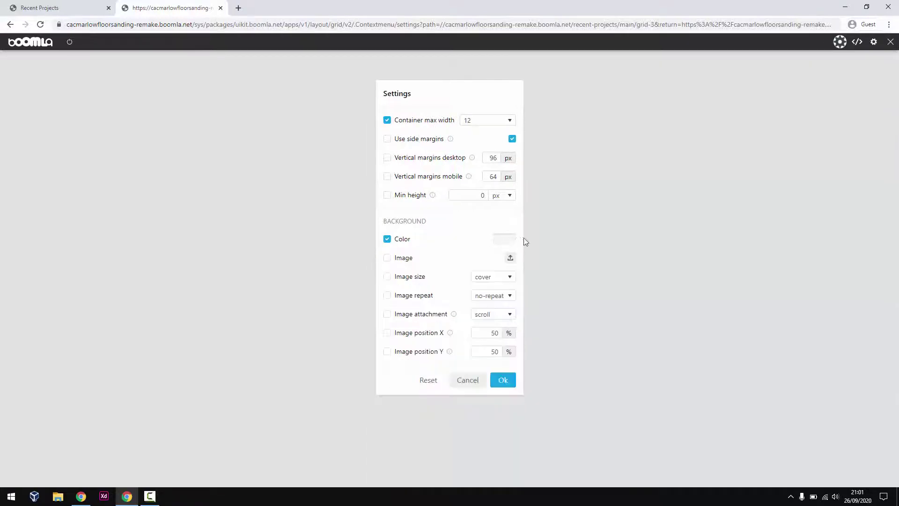
pyautogui.click(505, 384)
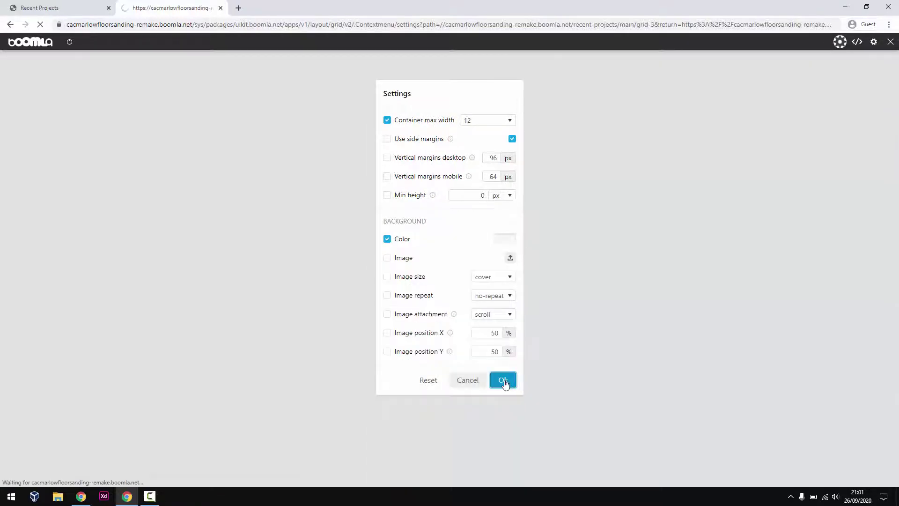
pyautogui.scroll(-2, 729, 405)
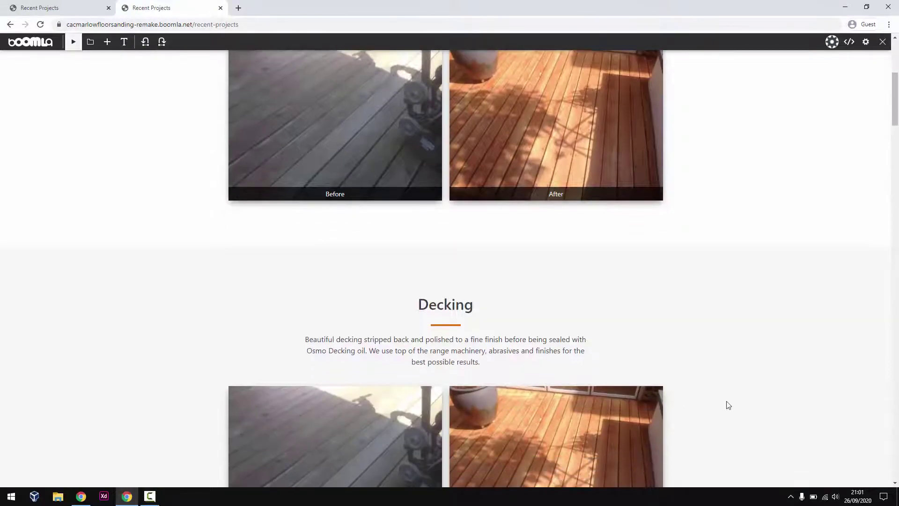
pyautogui.scroll(-15, 728, 404)
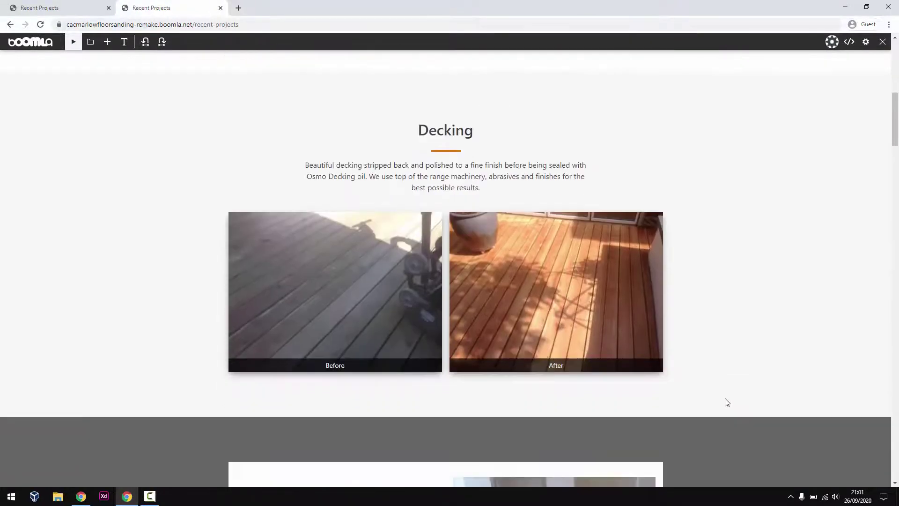
# Paste the New Engineered Oak text over the copied Decking paragraph
pyautogui.scroll(-9, 726, 402)
pyautogui.moveTo(236, 216); pyautogui.dragTo(432, 275)
pyautogui.hotkey('ctrl', 'c')
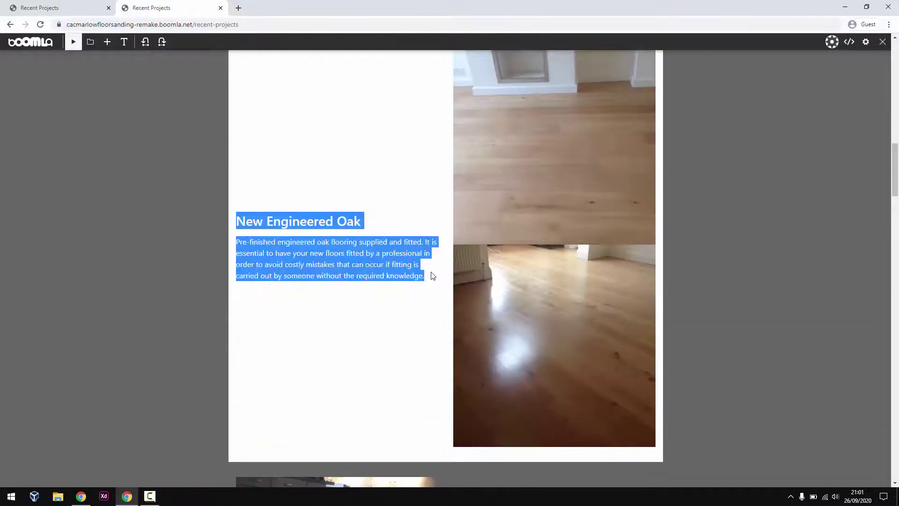
pyautogui.scroll(8, 393, 349)
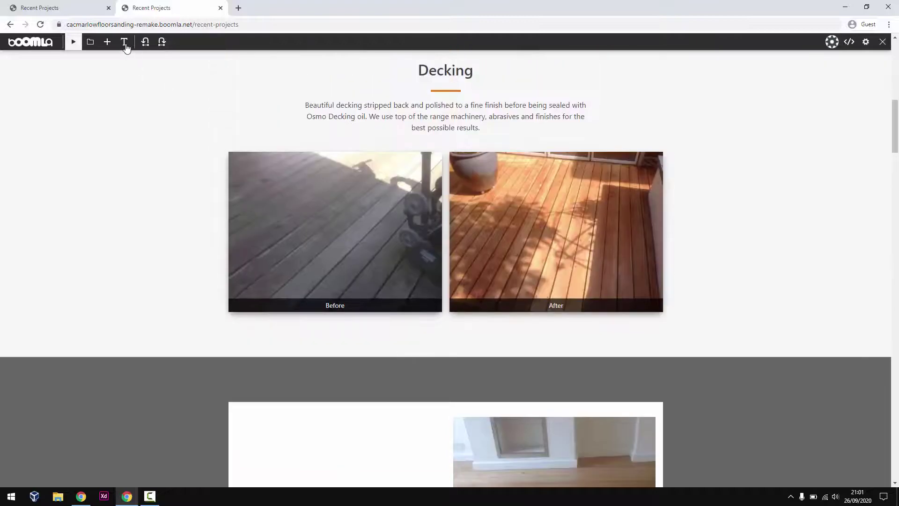
pyautogui.click(124, 42)
pyautogui.tripleClick(396, 162)
pyautogui.hotkey('ctrl', 'v')
# Replace the Decking heading with 'New Engineered Oak' as a centred H2
pyautogui.doubleClick(323, 152)
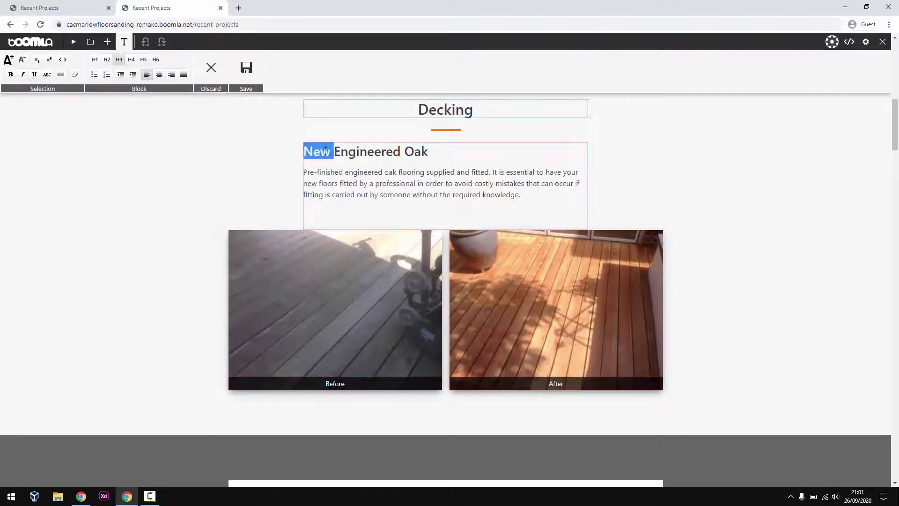
pyautogui.moveTo(323, 152); pyautogui.dragTo(259, 149)
pyautogui.press('BackSpace')
pyautogui.doubleClick(430, 109)
pyautogui.write('New Engineered Oak')
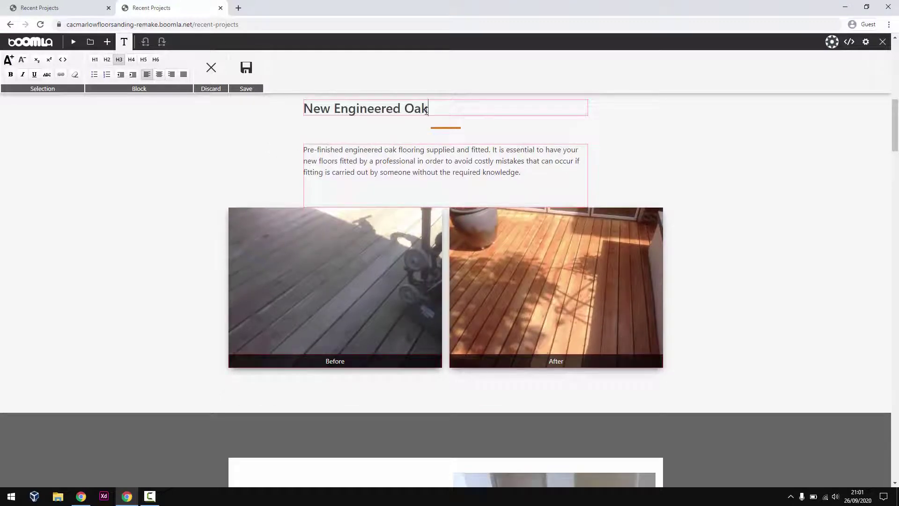
pyautogui.tripleClick(396, 108)
pyautogui.scroll(1, 202, 171)
pyautogui.click(106, 59)
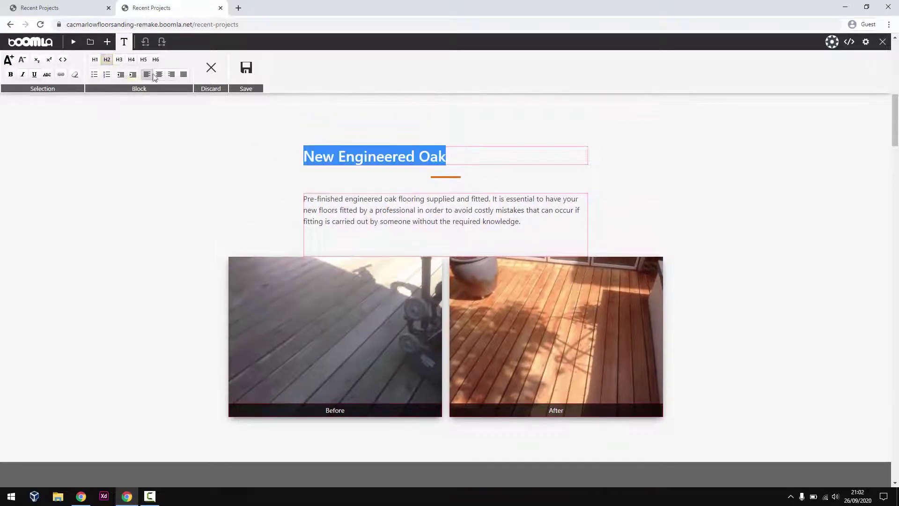
pyautogui.click(159, 74)
# Remove the blank lines around the description, centre it, and save
pyautogui.click(374, 199)
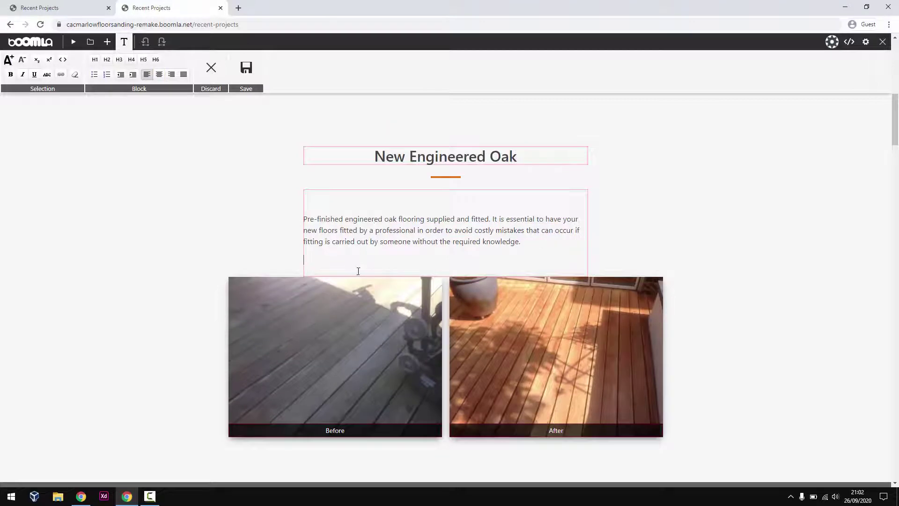
pyautogui.press('Return')
pyautogui.press('BackSpace')
pyautogui.press('BackSpace')
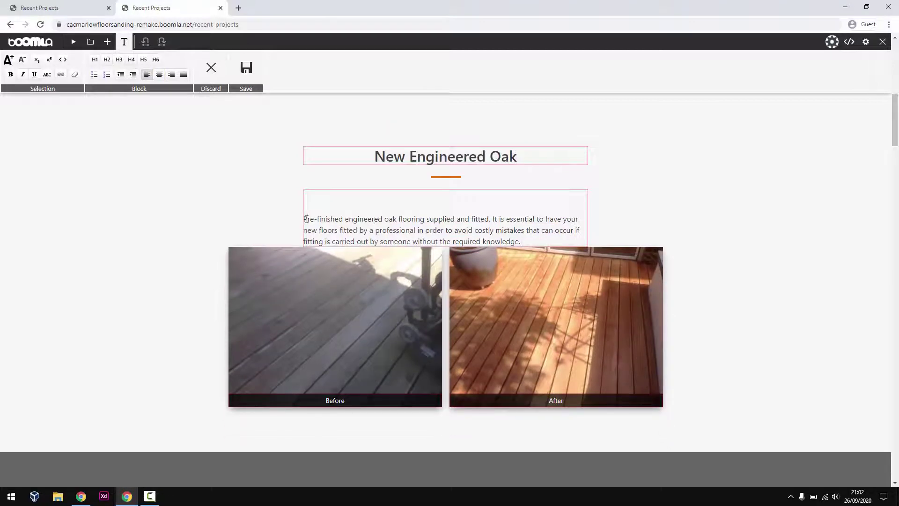
pyautogui.press('BackSpace')
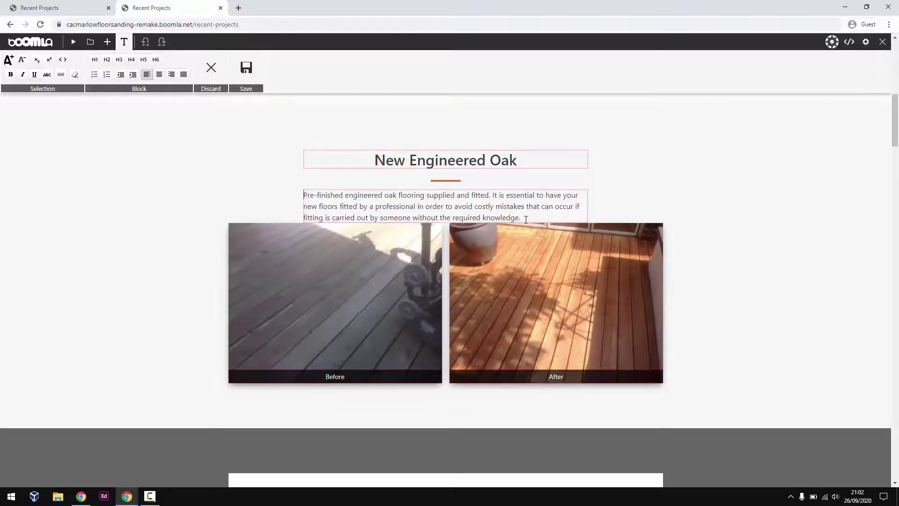
pyautogui.moveTo(526, 219); pyautogui.dragTo(238, 196)
pyautogui.click(160, 74)
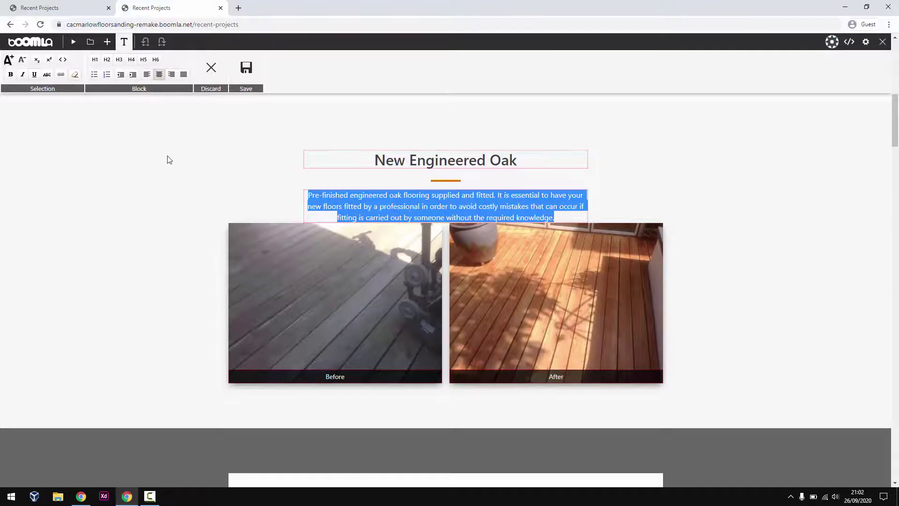
pyautogui.click(125, 42)
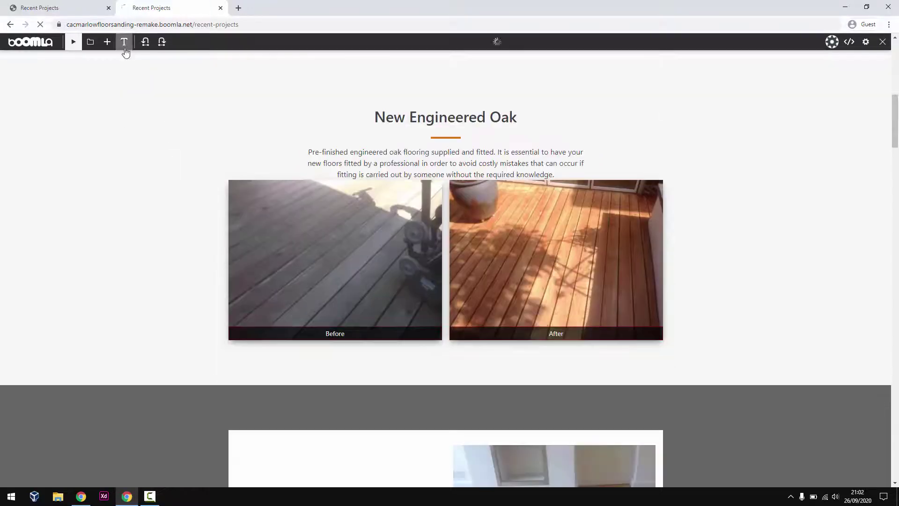
pyautogui.click(124, 41)
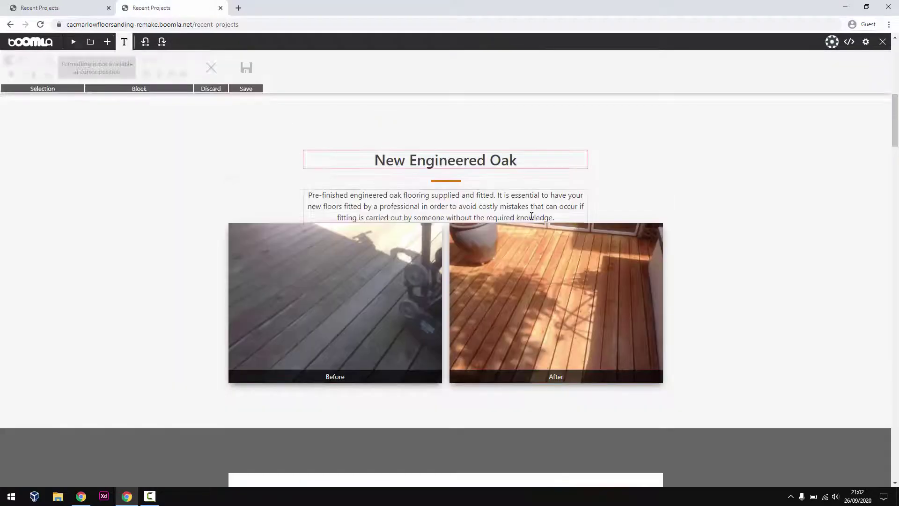
pyautogui.click(125, 42)
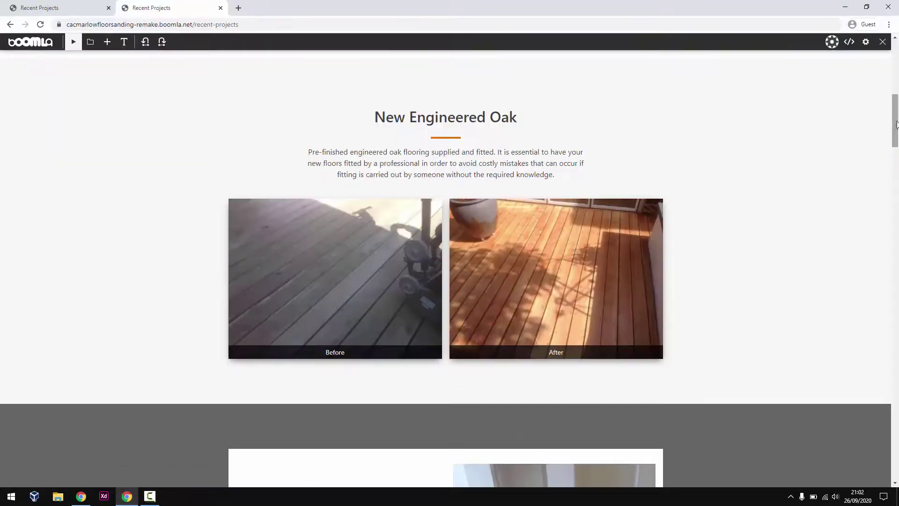
pyautogui.moveTo(897, 124); pyautogui.dragTo(886, 176)
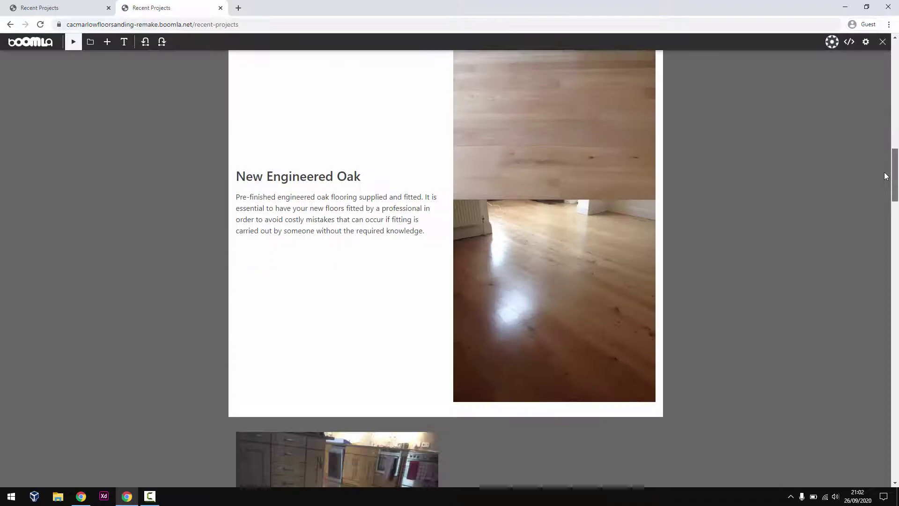
# Cut the two oak-floor photos and paste them ahead of the deck Before photo
pyautogui.click(91, 42)
pyautogui.rightClick(627, 240)
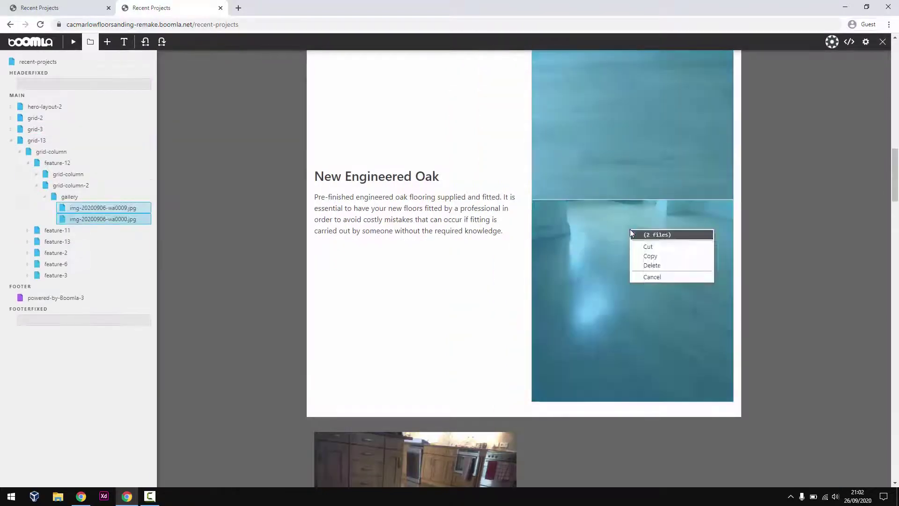
pyautogui.moveTo(895, 168); pyautogui.dragTo(897, 107)
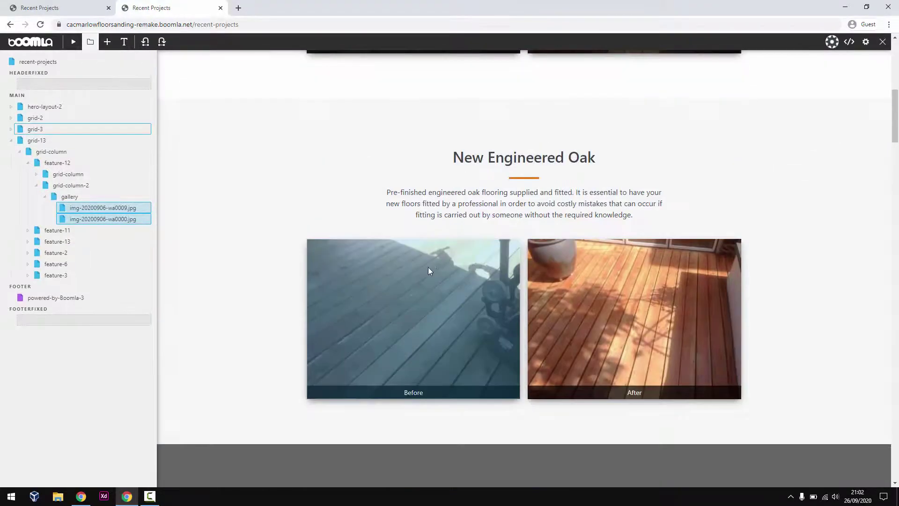
pyautogui.rightClick(428, 266)
pyautogui.click(474, 345)
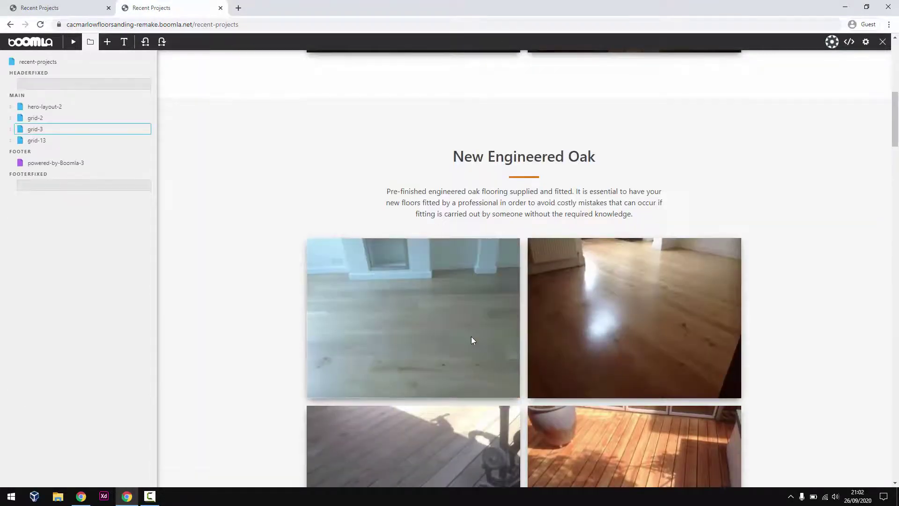
pyautogui.scroll(-2, 471, 336)
# Delete the deck Before and After photos from the New Engineered Oak gallery
pyautogui.click(457, 331)
pyautogui.keyDown('shift'); pyautogui.click(556, 343); pyautogui.keyUp('shift')
pyautogui.rightClick(569, 341)
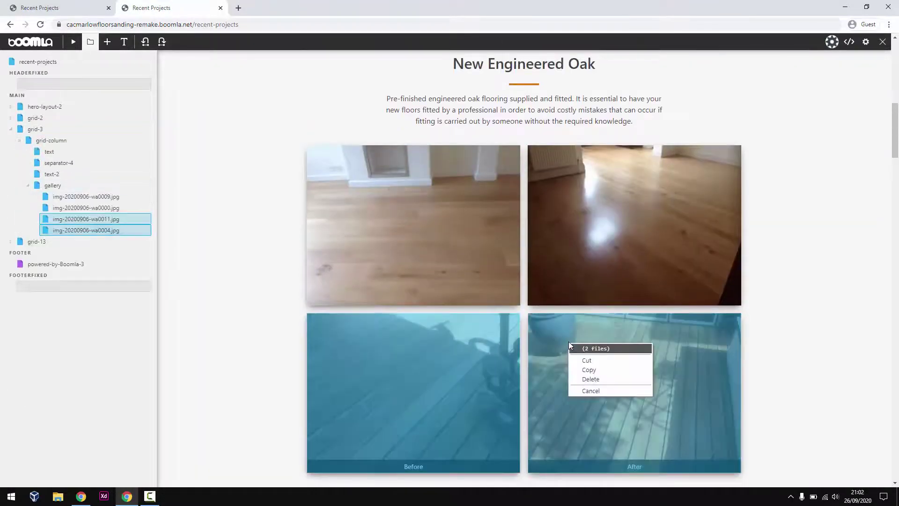
pyautogui.click(590, 384)
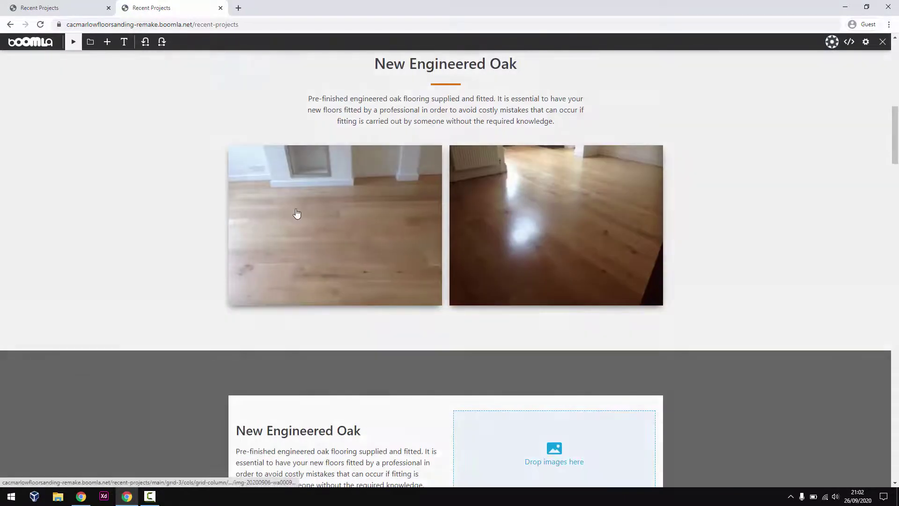
# Preview the two oak photos full size in the lightbox, then close it
pyautogui.click(296, 213)
pyautogui.click(859, 275)
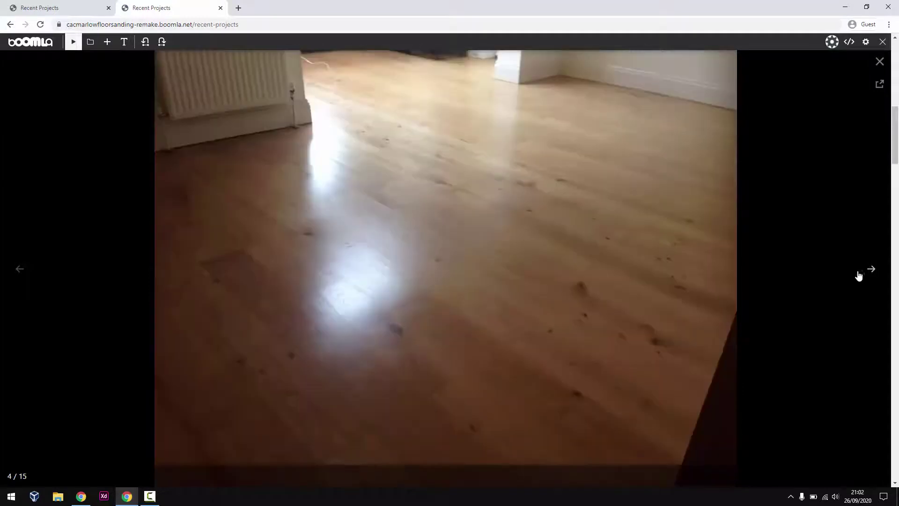
pyautogui.click(879, 62)
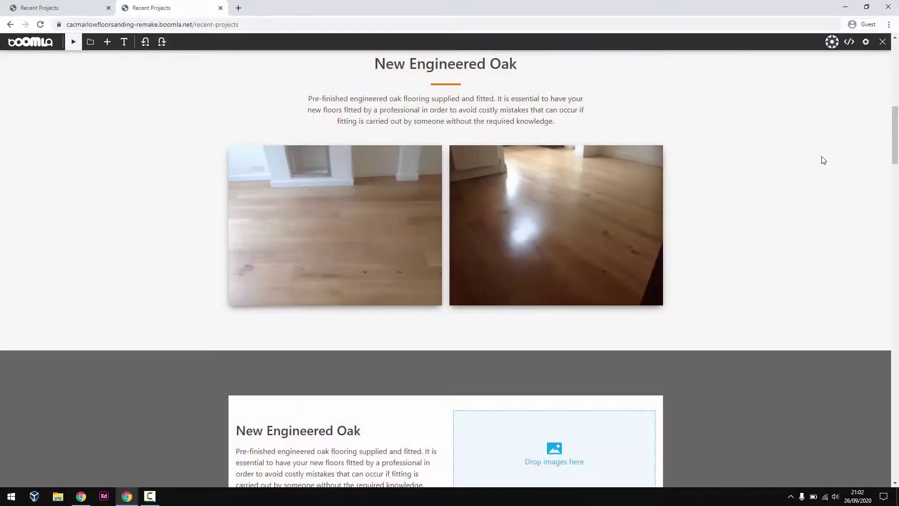
pyautogui.scroll(1, 896, 152)
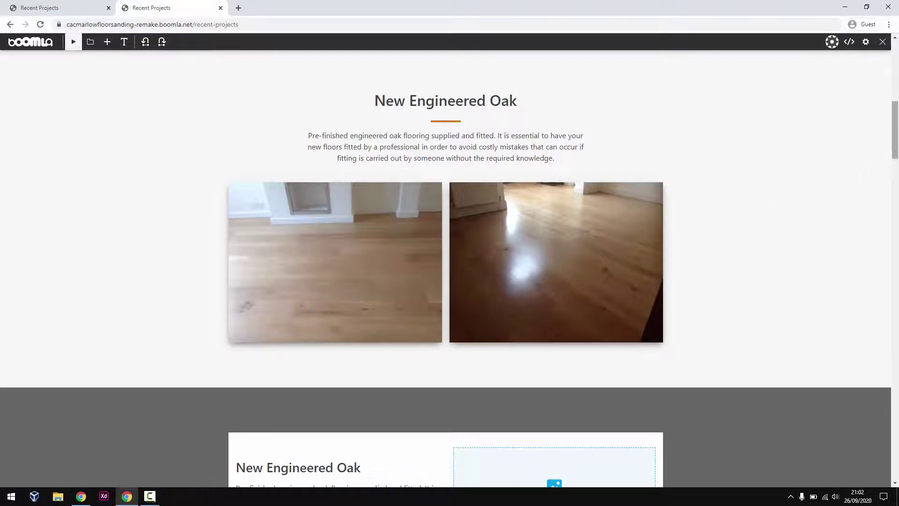
pyautogui.moveTo(898, 141); pyautogui.dragTo(897, 173)
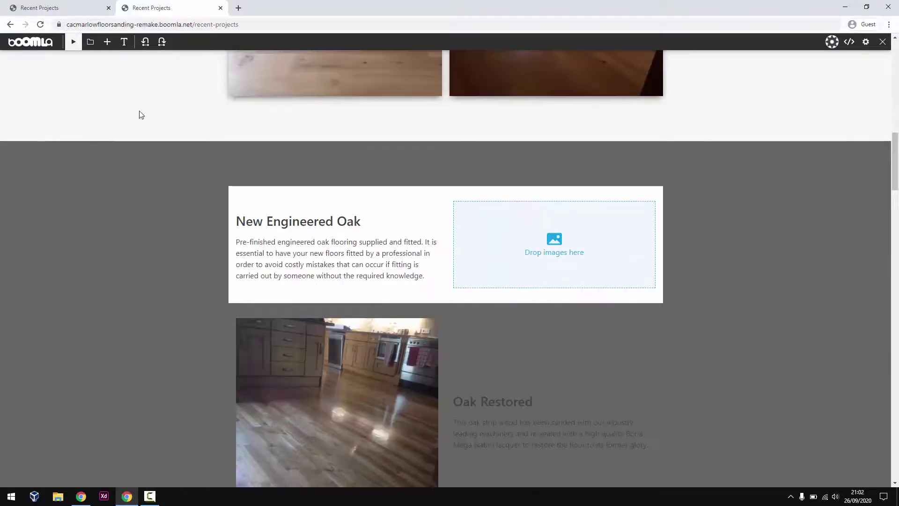
pyautogui.click(90, 42)
# Delete the empty feature-12 New Engineered Oak card
pyautogui.click(337, 192)
pyautogui.rightClick(57, 163)
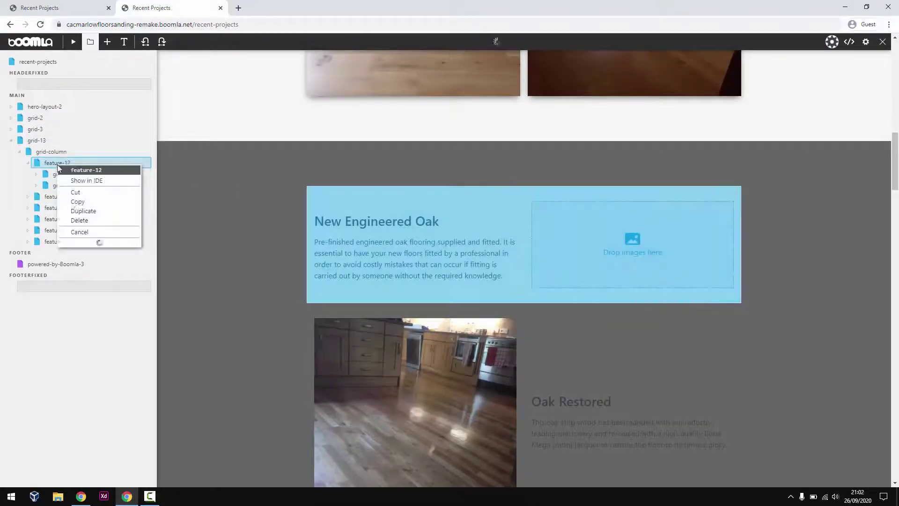
pyautogui.click(79, 220)
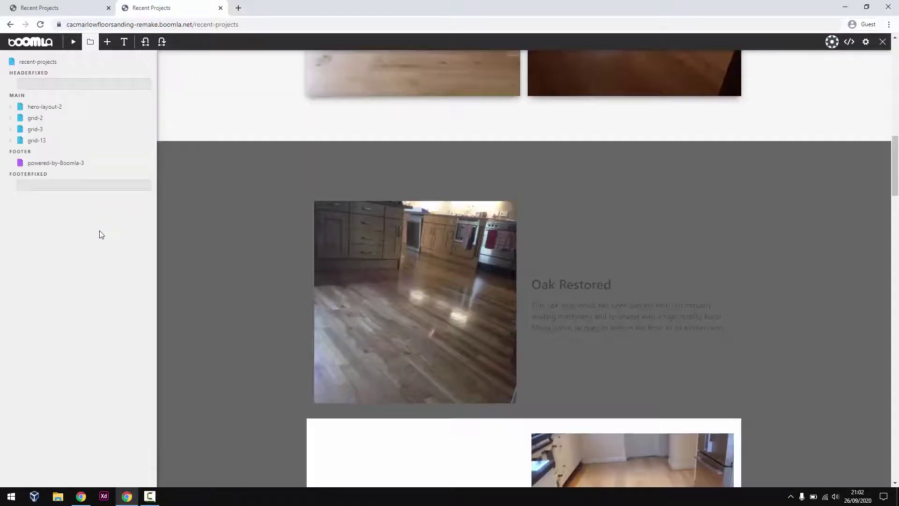
# Close the structure panel and scroll to check the new section order
pyautogui.click(90, 42)
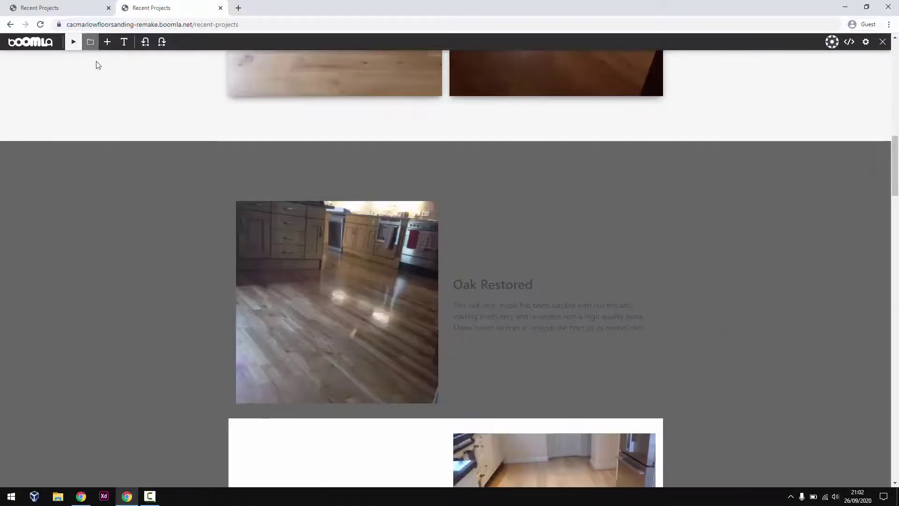
pyautogui.scroll(-2, 896, 195)
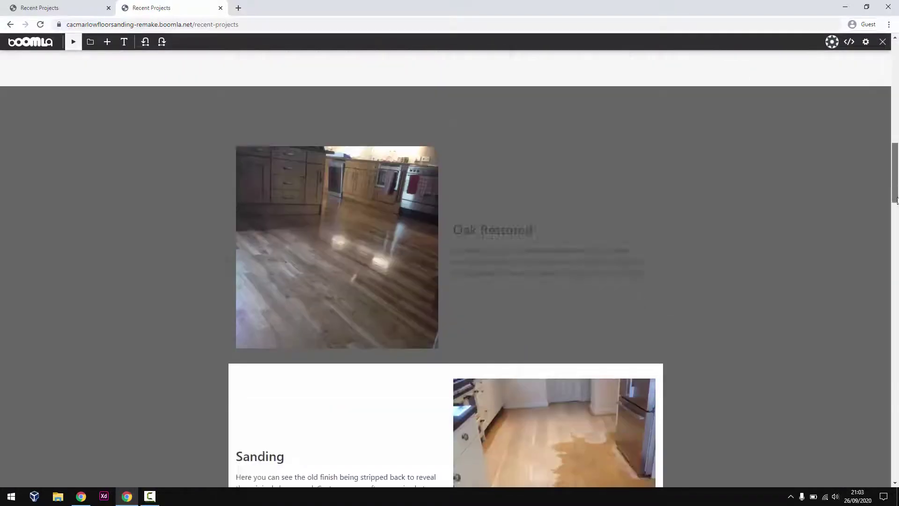
pyautogui.moveTo(894, 163); pyautogui.dragTo(895, 111)
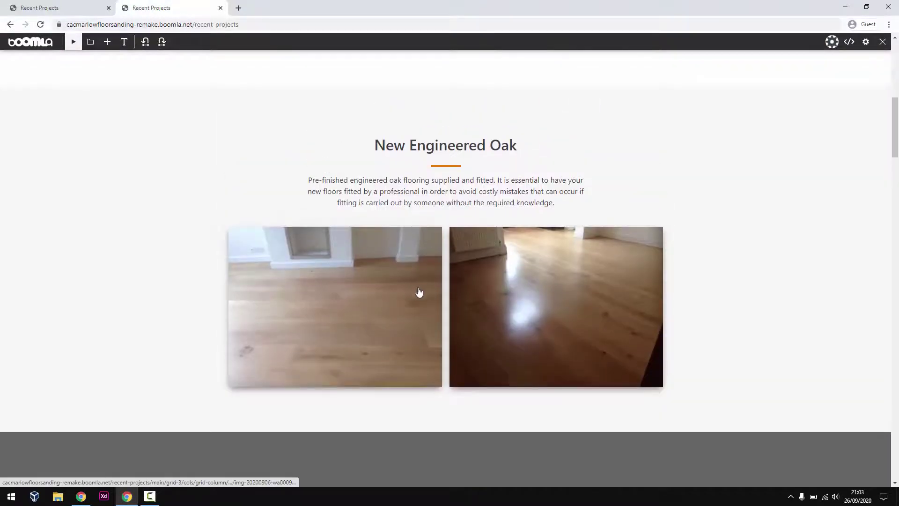
pyautogui.scroll(7, 458, 299)
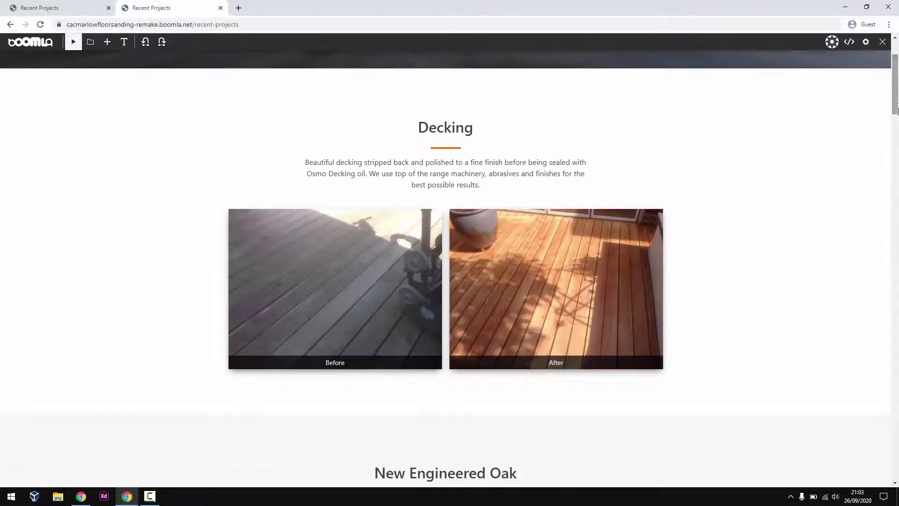
pyautogui.scroll(-15, 392, 200)
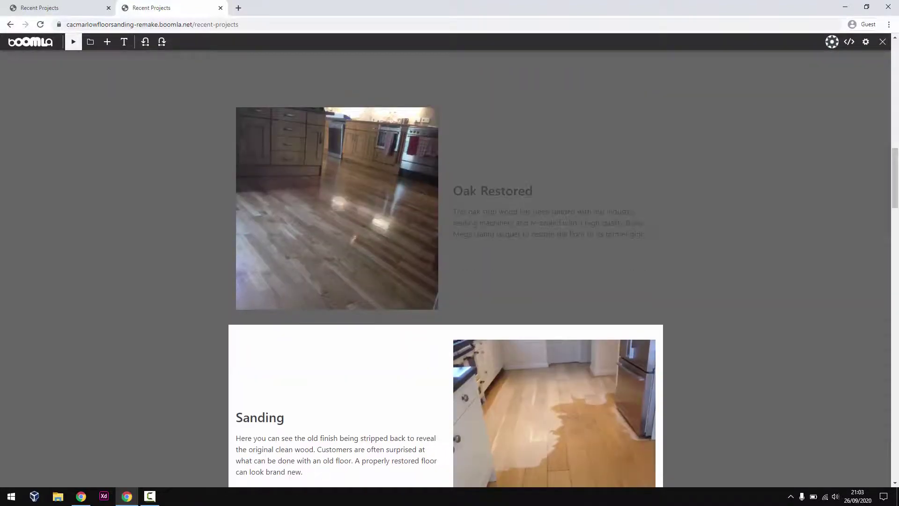
pyautogui.scroll(15, 703, 99)
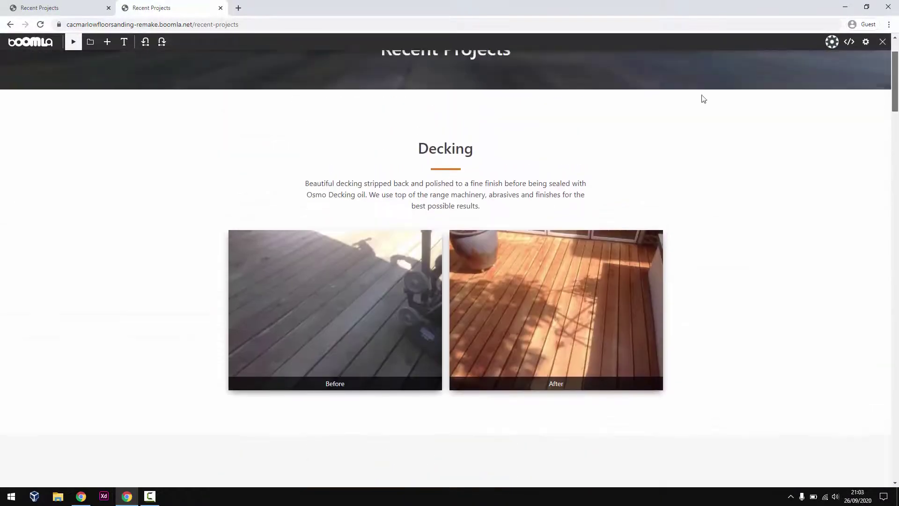
pyautogui.click(91, 41)
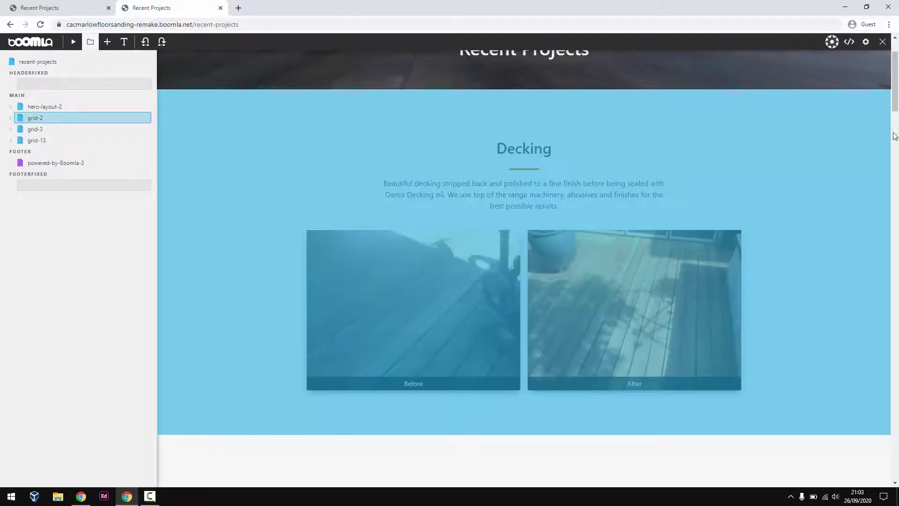
# Add a new empty column to the grid-4 Decking section's grid
pyautogui.scroll(-12, 894, 136)
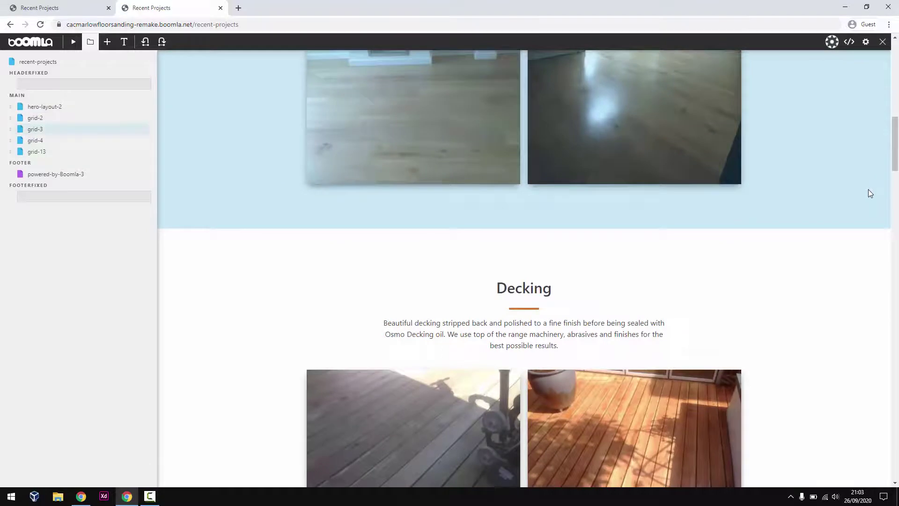
pyautogui.scroll(-12, 867, 190)
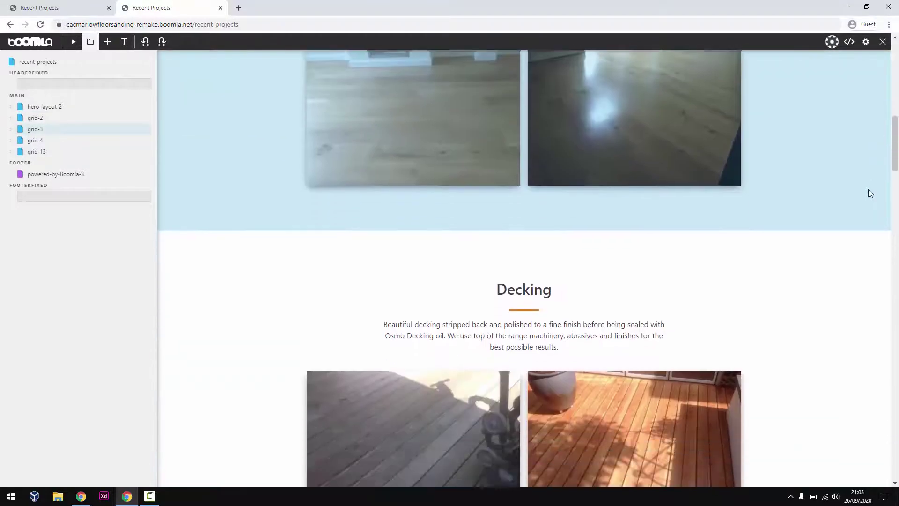
pyautogui.scroll(4, 869, 193)
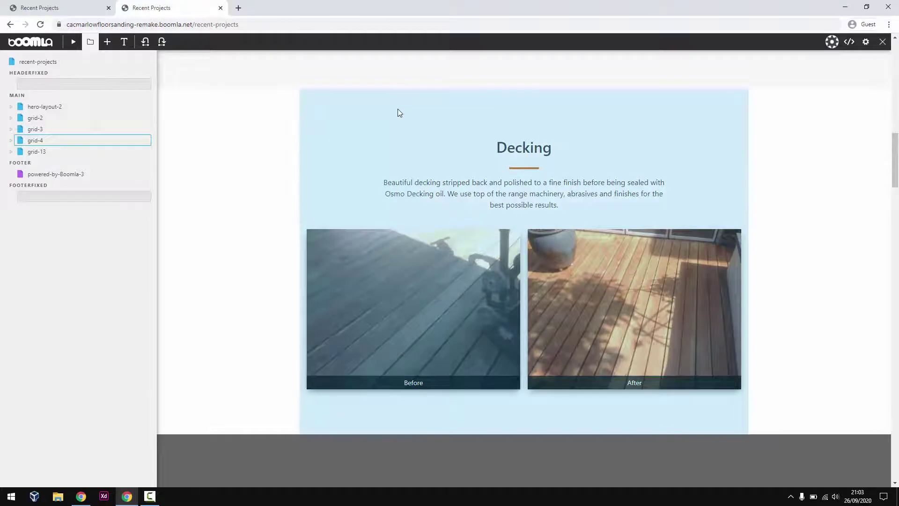
pyautogui.click(398, 109)
pyautogui.click(19, 151)
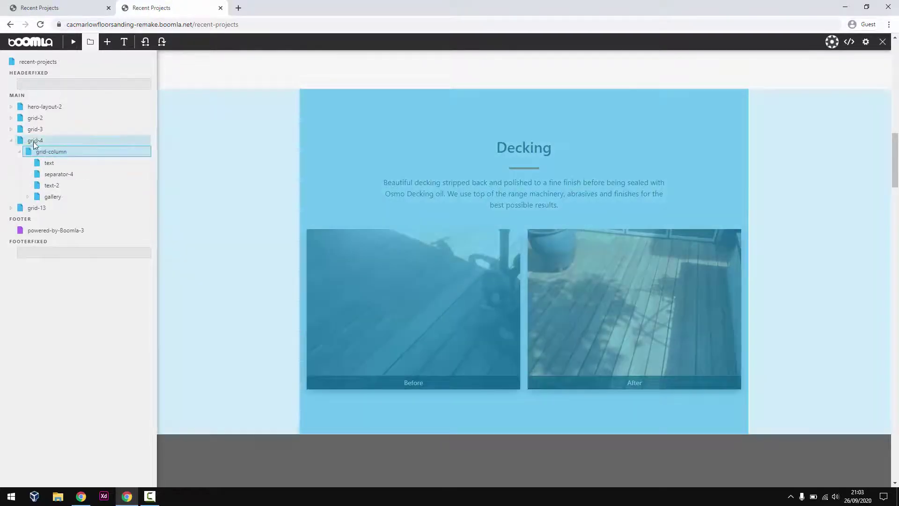
pyautogui.click(37, 142)
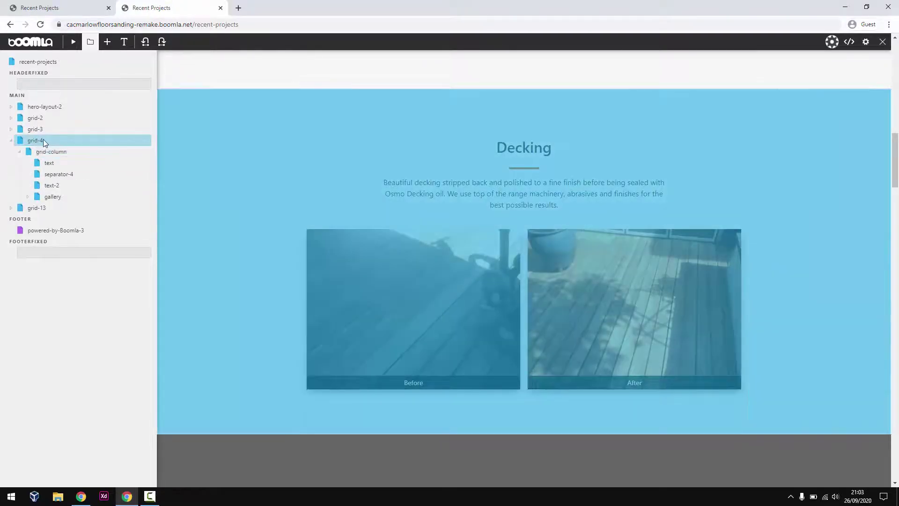
pyautogui.rightClick(43, 140)
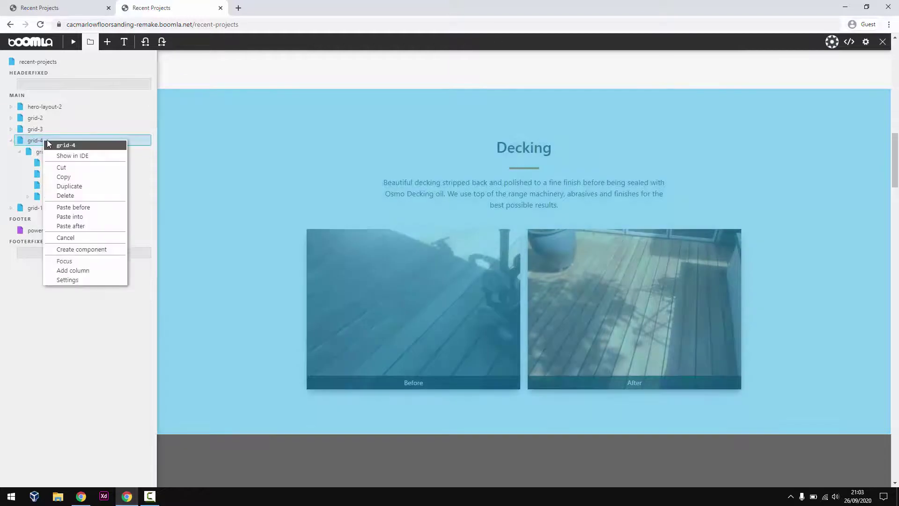
pyautogui.click(82, 271)
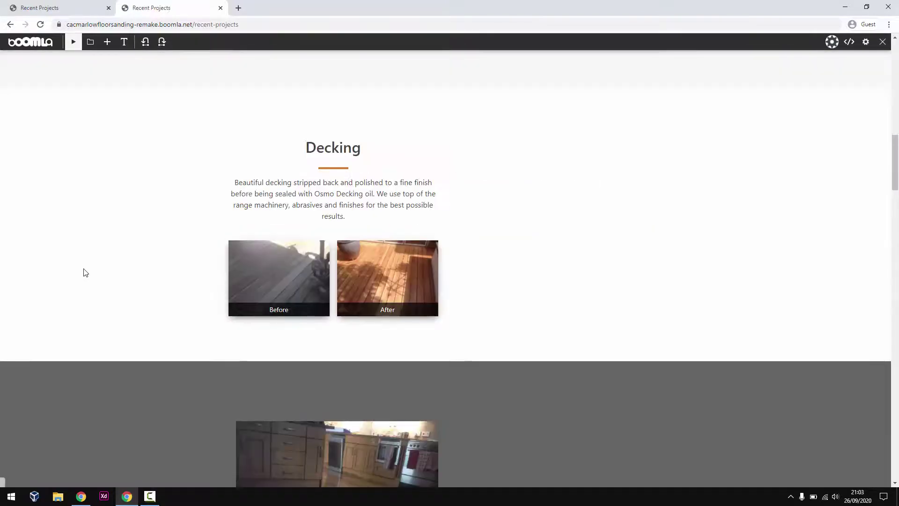
# Move the Decking heading, divider and text into the new column and delete the After photo
pyautogui.click(93, 46)
pyautogui.moveTo(417, 148); pyautogui.dragTo(600, 213)
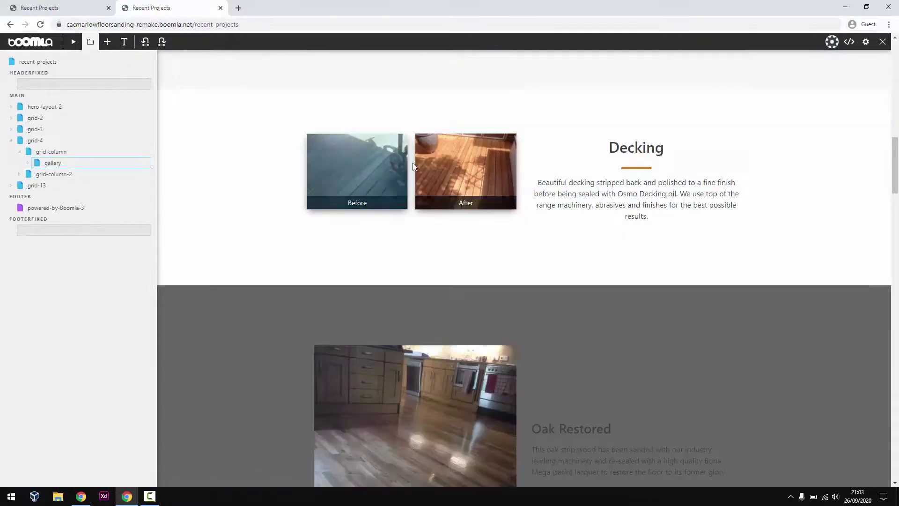
pyautogui.rightClick(453, 167)
pyautogui.click(483, 232)
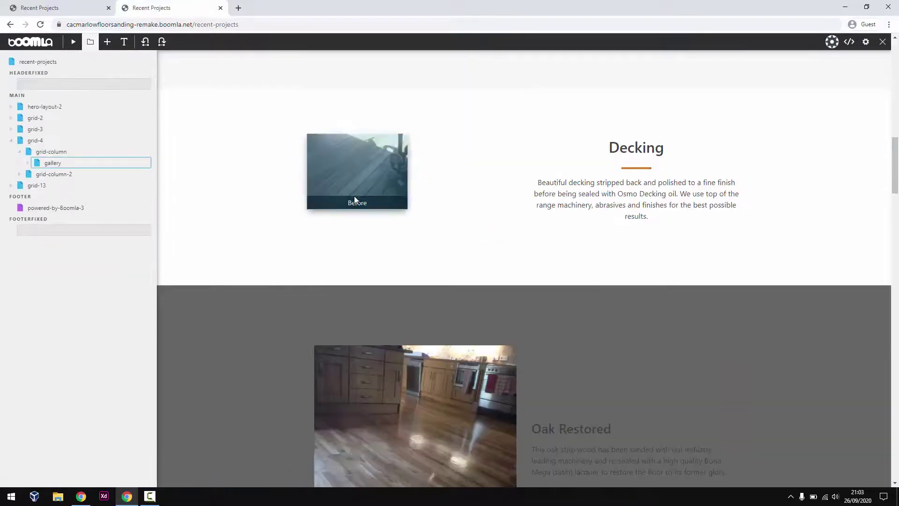
# Set the gallery to 1 column, delete the Before caption, and save
pyautogui.rightClick(433, 174)
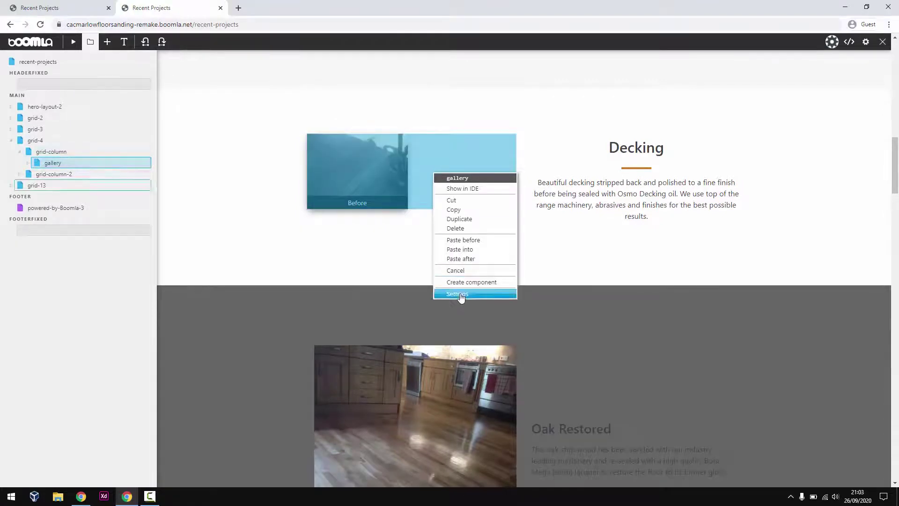
pyautogui.click(456, 291)
pyautogui.doubleClick(526, 177)
pyautogui.write('1')
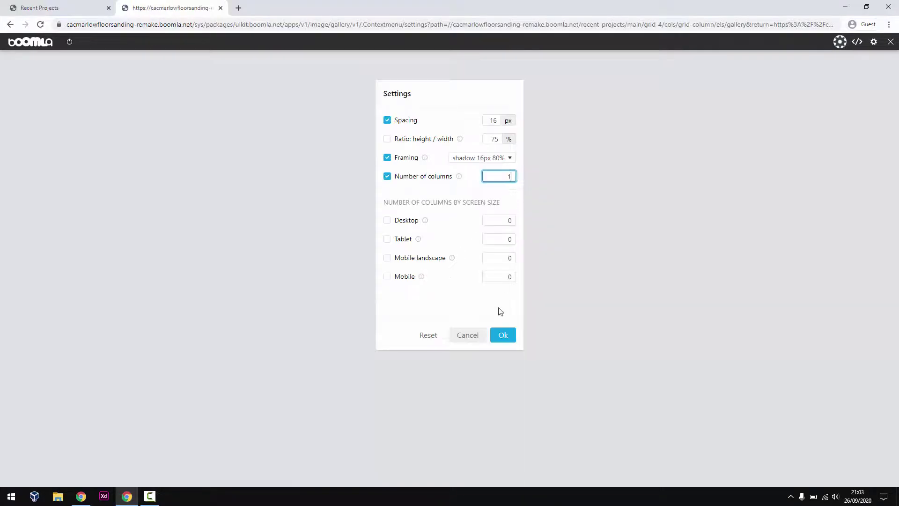
pyautogui.click(502, 337)
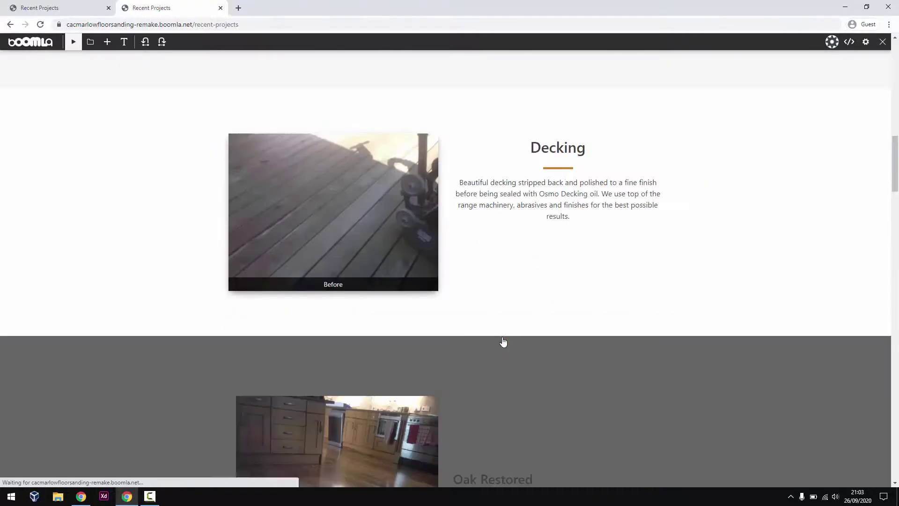
pyautogui.click(124, 41)
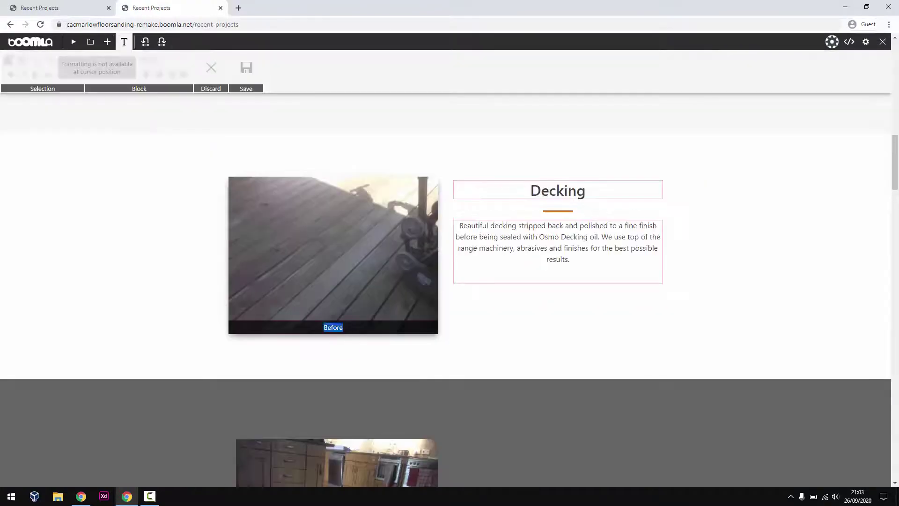
pyautogui.press('BackSpace')
pyautogui.click(124, 42)
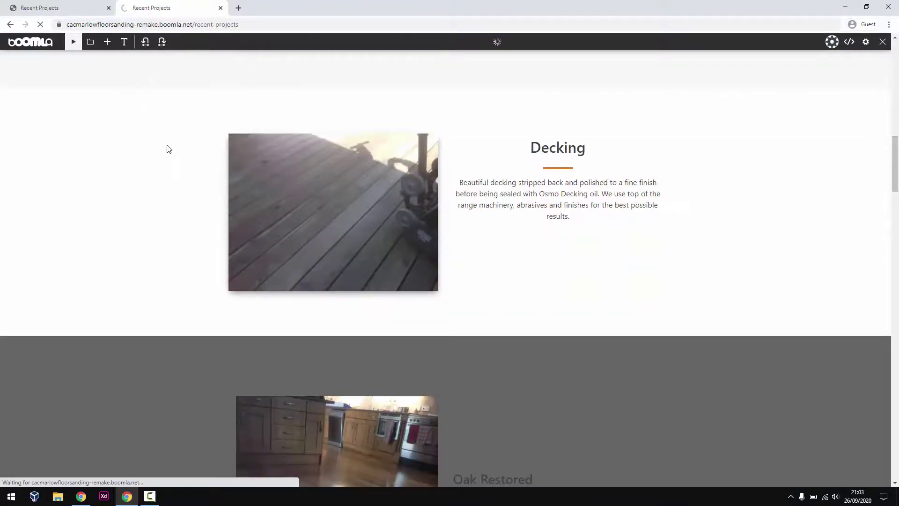
pyautogui.scroll(-3, 159, 169)
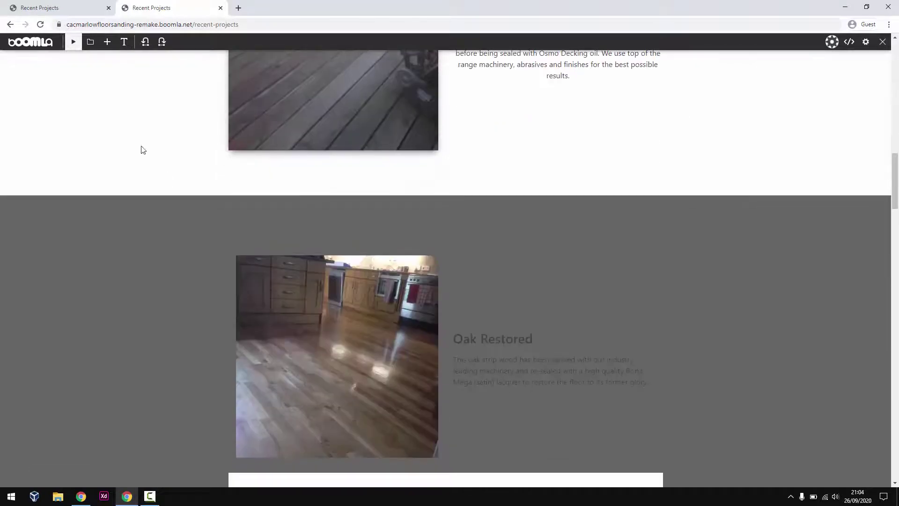
# Cut the oak kitchen photo, paste it before the deck photo in grid-4, then delete the deck photo
pyautogui.click(89, 52)
pyautogui.click(390, 333)
pyautogui.rightClick(391, 332)
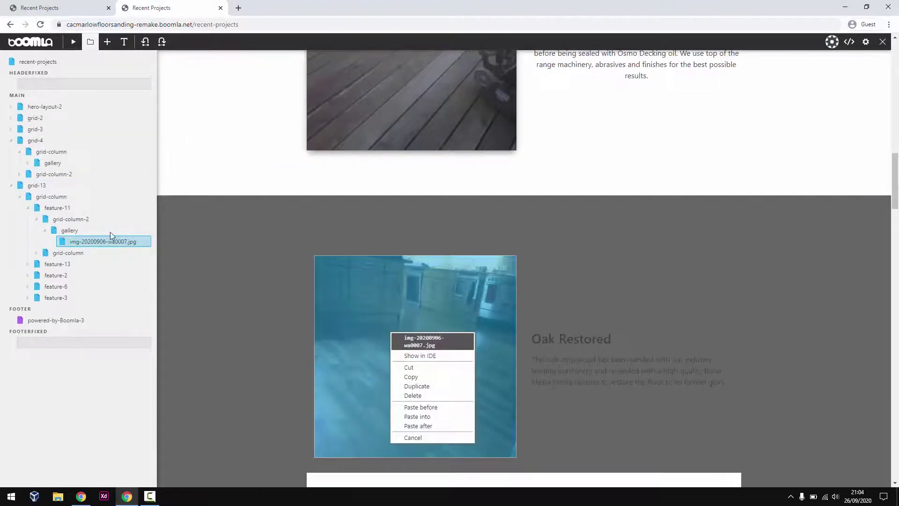
pyautogui.click(77, 243)
pyautogui.rightClick(80, 242)
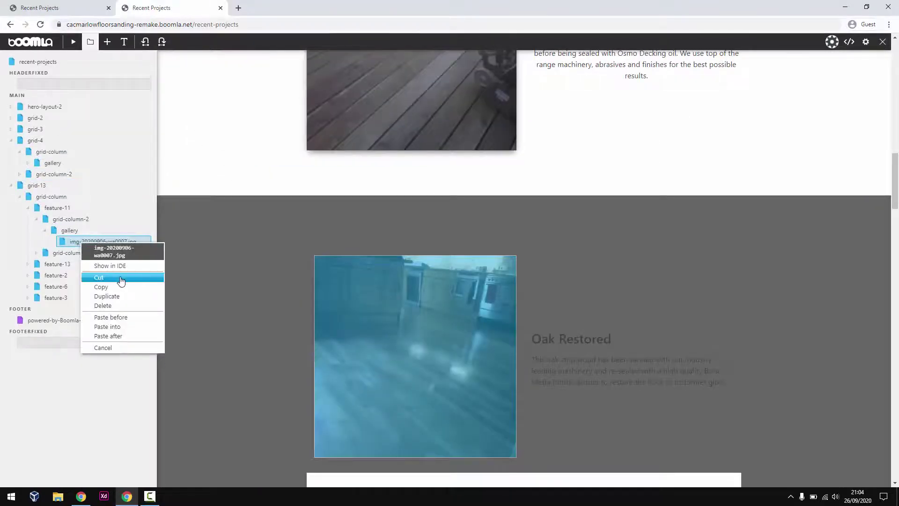
pyautogui.click(121, 280)
pyautogui.click(427, 100)
pyautogui.rightClick(80, 175)
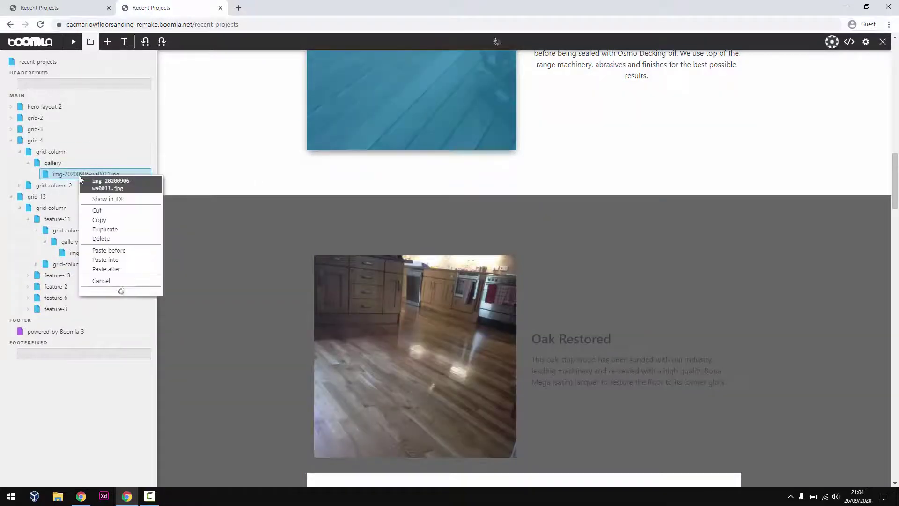
pyautogui.click(112, 250)
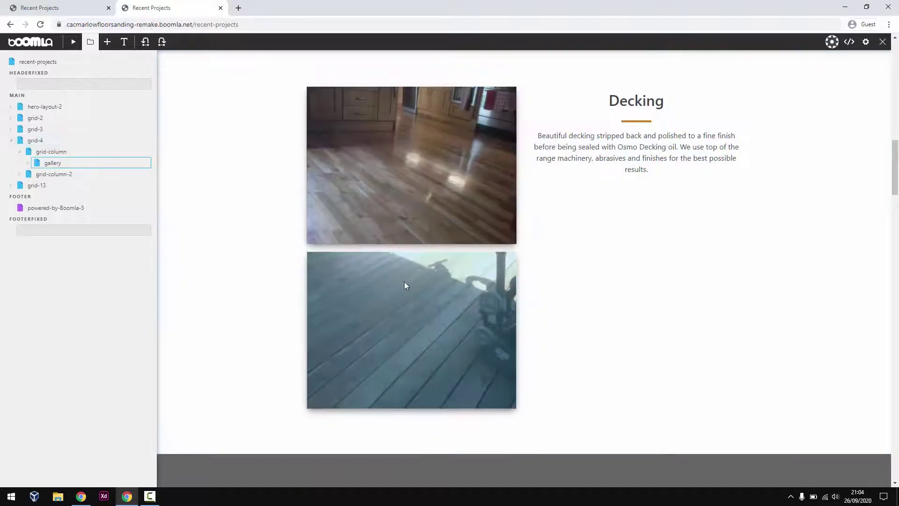
pyautogui.rightClick(411, 292)
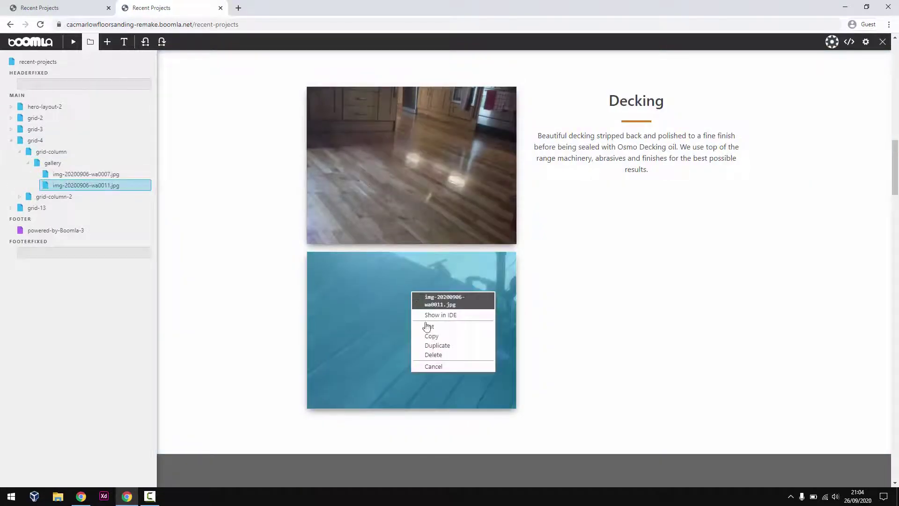
pyautogui.click(439, 355)
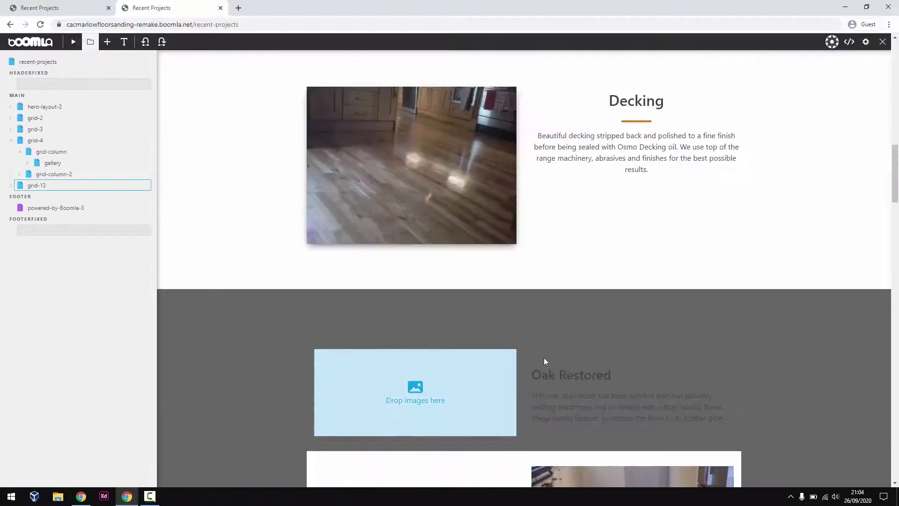
# Replace the Decking heading with 'Oak Restored' as a centred H2 heading
pyautogui.click(124, 42)
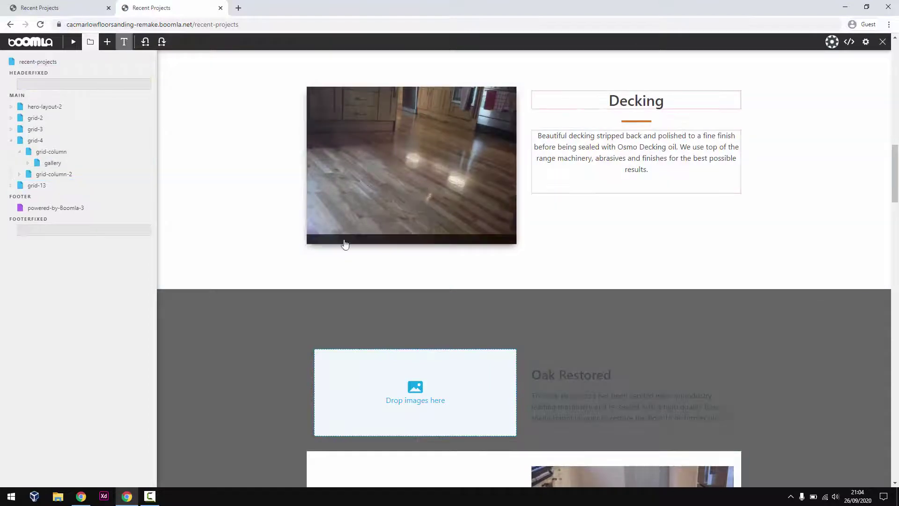
pyautogui.moveTo(534, 418); pyautogui.dragTo(440, 419)
pyautogui.doubleClick(557, 144)
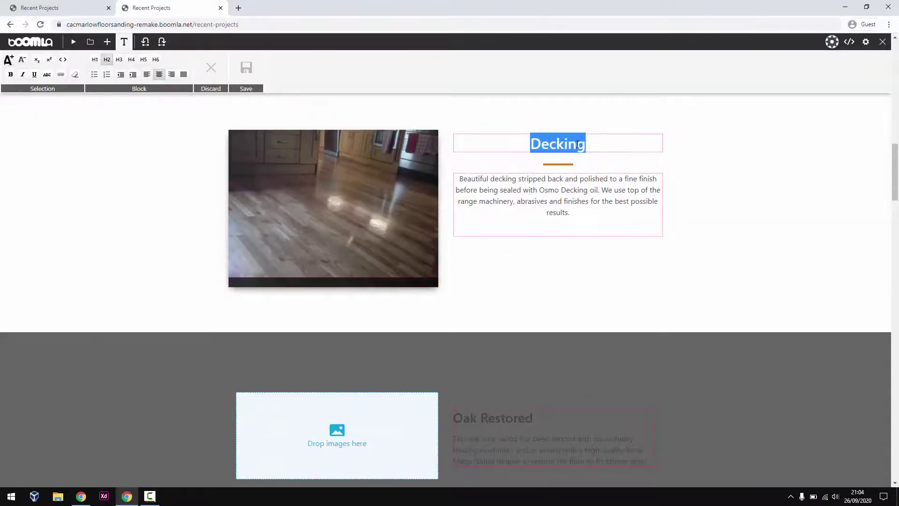
pyautogui.hotkey('ctrl', 'v')
pyautogui.moveTo(533, 143); pyautogui.dragTo(453, 143)
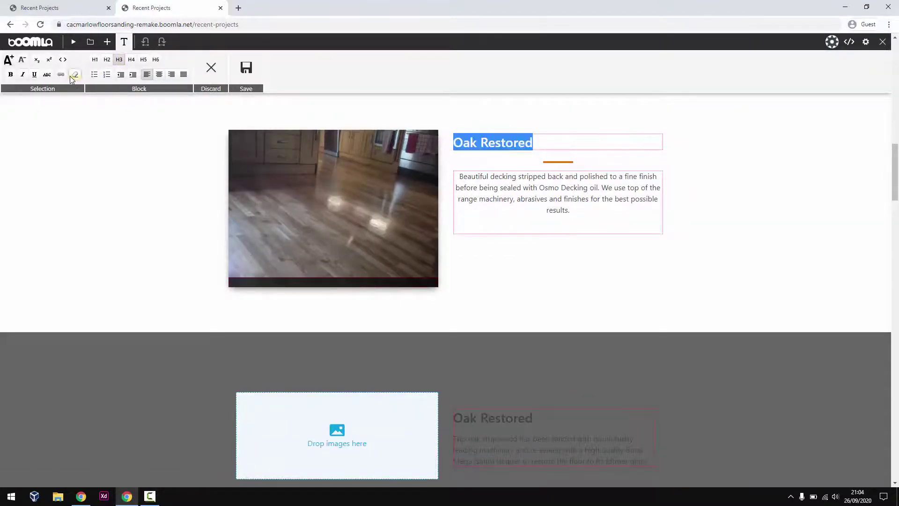
pyautogui.click(107, 59)
pyautogui.click(159, 75)
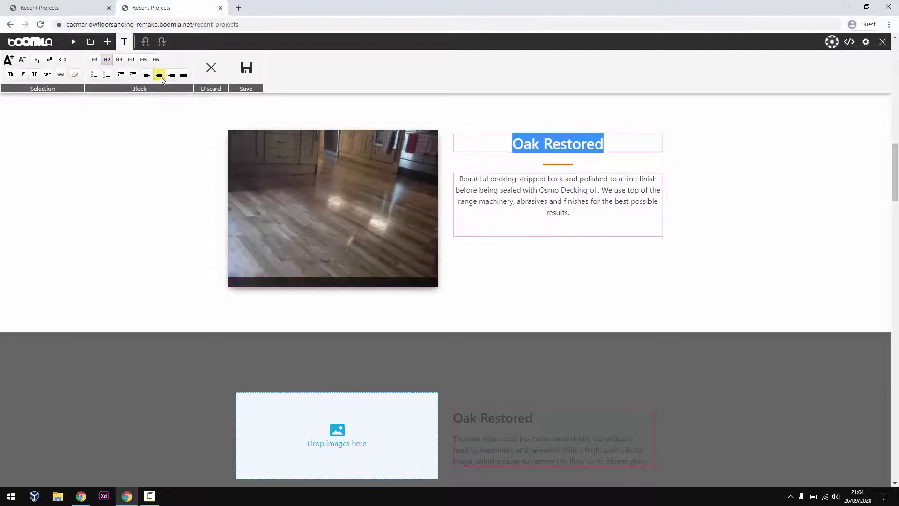
pyautogui.click(125, 43)
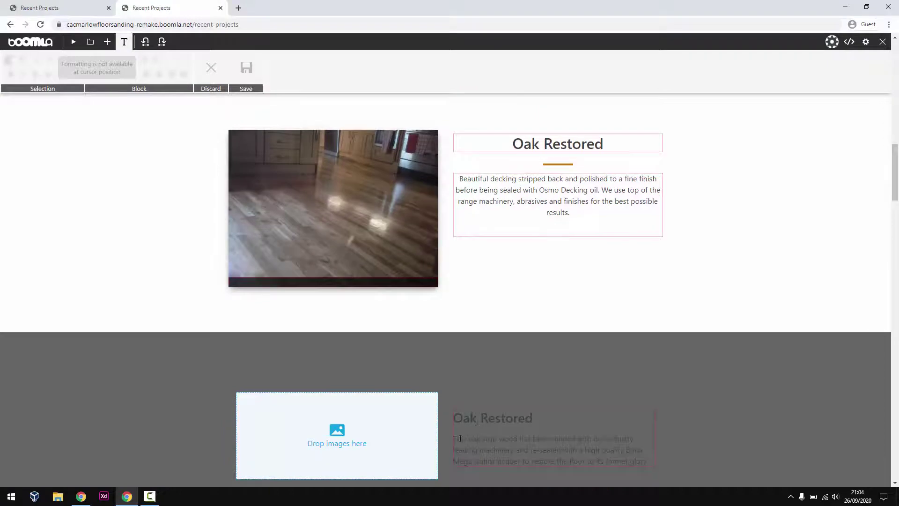
# Replace the old decking paragraph with the oak strip wood description and save the text
pyautogui.moveTo(460, 438); pyautogui.dragTo(720, 468)
pyautogui.moveTo(581, 213); pyautogui.dragTo(457, 180)
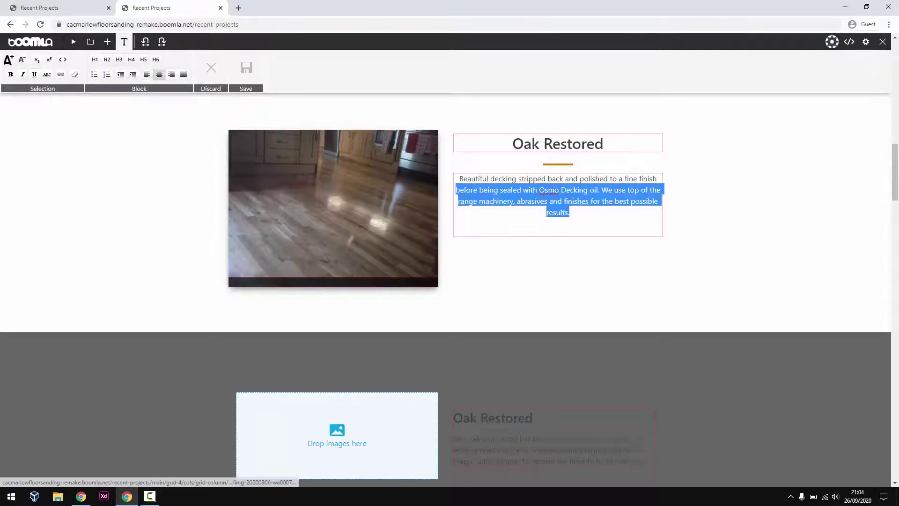
pyautogui.hotkey('ctrl', 'v')
pyautogui.press('BackSpace')
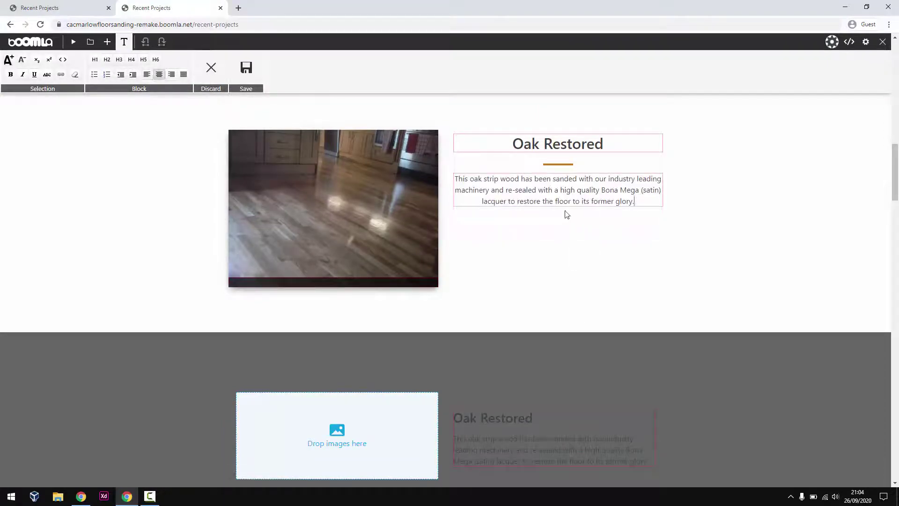
pyautogui.click(125, 43)
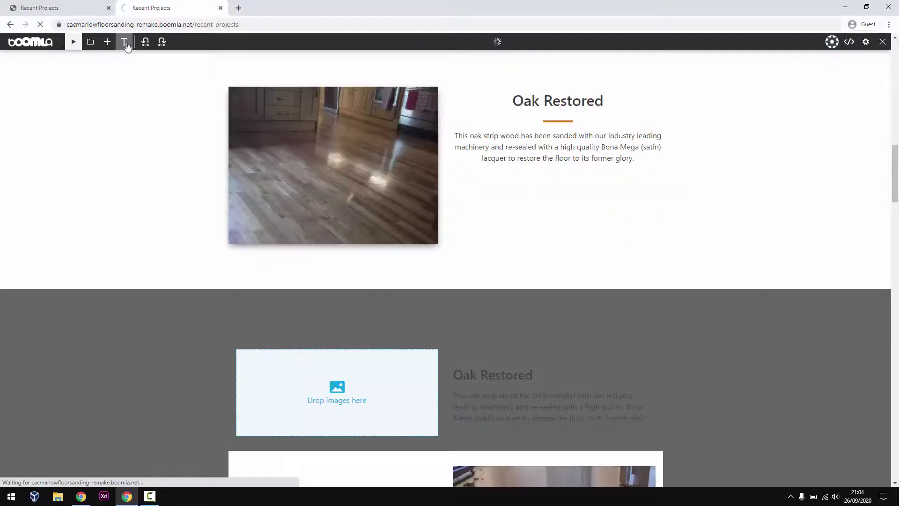
# Open the grid-column-2 text column's settings and its Vertical align items choices
pyautogui.scroll(2, 102, 118)
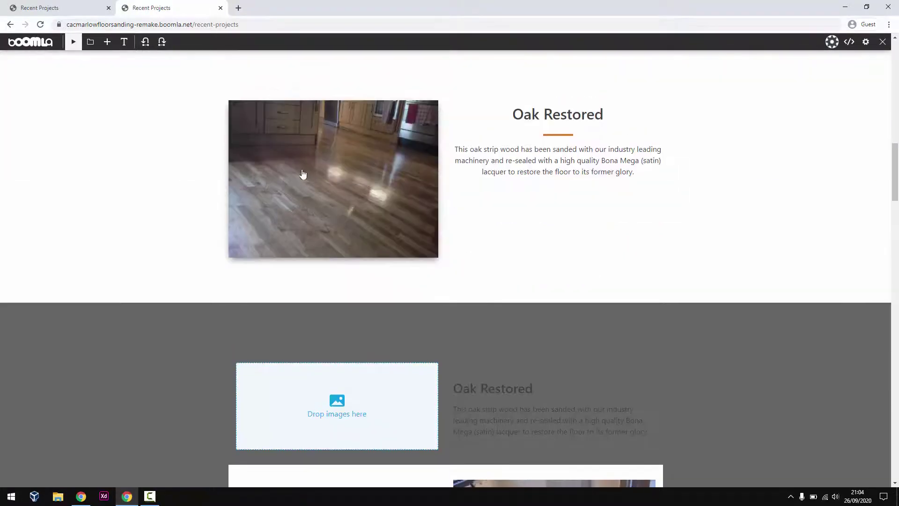
pyautogui.click(90, 41)
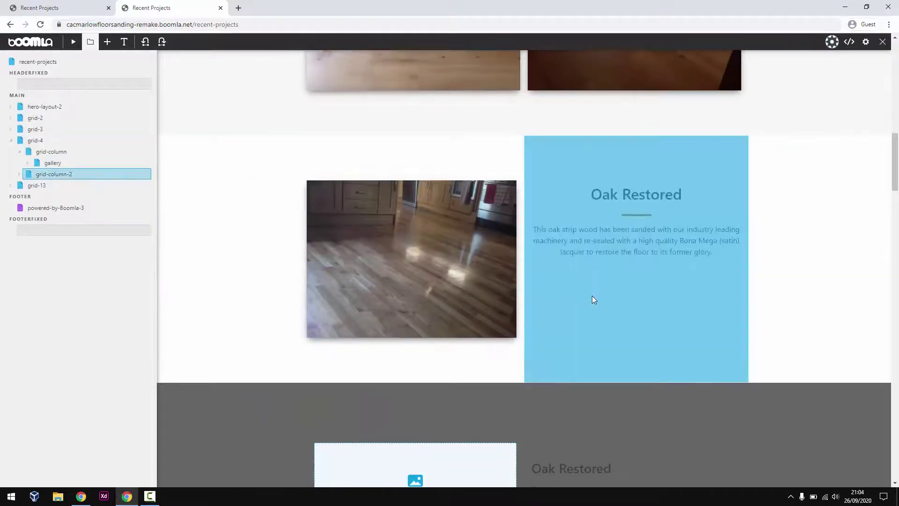
pyautogui.rightClick(597, 296)
pyautogui.click(637, 375)
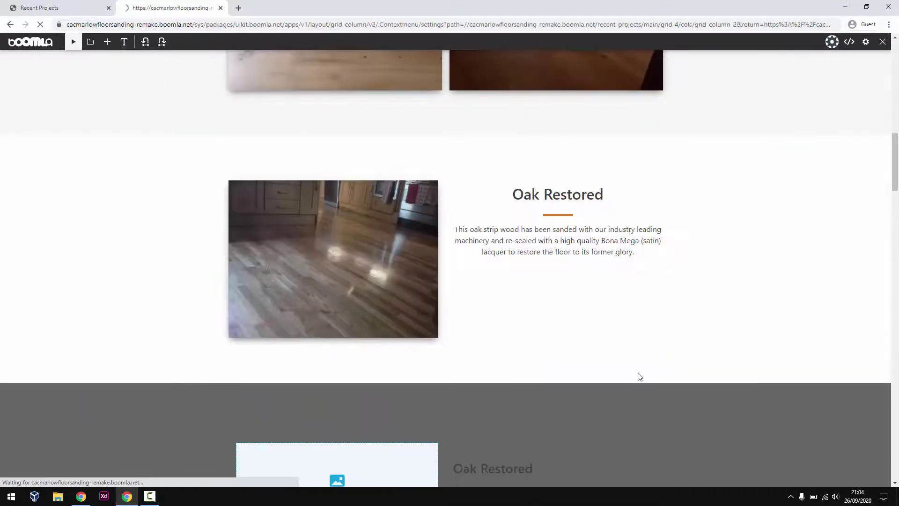
pyautogui.click(483, 139)
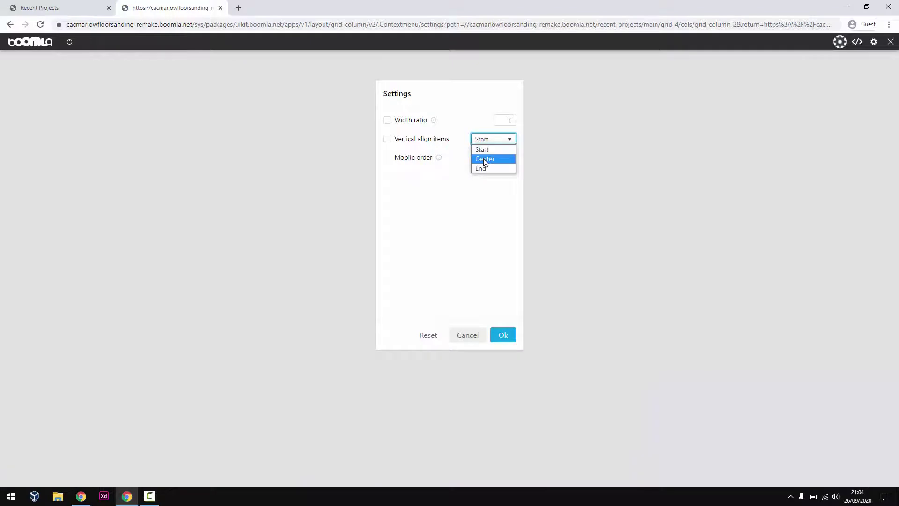
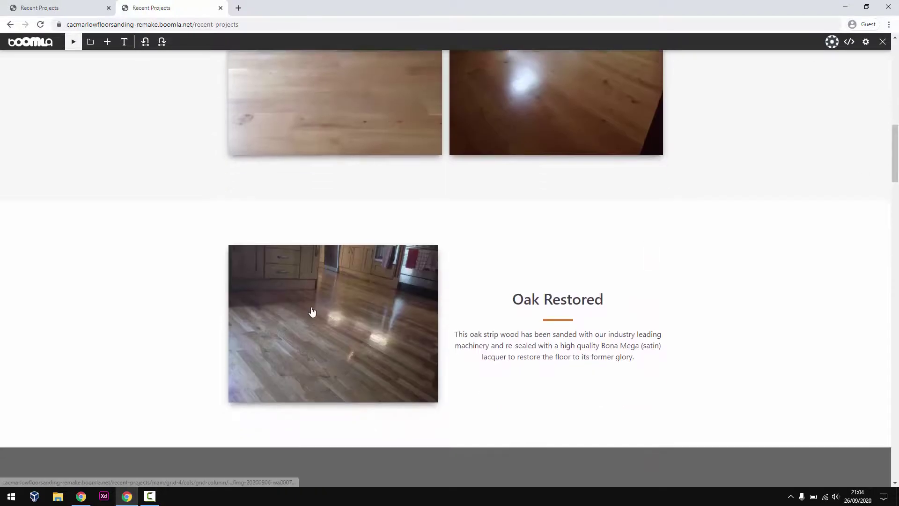
# Preview the Oak Restored photo full-screen, then select it in the page structure tree
pyautogui.click(312, 311)
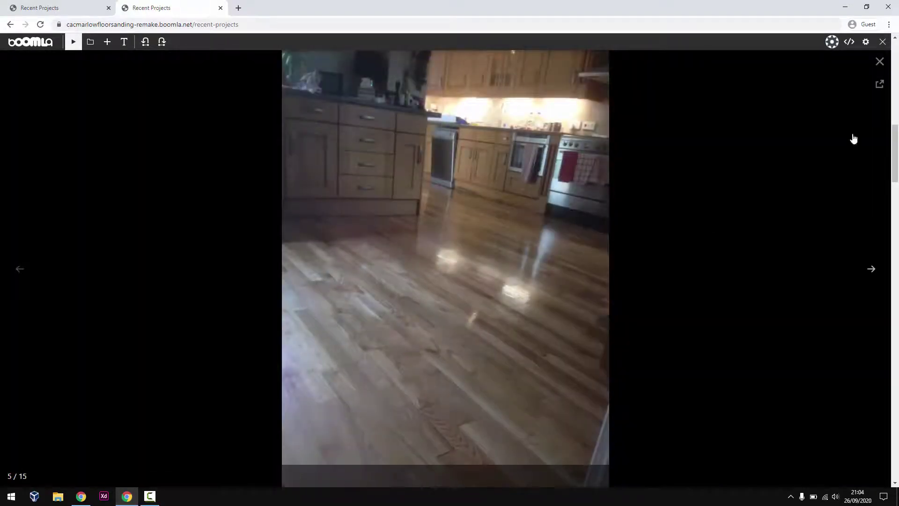
pyautogui.click(879, 63)
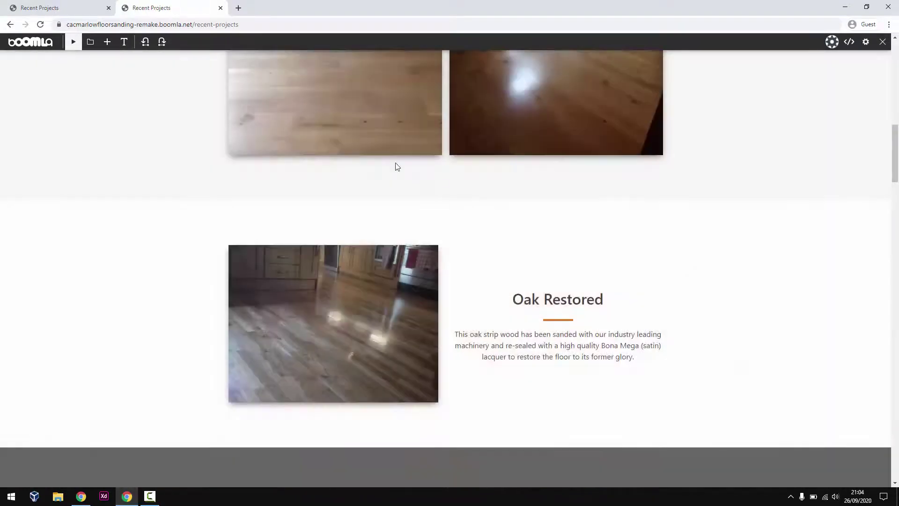
pyautogui.click(92, 43)
pyautogui.click(400, 299)
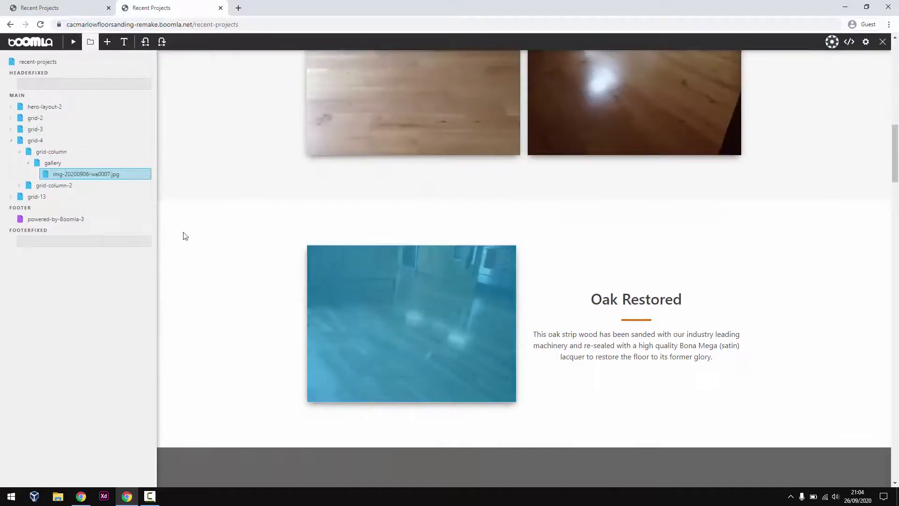
# Set the Oak Restored gallery's height/width ratio to 133%
pyautogui.click(60, 163)
pyautogui.rightClick(60, 164)
pyautogui.click(98, 257)
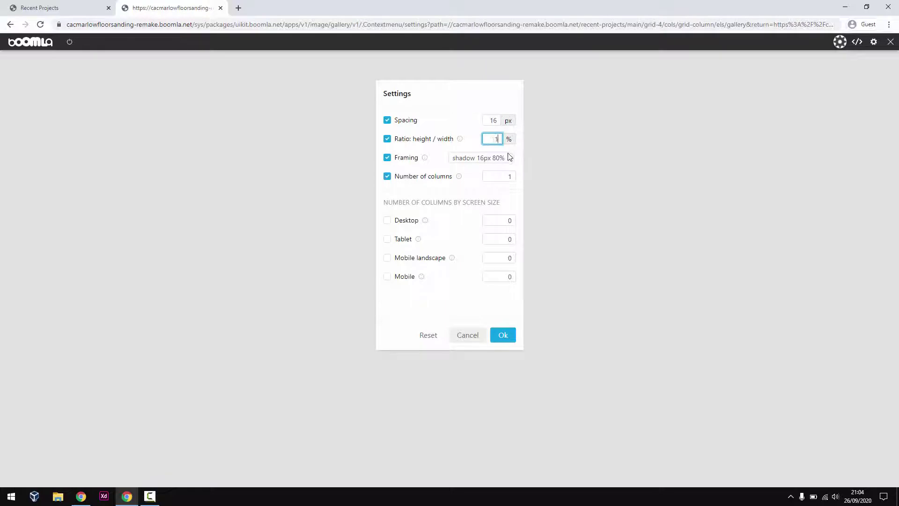
pyautogui.click(510, 336)
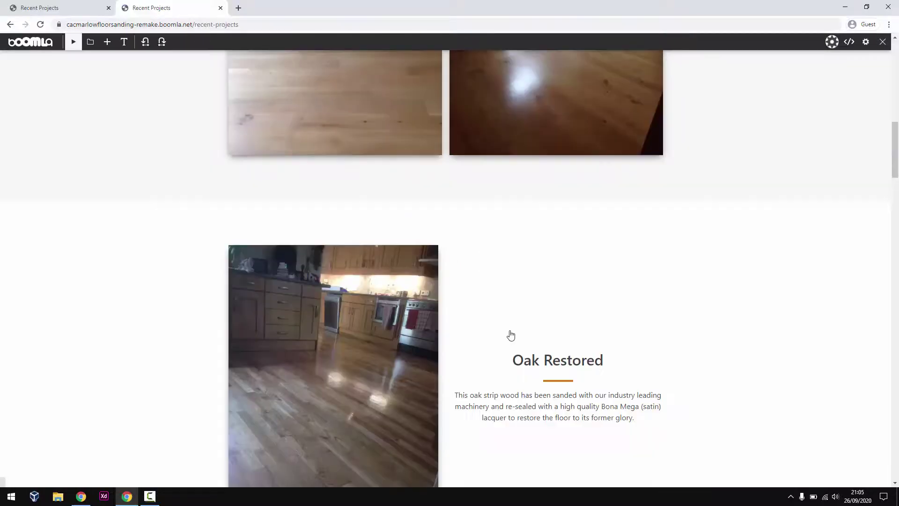
# Preview the now portrait-shaped oak floor photo full-screen to check the new ratio
pyautogui.scroll(-4, 509, 335)
pyautogui.click(387, 244)
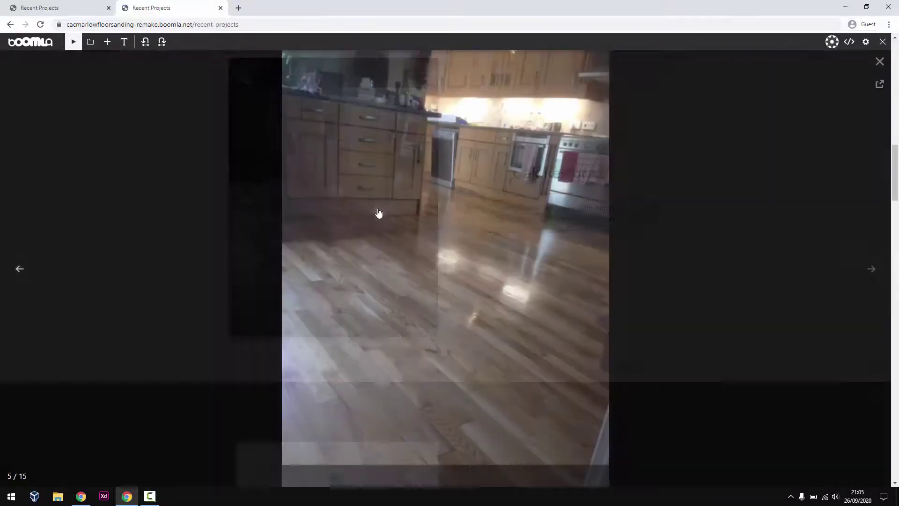
pyautogui.click(878, 63)
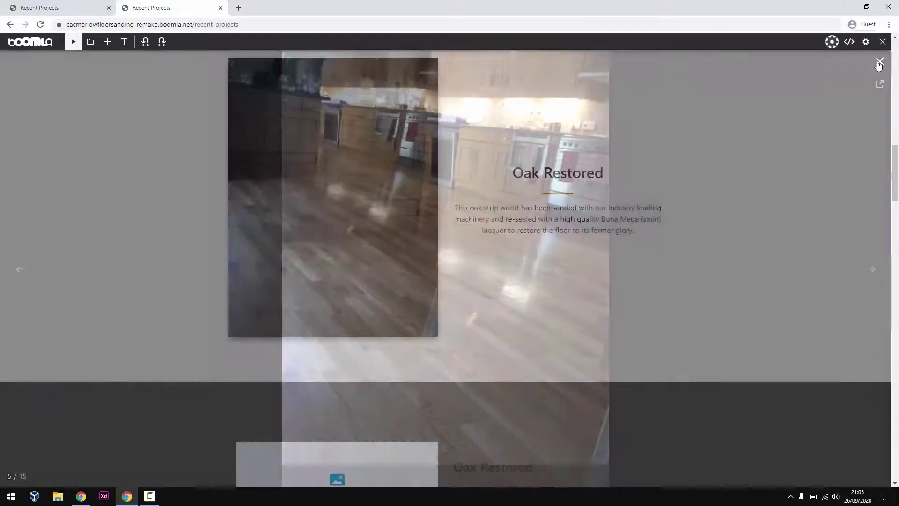
pyautogui.click(371, 191)
pyautogui.click(879, 61)
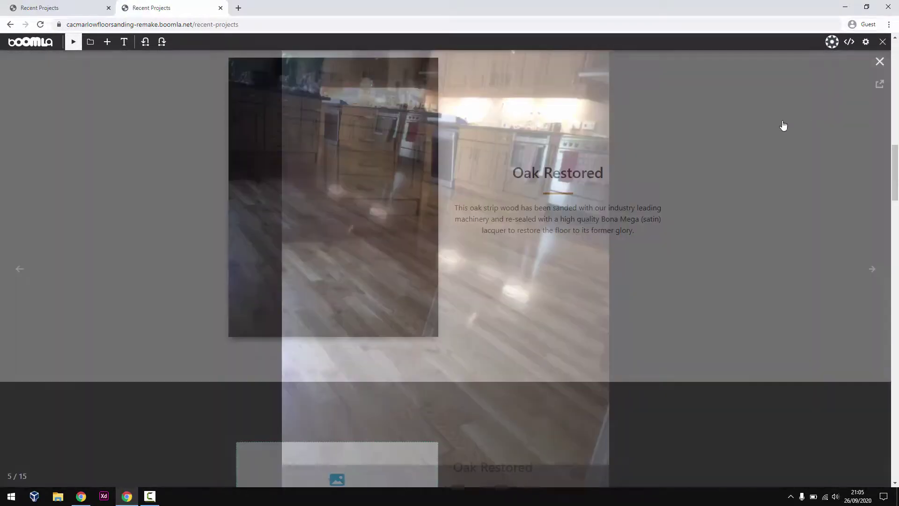
pyautogui.scroll(3, 895, 187)
pyautogui.scroll(-8, 895, 186)
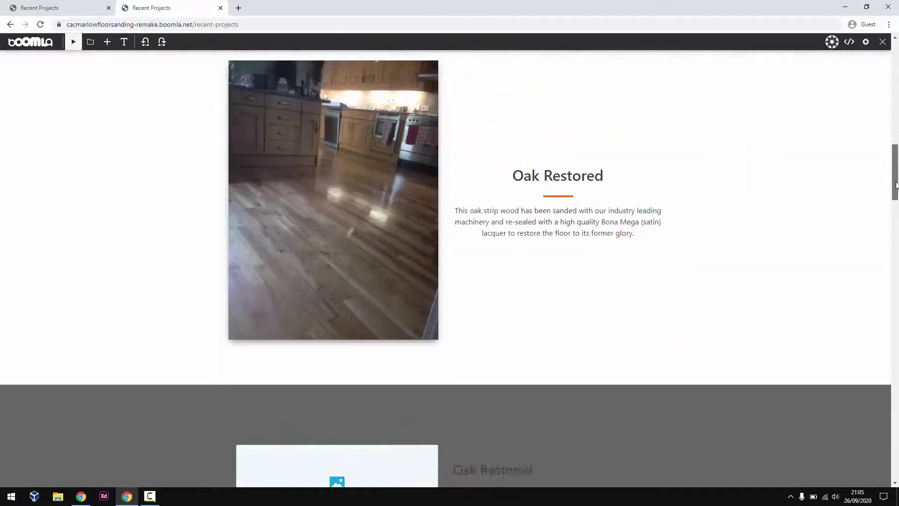
pyautogui.click(90, 42)
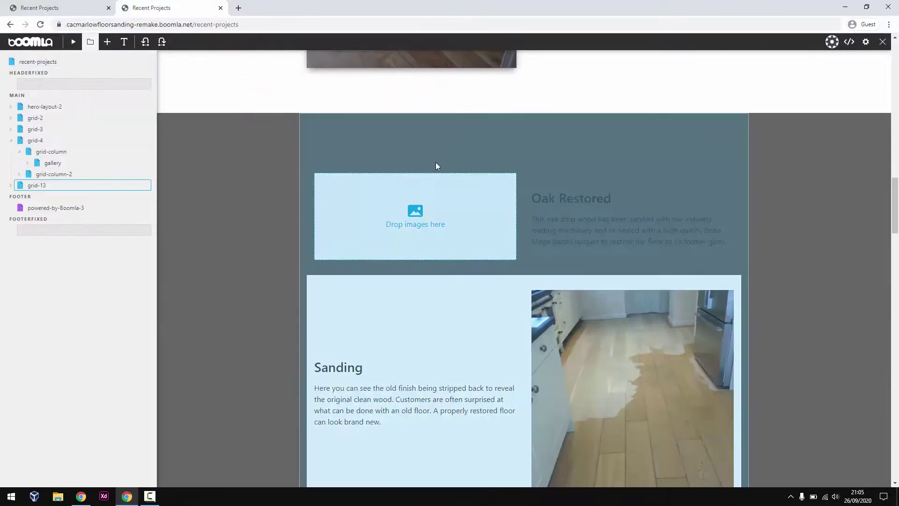
# Delete the empty Oak Restored placeholder block (feature-11) from the grey section
pyautogui.click(55, 209)
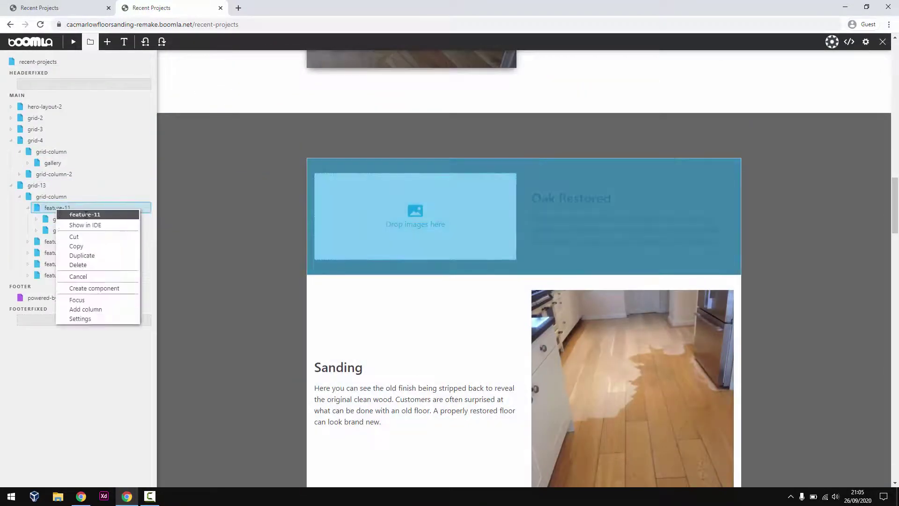
pyautogui.click(93, 265)
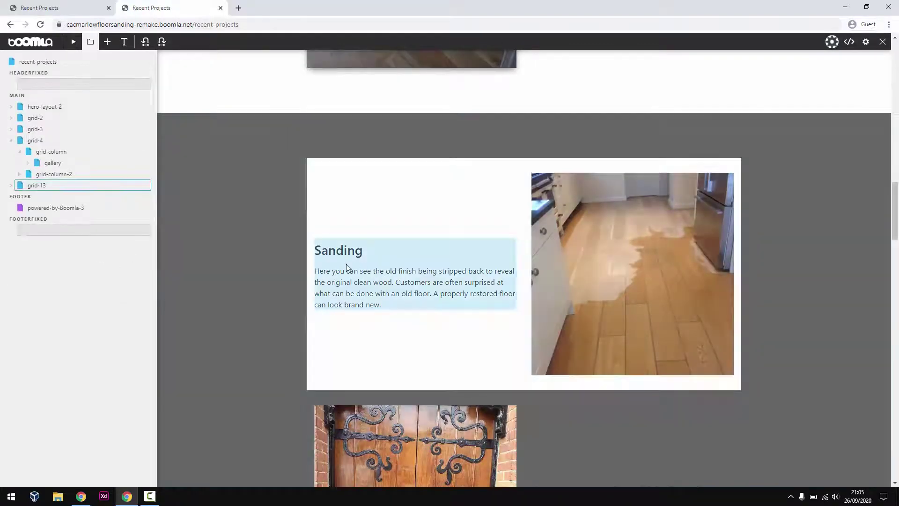
pyautogui.scroll(1, 359, 220)
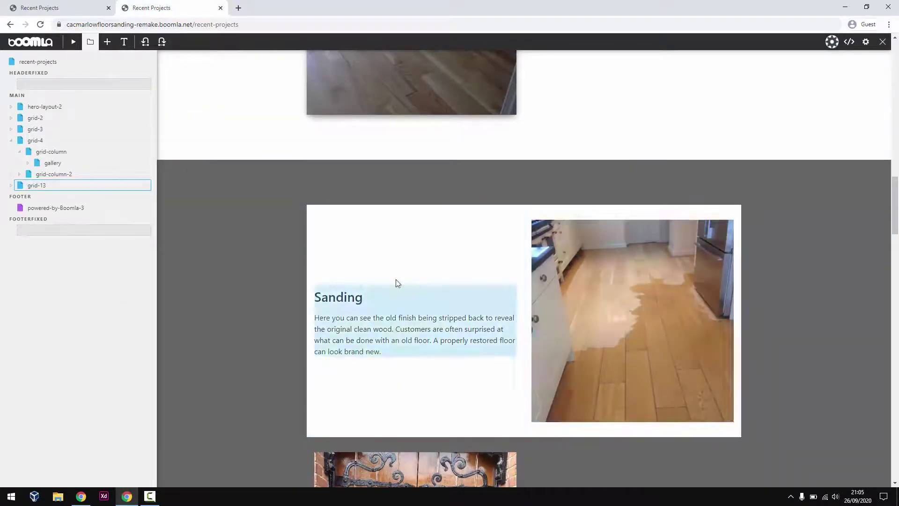
pyautogui.scroll(4, 656, 225)
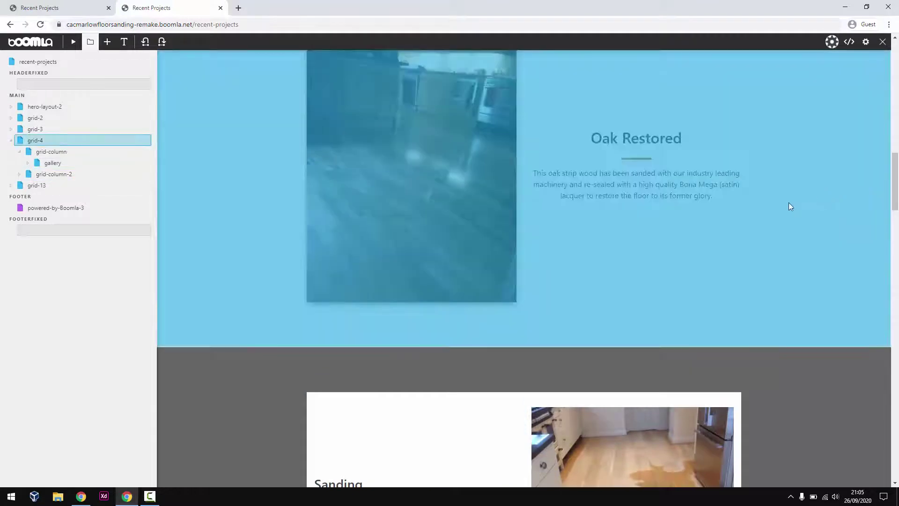
# Duplicate the Oak Restored section and give the copy a light grey RAINBOW background colour
pyautogui.rightClick(802, 202)
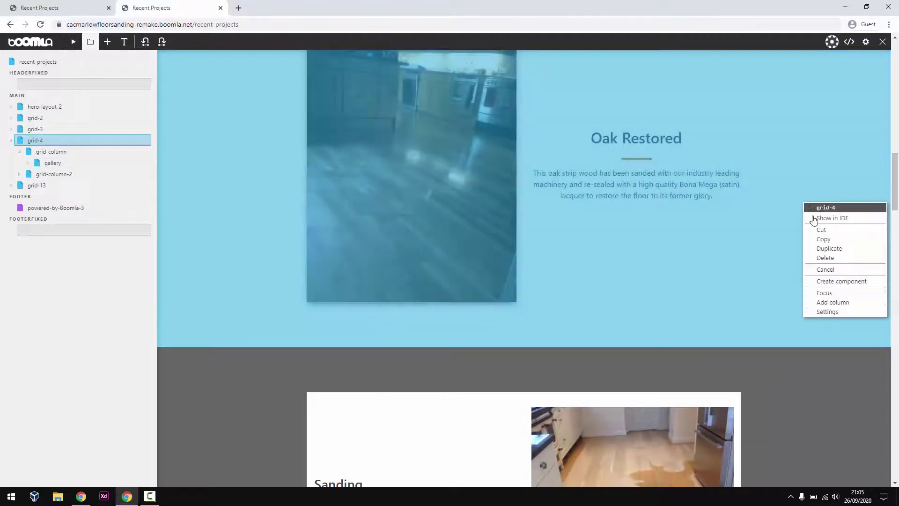
pyautogui.click(819, 246)
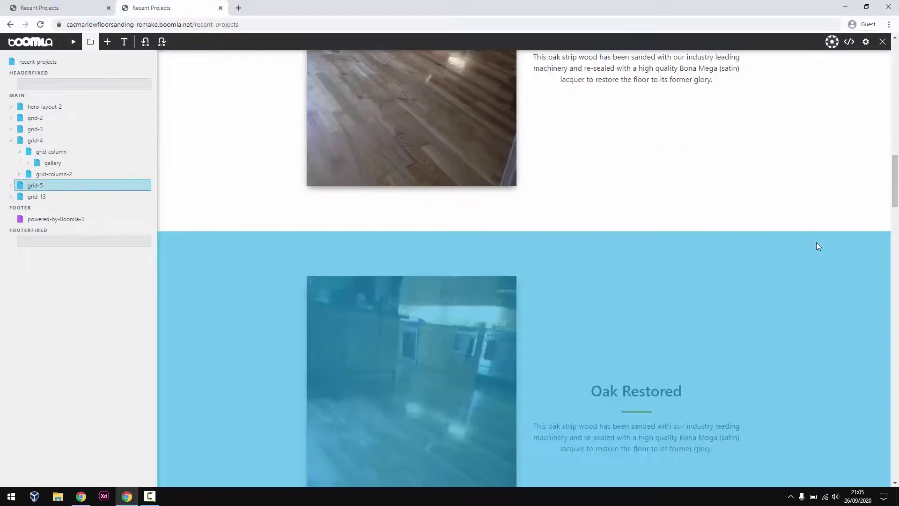
pyautogui.rightClick(816, 242)
pyautogui.click(831, 355)
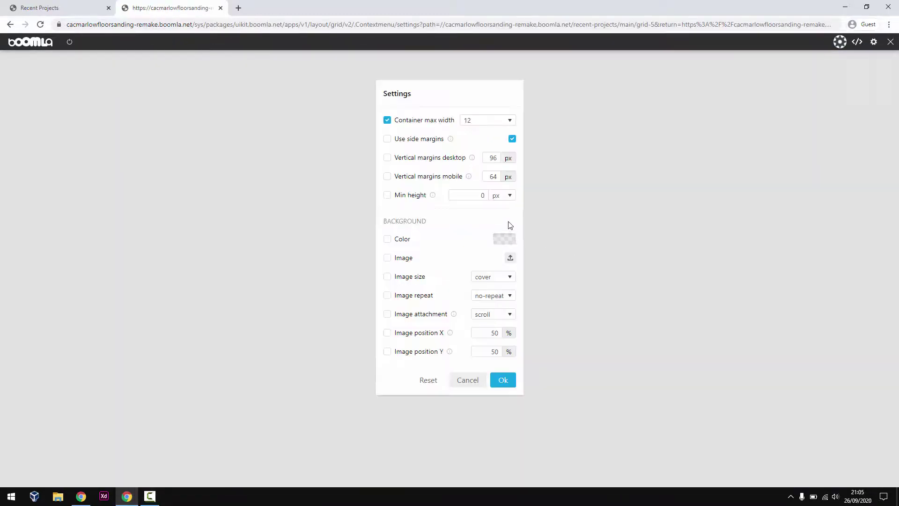
pyautogui.click(503, 241)
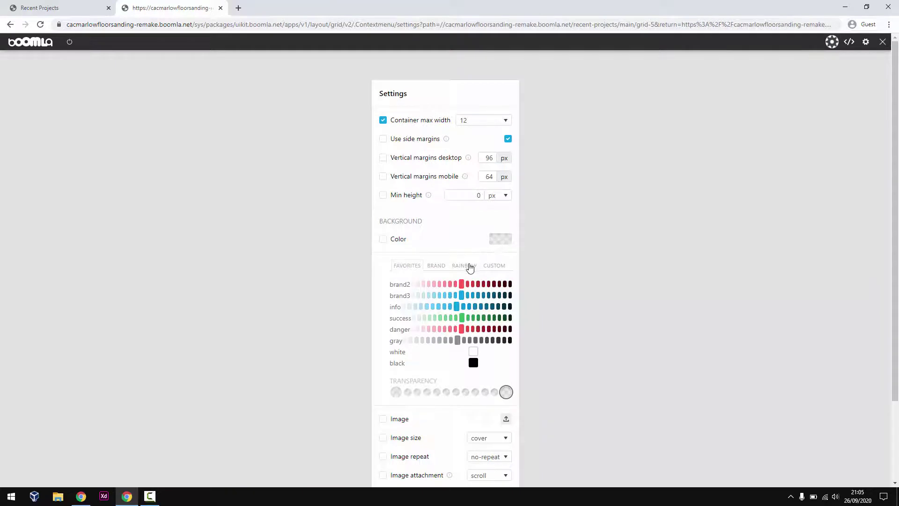
pyautogui.click(470, 267)
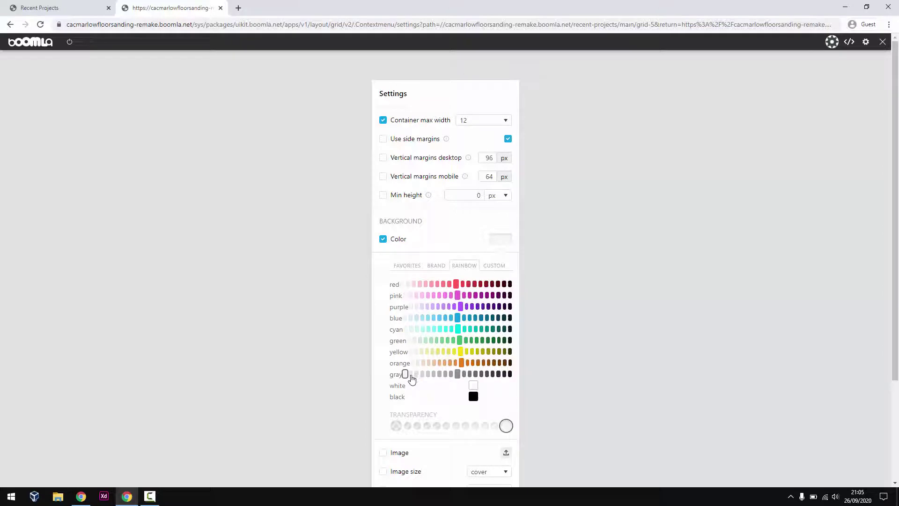
pyautogui.click(522, 320)
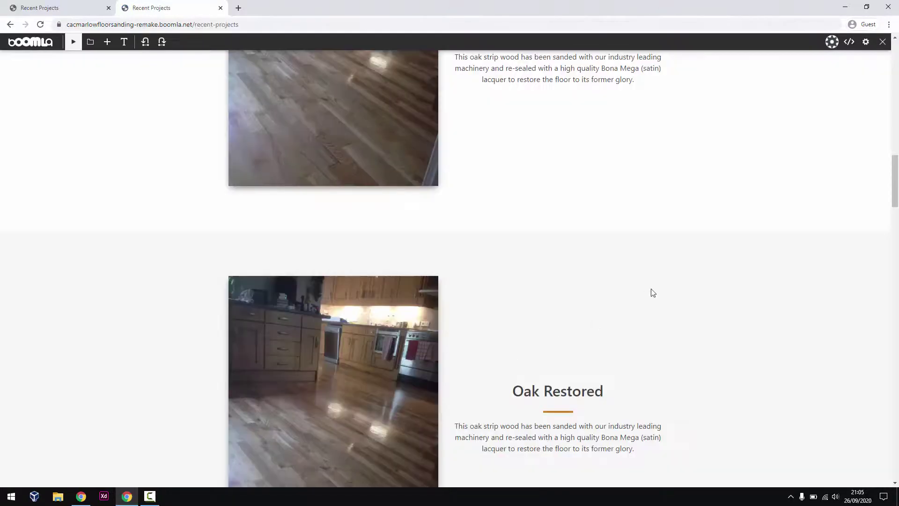
pyautogui.scroll(-3, 896, 177)
pyautogui.click(90, 42)
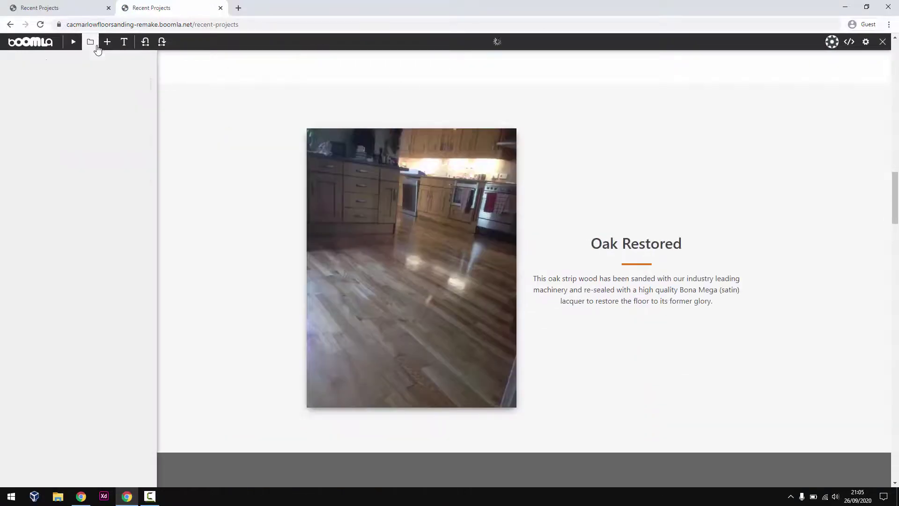
# Move the copy's text column left and swap its oak photo for the Sanding kitchen photo
pyautogui.click(532, 102)
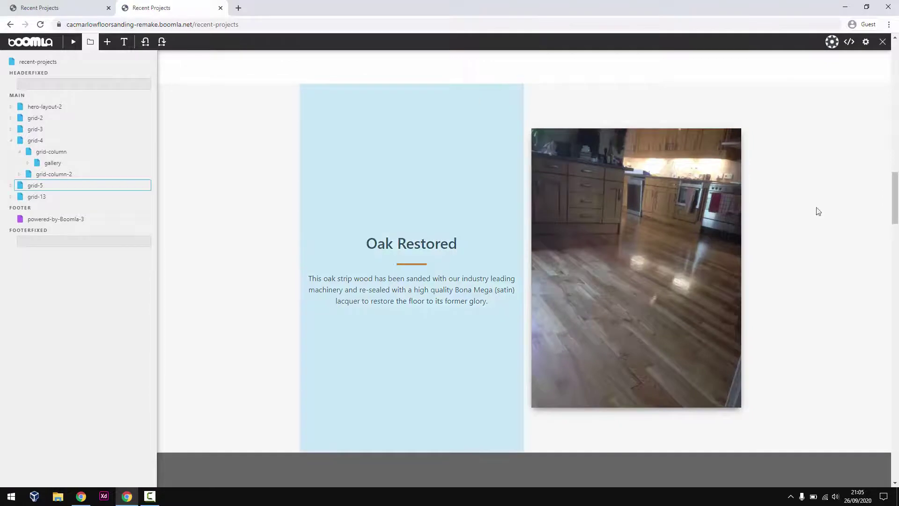
pyautogui.scroll(-7, 897, 200)
pyautogui.scroll(1, 897, 200)
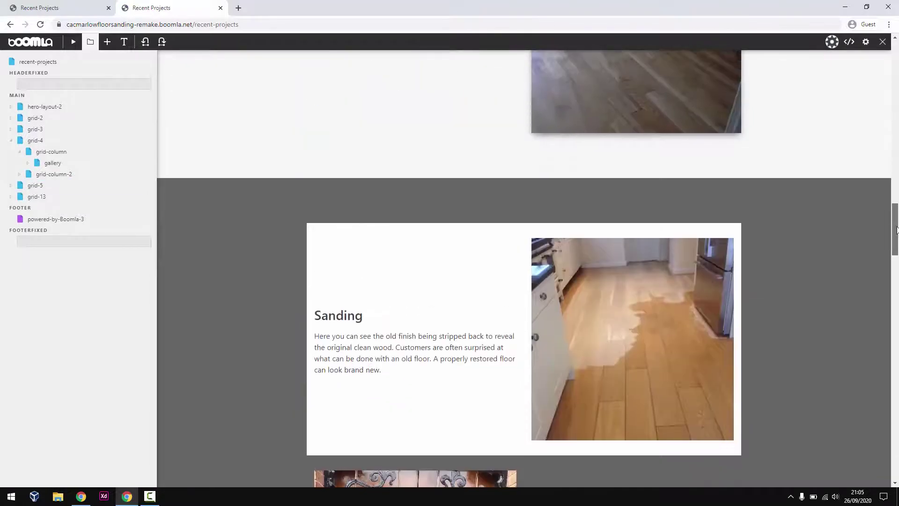
pyautogui.moveTo(607, 307); pyautogui.dragTo(560, 93)
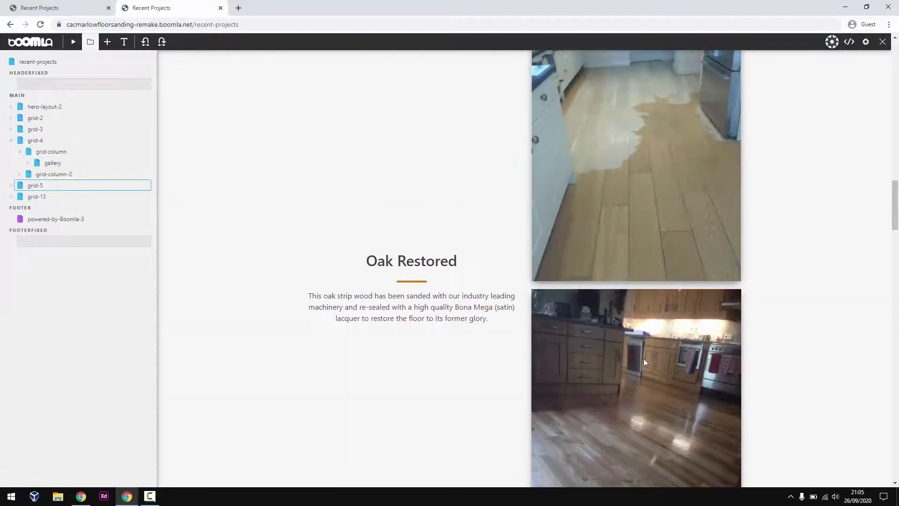
pyautogui.rightClick(643, 358)
pyautogui.click(667, 419)
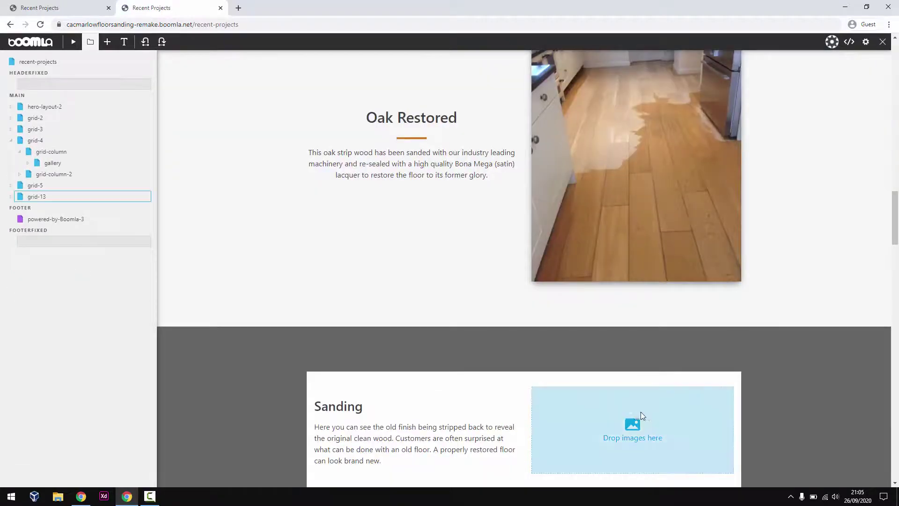
pyautogui.click(73, 42)
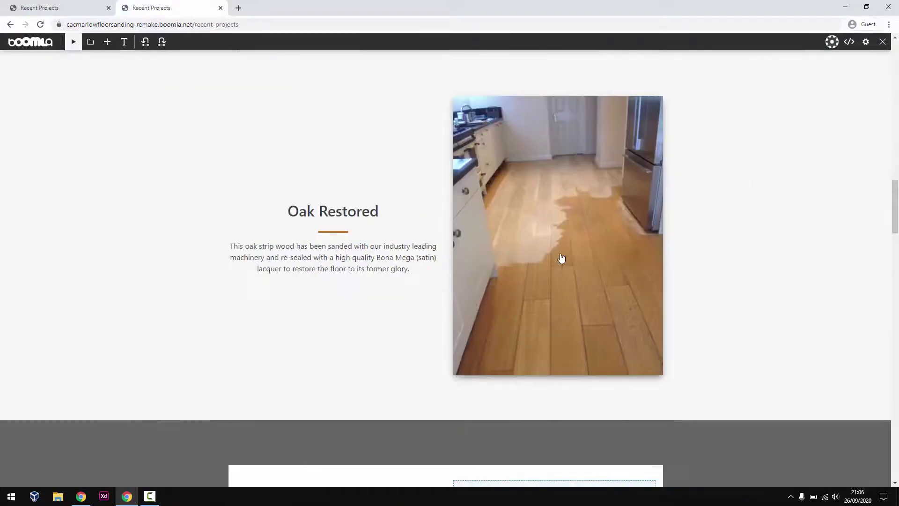
# Replace the copied section's Oak Restored heading with the Sanding heading
pyautogui.click(567, 225)
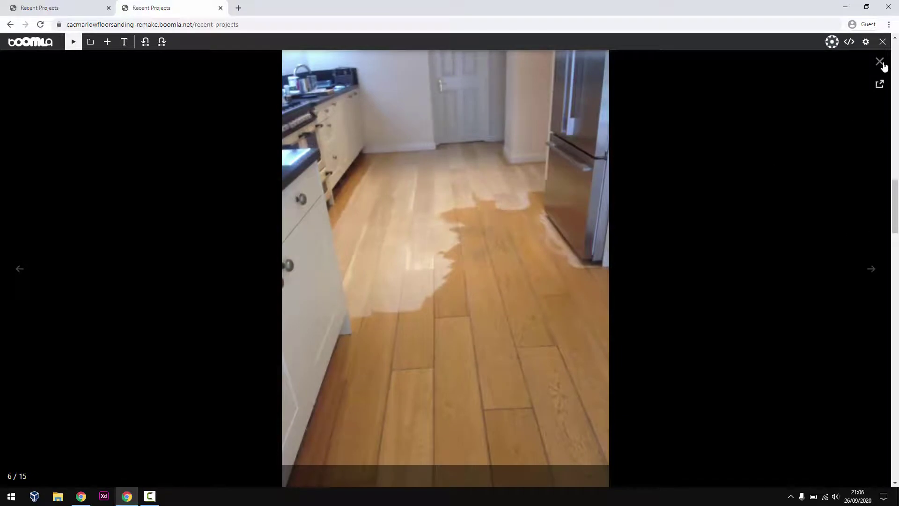
pyautogui.click(882, 66)
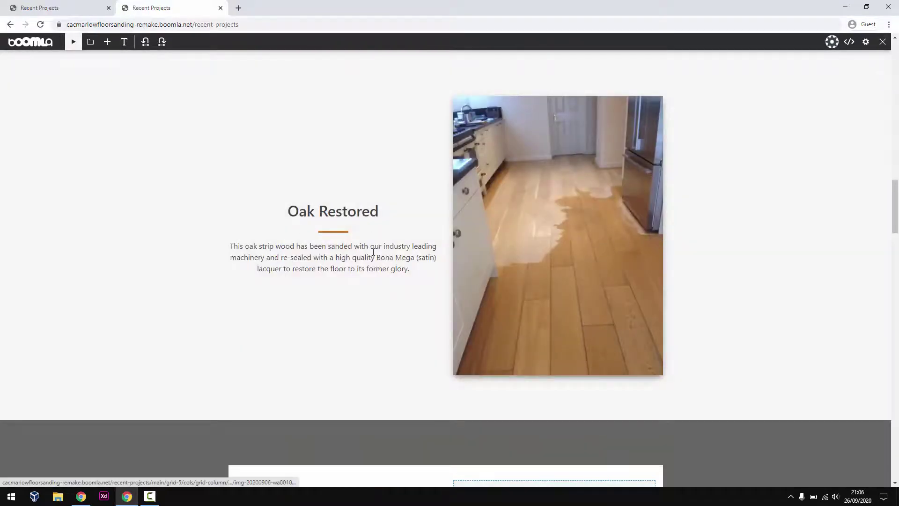
pyautogui.scroll(-5, 373, 252)
pyautogui.doubleClick(262, 265)
pyautogui.hotkey('ctrl', 'c')
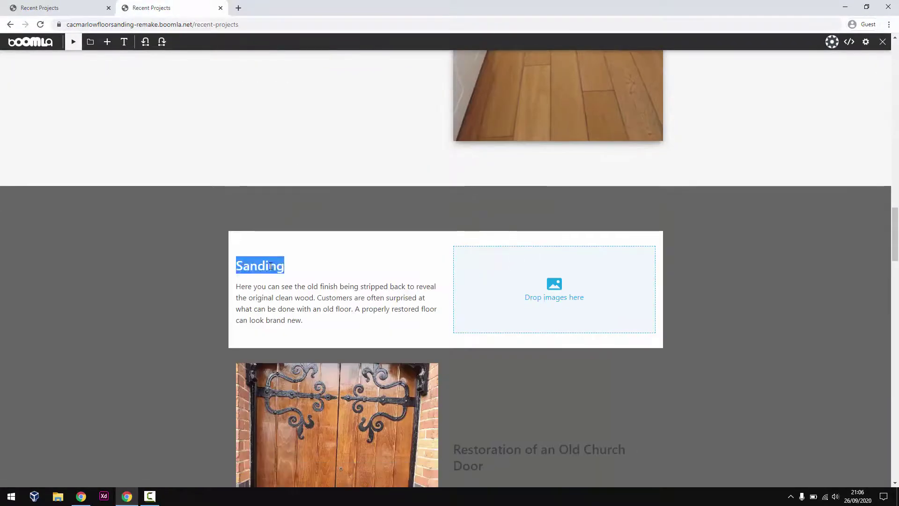
pyautogui.click(127, 43)
pyautogui.scroll(4, 255, 221)
pyautogui.tripleClick(326, 207)
pyautogui.hotkey('ctrl', 'v')
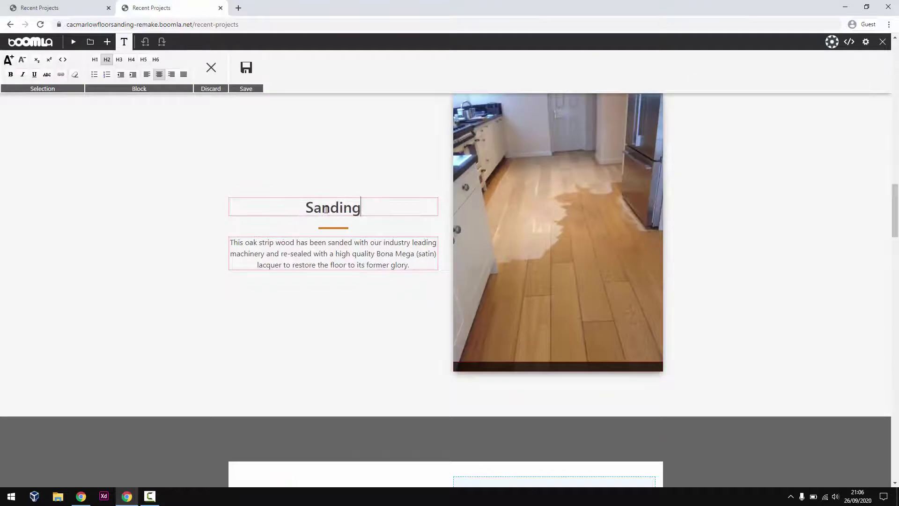
# Paste the Sanding stripping-back description over the Oak Restored paragraph and save the text
pyautogui.doubleClick(326, 209)
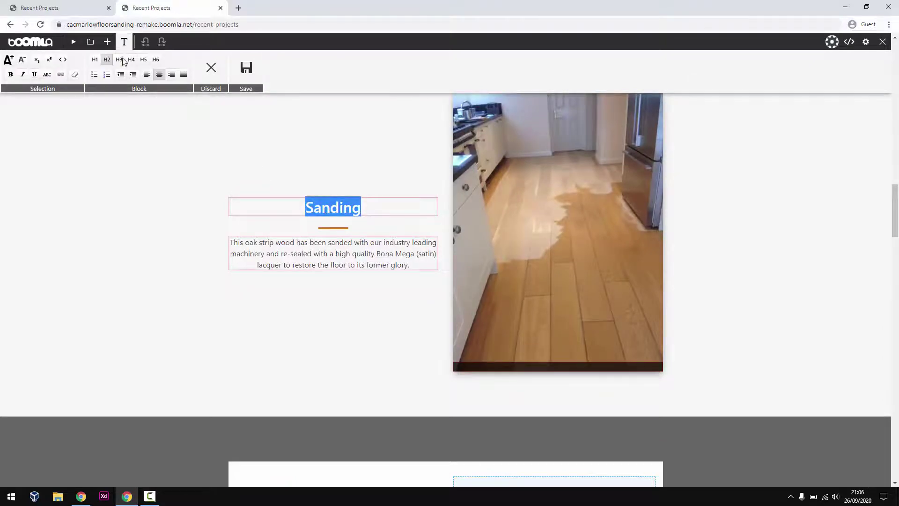
pyautogui.scroll(-4, 392, 319)
pyautogui.moveTo(346, 367); pyautogui.dragTo(226, 341)
pyautogui.hotkey('ctrl', 'c')
pyautogui.scroll(5, 193, 359)
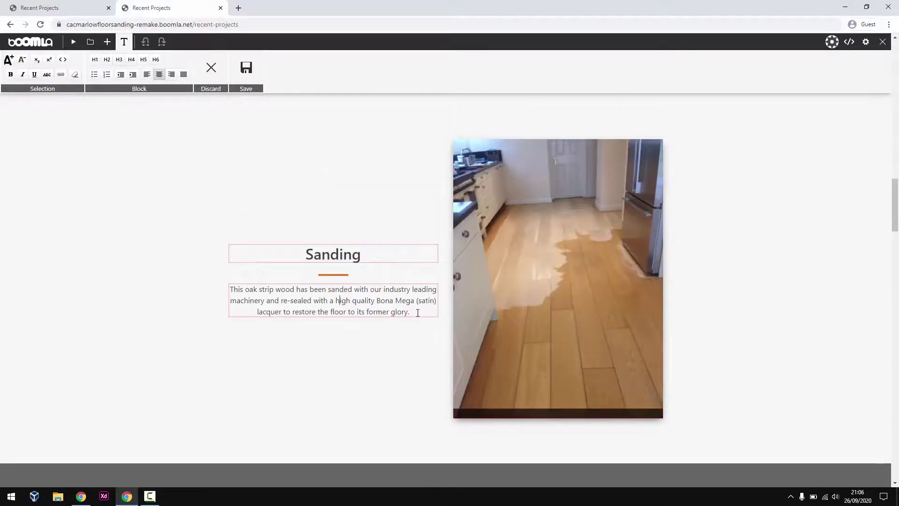
pyautogui.moveTo(416, 312); pyautogui.dragTo(194, 293)
pyautogui.hotkey('ctrl', 'v')
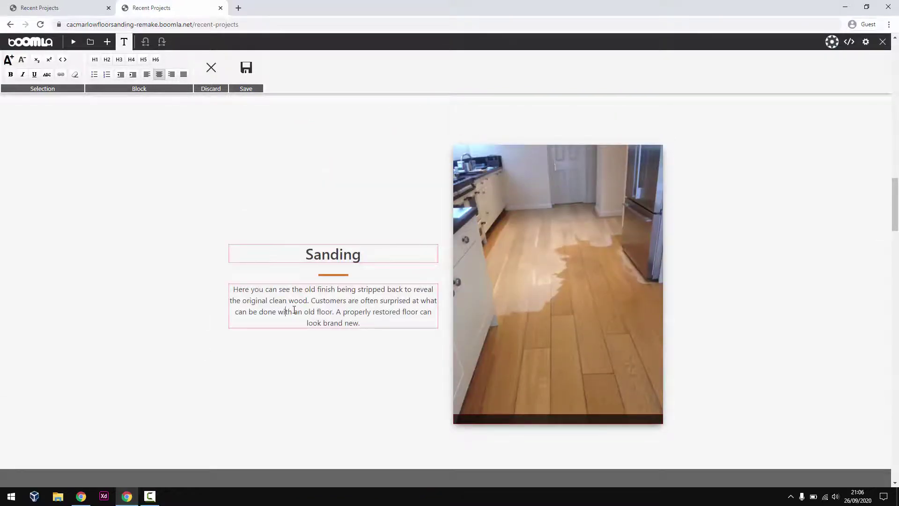
pyautogui.click(124, 43)
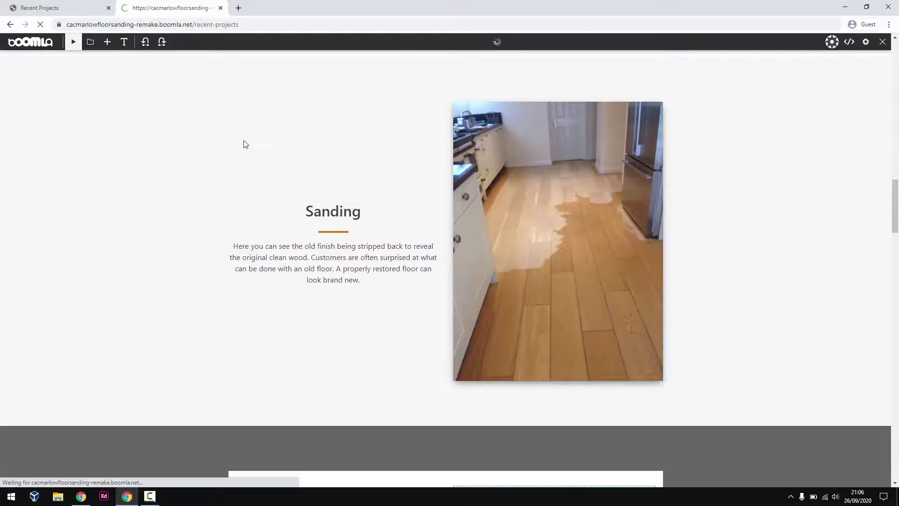
pyautogui.moveTo(894, 212); pyautogui.dragTo(894, 223)
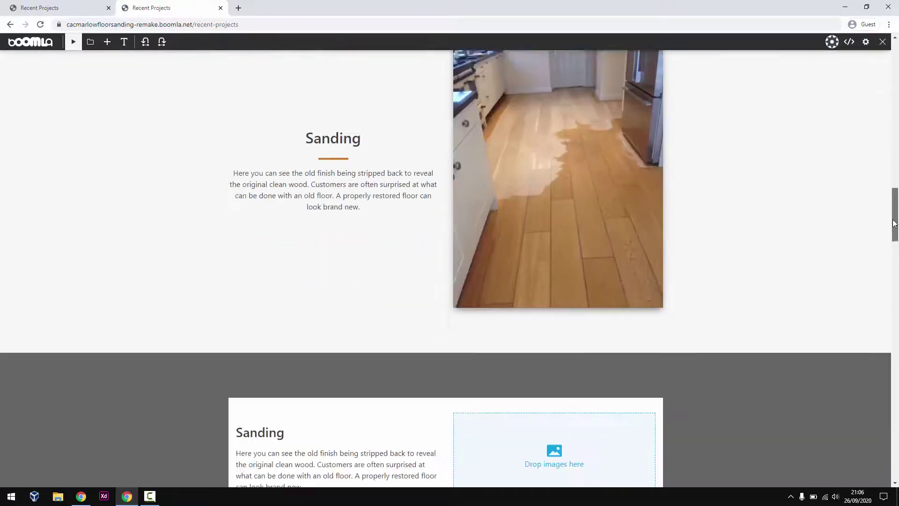
# Delete the old grey Sanding feature block (feature-13) via the page tree
pyautogui.scroll(-5, 771, 217)
pyautogui.click(93, 47)
pyautogui.click(410, 220)
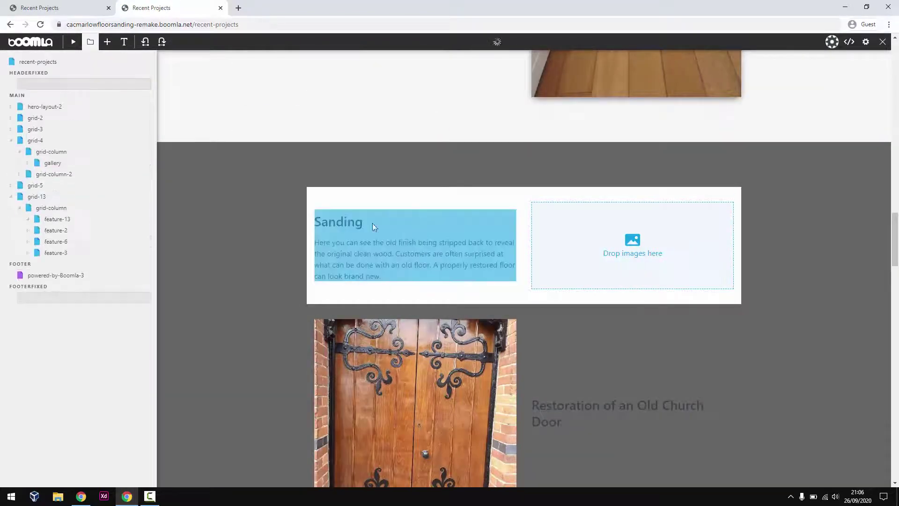
pyautogui.click(62, 220)
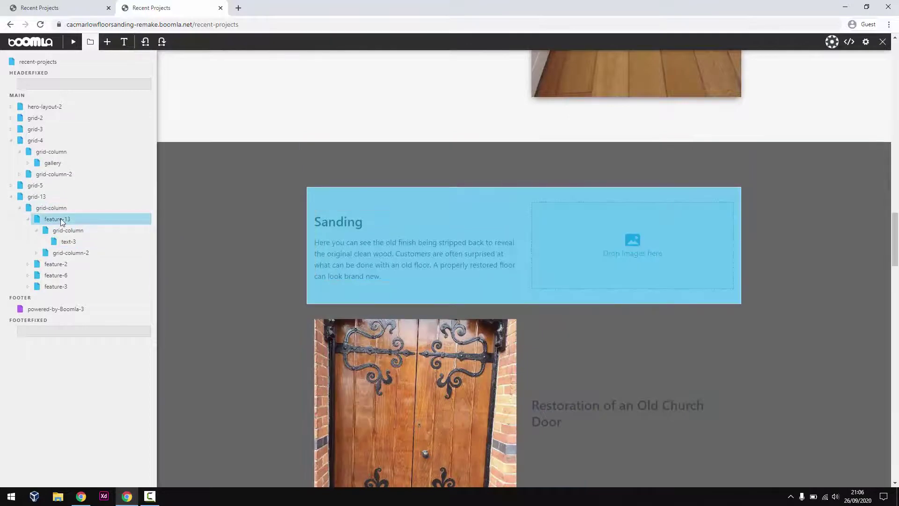
pyautogui.rightClick(61, 219)
pyautogui.click(91, 278)
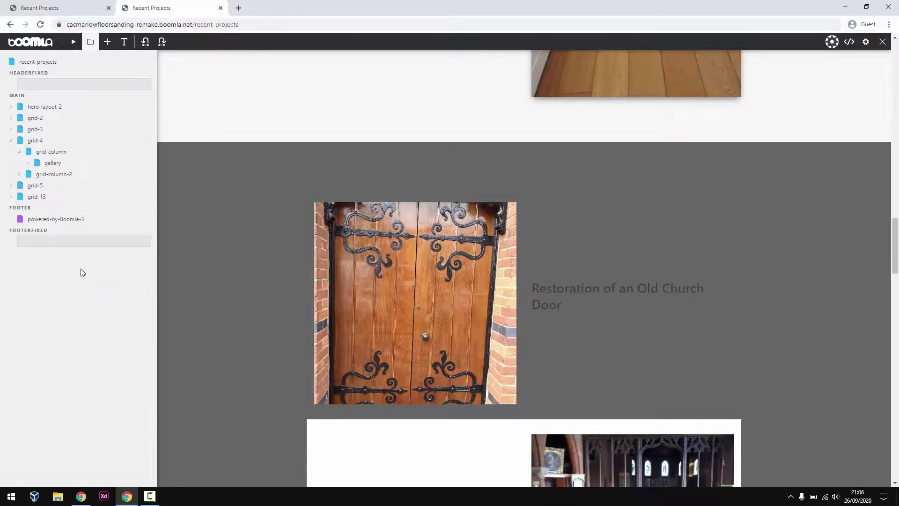
# Copy the centred project grid below, add the church door photo, and delete the kitchen image
pyautogui.scroll(8, 206, 278)
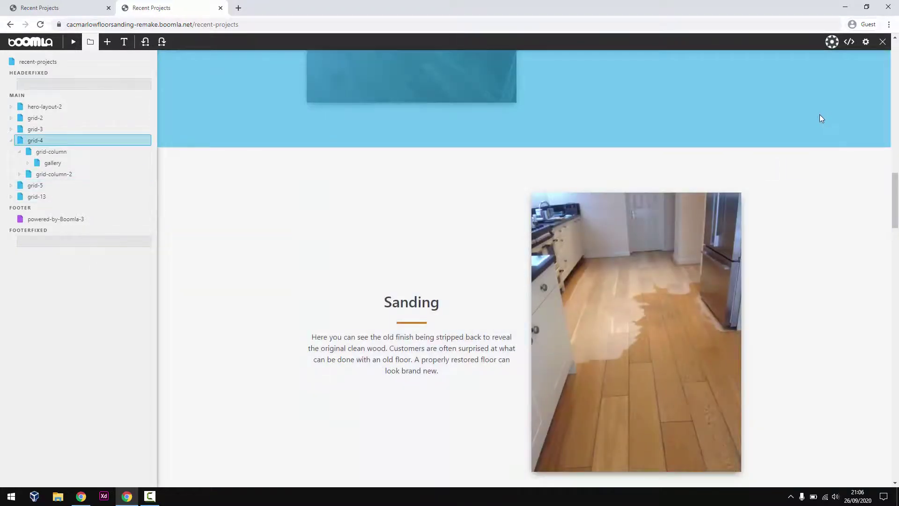
pyautogui.moveTo(819, 118); pyautogui.dragTo(894, 263)
pyautogui.scroll(-5, 876, 205)
pyautogui.moveTo(393, 310); pyautogui.dragTo(337, 114)
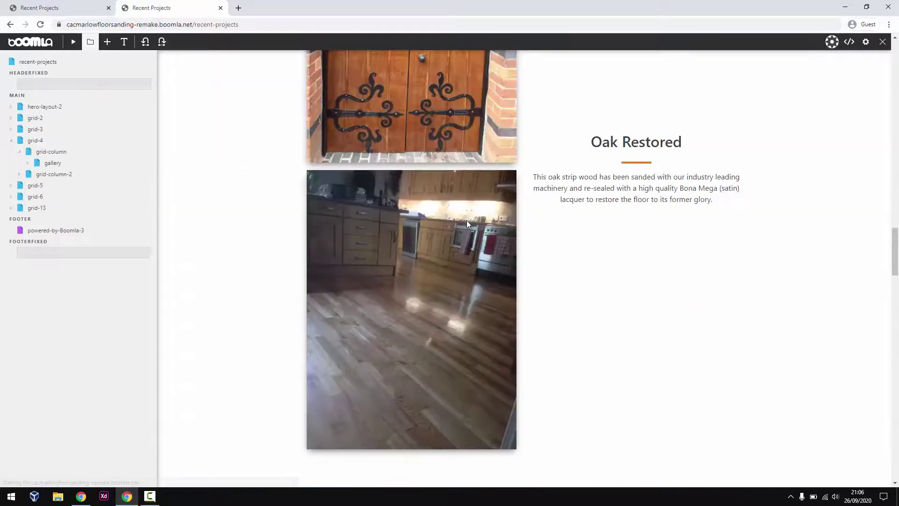
pyautogui.scroll(2, 452, 280)
pyautogui.rightClick(448, 329)
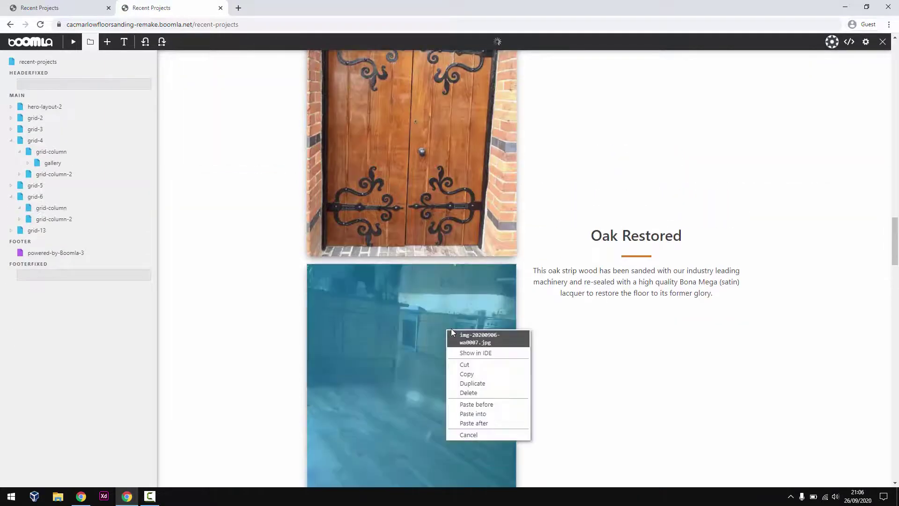
pyautogui.click(485, 395)
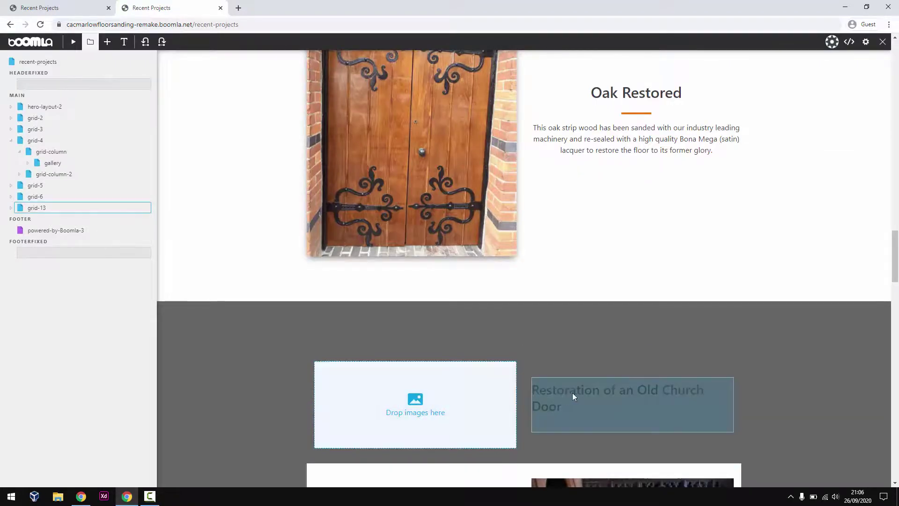
# Replace the new section's Oak Restored heading with the church door heading text
pyautogui.click(124, 42)
pyautogui.tripleClick(472, 439)
pyautogui.hotkey('ctrl', 'c')
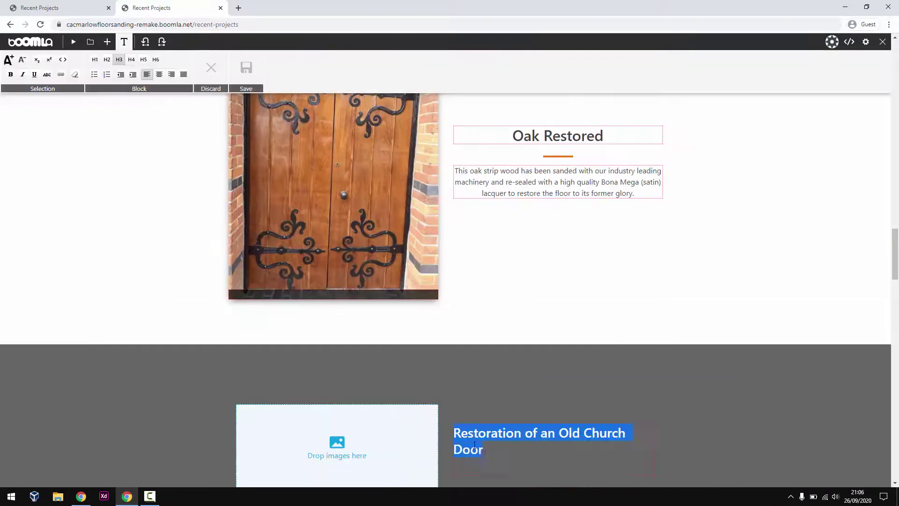
pyautogui.tripleClick(525, 135)
pyautogui.hotkey('ctrl', 'v')
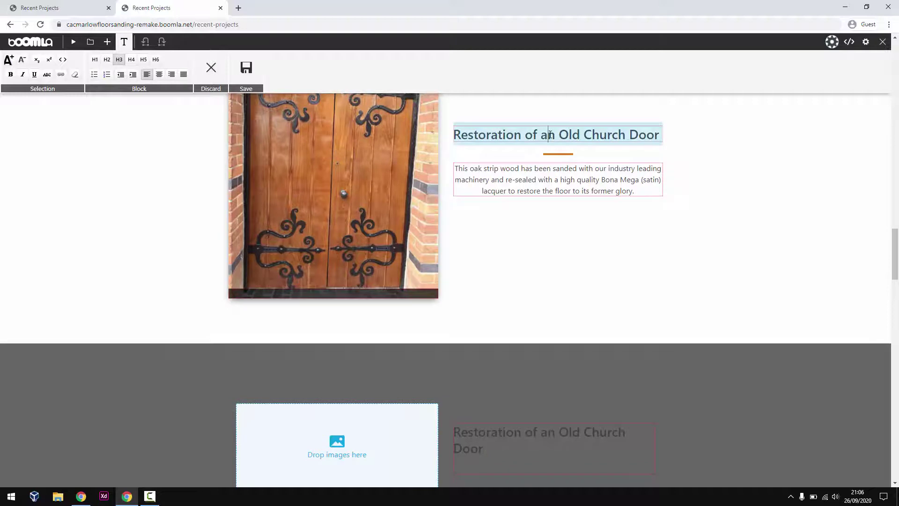
# Make 'Restoration of an Old Church Door' a centred H2 heading and save
pyautogui.tripleClick(548, 134)
pyautogui.click(107, 60)
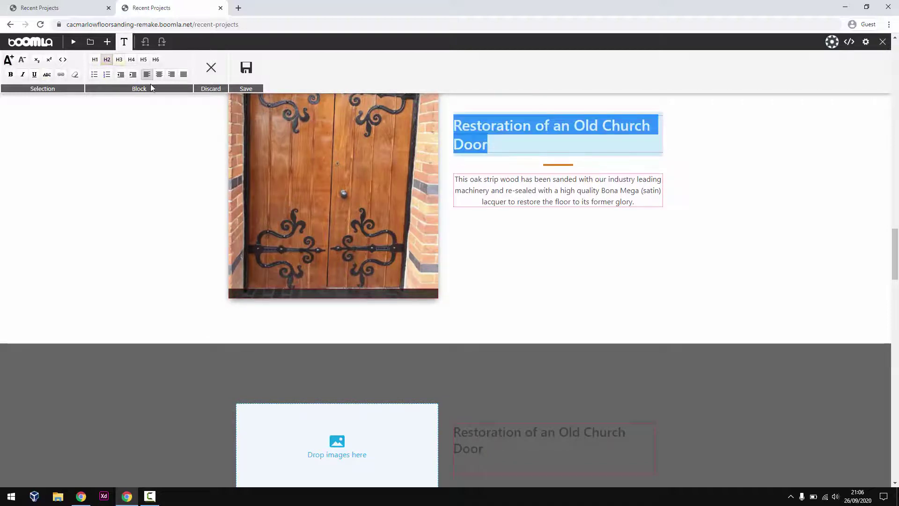
pyautogui.click(159, 74)
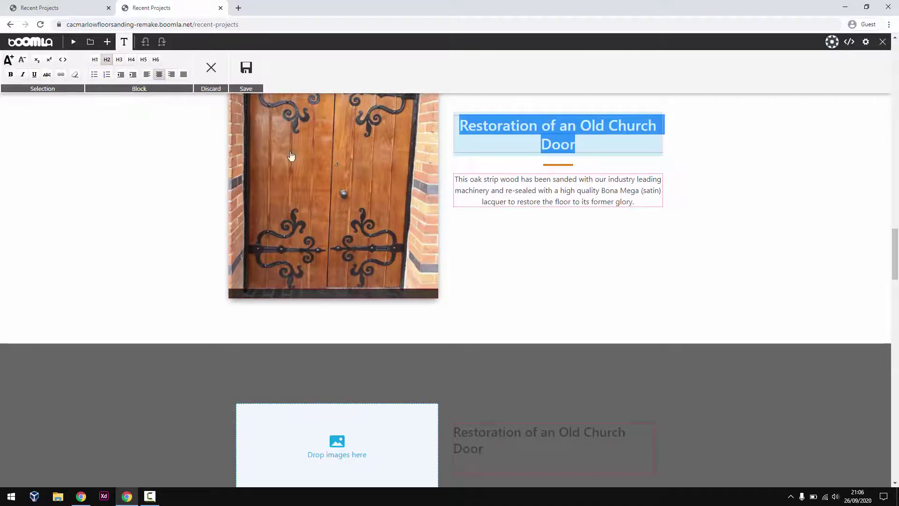
pyautogui.scroll(4, 546, 169)
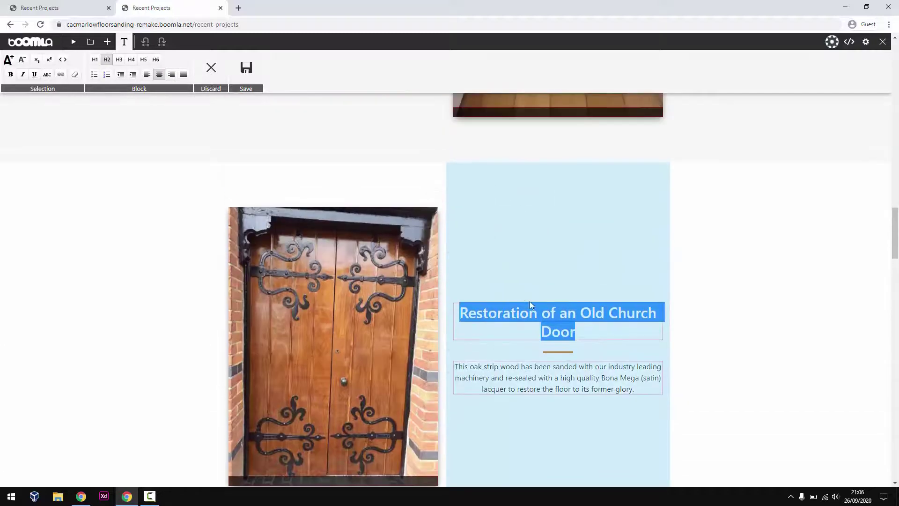
pyautogui.click(21, 63)
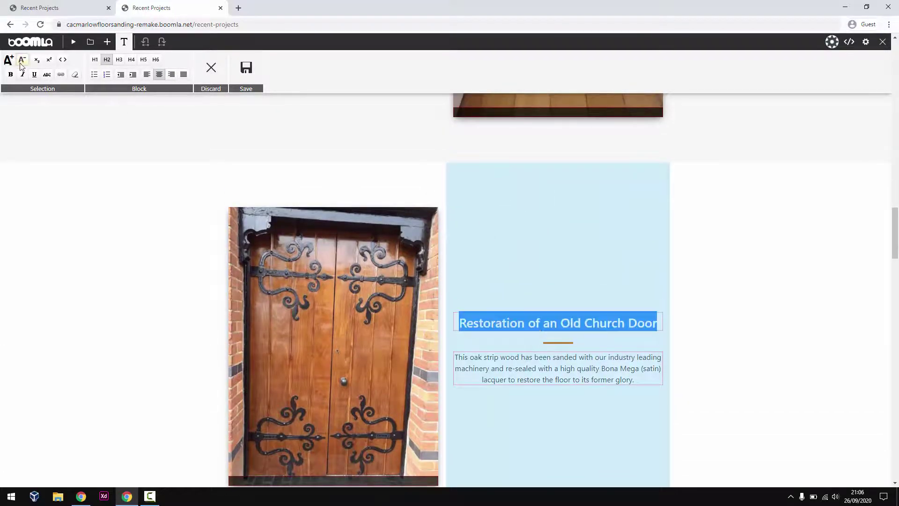
pyautogui.click(8, 62)
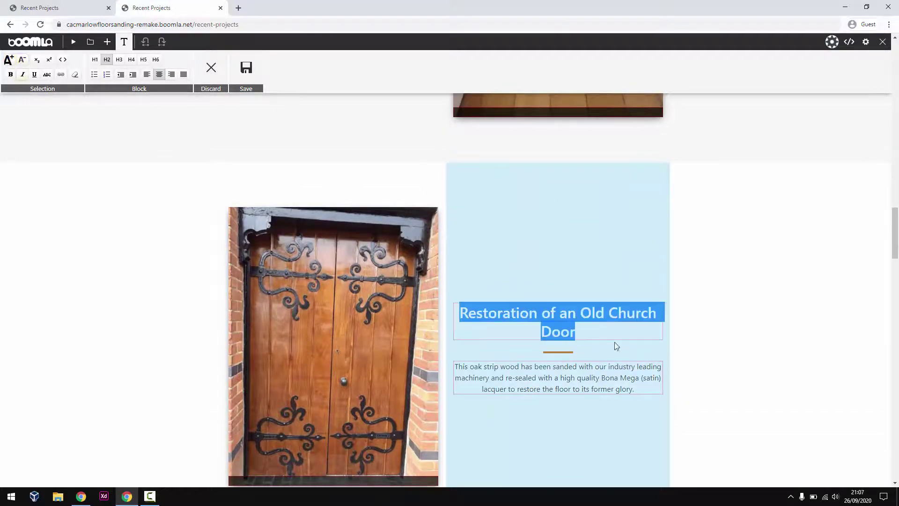
pyautogui.click(602, 337)
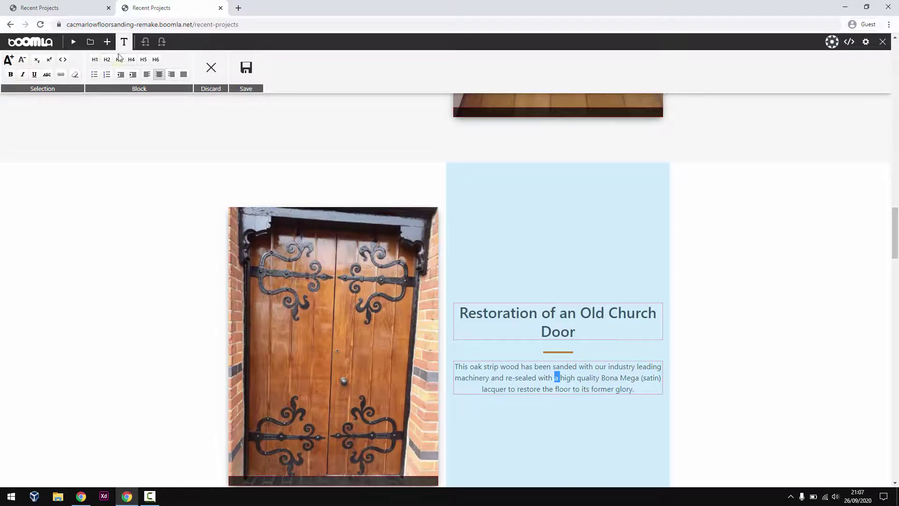
pyautogui.click(124, 42)
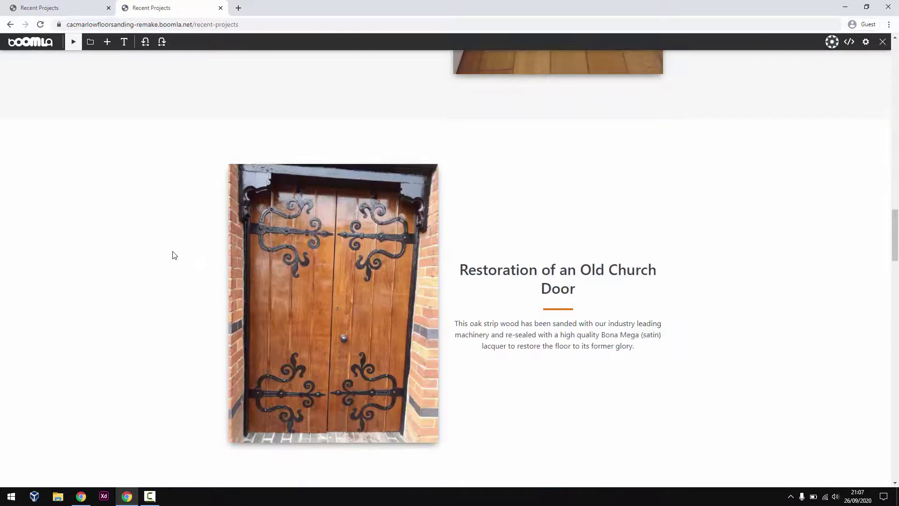
# Delete the leftover oak description paragraph from the church door section
pyautogui.click(90, 41)
pyautogui.rightClick(636, 330)
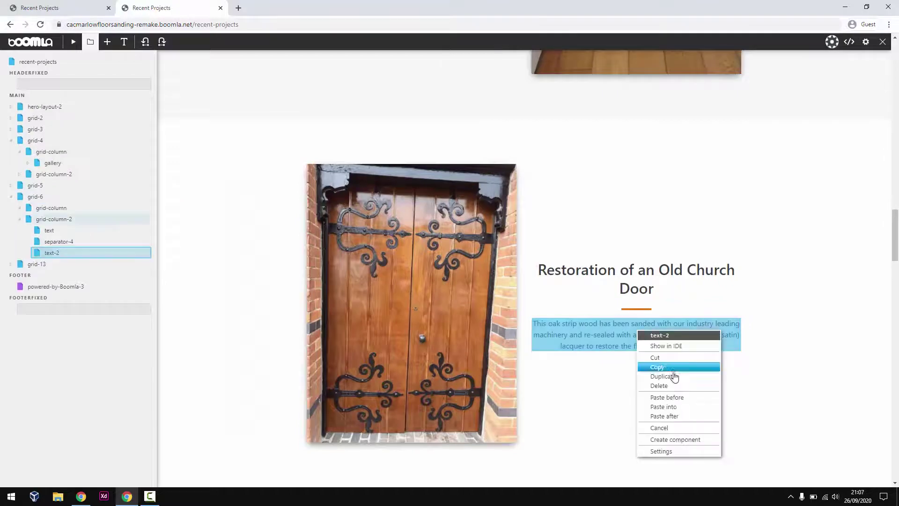
pyautogui.click(674, 390)
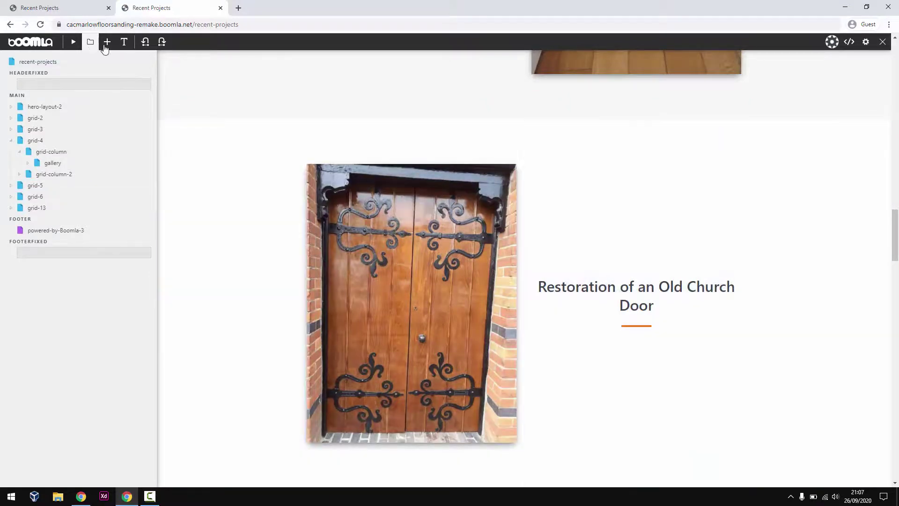
pyautogui.click(91, 42)
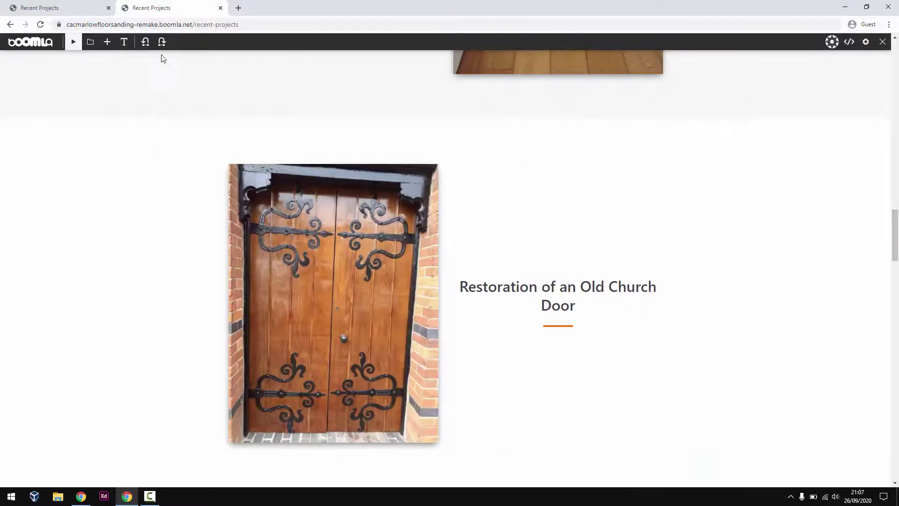
# Shrink the church door heading to fit on one line and save it
pyautogui.tripleClick(608, 347)
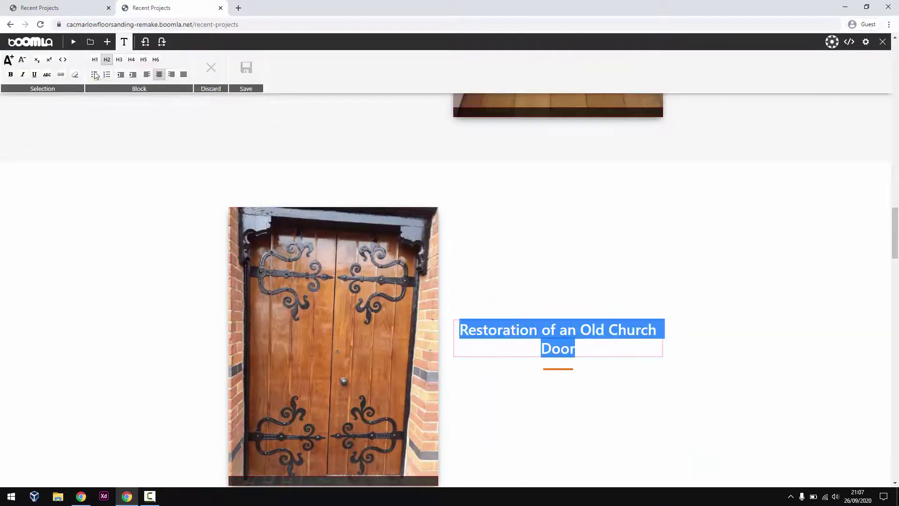
pyautogui.click(22, 59)
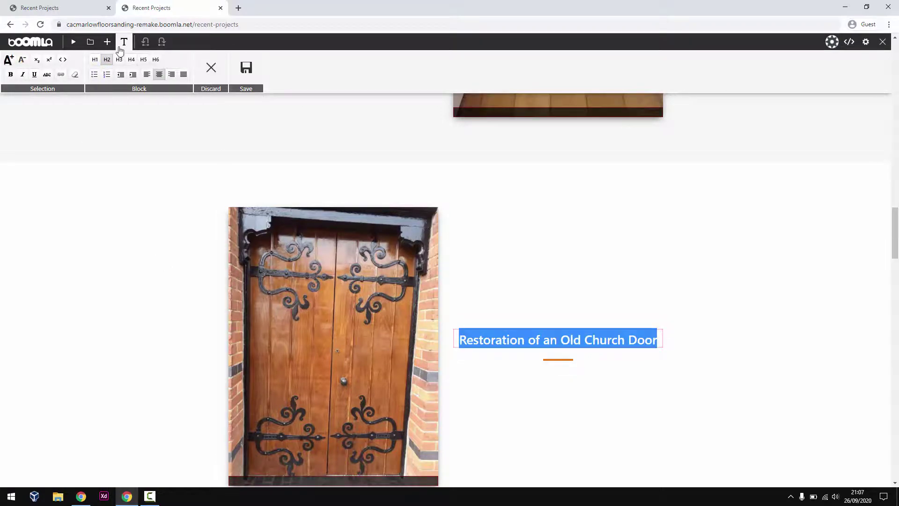
pyautogui.click(123, 42)
pyautogui.scroll(1, 895, 233)
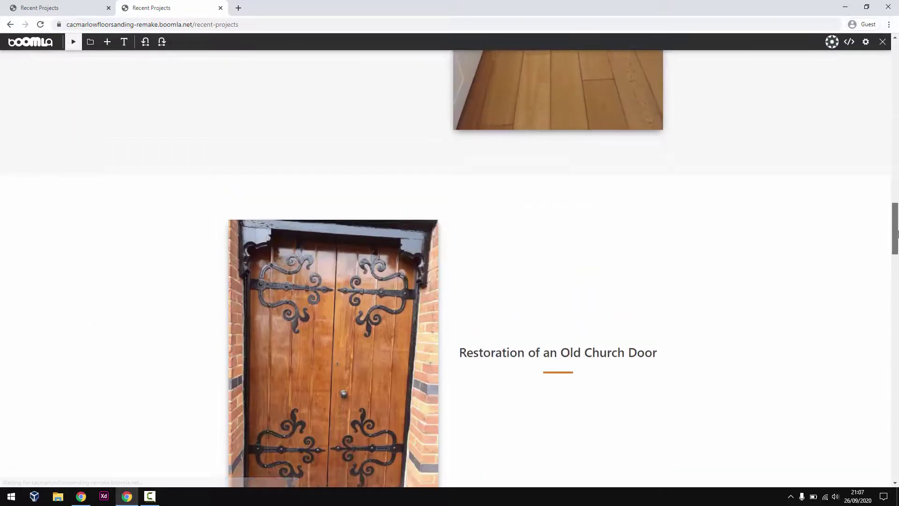
pyautogui.moveTo(895, 233); pyautogui.dragTo(897, 268)
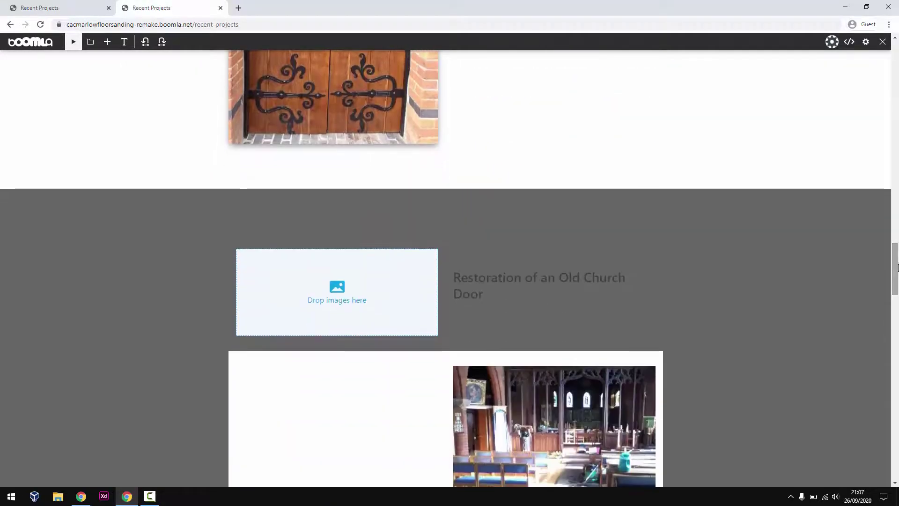
# Delete the leftover empty image block (feature-2) and check the page in preview
pyautogui.click(90, 42)
pyautogui.click(640, 328)
pyautogui.click(66, 230)
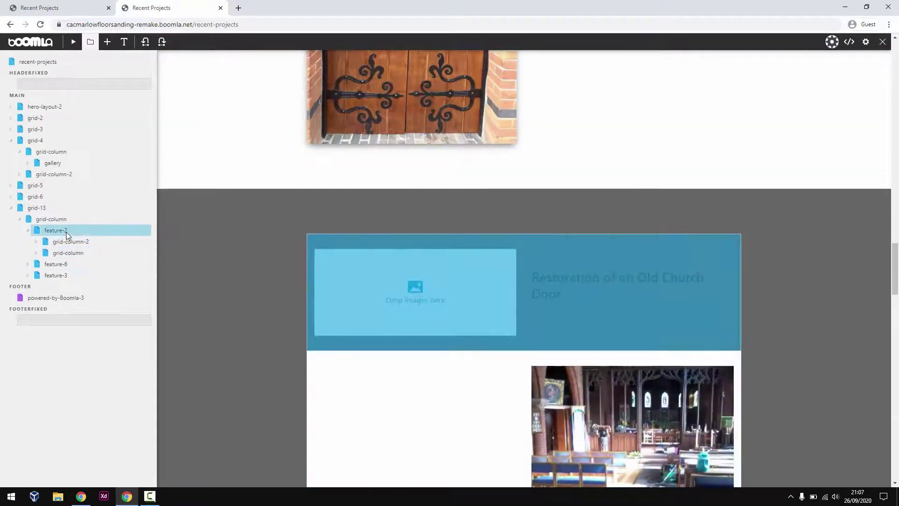
pyautogui.rightClick(66, 231)
pyautogui.click(96, 291)
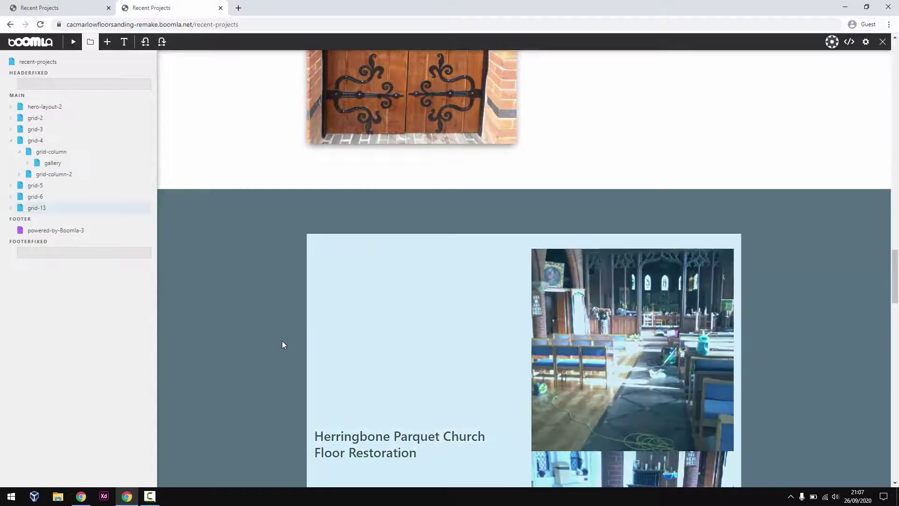
pyautogui.scroll(-2, 320, 347)
pyautogui.scroll(-3, 320, 348)
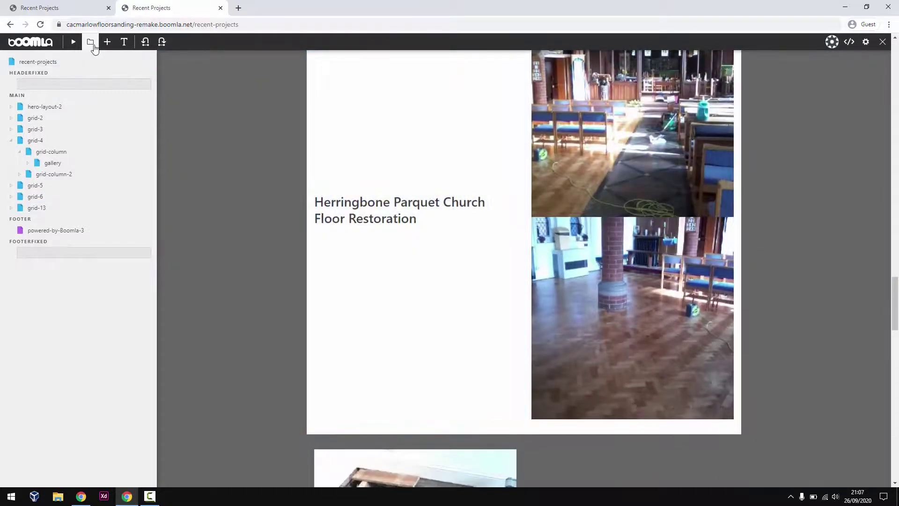
pyautogui.click(91, 41)
pyautogui.moveTo(895, 303); pyautogui.dragTo(896, 223)
pyautogui.scroll(11, 731, 102)
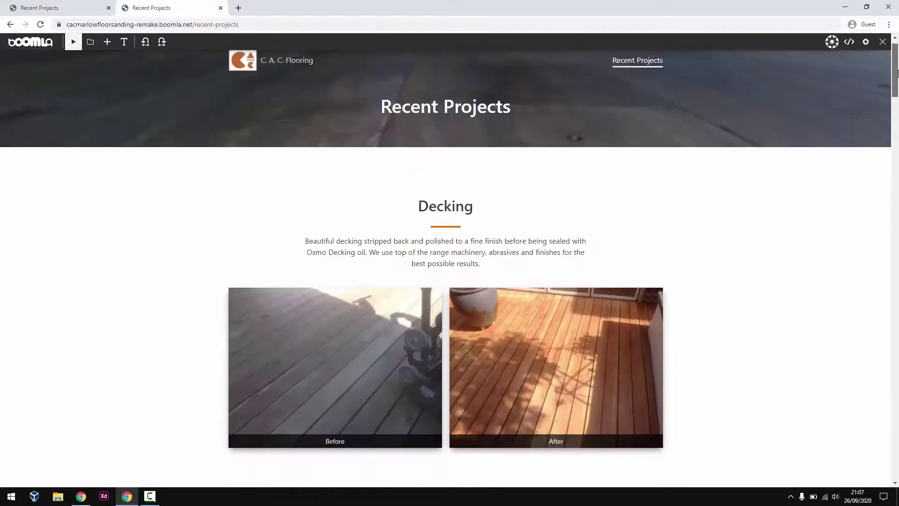
pyautogui.scroll(-7, 731, 103)
# Copy the New Engineered Oak section (grid-3) and paste it after the church door section (grid-6)
pyautogui.click(91, 46)
pyautogui.rightClick(804, 184)
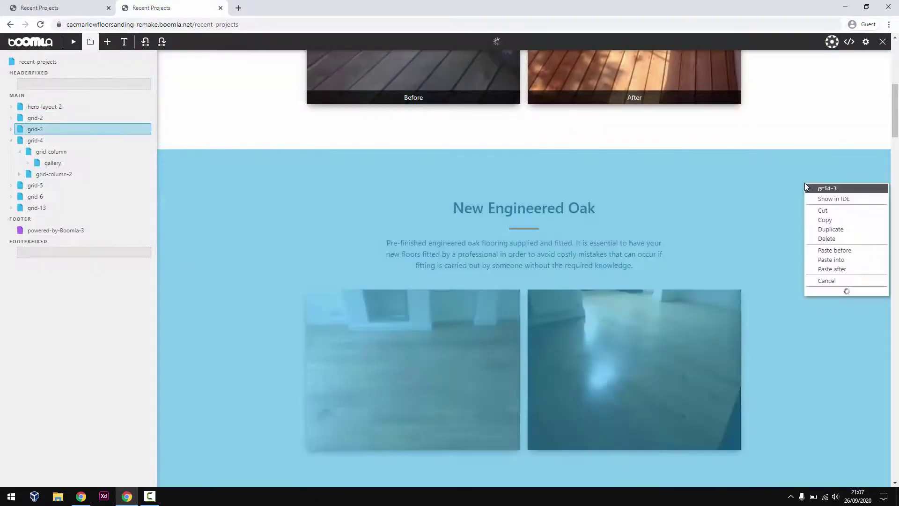
pyautogui.click(825, 220)
pyautogui.scroll(-15, 842, 239)
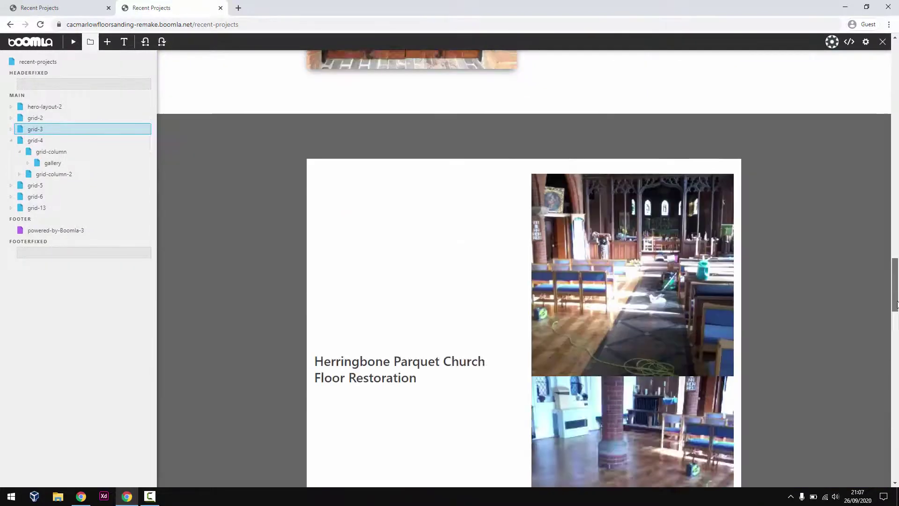
pyautogui.scroll(5, 842, 240)
pyautogui.rightClick(842, 240)
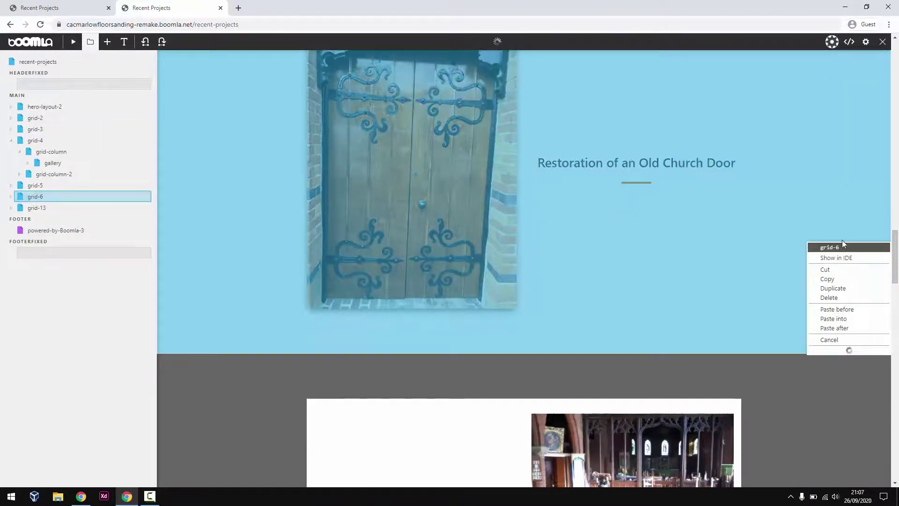
pyautogui.click(854, 328)
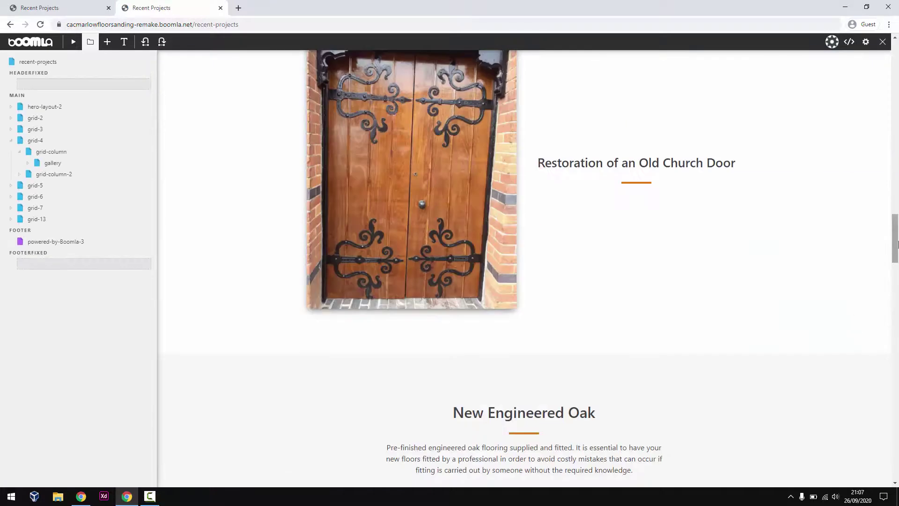
pyautogui.moveTo(894, 248); pyautogui.dragTo(894, 311)
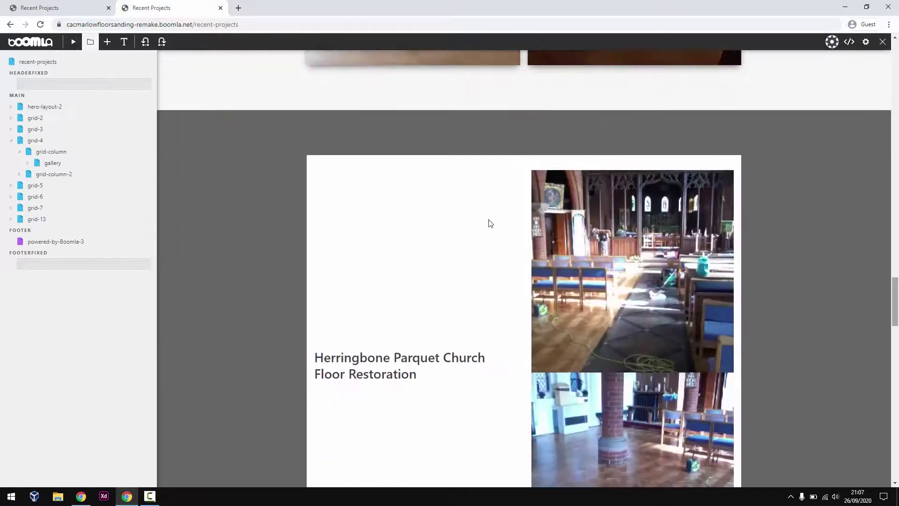
# Retitle the copied heading 'Herringbone Parquet Church Floor Restoration' as a centred H2 and save
pyautogui.click(124, 43)
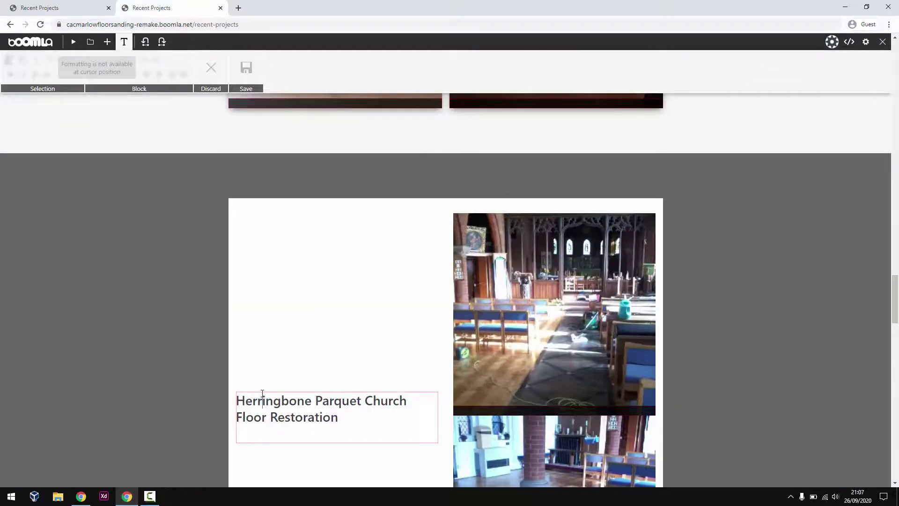
pyautogui.moveTo(262, 393); pyautogui.dragTo(329, 414)
pyautogui.hotkey('ctrl', 'c')
pyautogui.scroll(10, 318, 421)
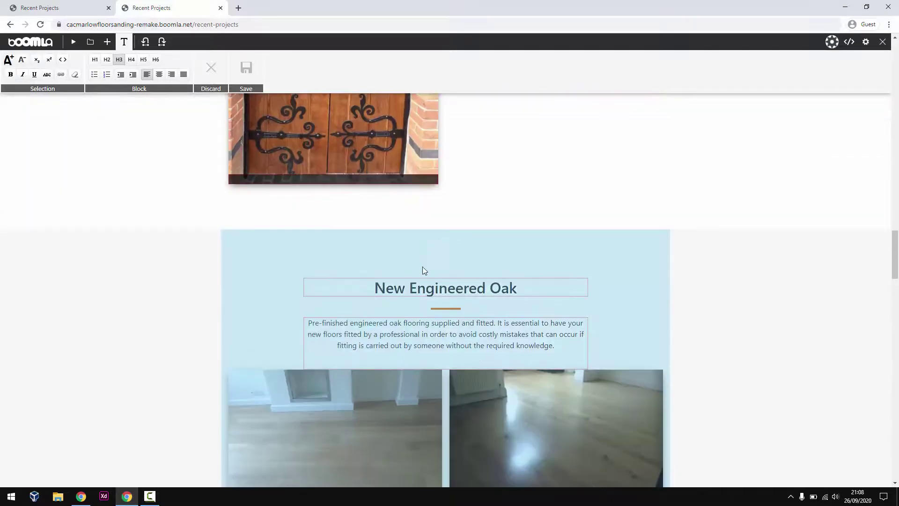
pyautogui.moveTo(377, 286); pyautogui.dragTo(503, 289)
pyautogui.hotkey('ctrl', 'v')
pyautogui.tripleClick(503, 288)
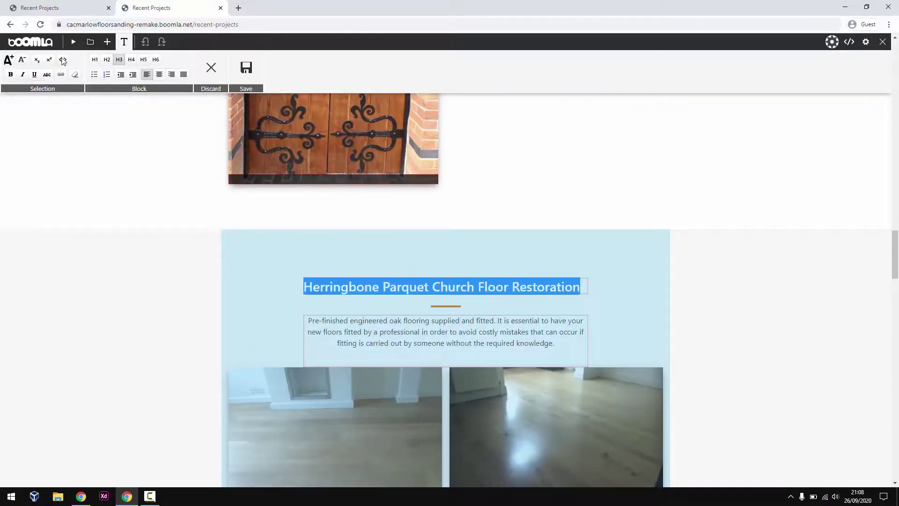
pyautogui.click(108, 61)
pyautogui.click(160, 75)
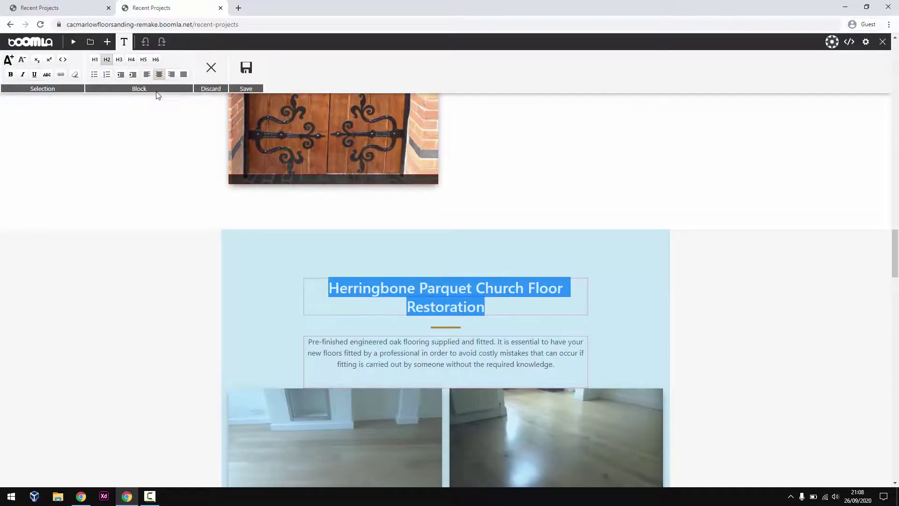
pyautogui.click(124, 42)
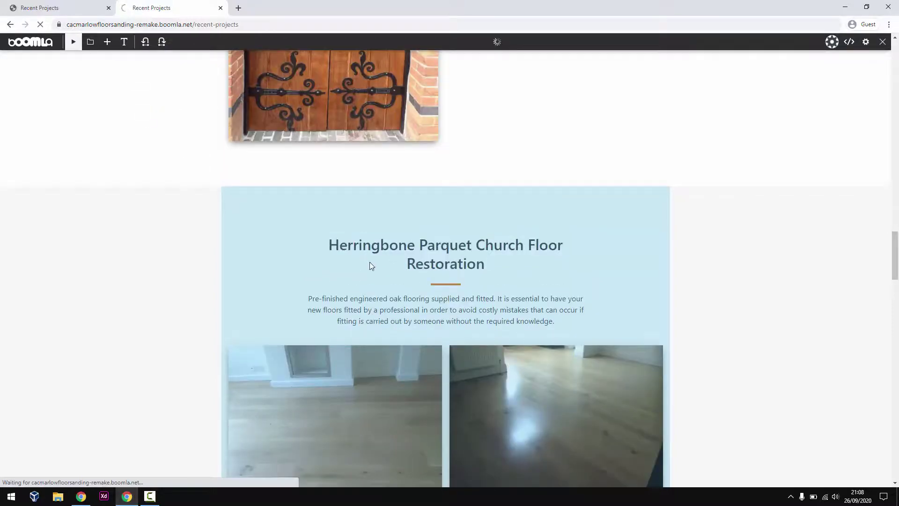
# Decrease the heading's font size so it fits on one line, then save
pyautogui.click(125, 43)
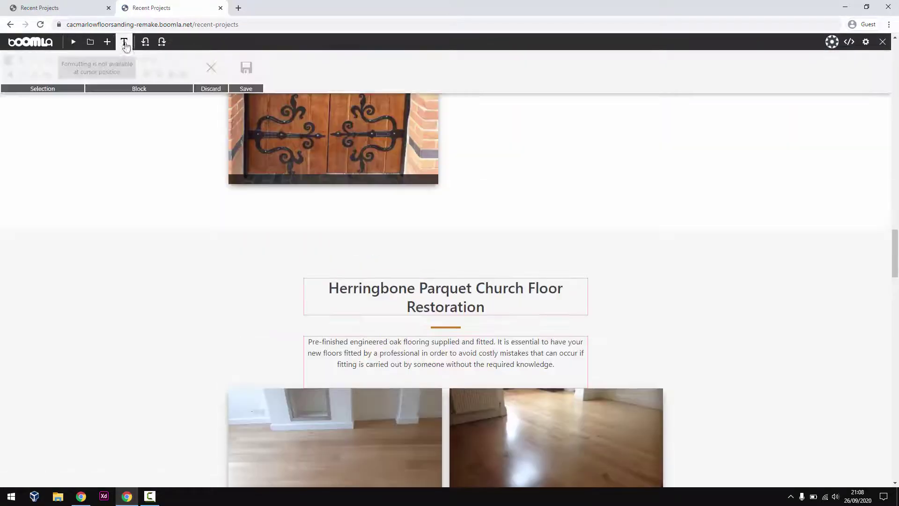
pyautogui.tripleClick(458, 303)
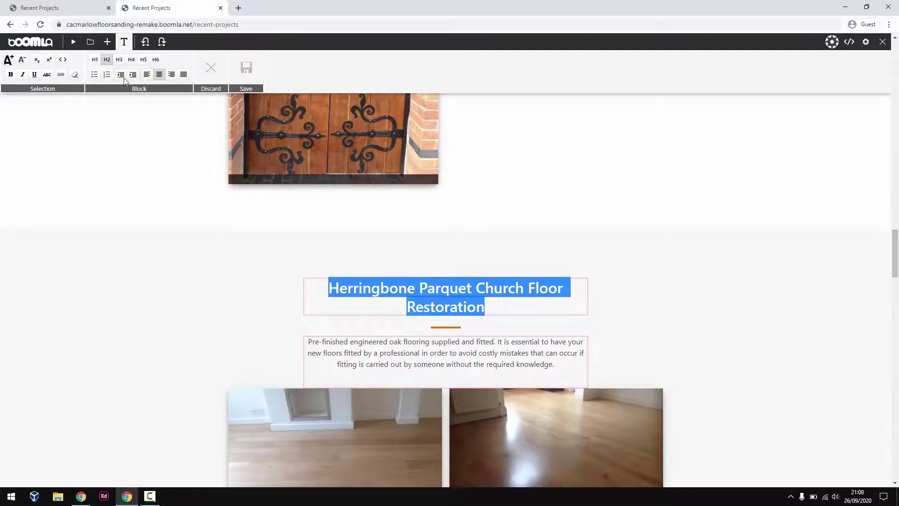
pyautogui.click(22, 60)
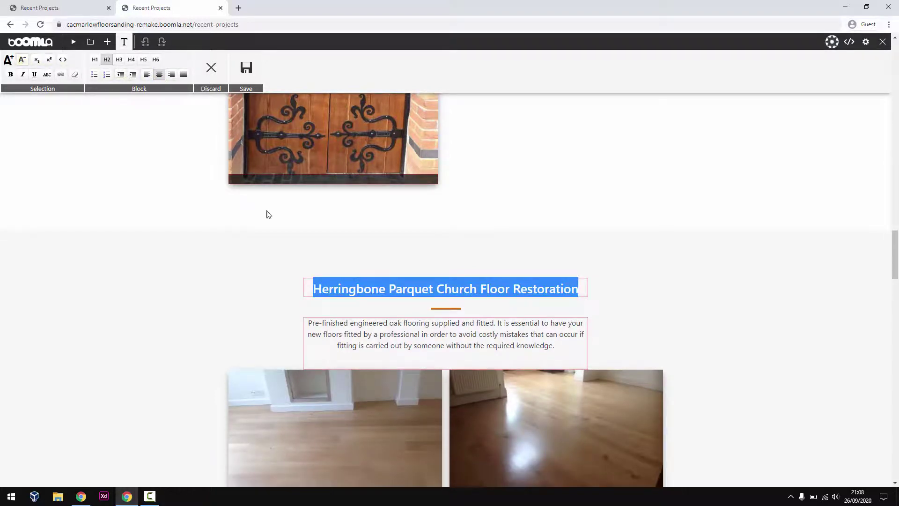
pyautogui.click(432, 287)
pyautogui.click(125, 42)
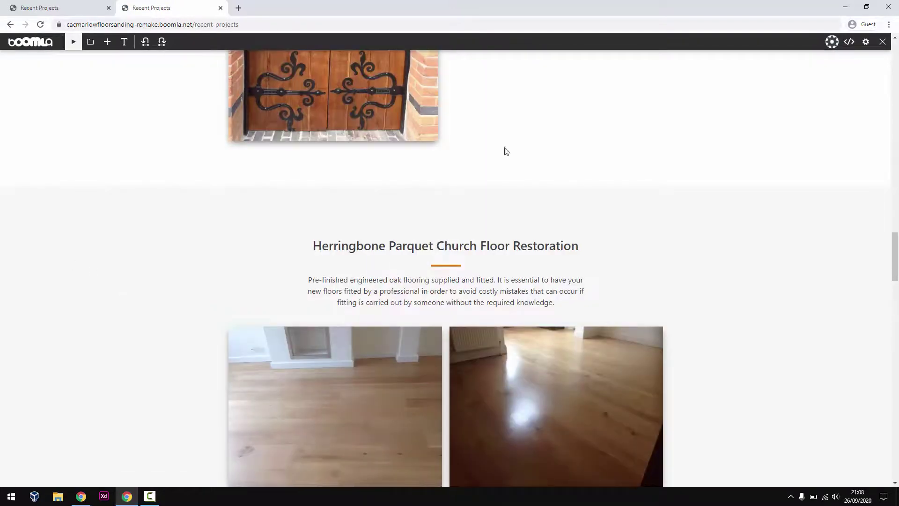
# Delete the copied section's description paragraph and save
pyautogui.click(124, 43)
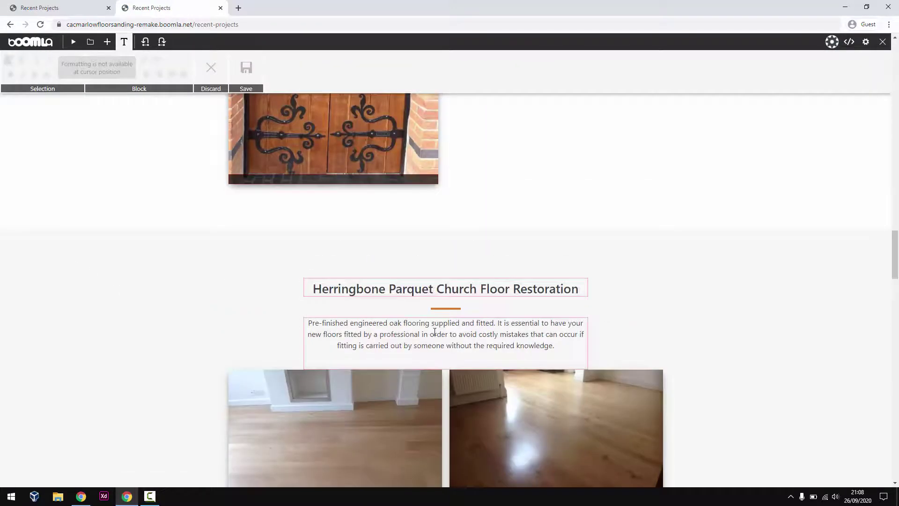
pyautogui.click(546, 344)
pyautogui.moveTo(526, 358); pyautogui.dragTo(210, 307)
pyautogui.press('BackSpace')
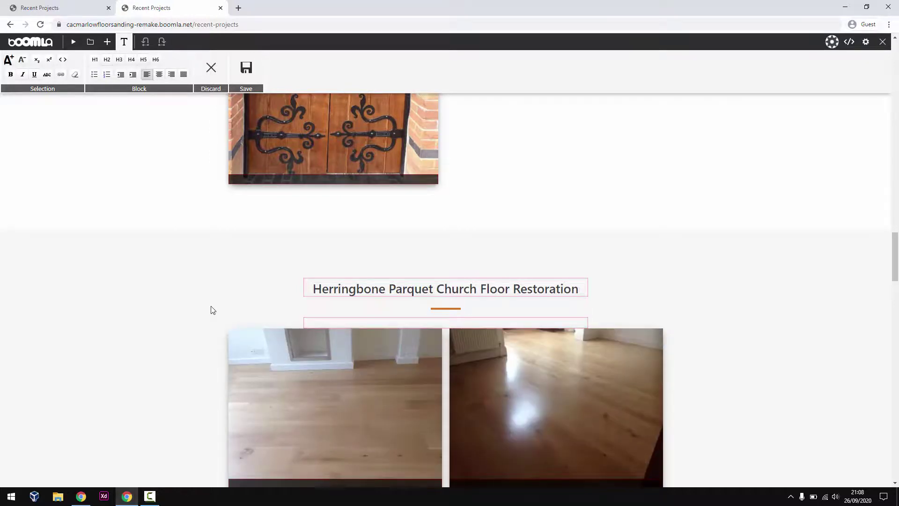
pyautogui.click(126, 43)
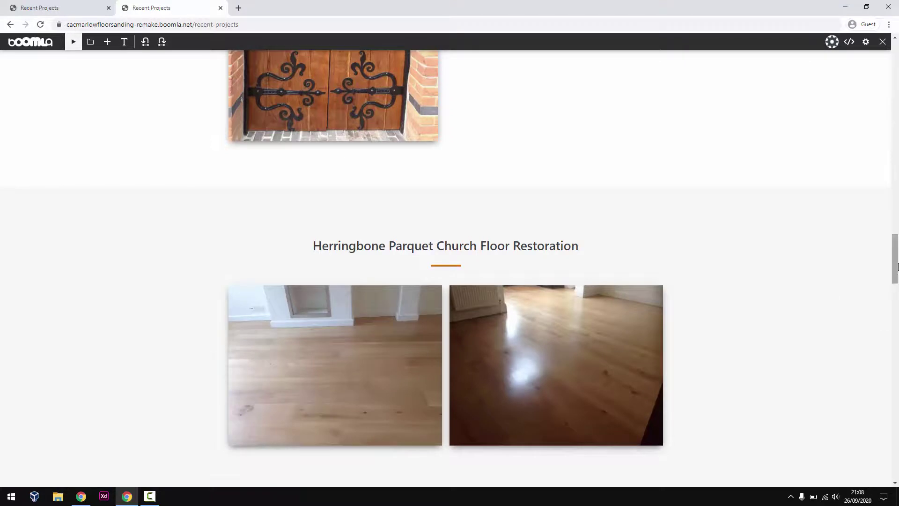
pyautogui.moveTo(897, 276); pyautogui.dragTo(895, 316)
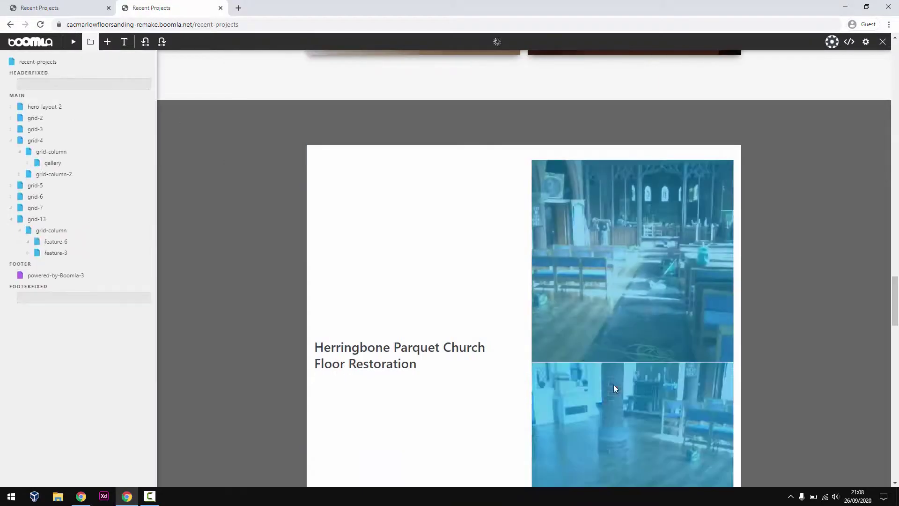
# Copy the two church floor photos and paste them before the first oak photo in grid-7's gallery
pyautogui.click(613, 384)
pyautogui.click(655, 405)
pyautogui.scroll(10, 459, 307)
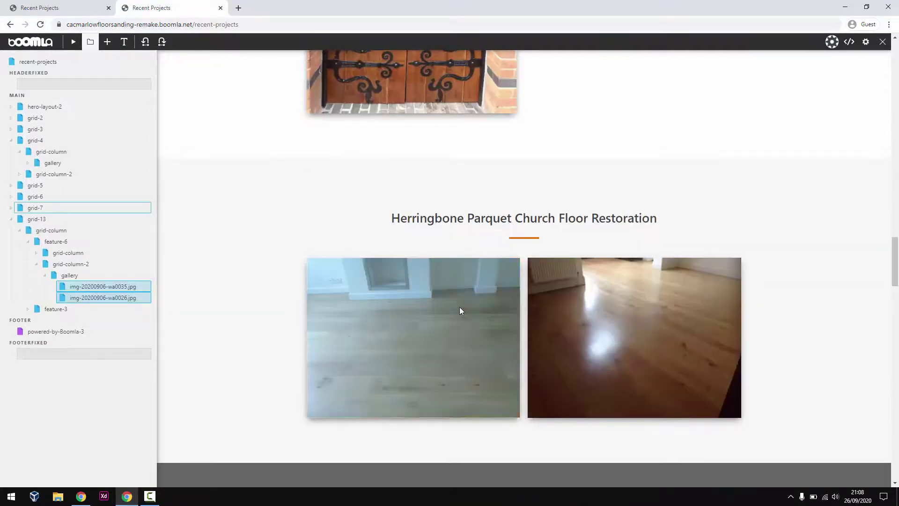
pyautogui.click(459, 307)
pyautogui.click(521, 383)
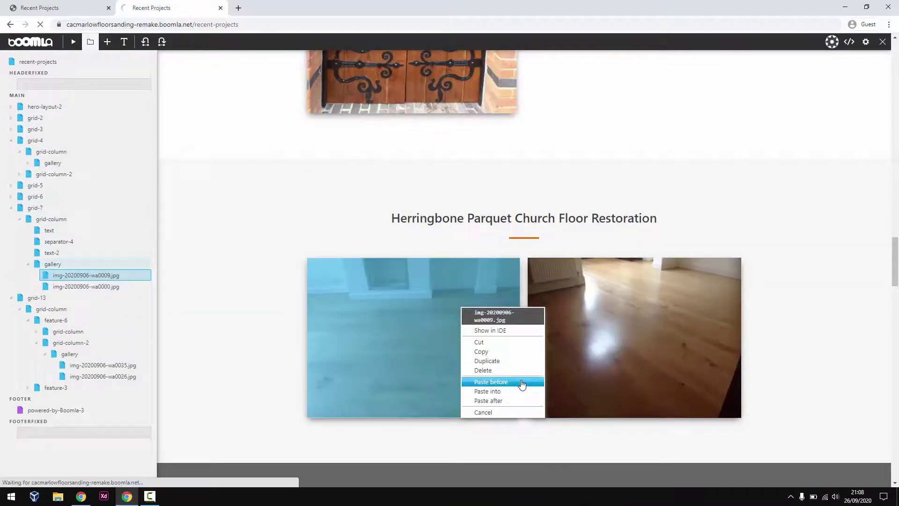
# Remove the two old oak floor photos from the Herringbone gallery
pyautogui.scroll(-3, 583, 334)
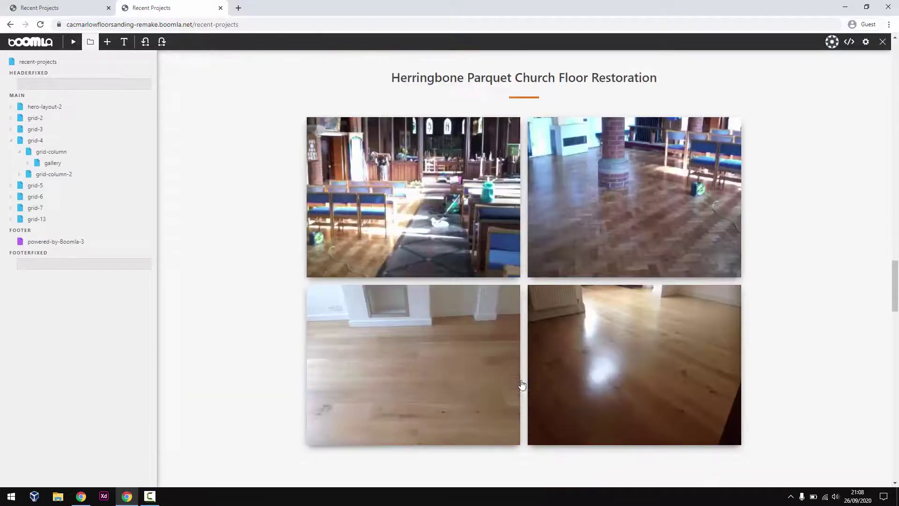
pyautogui.keyDown('shift'); pyautogui.click(583, 330); pyautogui.keyUp('shift')
pyautogui.click(622, 364)
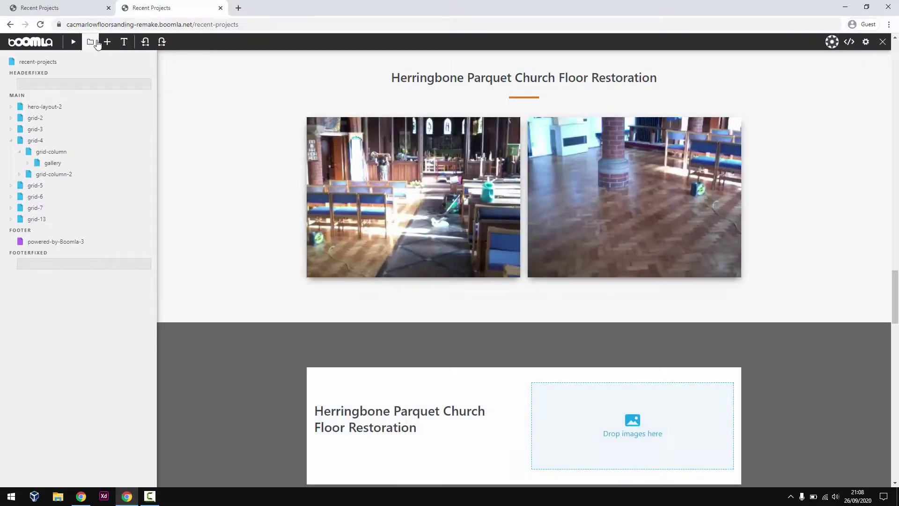
# Preview the two church photos in the full-screen lightbox
pyautogui.click(73, 42)
pyautogui.click(356, 202)
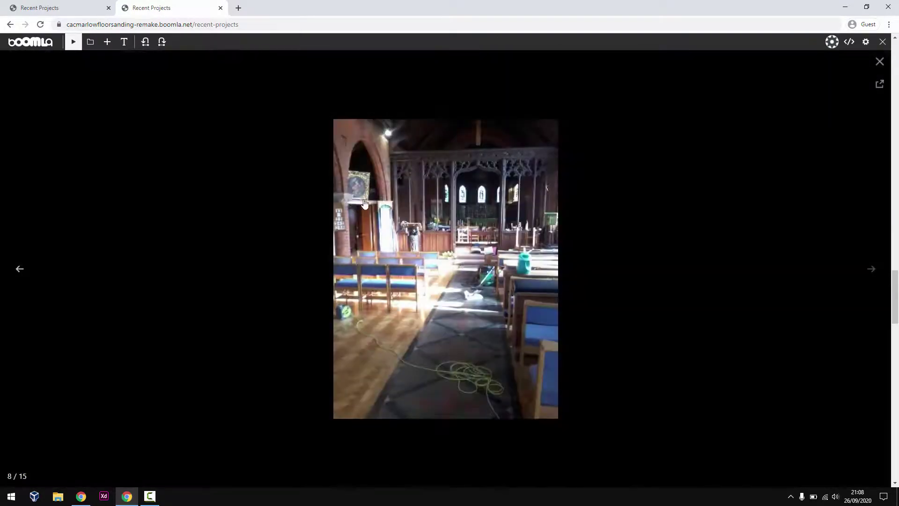
pyautogui.click(862, 263)
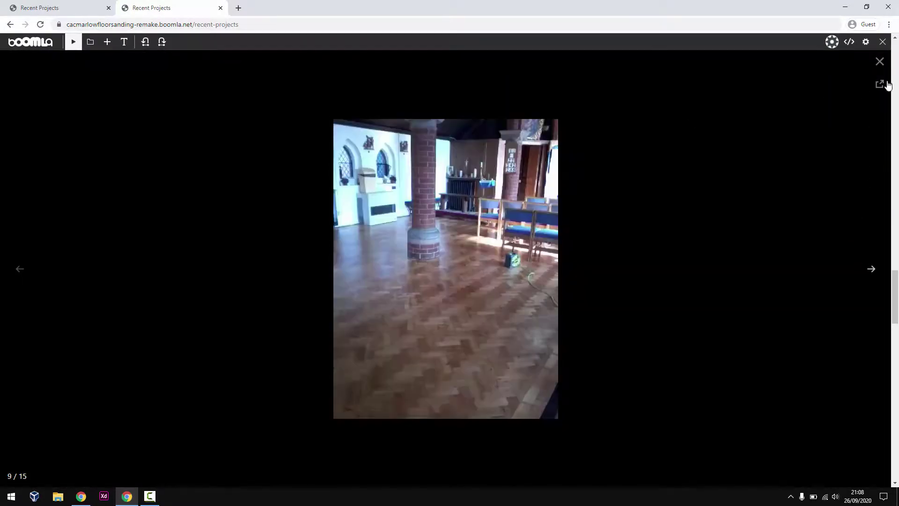
pyautogui.click(880, 61)
# Set the church gallery's height/width ratio to 133% and check the portrait photos in the lightbox
pyautogui.click(91, 42)
pyautogui.click(467, 185)
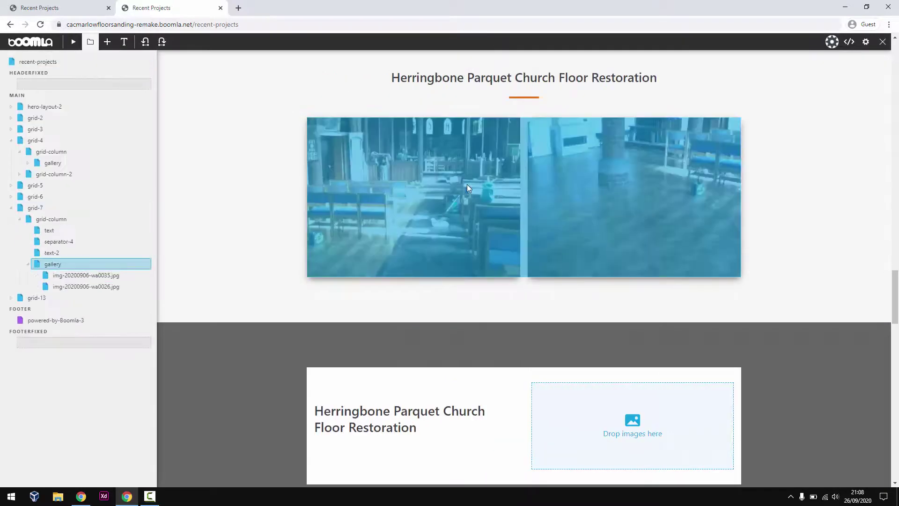
pyautogui.rightClick(467, 186)
pyautogui.click(509, 276)
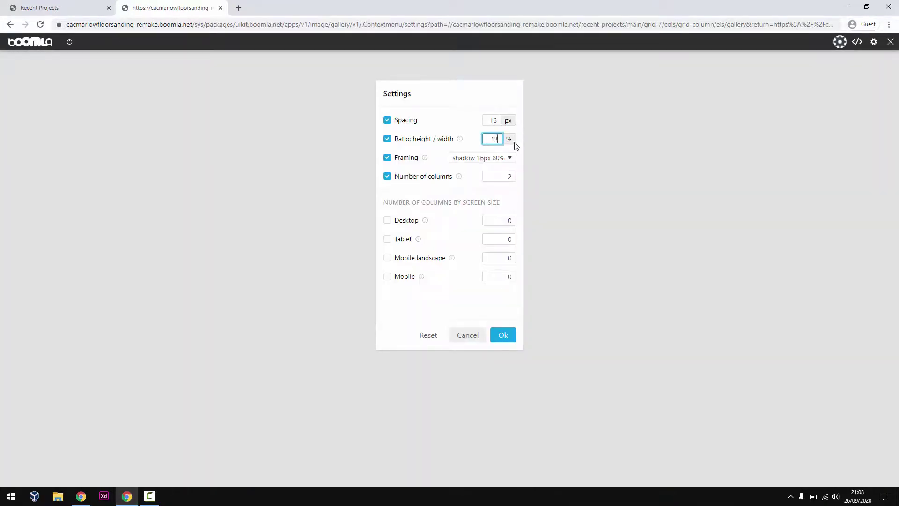
pyautogui.click(512, 334)
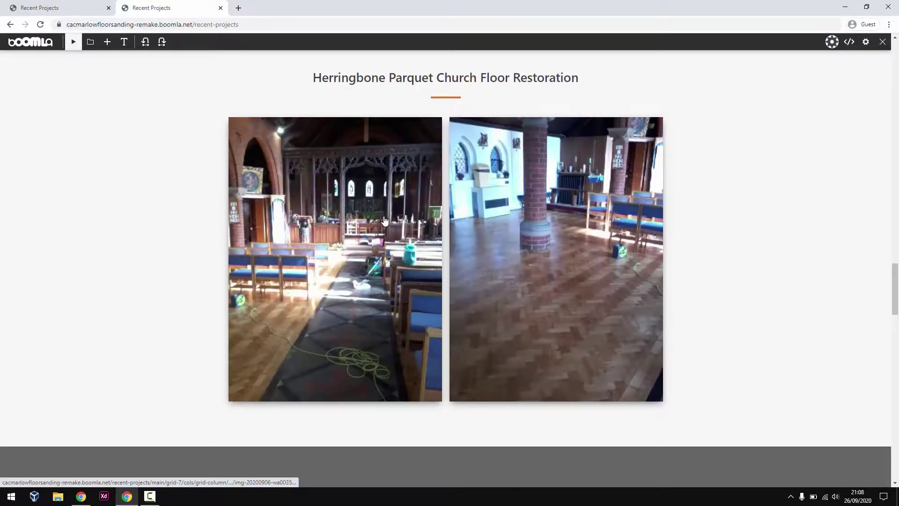
pyautogui.click(384, 220)
pyautogui.click(854, 276)
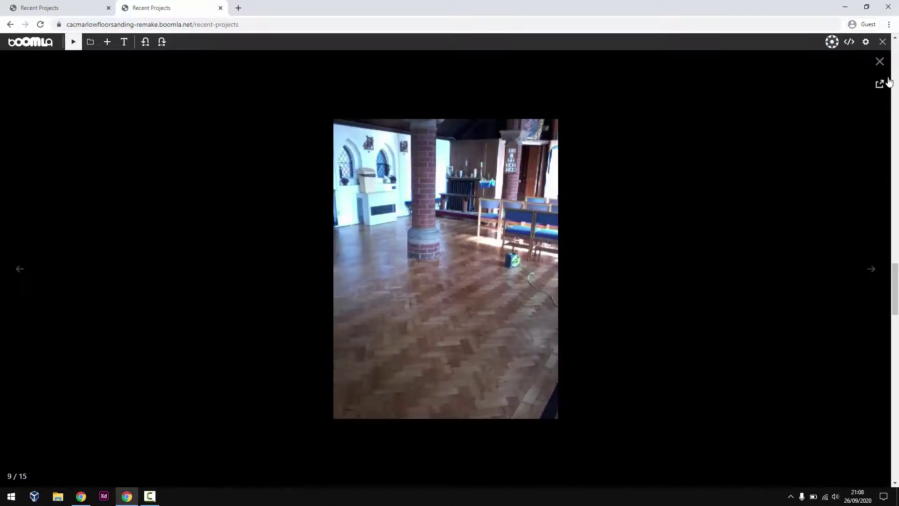
pyautogui.click(879, 62)
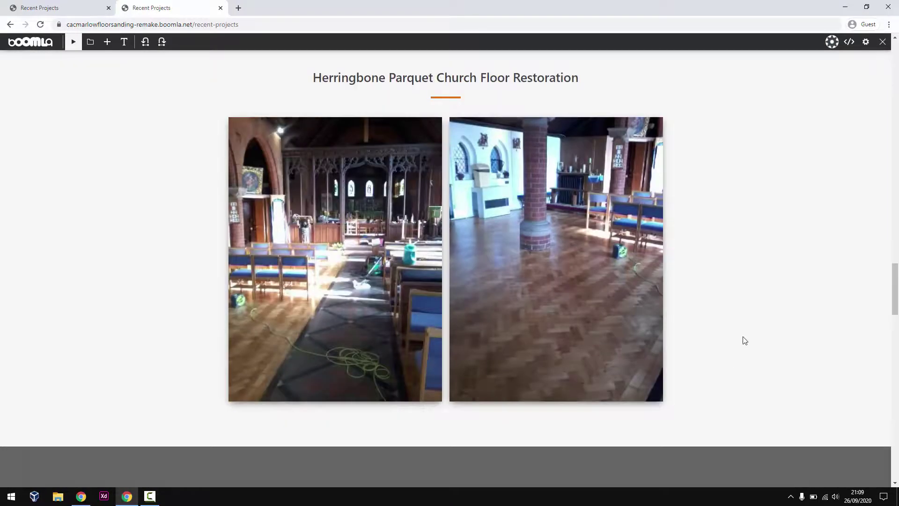
pyautogui.scroll(-6, 763, 349)
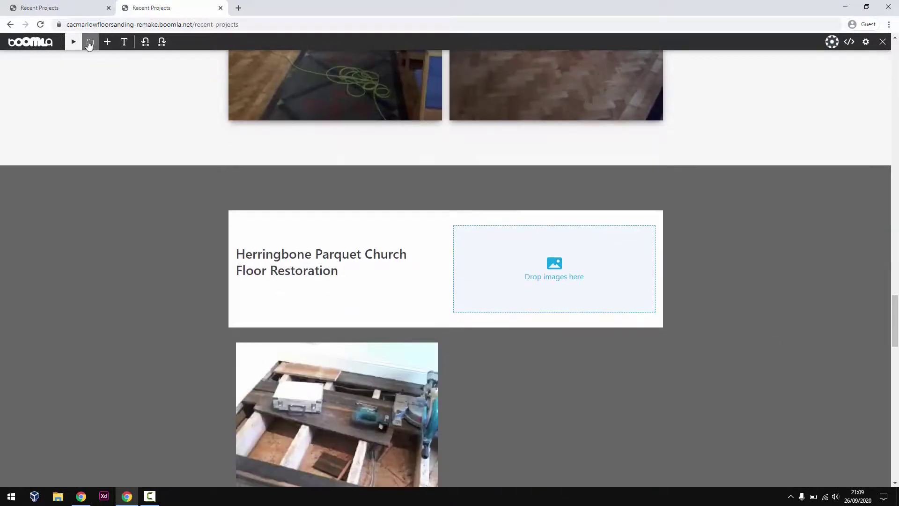
# Delete the leftover feature-6 card under grid-13, holding the duplicate church heading and empty image area
pyautogui.scroll(7, 311, 253)
pyautogui.scroll(-6, 367, 256)
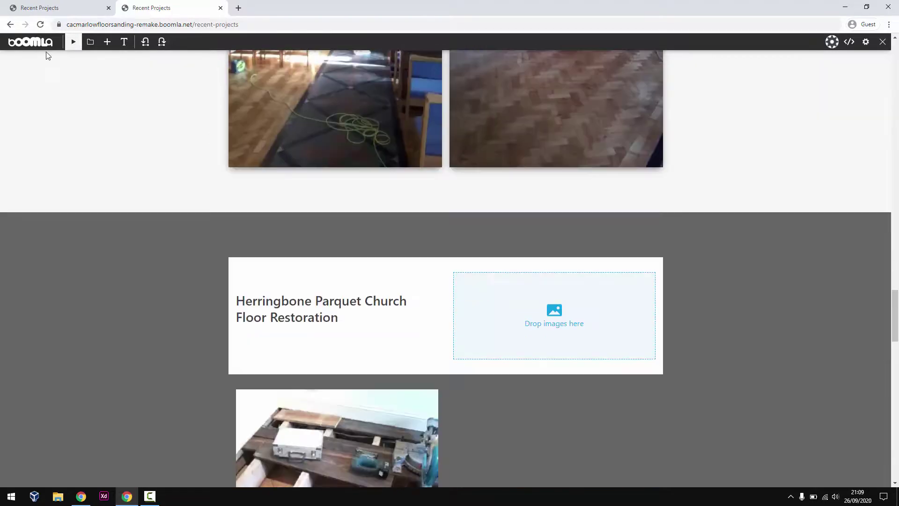
pyautogui.click(90, 41)
pyautogui.click(392, 265)
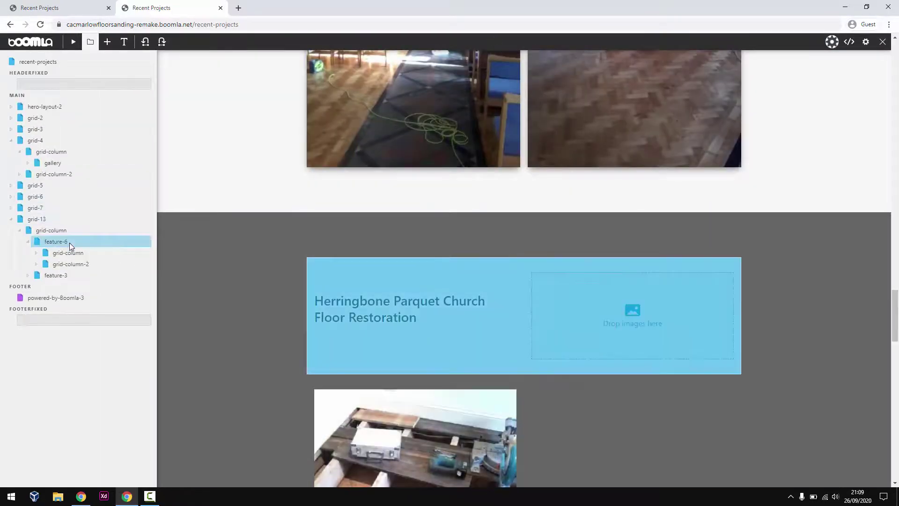
pyautogui.rightClick(69, 242)
pyautogui.click(115, 298)
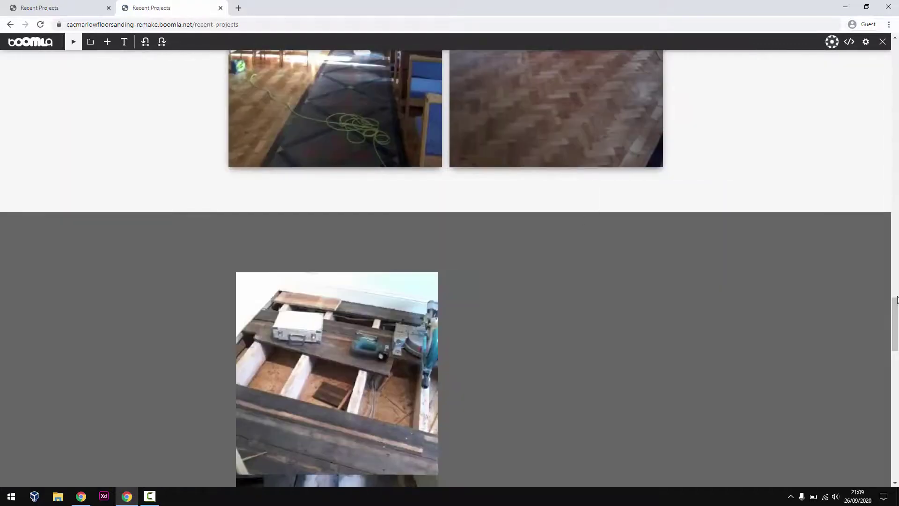
pyautogui.moveTo(896, 300); pyautogui.dragTo(895, 63)
# Copy the Decking section (grid-2) and paste it after the church project (grid-7)
pyautogui.click(91, 42)
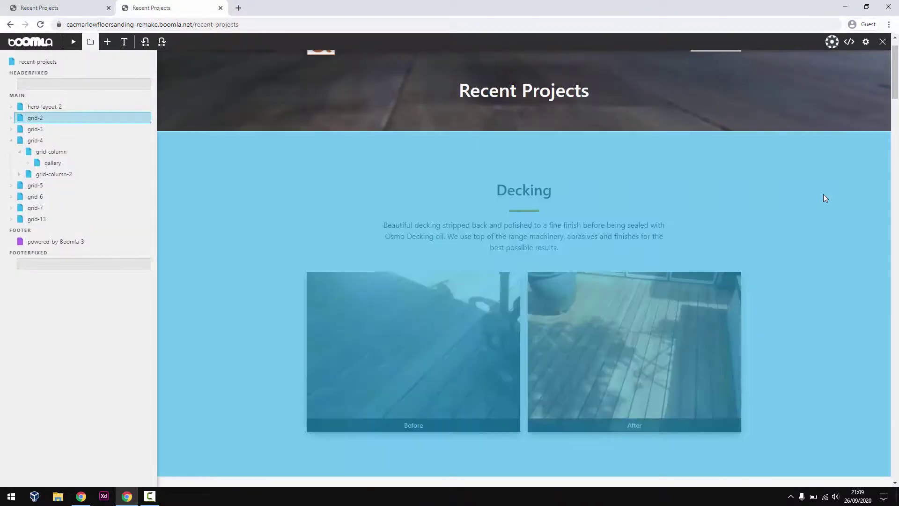
pyautogui.rightClick(823, 194)
pyautogui.moveTo(895, 91); pyautogui.dragTo(894, 343)
pyautogui.rightClick(852, 268)
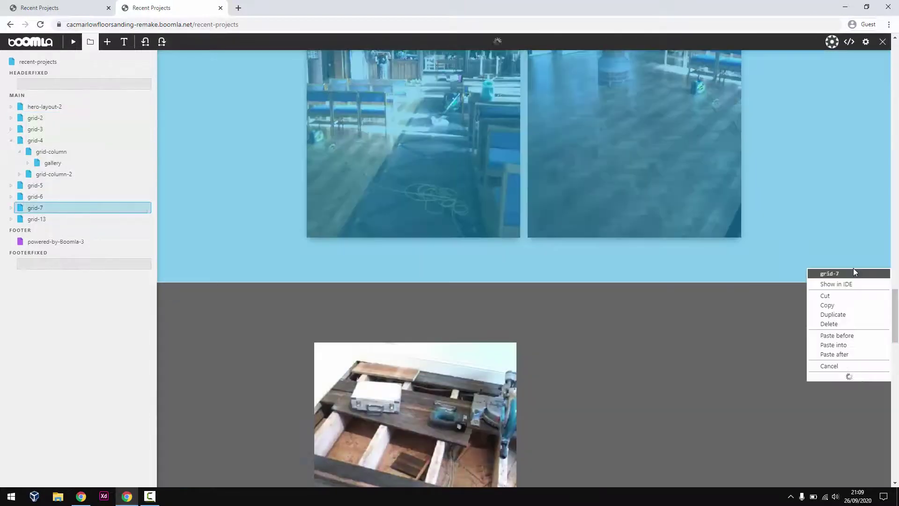
pyautogui.click(852, 354)
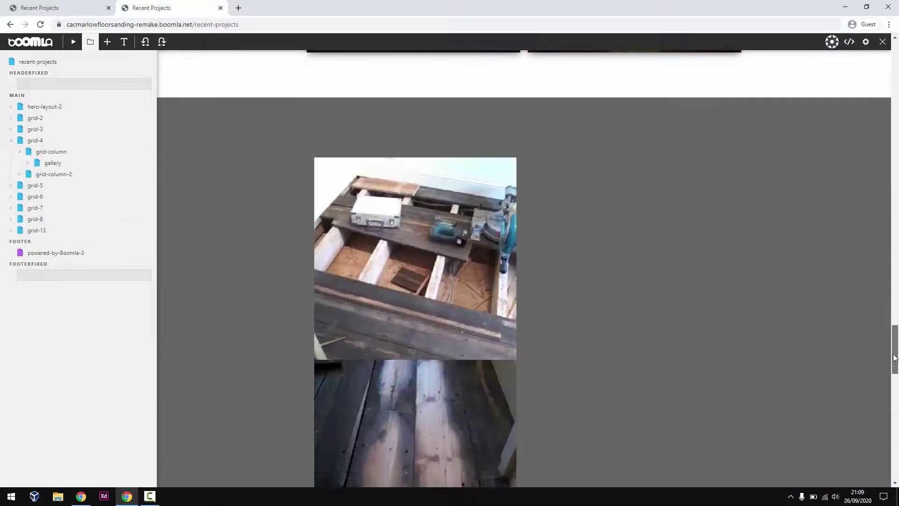
# Cut the six floorboard photos from grid-13's gallery and paste them before the Decking Before photo
pyautogui.click(475, 223)
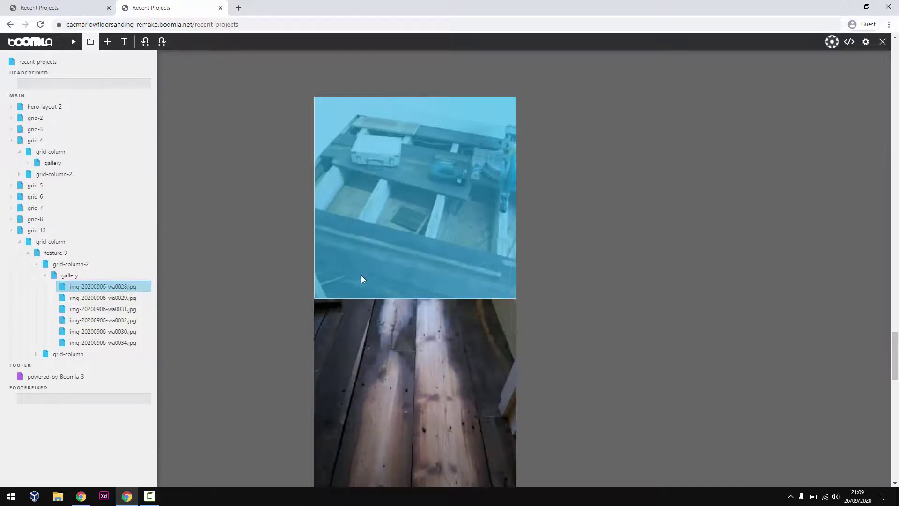
pyautogui.click(409, 336)
pyautogui.hotkey('ctrl', 'a')
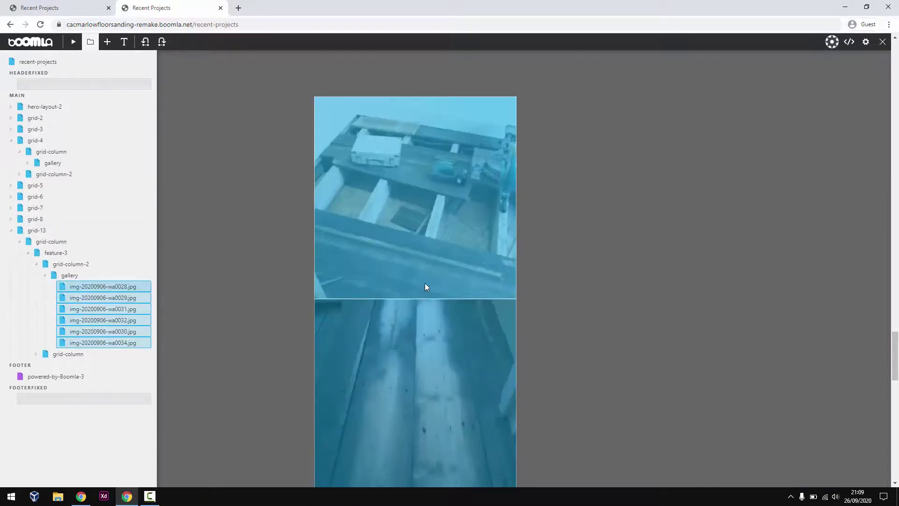
pyautogui.rightClick(396, 273)
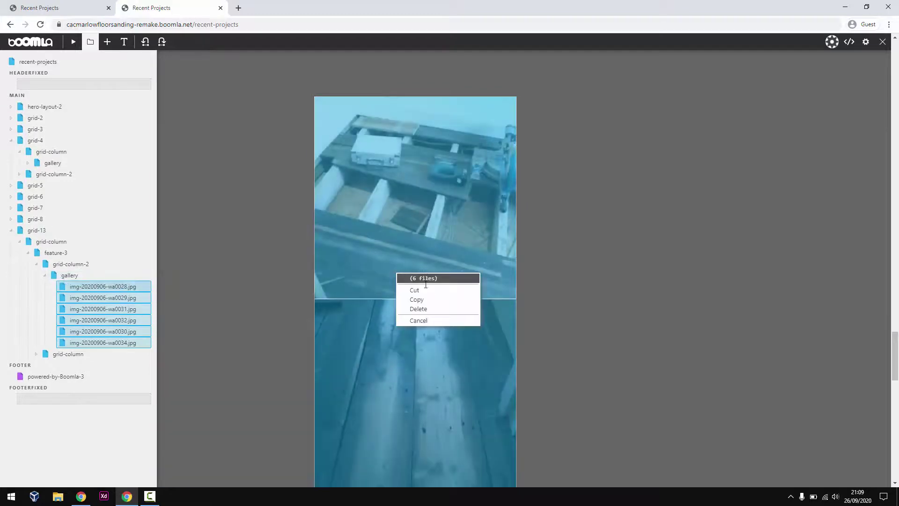
pyautogui.click(425, 292)
pyautogui.scroll(-10, 461, 305)
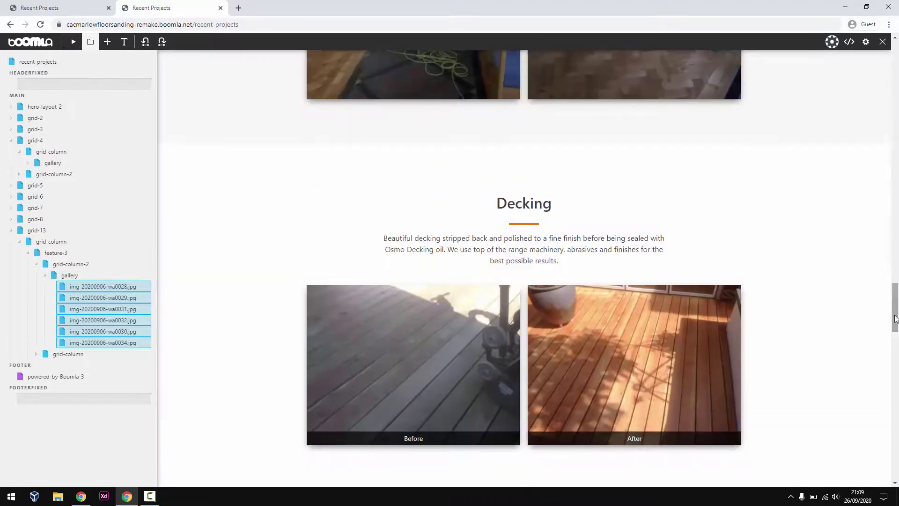
pyautogui.rightClick(461, 305)
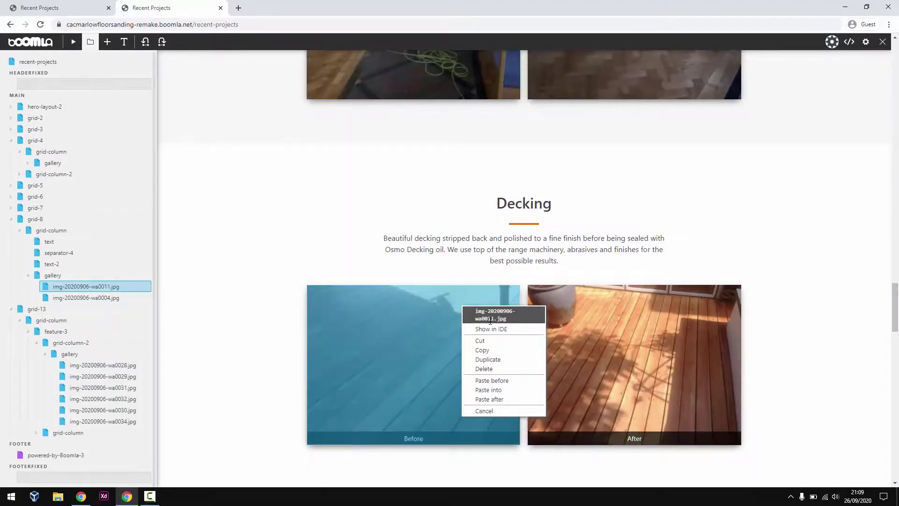
pyautogui.click(498, 381)
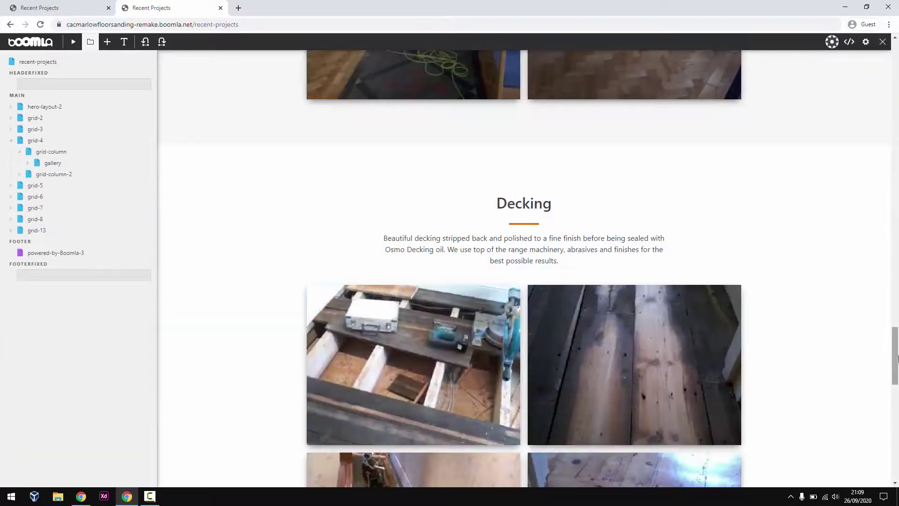
# Delete the Before and After decking photos from the new gallery
pyautogui.moveTo(895, 372); pyautogui.dragTo(895, 412)
pyautogui.scroll(-1, 401, 246)
pyautogui.click(400, 246)
pyautogui.keyDown('shift'); pyautogui.click(584, 262); pyautogui.keyUp('shift')
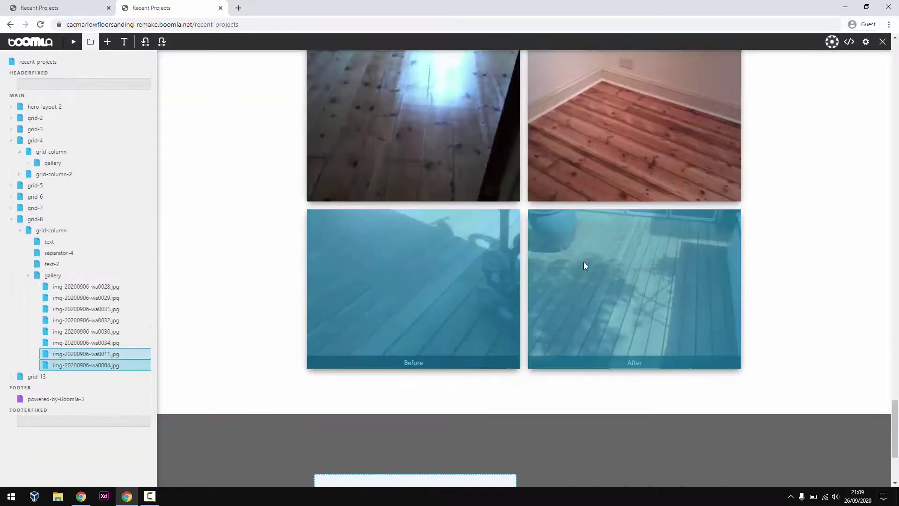
pyautogui.rightClick(583, 263)
pyautogui.click(611, 297)
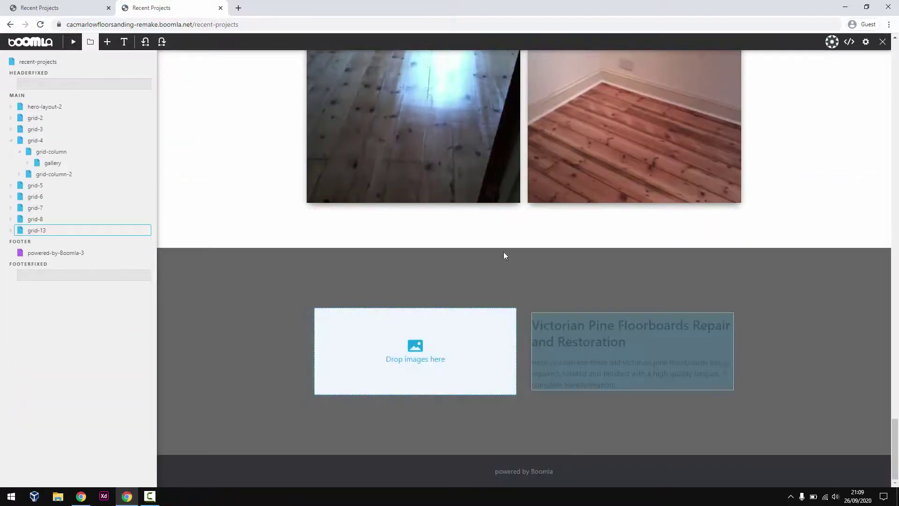
# Replace the Decking heading with 'Victorian Pine Floorboards Repair and Restoration' as a centred, smaller H2, and save
pyautogui.click(123, 42)
pyautogui.moveTo(453, 368); pyautogui.dragTo(806, 384)
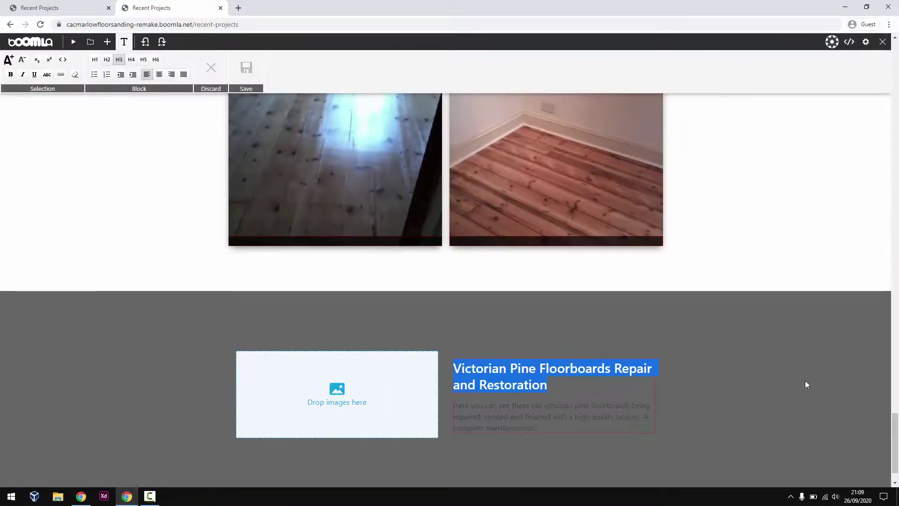
pyautogui.moveTo(896, 412); pyautogui.dragTo(896, 344)
pyautogui.doubleClick(443, 300)
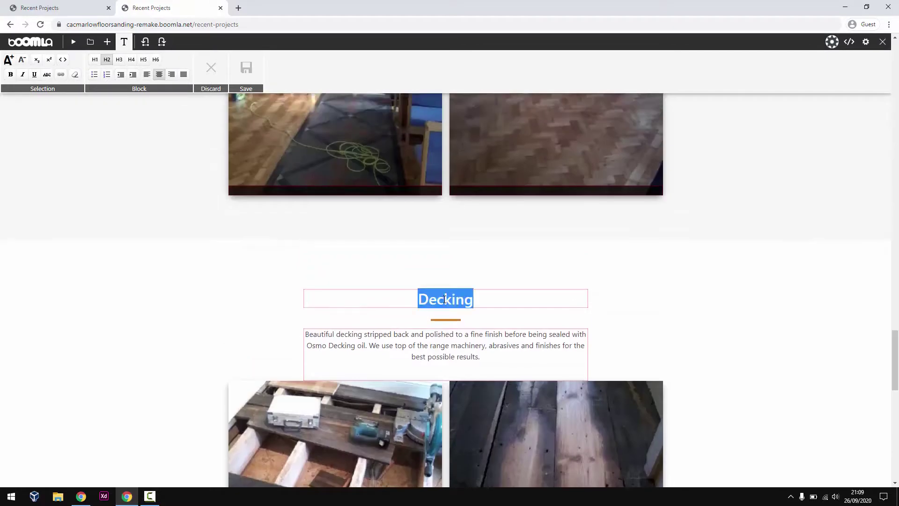
pyautogui.hotkey('ctrl', 'v')
pyautogui.tripleClick(443, 299)
pyautogui.click(160, 75)
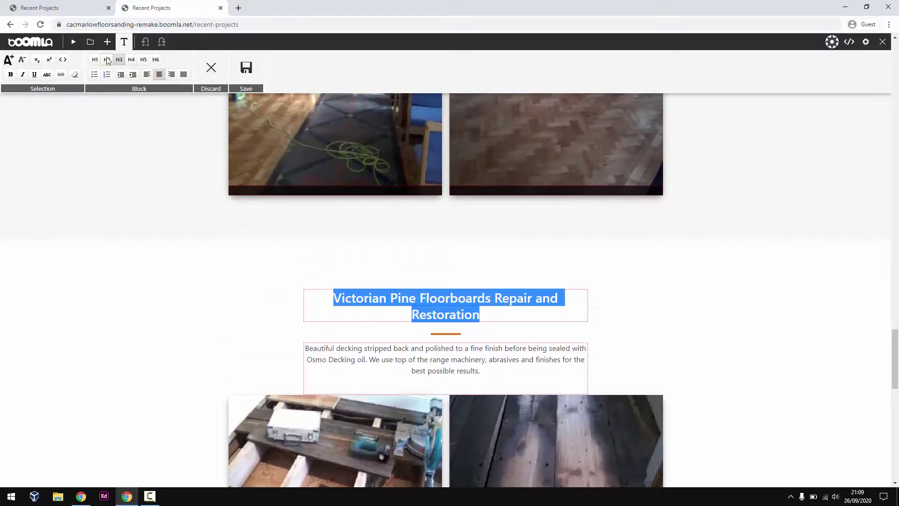
pyautogui.click(106, 60)
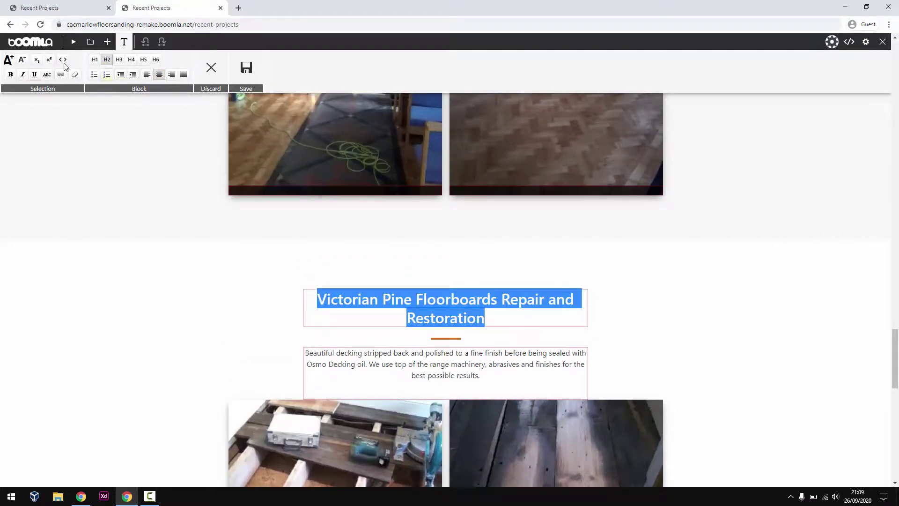
pyautogui.click(22, 60)
pyautogui.click(123, 47)
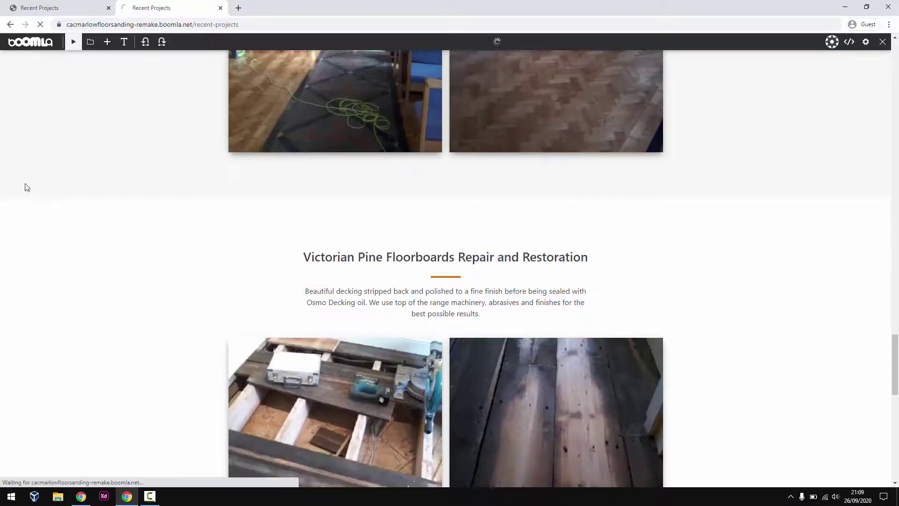
# Paste the floorboard repair description over the section's decking description, removing the empty lines below
pyautogui.moveTo(895, 367); pyautogui.dragTo(894, 430)
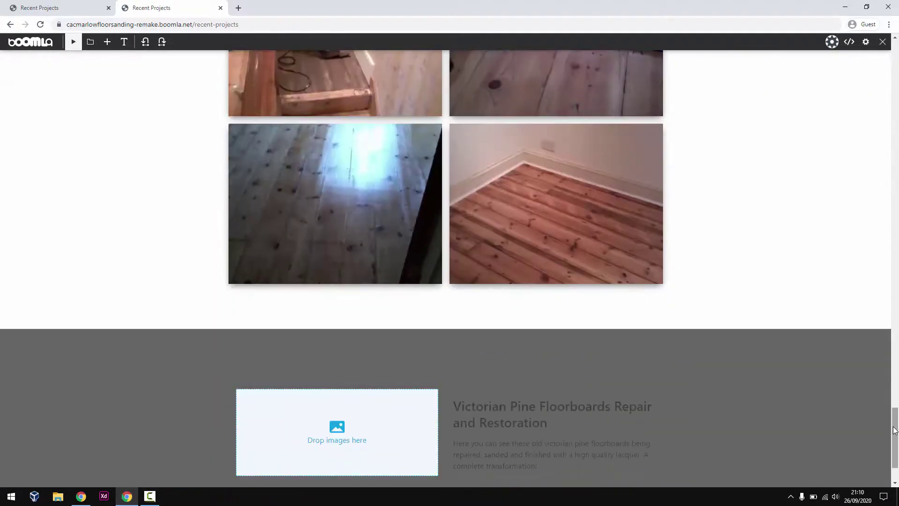
pyautogui.moveTo(472, 445)
pyautogui.mouseDown()
pyautogui.moveTo(542, 465)
pyautogui.moveTo(461, 445)
pyautogui.mouseUp()
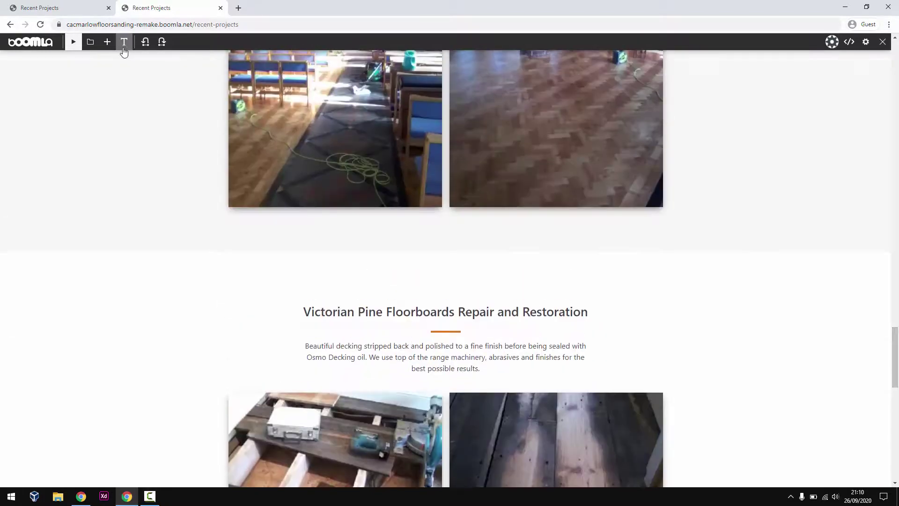
pyautogui.click(123, 43)
pyautogui.moveTo(479, 410); pyautogui.dragTo(305, 389)
pyautogui.hotkey('ctrl', 'v')
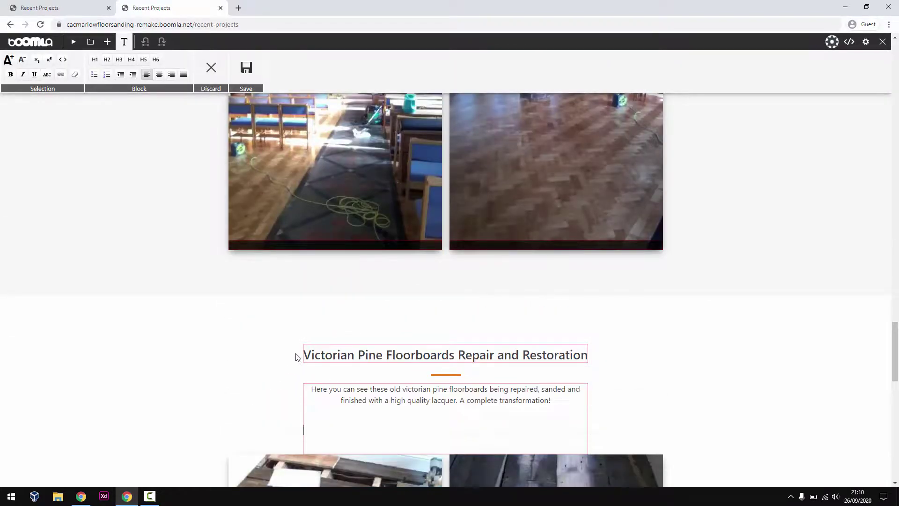
pyautogui.press('BackSpace')
pyautogui.press('BackSpace')
pyautogui.press('BackSpace')
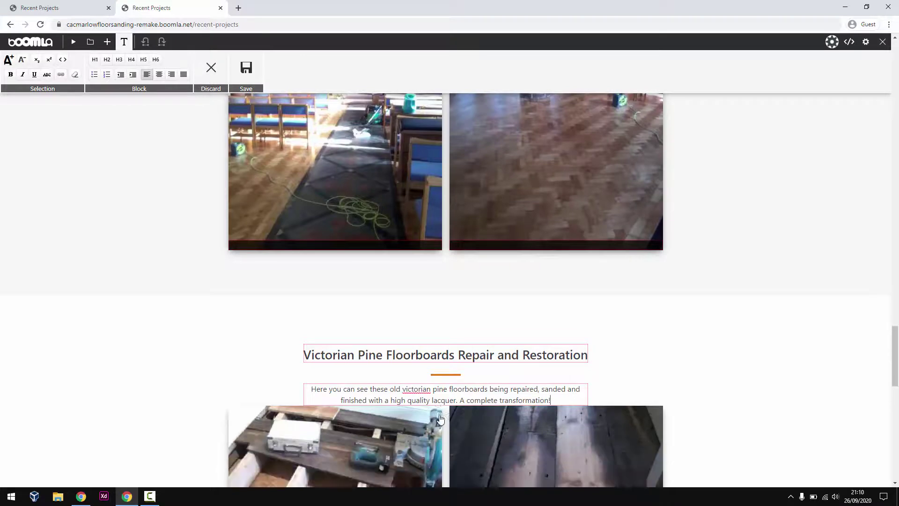
# Correct 'victorian' to 'Victorian' via spell-check and save the text changes
pyautogui.moveTo(558, 396); pyautogui.dragTo(253, 394)
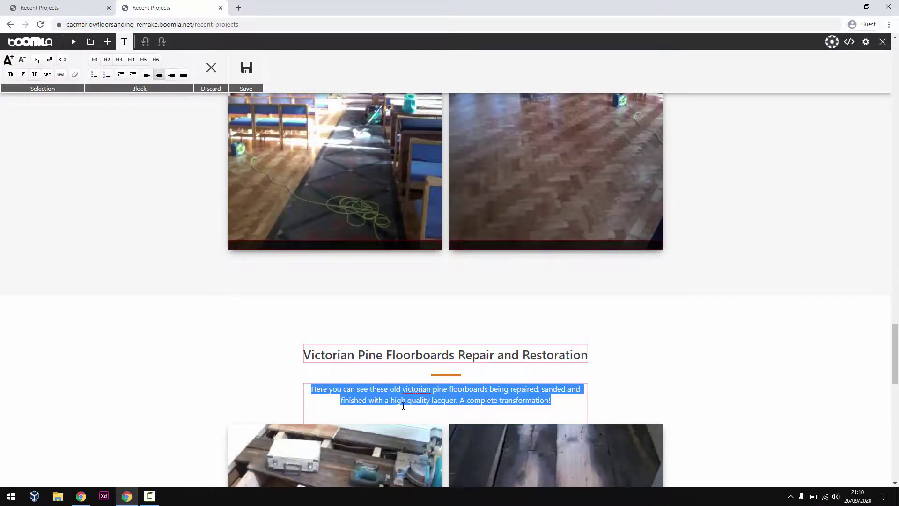
pyautogui.click(419, 390)
pyautogui.rightClick(424, 389)
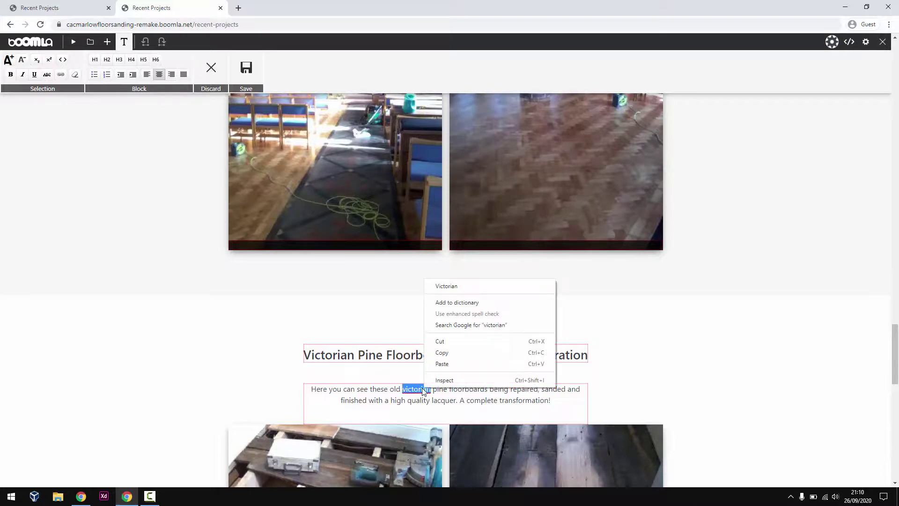
pyautogui.click(449, 286)
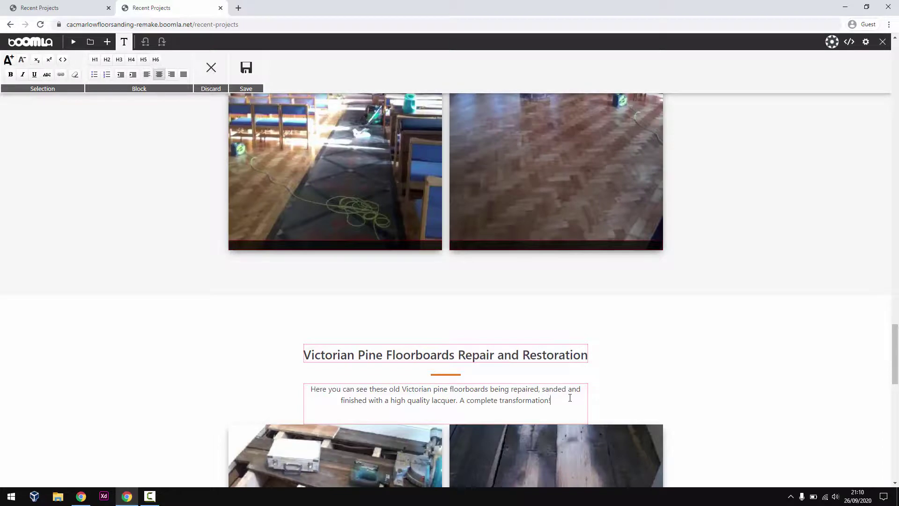
pyautogui.click(123, 45)
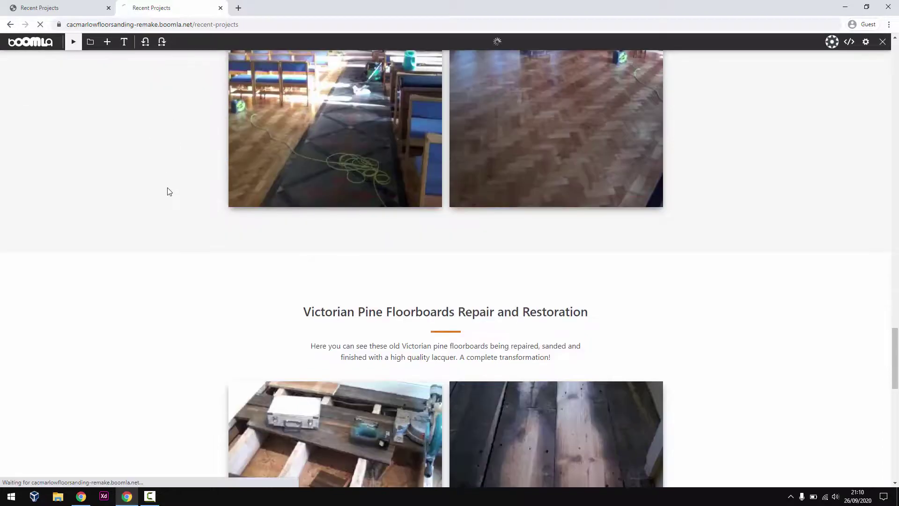
# Browse the Victorian Pine photos in the full-screen viewer
pyautogui.scroll(-2, 262, 279)
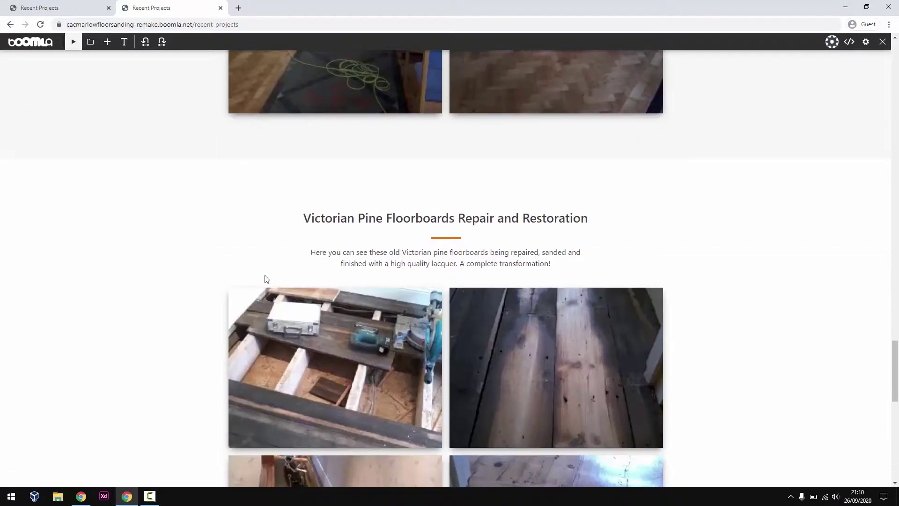
pyautogui.click(287, 311)
pyautogui.click(869, 268)
pyautogui.click(869, 268)
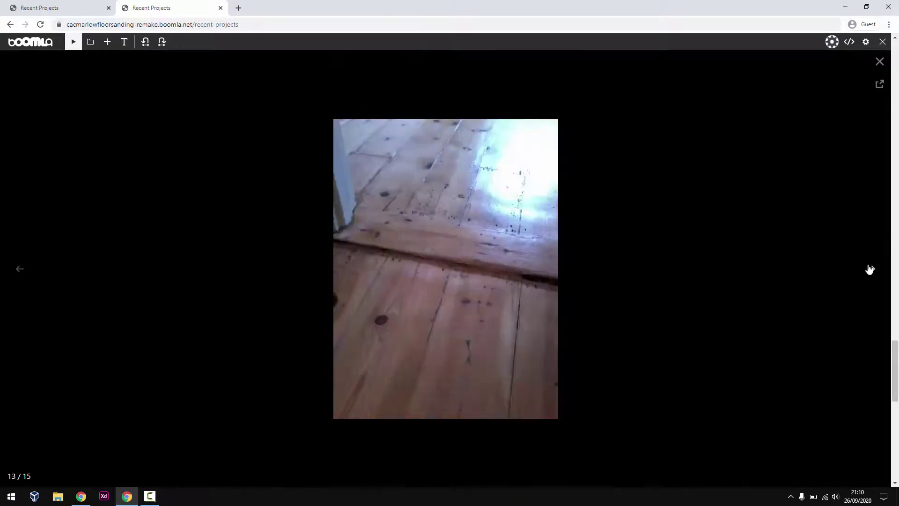
pyautogui.click(869, 268)
pyautogui.click(869, 267)
pyautogui.click(869, 267)
pyautogui.click(879, 61)
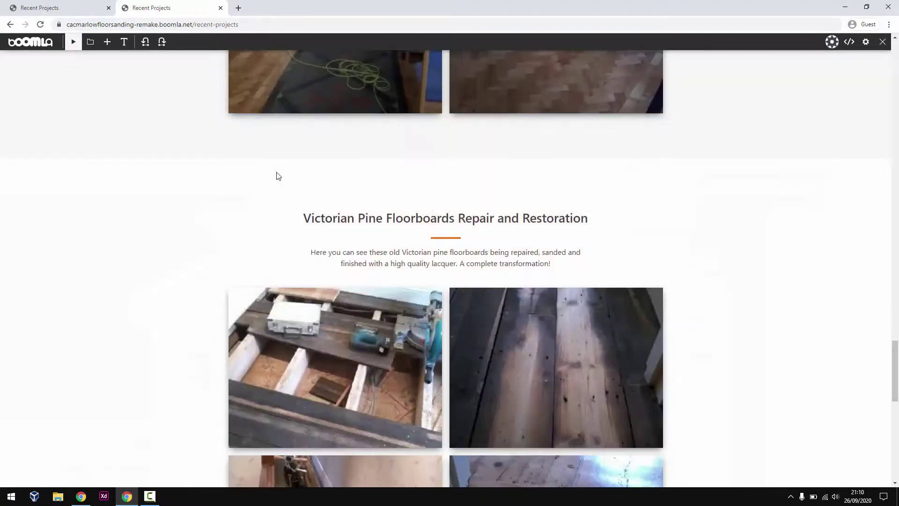
# Set the Victorian Pine gallery's height/width ratio to 133% in its settings
pyautogui.click(90, 42)
pyautogui.click(440, 314)
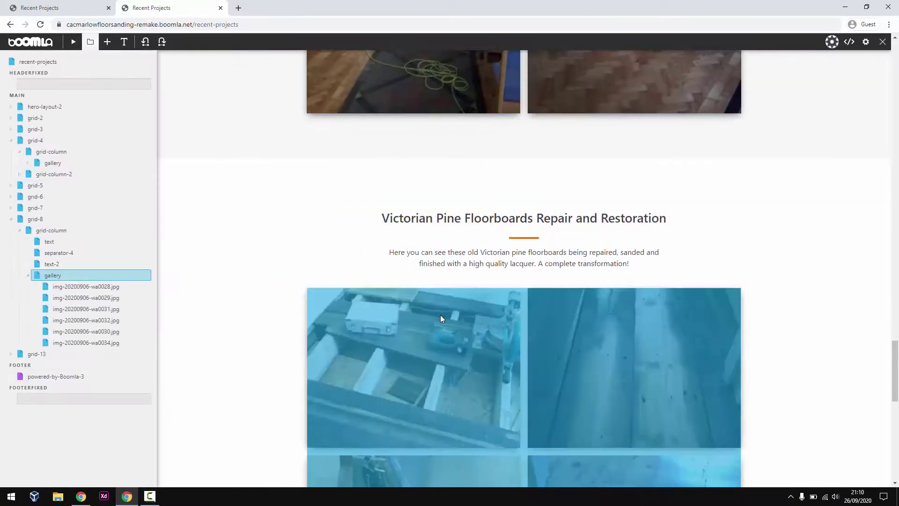
pyautogui.rightClick(89, 276)
pyautogui.click(123, 369)
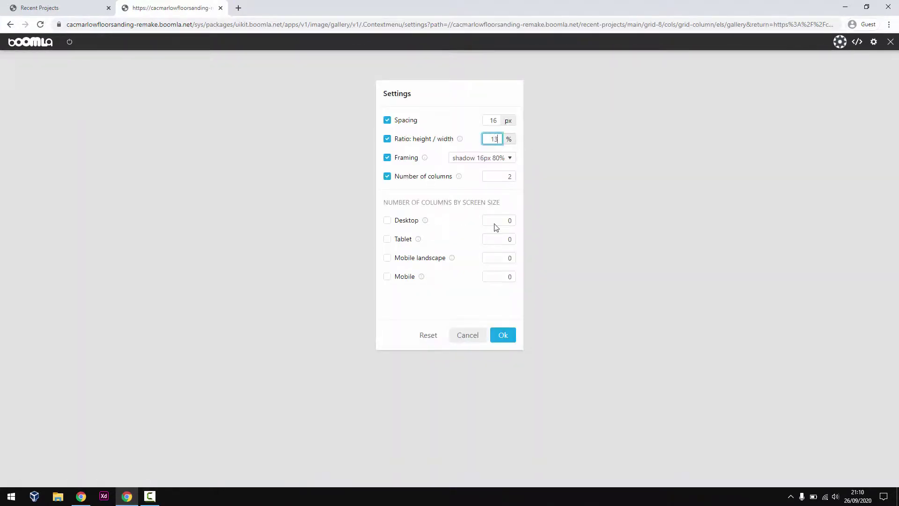
pyautogui.click(502, 334)
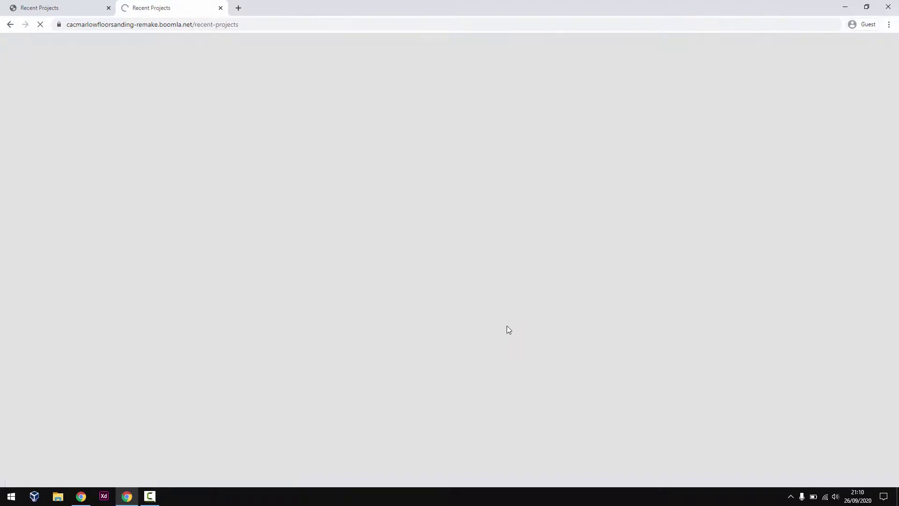
pyautogui.moveTo(896, 351); pyautogui.dragTo(896, 376)
# Set the Victorian Pine gallery's number of columns to 3 so the six photos form two rows
pyautogui.click(90, 42)
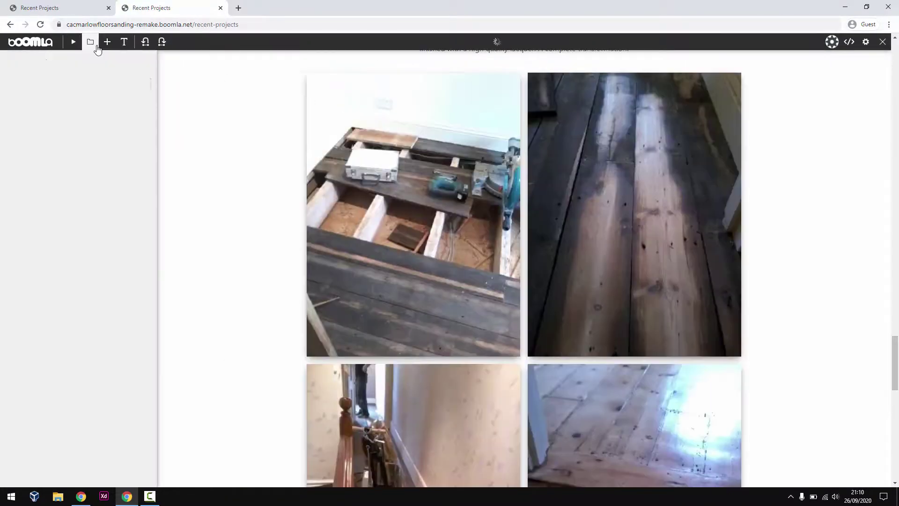
pyautogui.rightClick(70, 275)
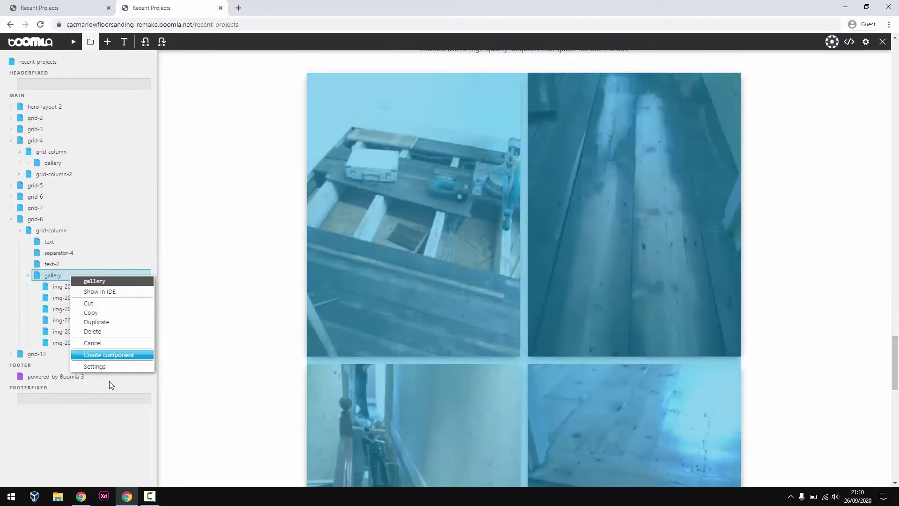
pyautogui.click(118, 366)
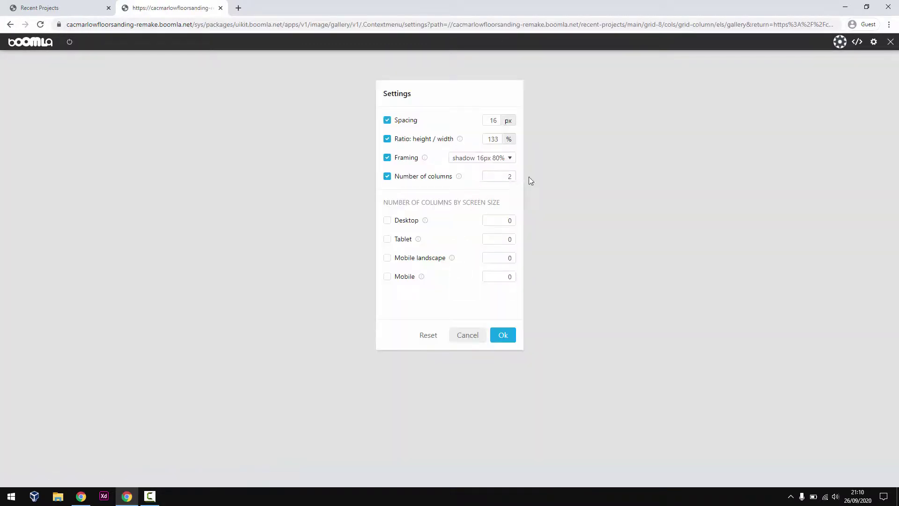
pyautogui.click(510, 335)
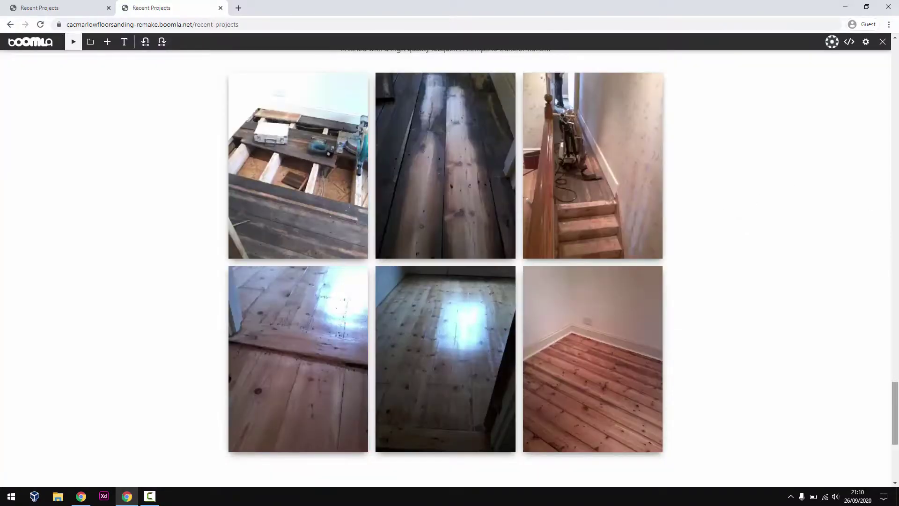
pyautogui.moveTo(895, 400); pyautogui.dragTo(896, 437)
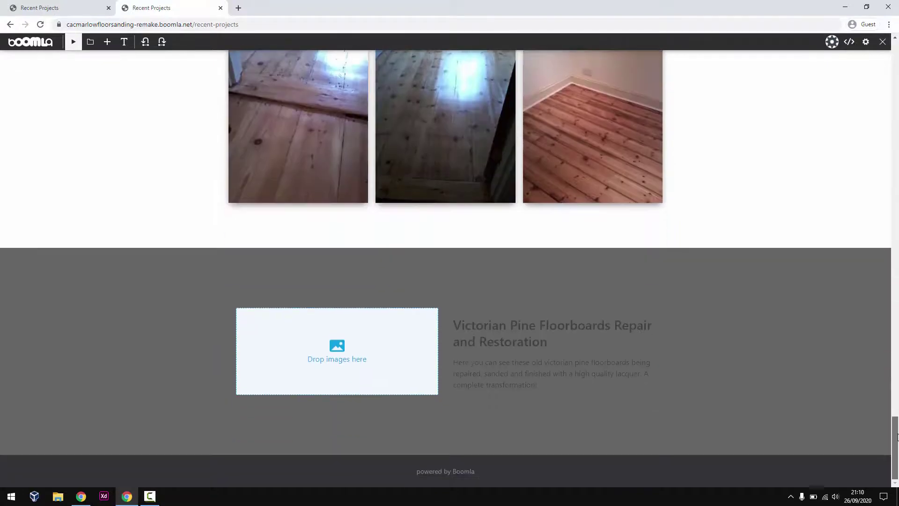
# Delete the leftover grid-13 section with the empty image box and close the page tree
pyautogui.click(90, 47)
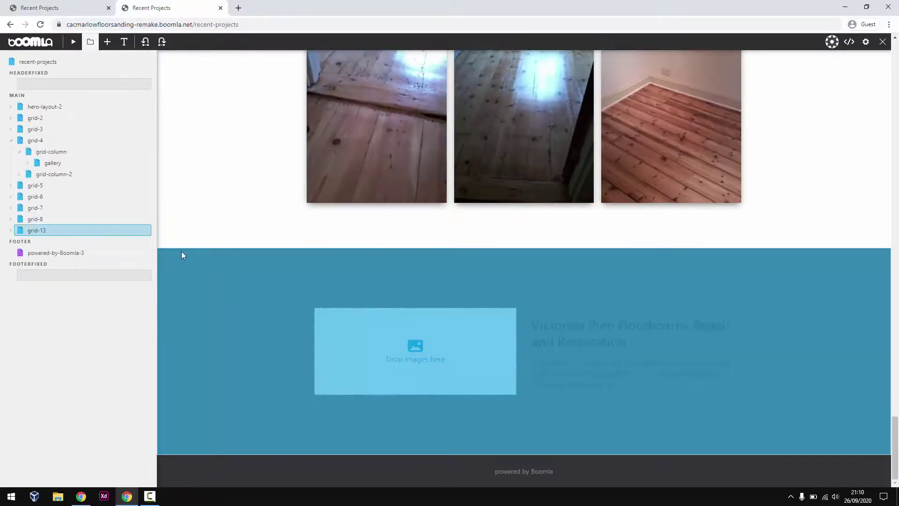
pyautogui.rightClick(47, 230)
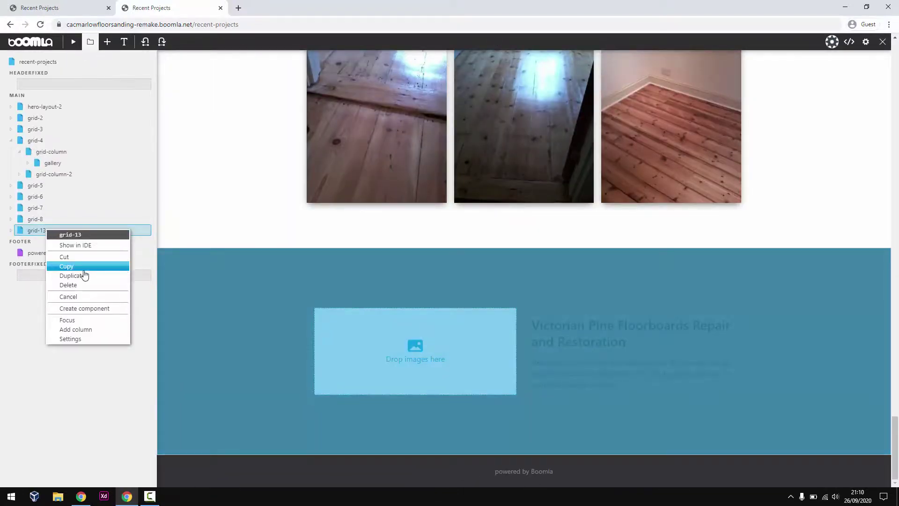
pyautogui.click(86, 283)
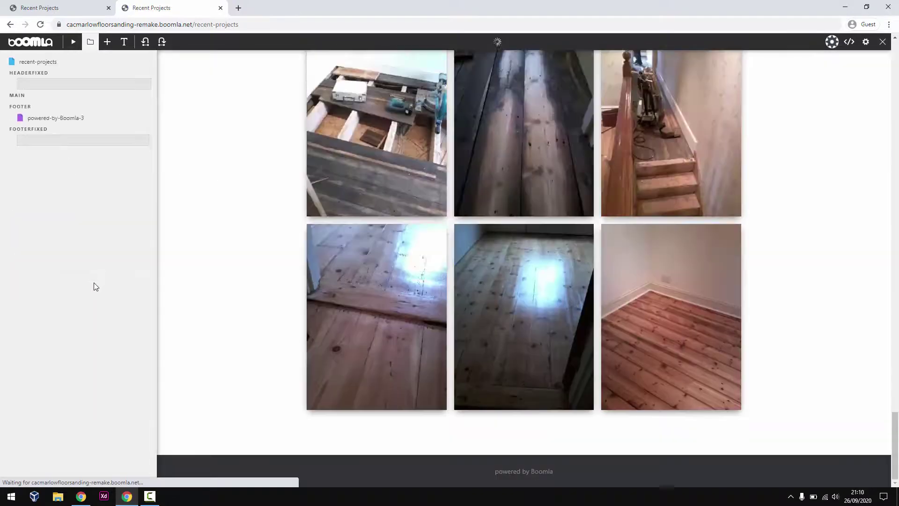
pyautogui.click(90, 42)
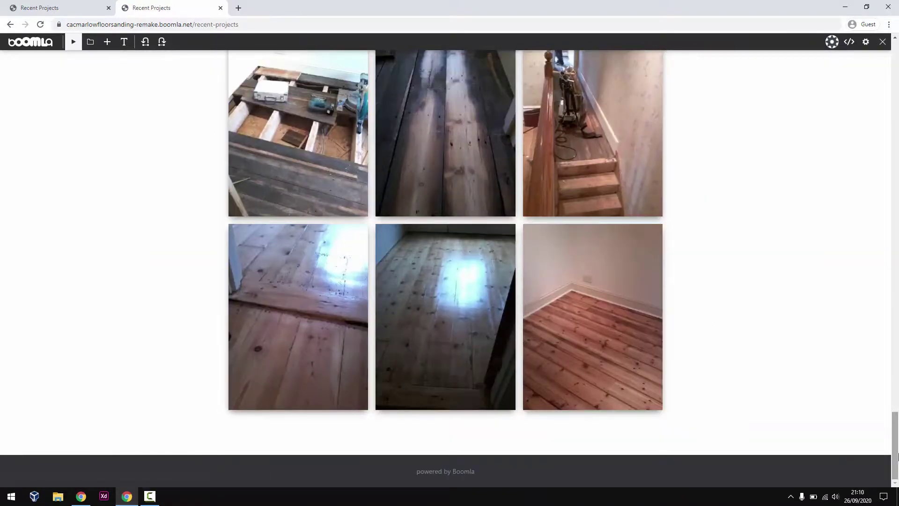
pyautogui.moveTo(895, 451); pyautogui.dragTo(897, 87)
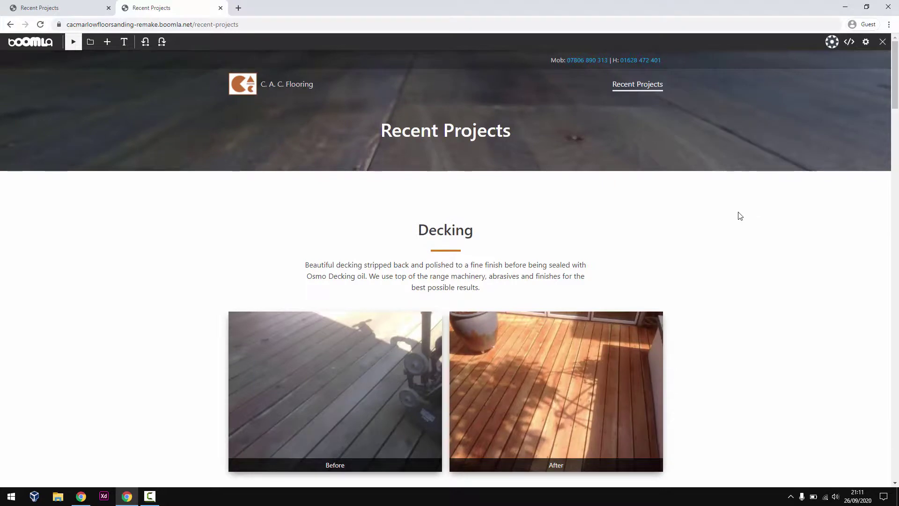
# Open developer tools and preview the Recent Projects page at 375×640 mobile size
pyautogui.hotkey('ctrl', 'shift', 'i')
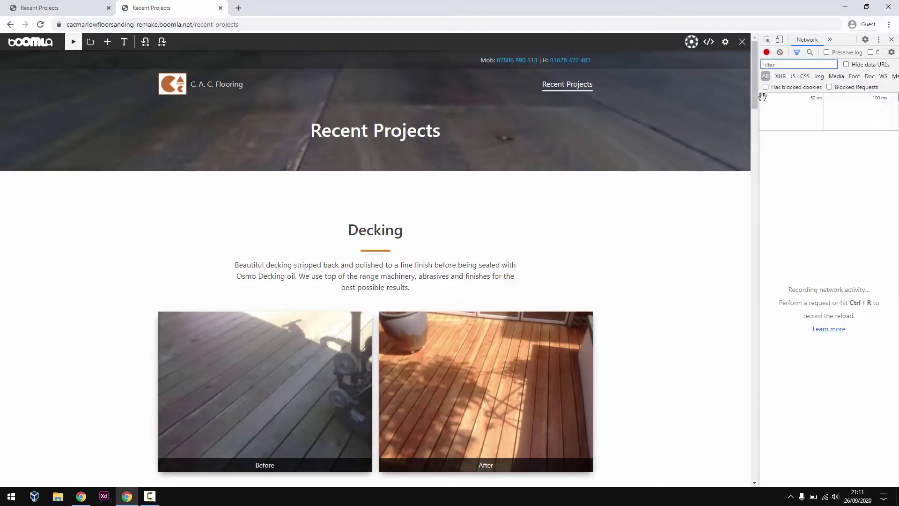
pyautogui.click(779, 40)
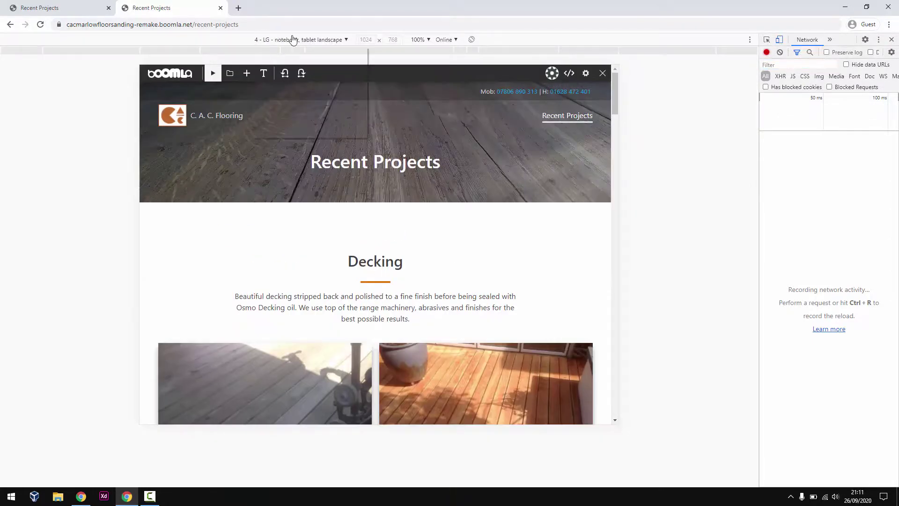
pyautogui.click(294, 39)
pyautogui.click(314, 75)
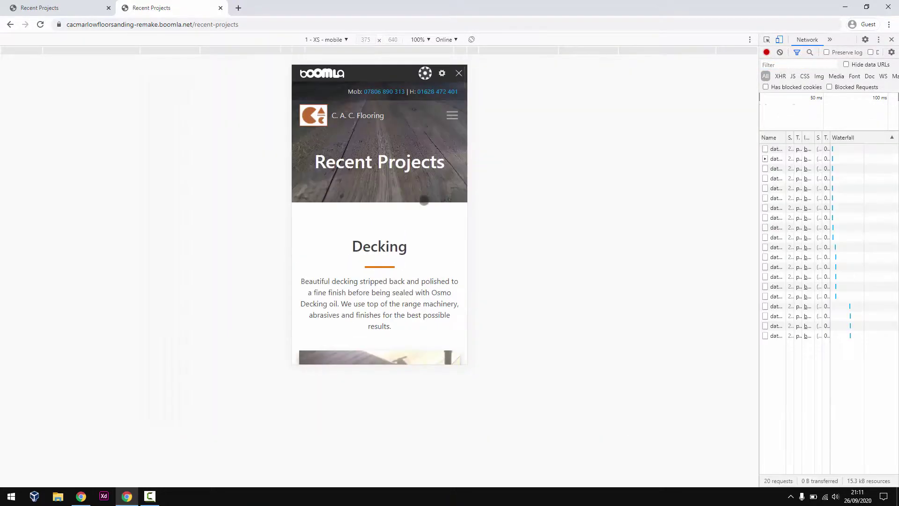
# Scroll through the mobile preview, then switch back to the full desktop layout
pyautogui.scroll(-3, 427, 242)
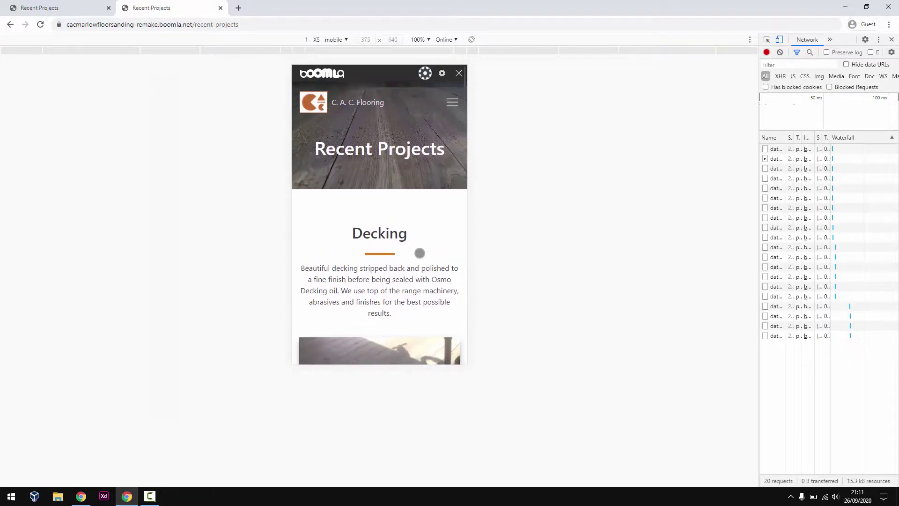
pyautogui.scroll(-4, 370, 360)
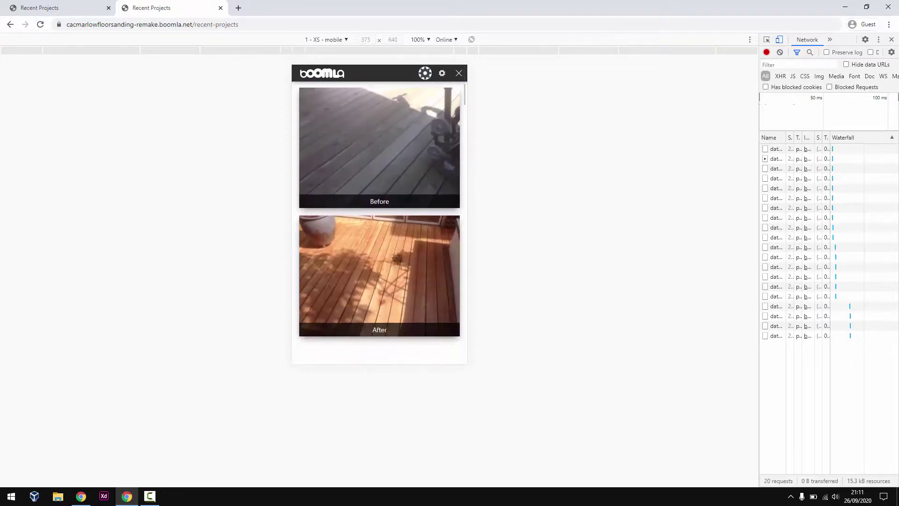
pyautogui.scroll(3, 370, 360)
pyautogui.scroll(3, 371, 360)
pyautogui.scroll(-6, 366, 389)
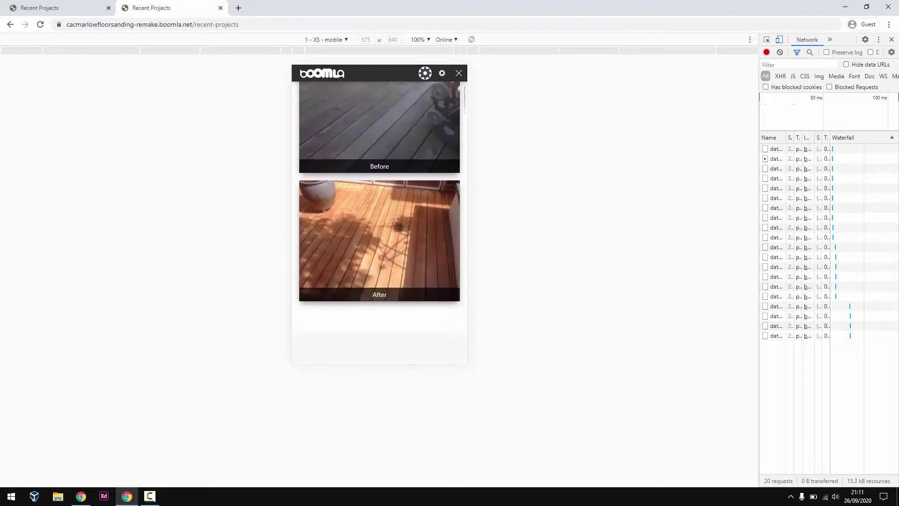
pyautogui.scroll(-8, 401, 260)
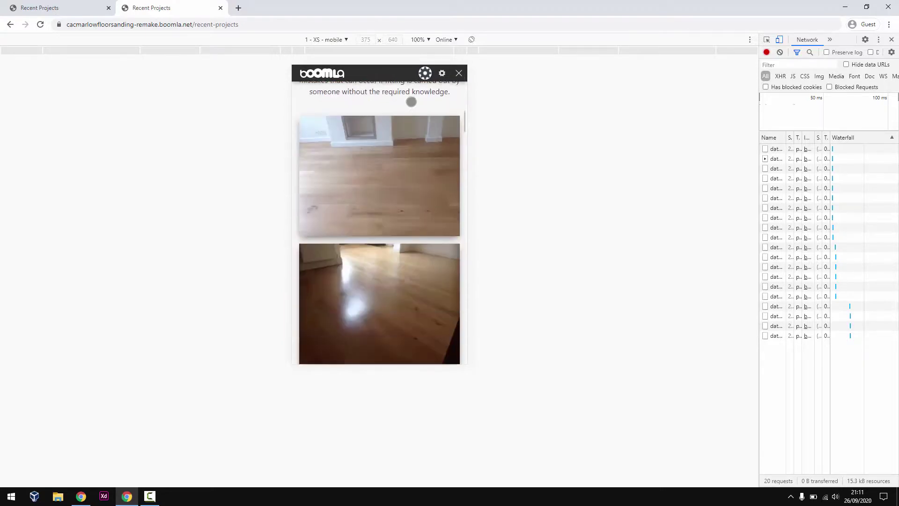
pyautogui.scroll(-5, 403, 257)
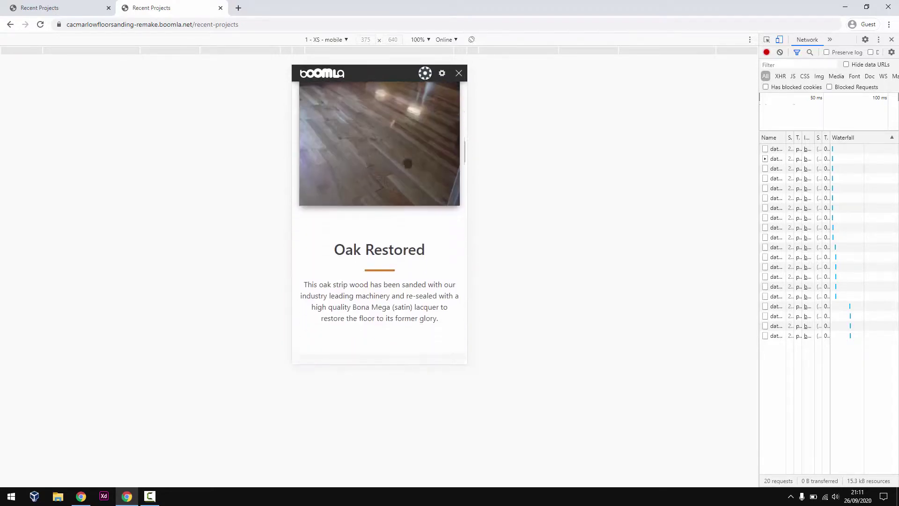
pyautogui.scroll(4, 381, 212)
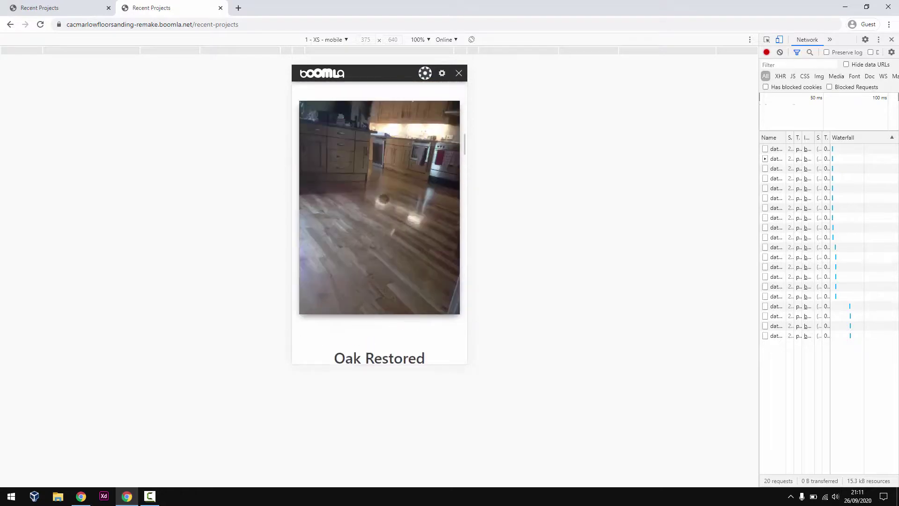
pyautogui.click(780, 44)
pyautogui.moveTo(678, 120); pyautogui.dragTo(641, 146)
pyautogui.scroll(3, 754, 207)
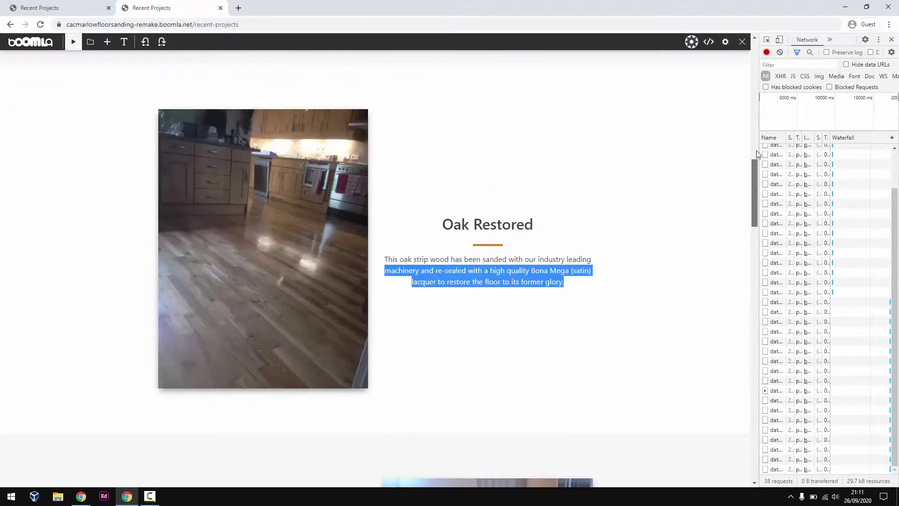
# Confirm the Oak Restored text column's settings with mobile order 1
pyautogui.click(726, 186)
pyautogui.moveTo(751, 201)
pyautogui.mouseDown()
pyautogui.moveTo(751, 159)
pyautogui.moveTo(752, 204)
pyautogui.mouseUp()
pyautogui.click(90, 42)
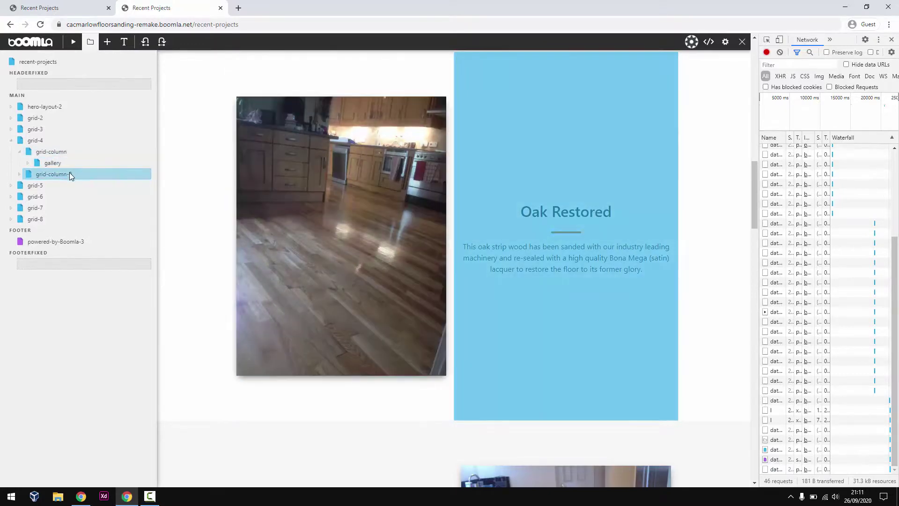
pyautogui.rightClick(70, 173)
pyautogui.click(107, 253)
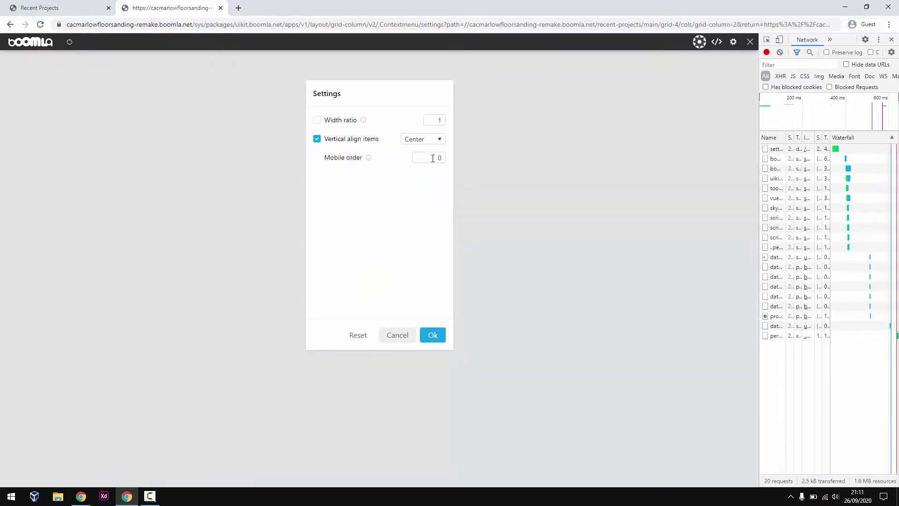
pyautogui.doubleClick(433, 158)
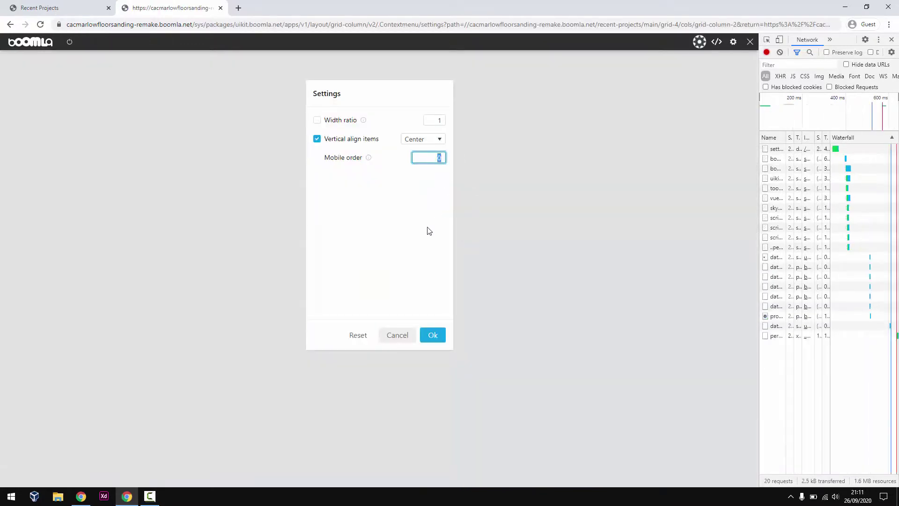
pyautogui.click(433, 336)
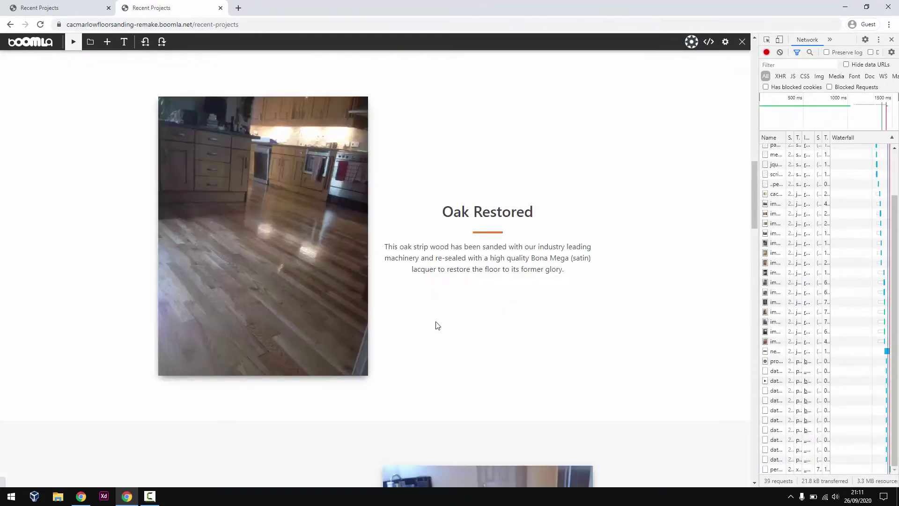
# Set the Oak Restored photo column (grid-4 grid-column) mobile order to 2
pyautogui.click(91, 42)
pyautogui.click(289, 61)
pyautogui.rightClick(290, 60)
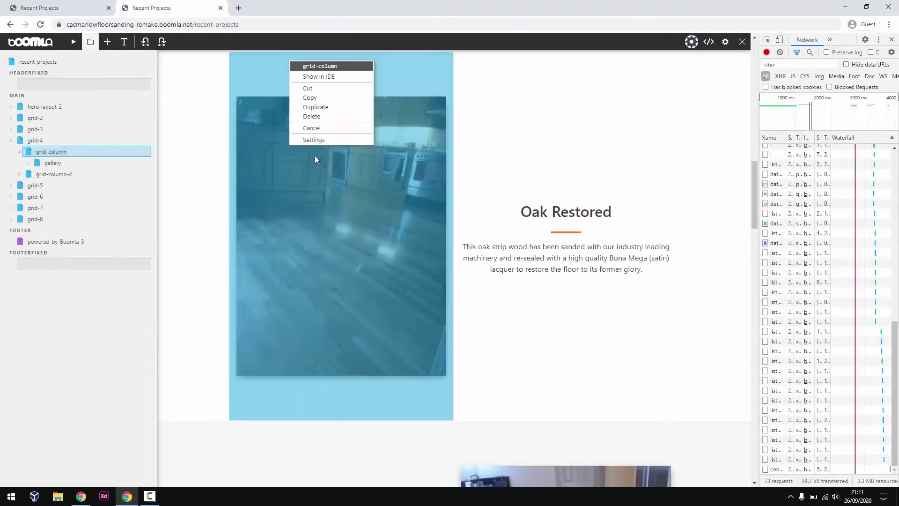
pyautogui.click(329, 140)
pyautogui.click(428, 158)
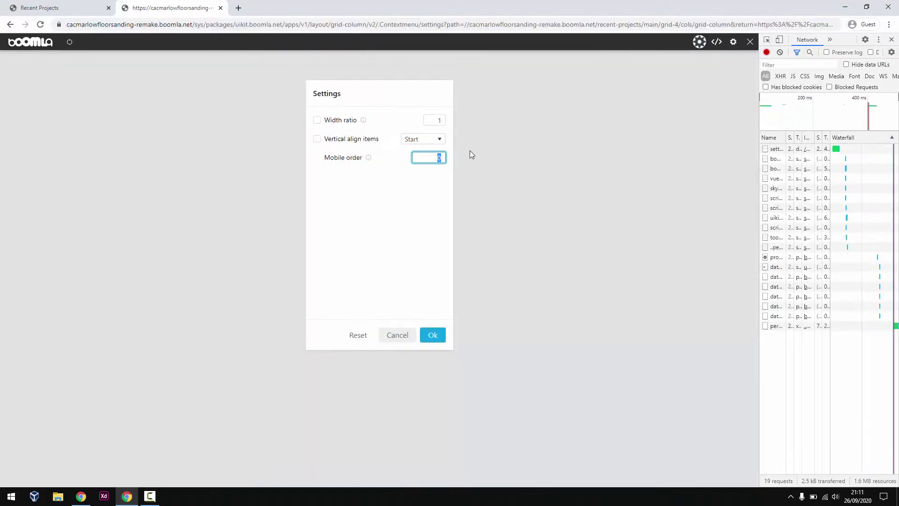
pyautogui.write('2')
pyautogui.click(431, 336)
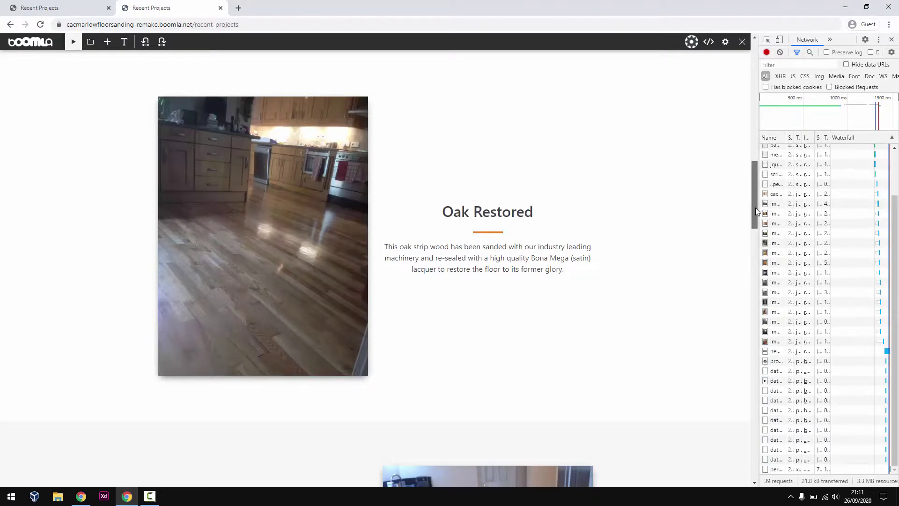
pyautogui.moveTo(754, 207); pyautogui.dragTo(740, 307)
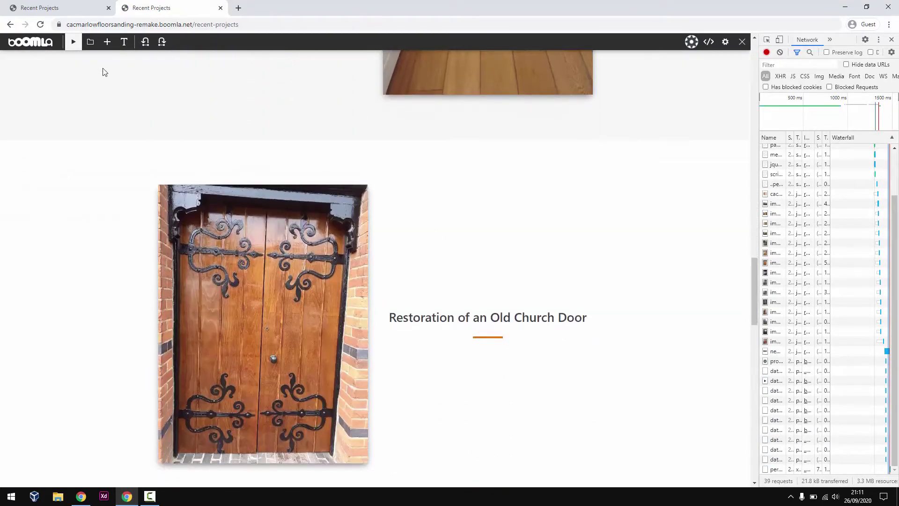
# Confirm the Church Door heading column's settings with mobile order 1
pyautogui.click(91, 42)
pyautogui.click(513, 151)
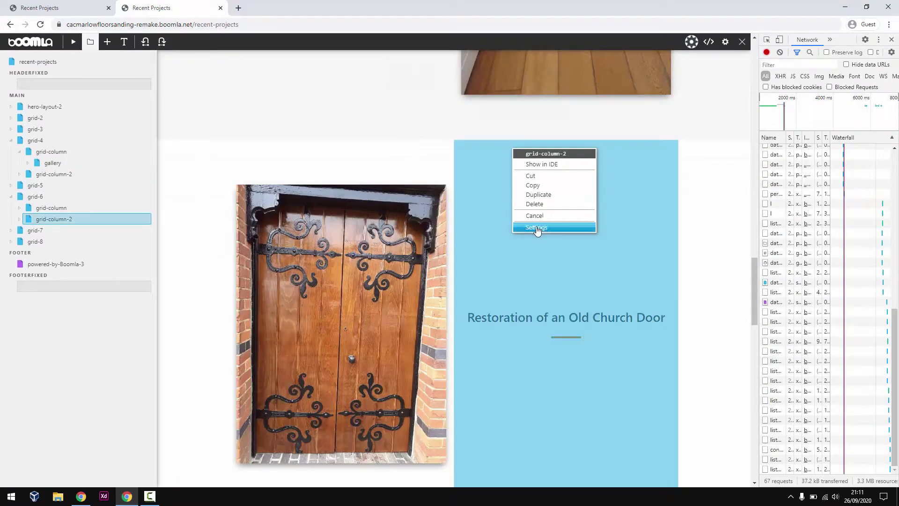
pyautogui.click(537, 228)
pyautogui.click(432, 335)
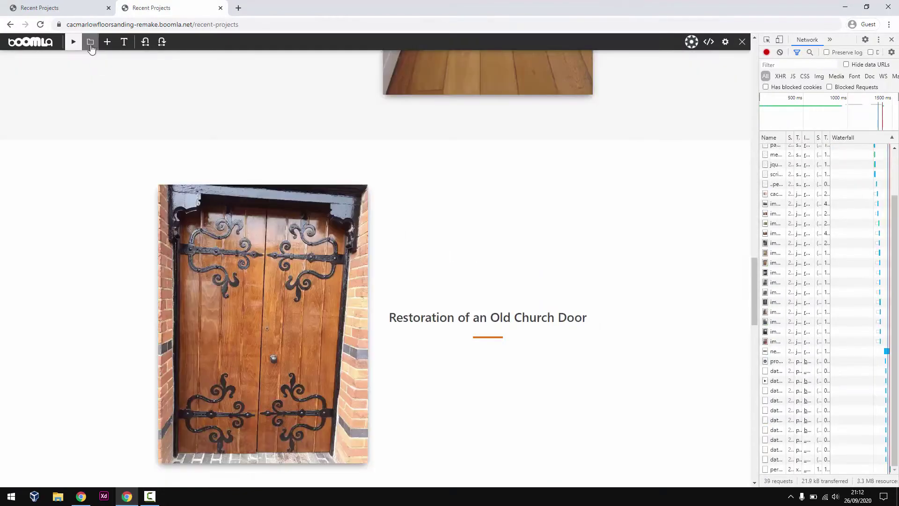
# Confirm the Church Door photo column's settings with mobile order 2
pyautogui.click(90, 41)
pyautogui.click(290, 143)
pyautogui.click(290, 143)
pyautogui.click(315, 222)
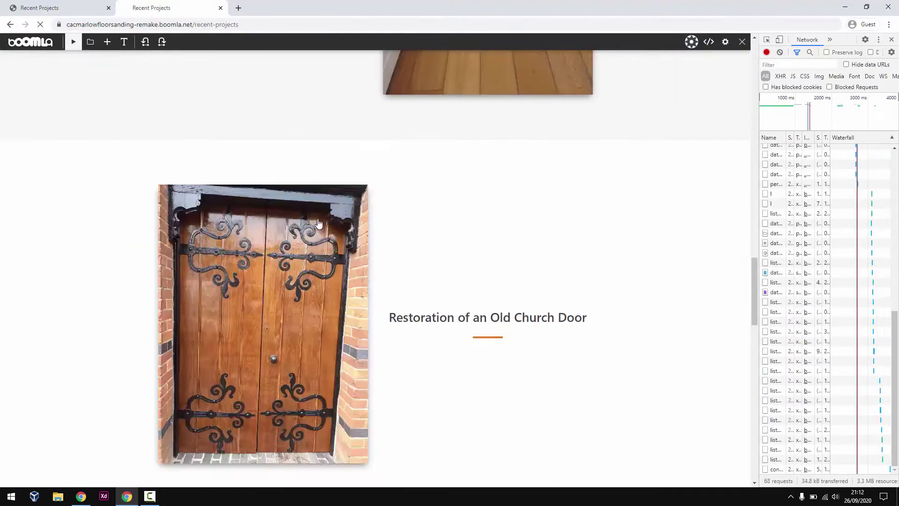
pyautogui.click(433, 334)
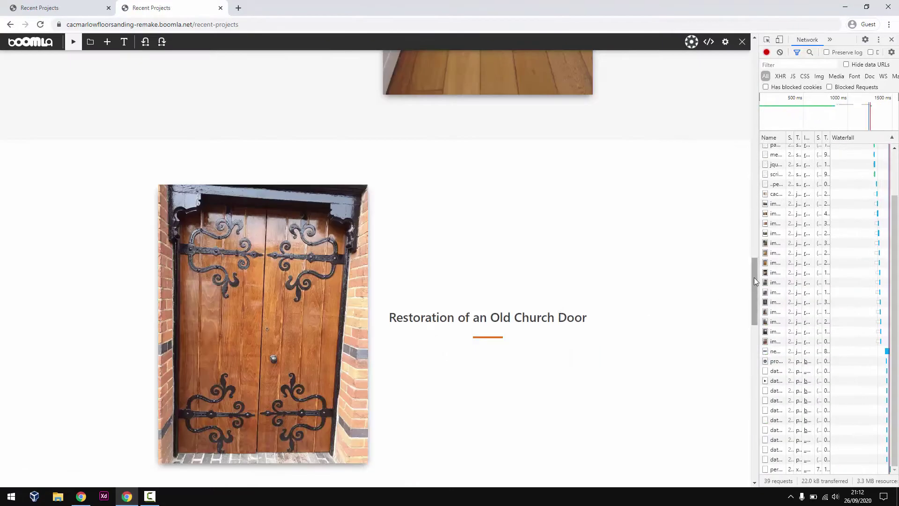
pyautogui.moveTo(753, 279); pyautogui.dragTo(748, 52)
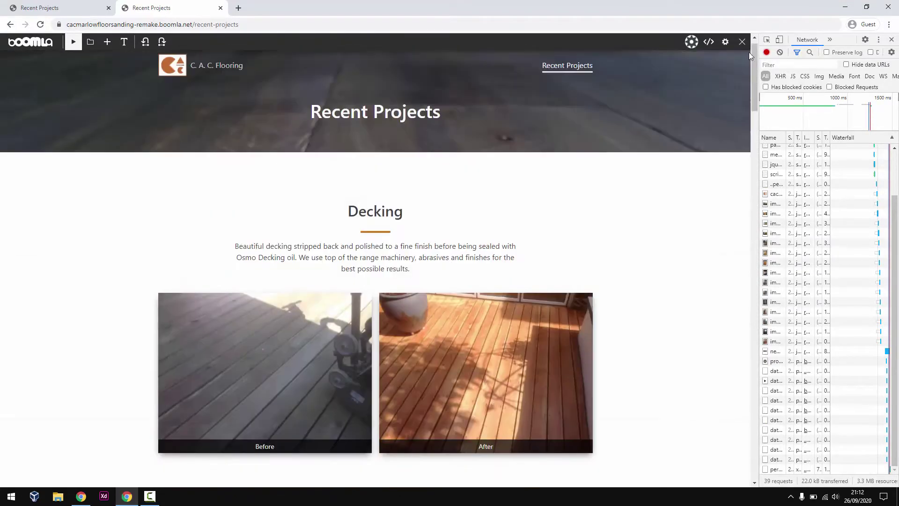
# Check the mobile preview shows project headings above photos, then return to desktop and close developer tools
pyautogui.click(779, 41)
pyautogui.moveTo(384, 327); pyautogui.dragTo(396, 137)
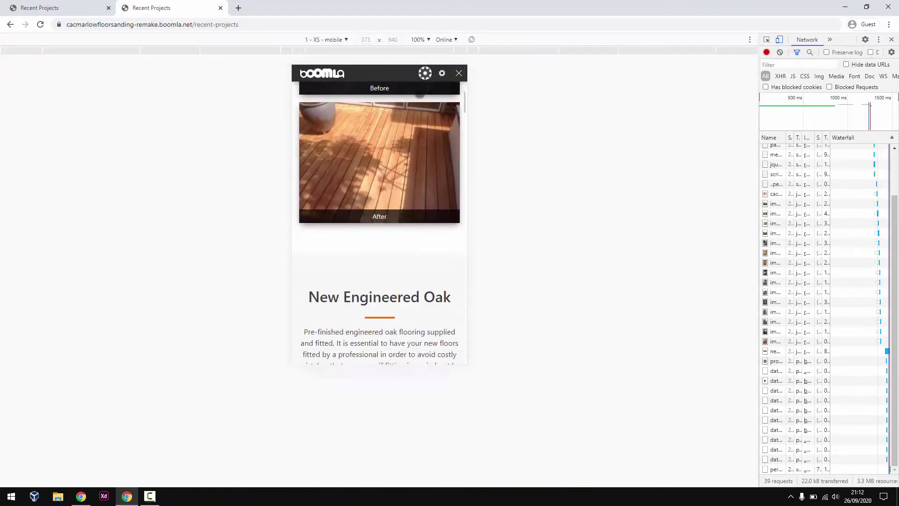
pyautogui.scroll(-11, 392, 277)
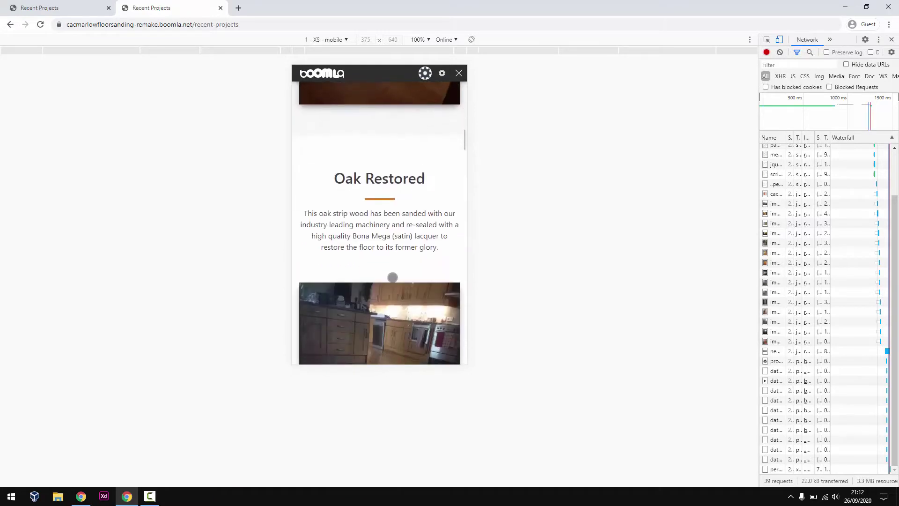
pyautogui.scroll(-1, 392, 277)
pyautogui.scroll(-5, 381, 327)
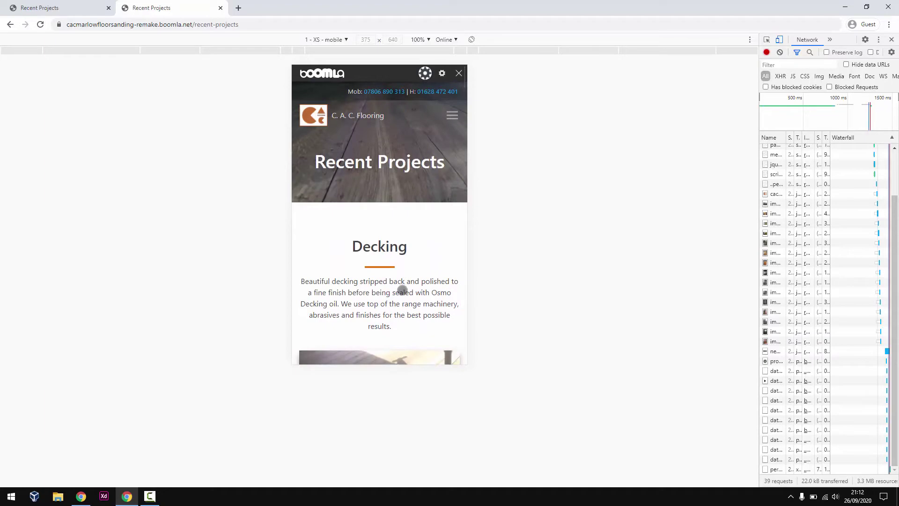
pyautogui.click(778, 39)
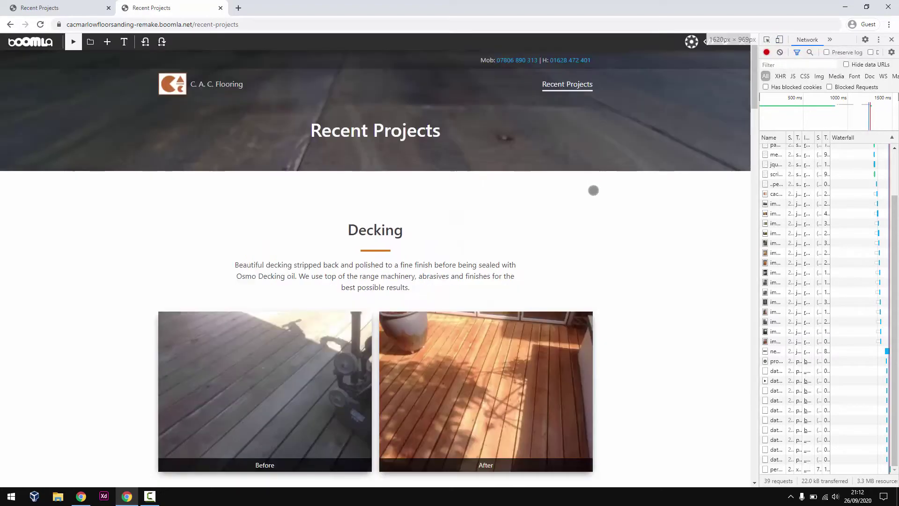
pyautogui.click(891, 39)
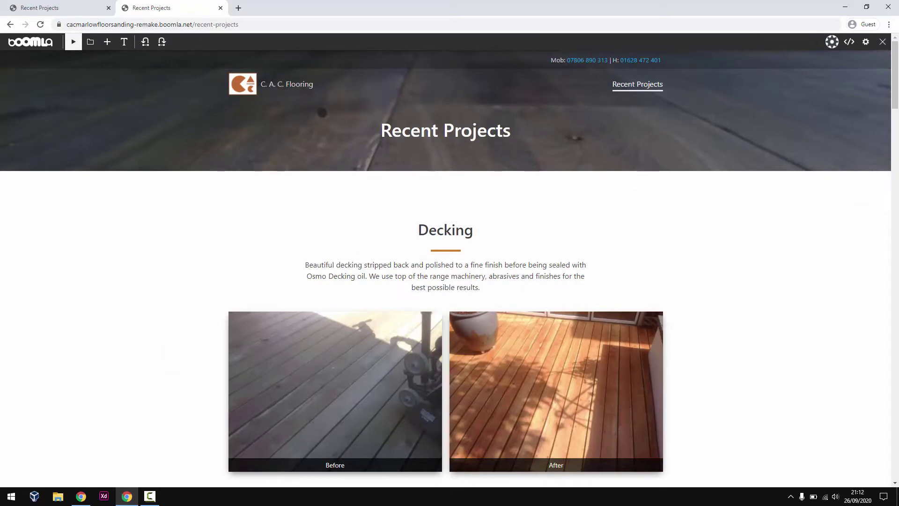
pyautogui.click(82, 4)
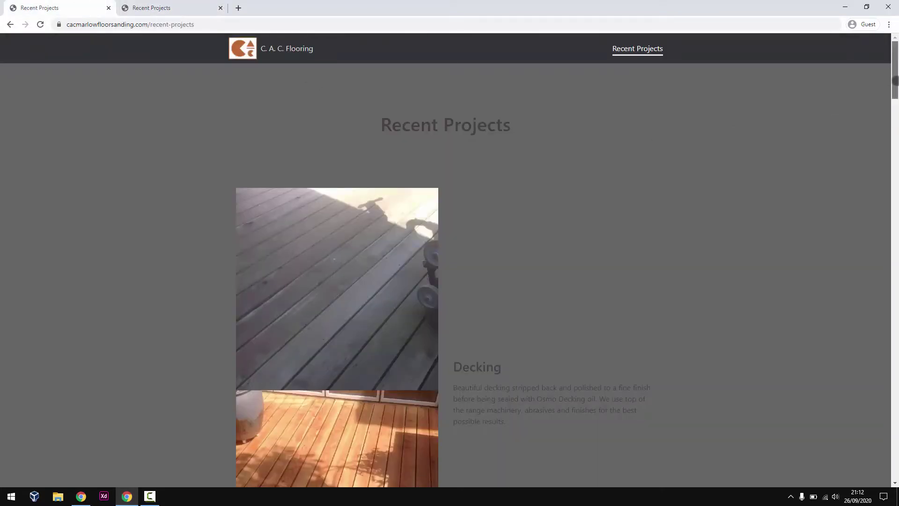
pyautogui.moveTo(895, 81); pyautogui.dragTo(894, 447)
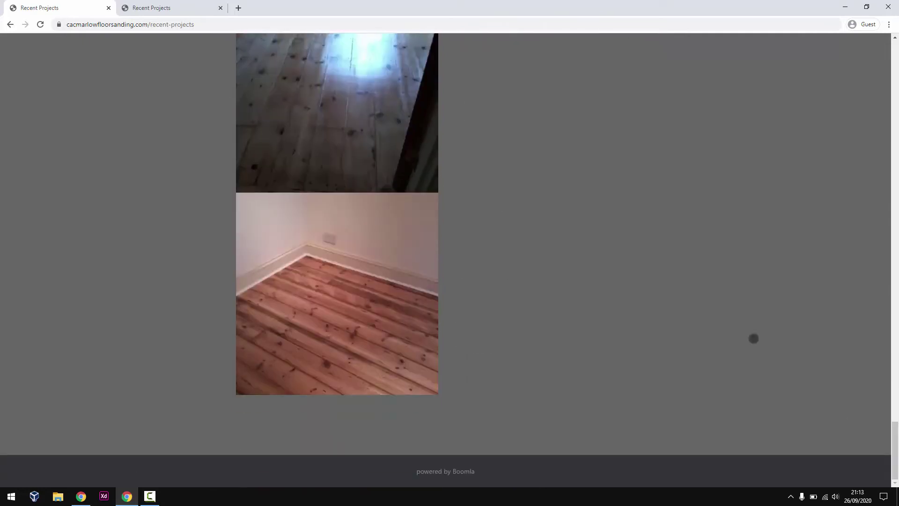
pyautogui.click(205, 2)
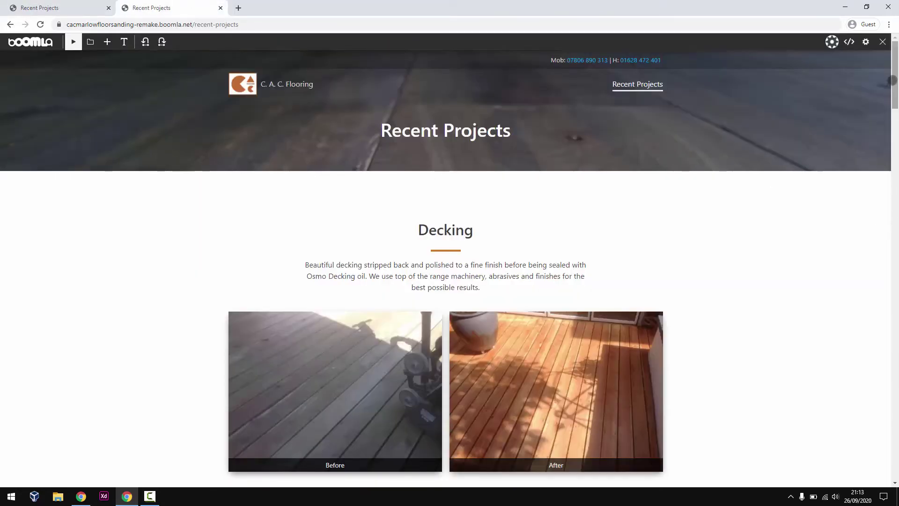
pyautogui.moveTo(894, 72)
pyautogui.mouseDown()
pyautogui.moveTo(895, 450)
pyautogui.moveTo(895, 75)
pyautogui.mouseUp()
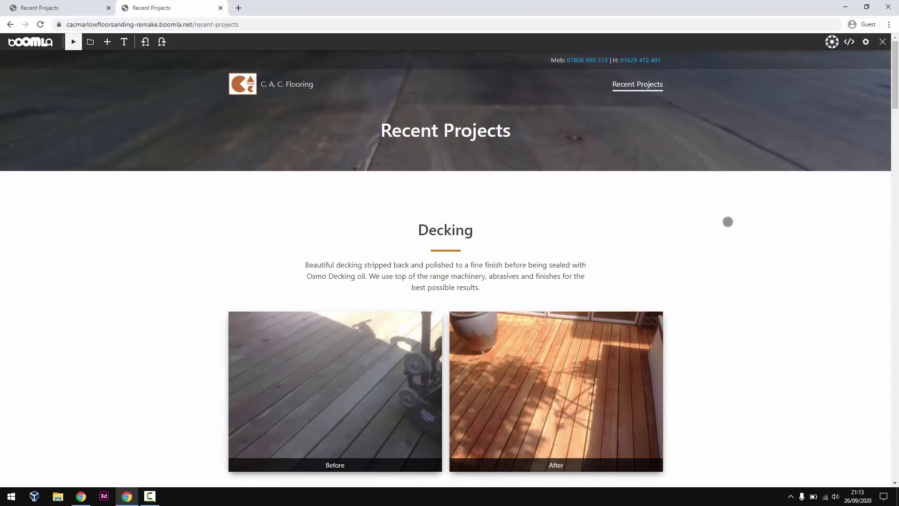